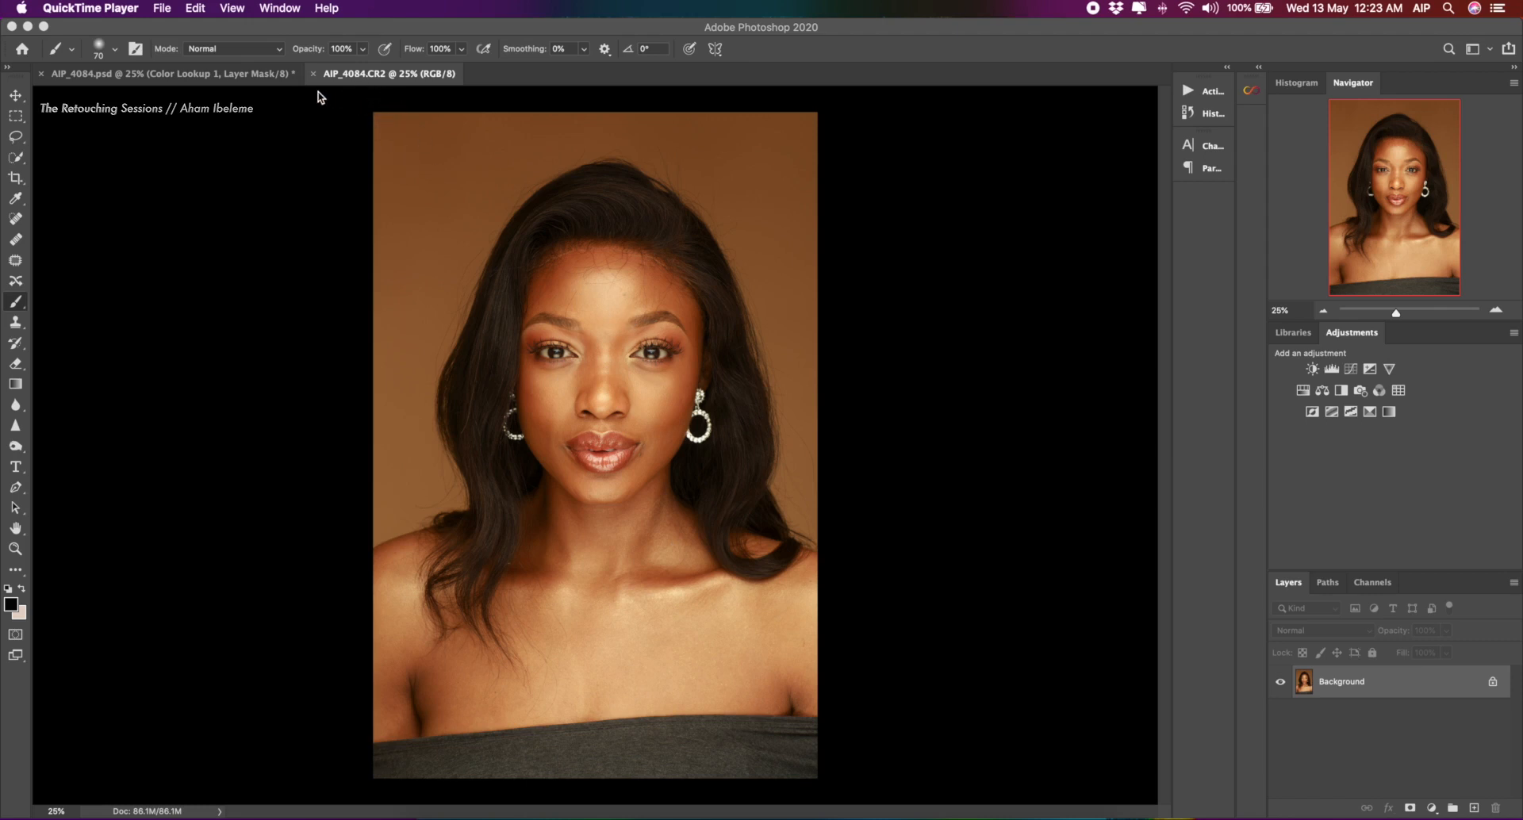
# View the retouched AIP_4084.psd version for reference and return to the AIP_4084.CR2 image
pyautogui.click(205, 77)
pyautogui.click(205, 76)
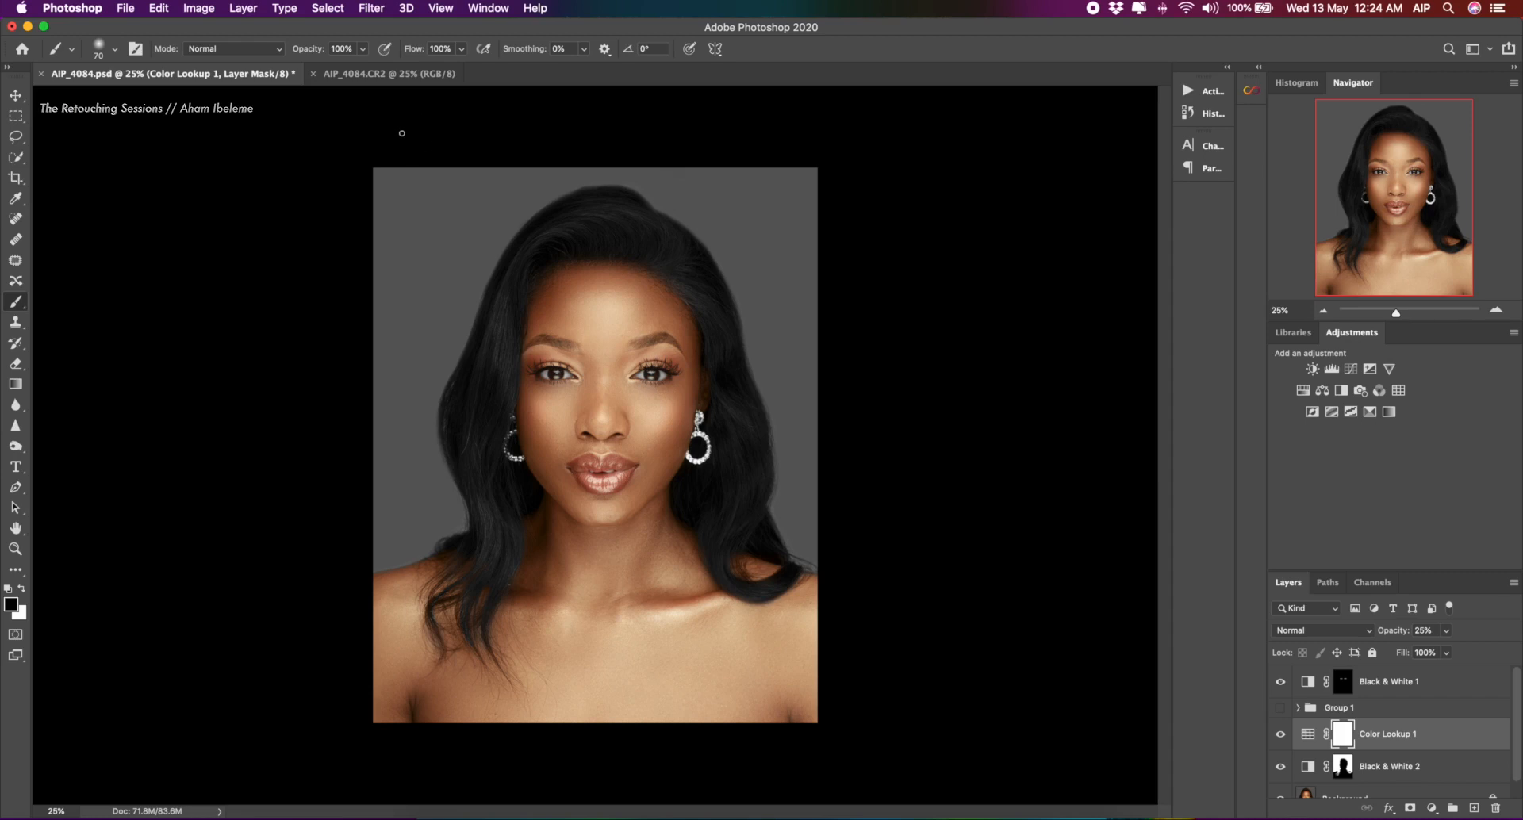
pyautogui.click(380, 77)
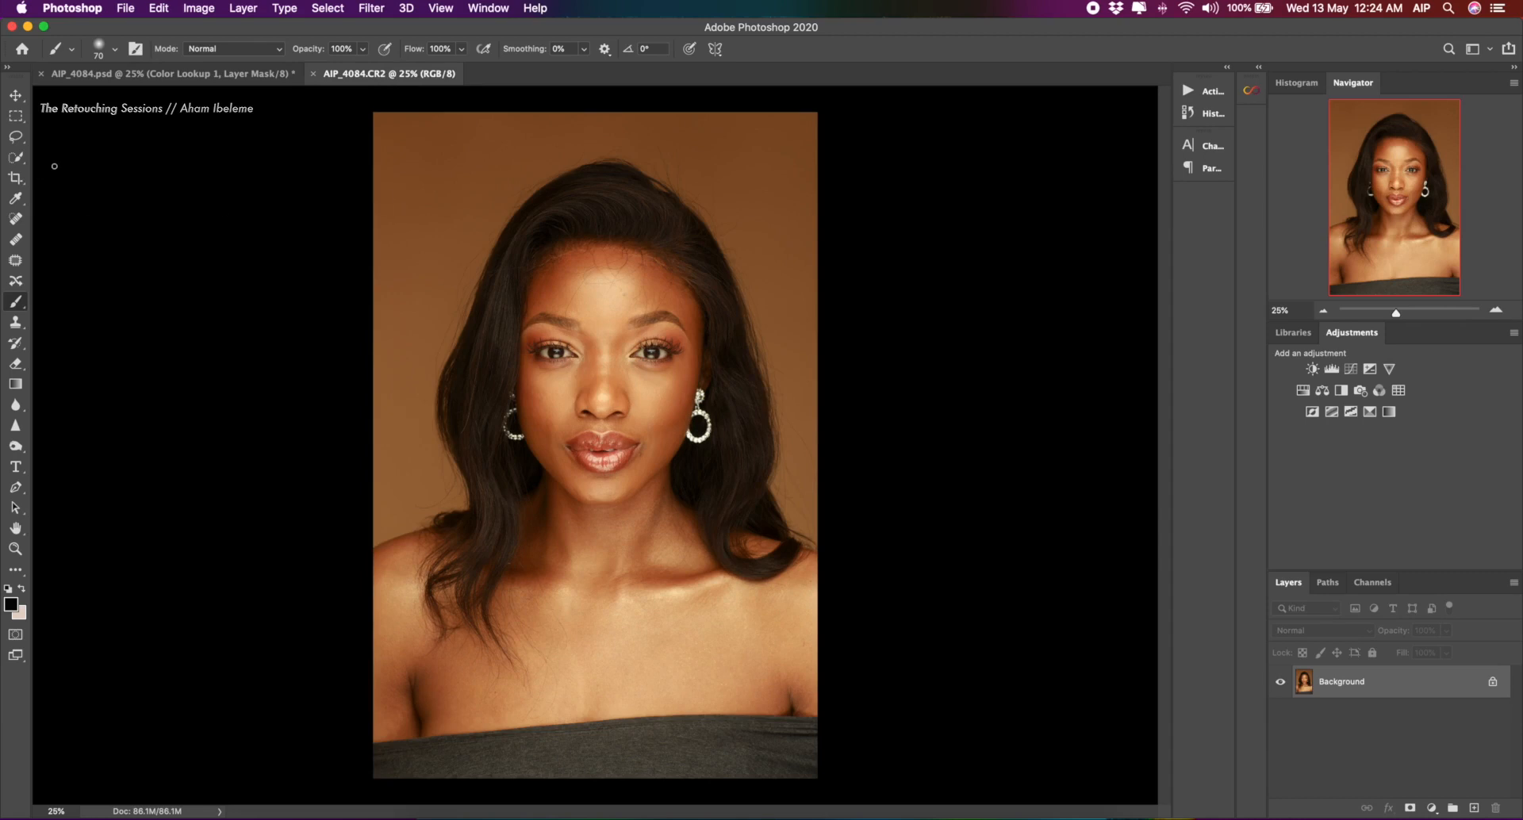
# Crop the portrait to a 4:5 ratio, with the head framed near the upper edge and the dark top excluded
pyautogui.click(15, 178)
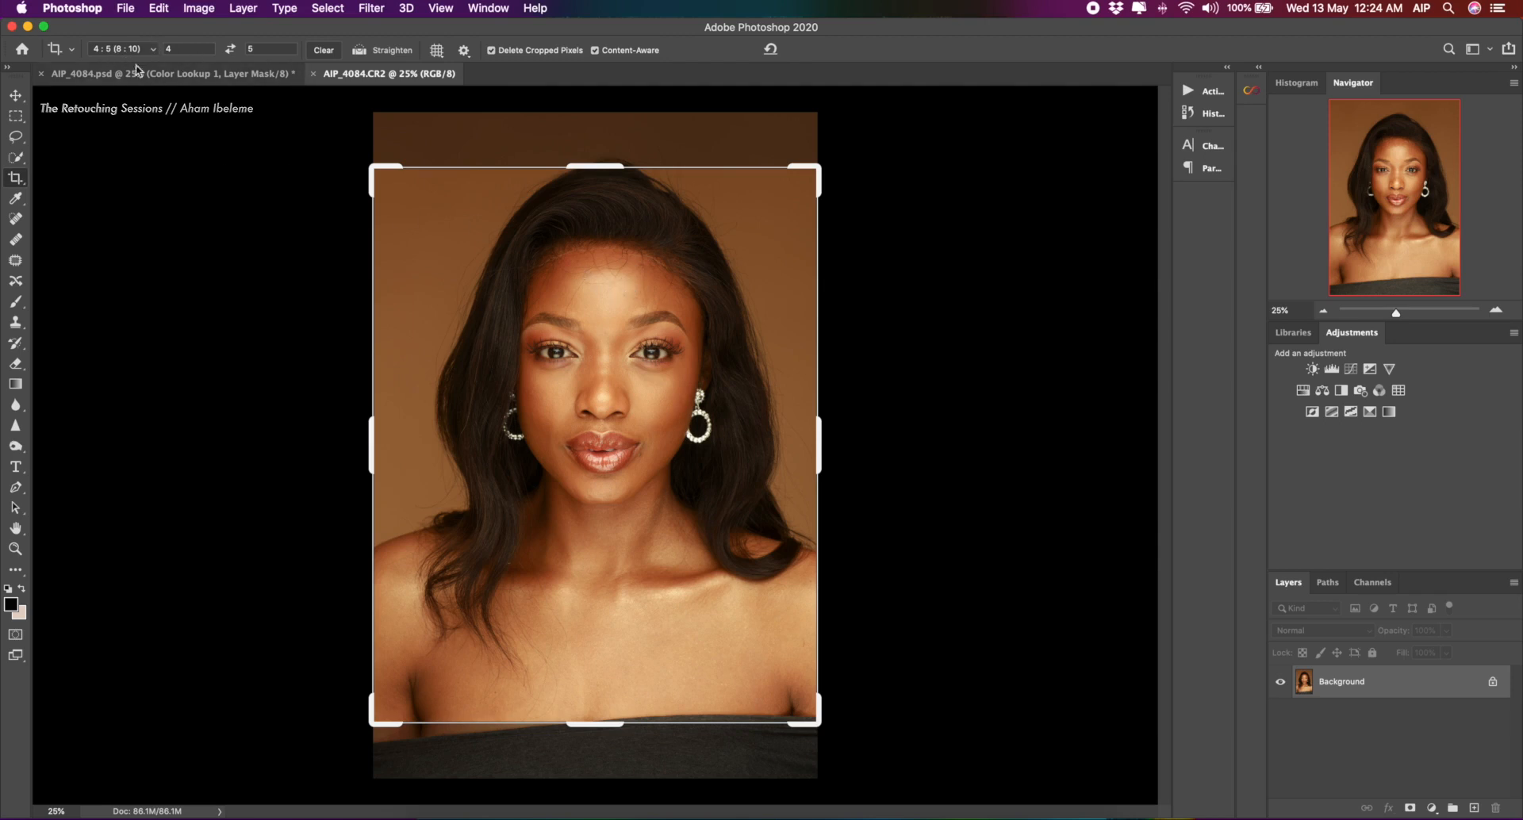
pyautogui.click(643, 325)
pyautogui.moveTo(630, 296); pyautogui.dragTo(628, 318)
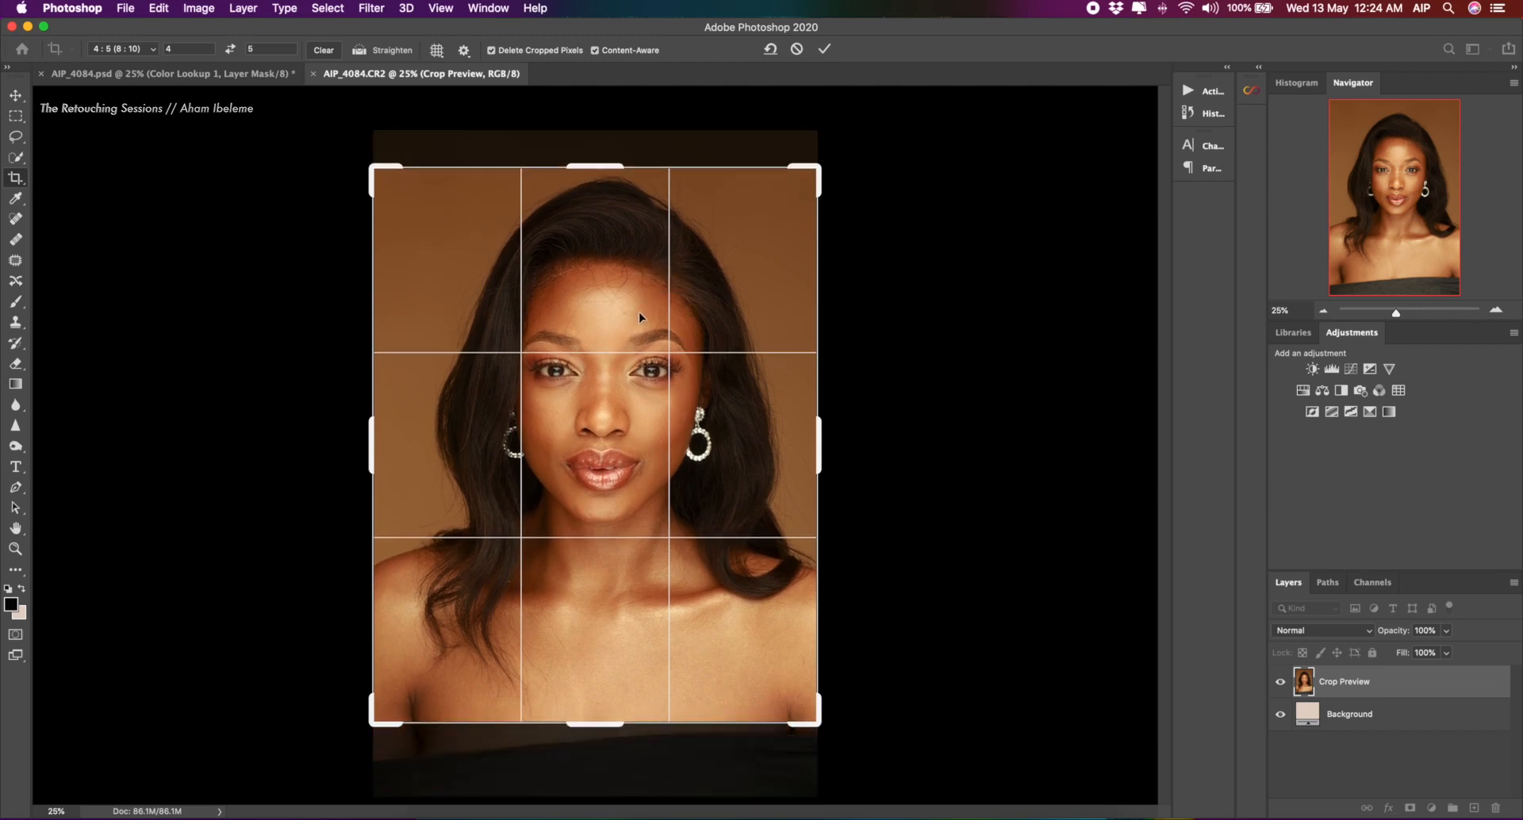
pyautogui.press('Return')
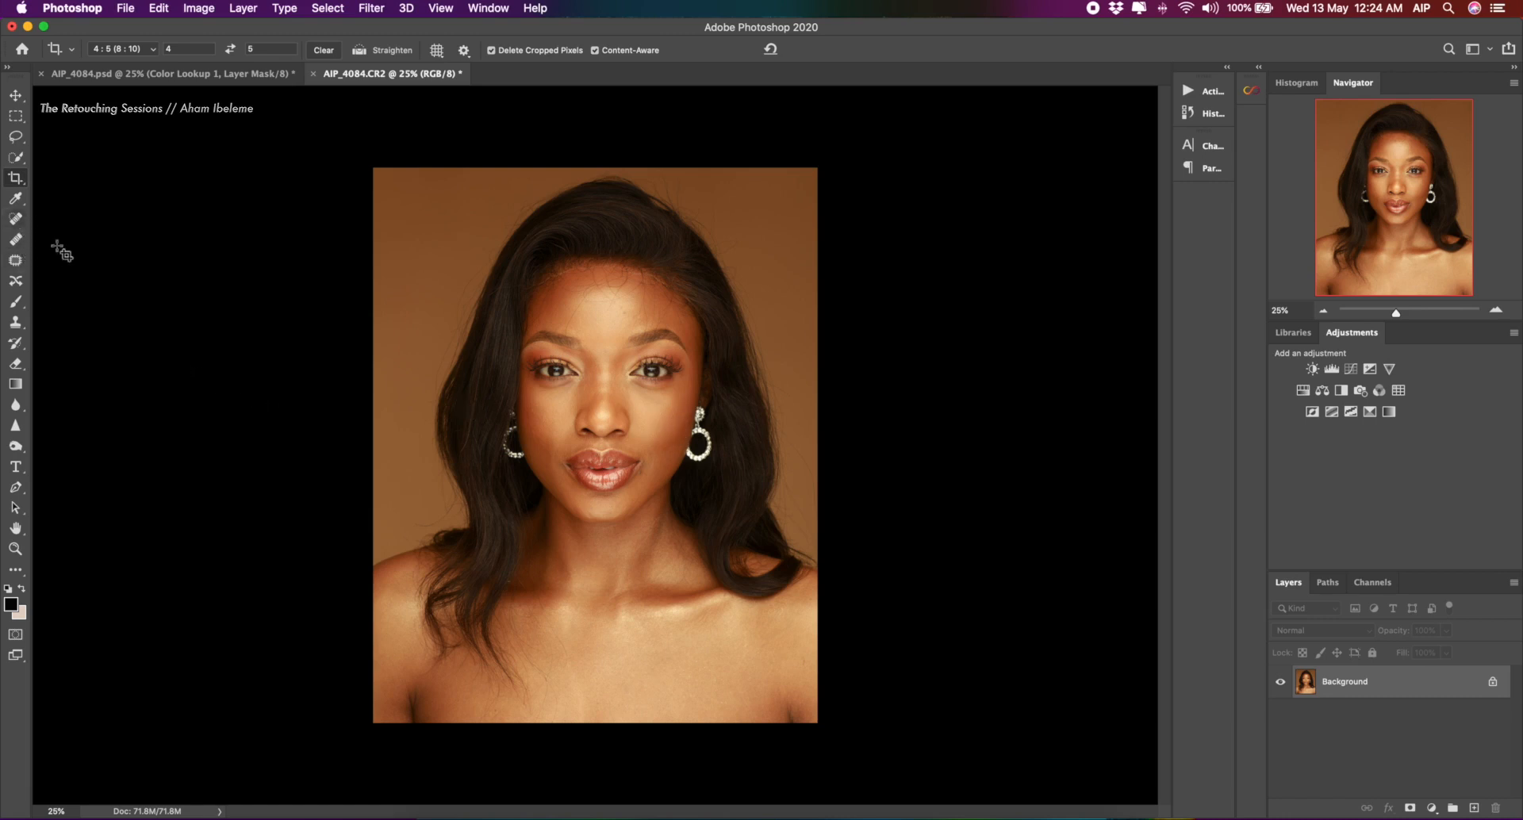
# Remove small blemishes on the forehead with the Spot Healing Brush at size 40
pyautogui.click(16, 219)
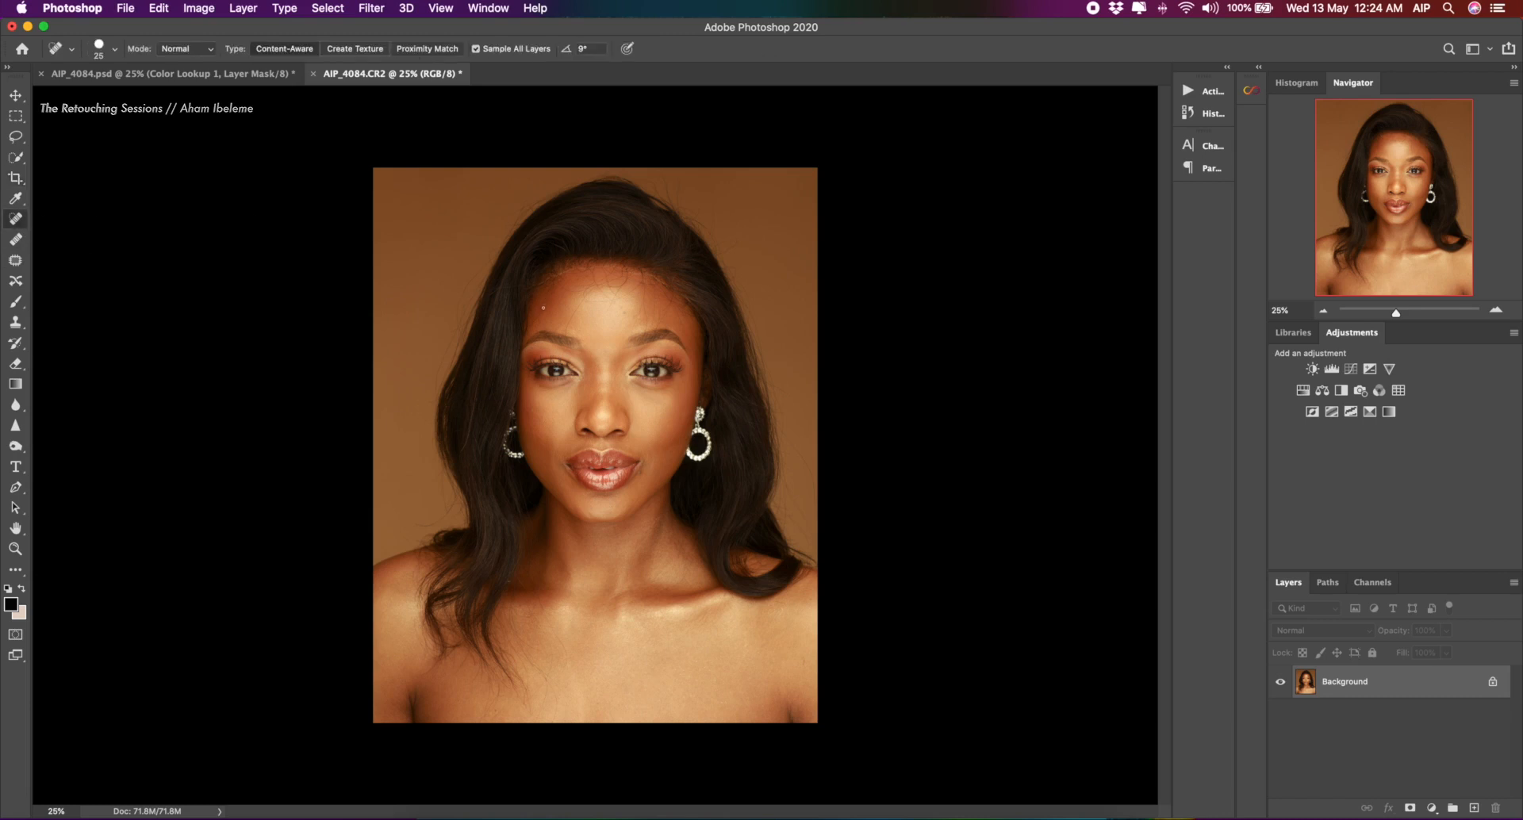
pyautogui.scroll(2, 543, 307)
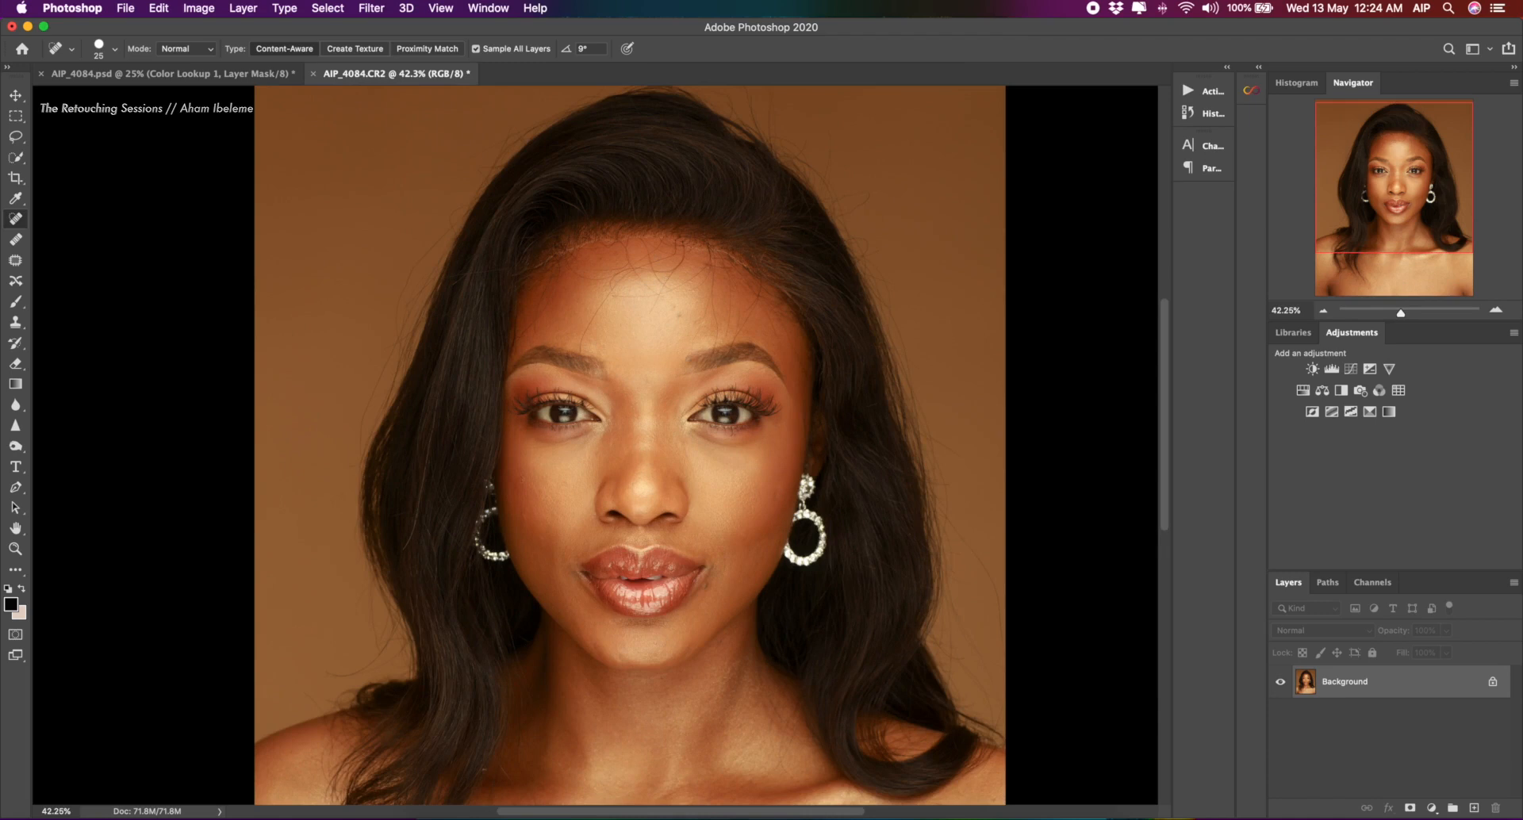
pyautogui.scroll(-5, 1089, 356)
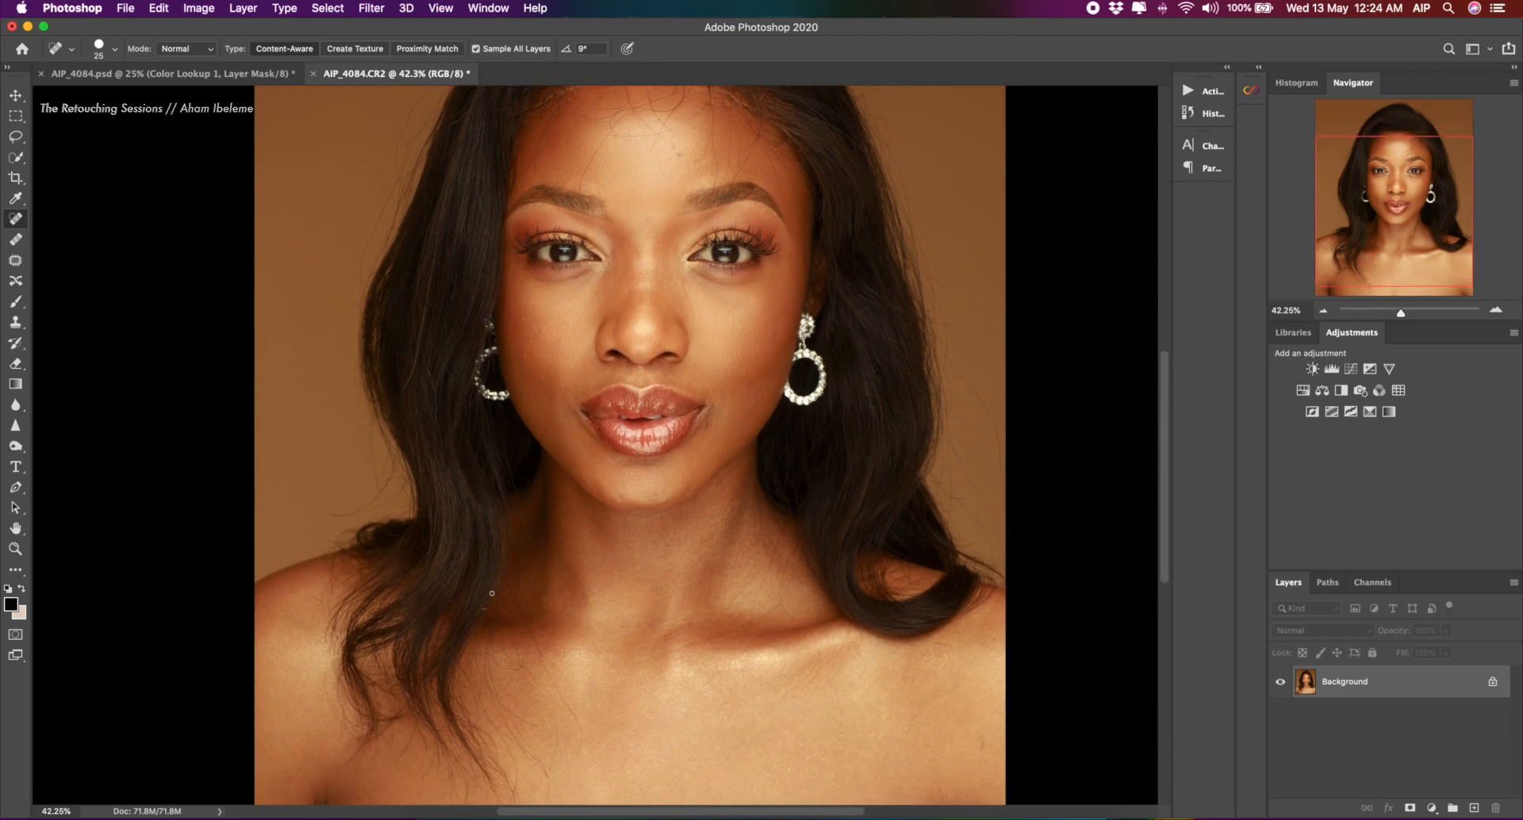
pyautogui.moveTo(1169, 424); pyautogui.dragTo(1164, 351)
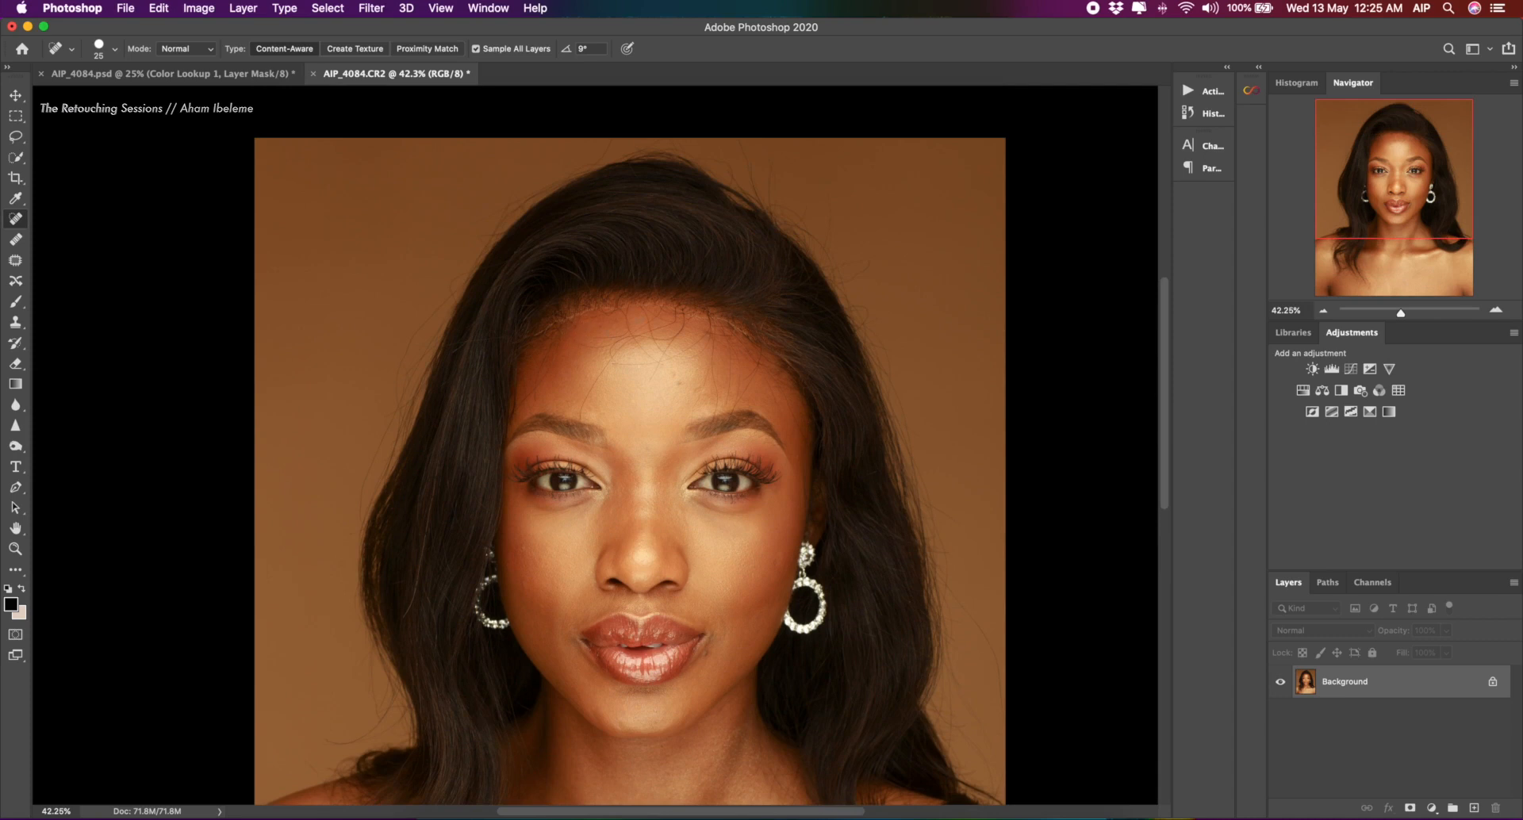
pyautogui.press(']')
pyautogui.press(']')
pyautogui.click(600, 326)
pyautogui.click(615, 319)
pyautogui.click(697, 388)
# Heal the small spots on both cheeks with the Spot Healing Brush
pyautogui.moveTo(1166, 327); pyautogui.dragTo(1166, 357)
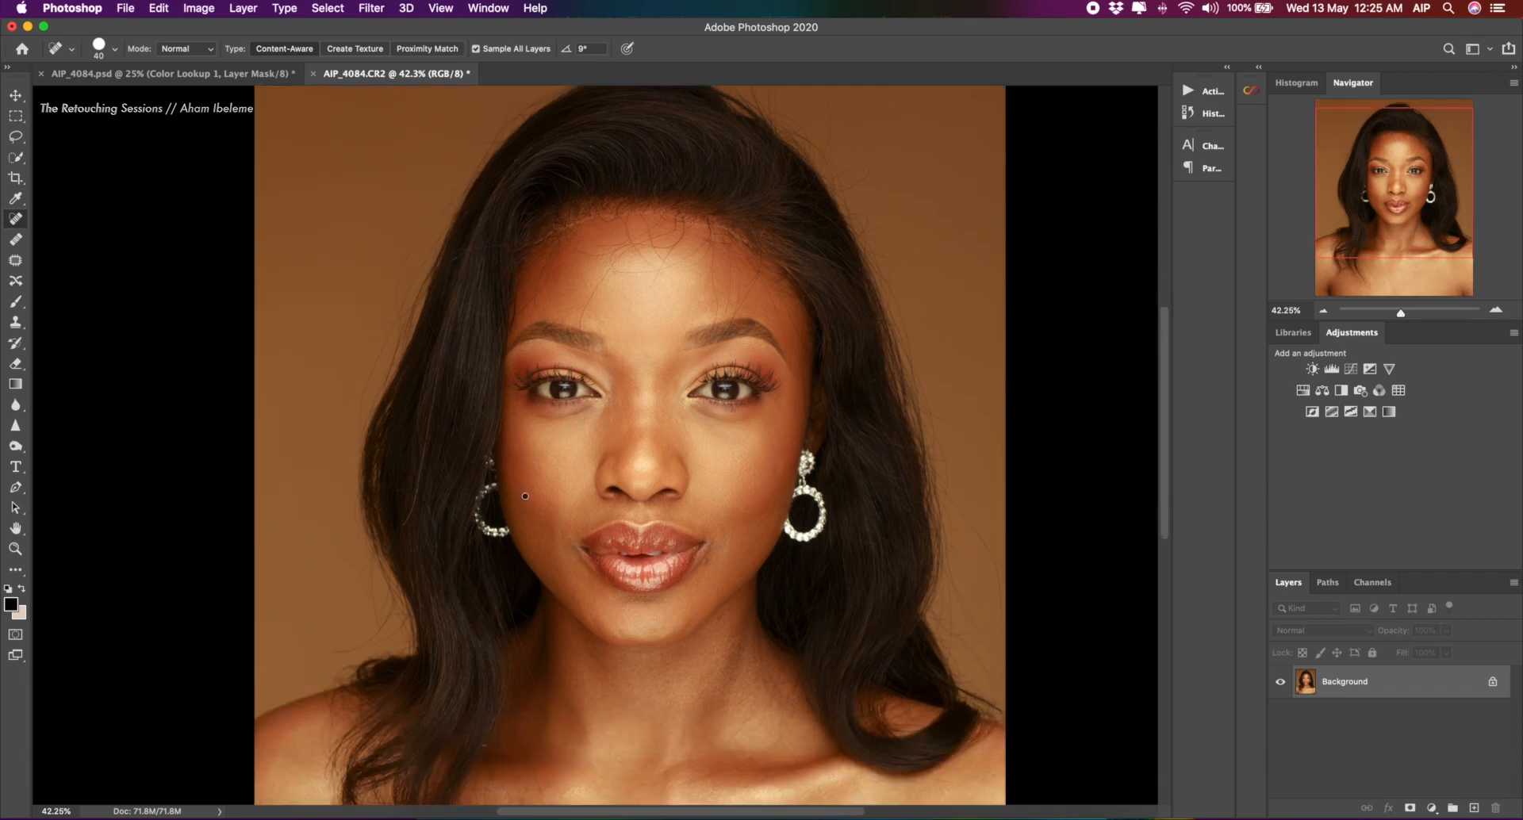
pyautogui.click(542, 517)
pyautogui.click(777, 470)
pyautogui.click(778, 472)
# Heal the stray hairs along the image-right side of the forehead and temple with the healing brush at size 30
pyautogui.press('[')
pyautogui.moveTo(777, 312); pyautogui.dragTo(769, 273)
pyautogui.moveTo(799, 335); pyautogui.dragTo(776, 284)
pyautogui.moveTo(777, 292)
pyautogui.mouseDown()
pyautogui.moveTo(760, 263)
pyautogui.moveTo(731, 325)
pyautogui.moveTo(734, 276)
pyautogui.moveTo(742, 295)
pyautogui.moveTo(756, 272)
pyautogui.moveTo(736, 280)
pyautogui.moveTo(743, 295)
pyautogui.moveTo(736, 242)
pyautogui.moveTo(726, 310)
pyautogui.moveTo(741, 277)
pyautogui.mouseUp()
pyautogui.click(743, 295)
pyautogui.moveTo(713, 329)
pyautogui.mouseDown()
pyautogui.moveTo(712, 235)
pyautogui.moveTo(687, 257)
pyautogui.moveTo(742, 229)
pyautogui.moveTo(688, 326)
pyautogui.mouseUp()
# Heal the stray baby hairs and marks across the centre and image-left side of the forehead below the hairline
pyautogui.moveTo(580, 327)
pyautogui.mouseDown()
pyautogui.moveTo(615, 250)
pyautogui.moveTo(691, 230)
pyautogui.mouseUp()
pyautogui.moveTo(681, 223)
pyautogui.mouseDown()
pyautogui.moveTo(646, 240)
pyautogui.moveTo(667, 218)
pyautogui.moveTo(640, 213)
pyautogui.moveTo(665, 225)
pyautogui.moveTo(644, 237)
pyautogui.mouseUp()
pyautogui.click(638, 241)
pyautogui.moveTo(600, 241)
pyautogui.mouseDown()
pyautogui.moveTo(629, 238)
pyautogui.moveTo(605, 246)
pyautogui.moveTo(633, 210)
pyautogui.mouseUp()
pyautogui.click(625, 241)
pyautogui.click(615, 220)
pyautogui.click(603, 222)
pyautogui.moveTo(592, 224)
pyautogui.mouseDown()
pyautogui.moveTo(575, 226)
pyautogui.moveTo(606, 252)
pyautogui.moveTo(580, 254)
pyautogui.moveTo(570, 232)
pyautogui.mouseUp()
pyautogui.click(572, 235)
pyautogui.click(560, 237)
pyautogui.moveTo(565, 240)
pyautogui.mouseDown()
pyautogui.moveTo(518, 314)
pyautogui.moveTo(531, 316)
pyautogui.moveTo(525, 275)
pyautogui.mouseUp()
pyautogui.moveTo(552, 263); pyautogui.dragTo(560, 250)
pyautogui.click(619, 252)
pyautogui.moveTo(614, 272); pyautogui.dragTo(652, 272)
pyautogui.click(669, 251)
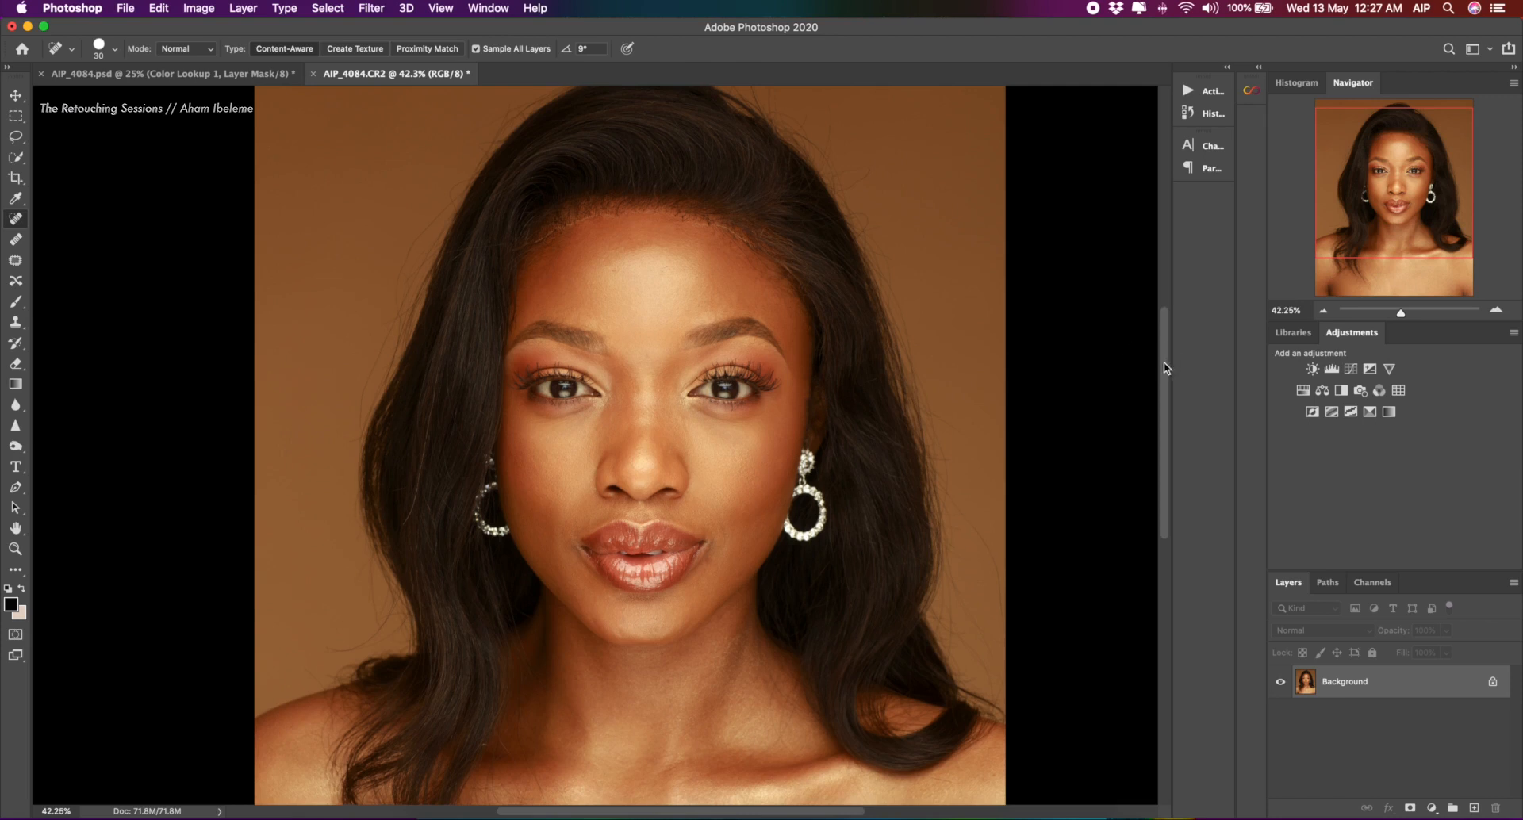
# Heal the stray hairs and marks on the neck and chest, plus a leftover spot on the image-right hairline
pyautogui.scroll(-3, 1107, 382)
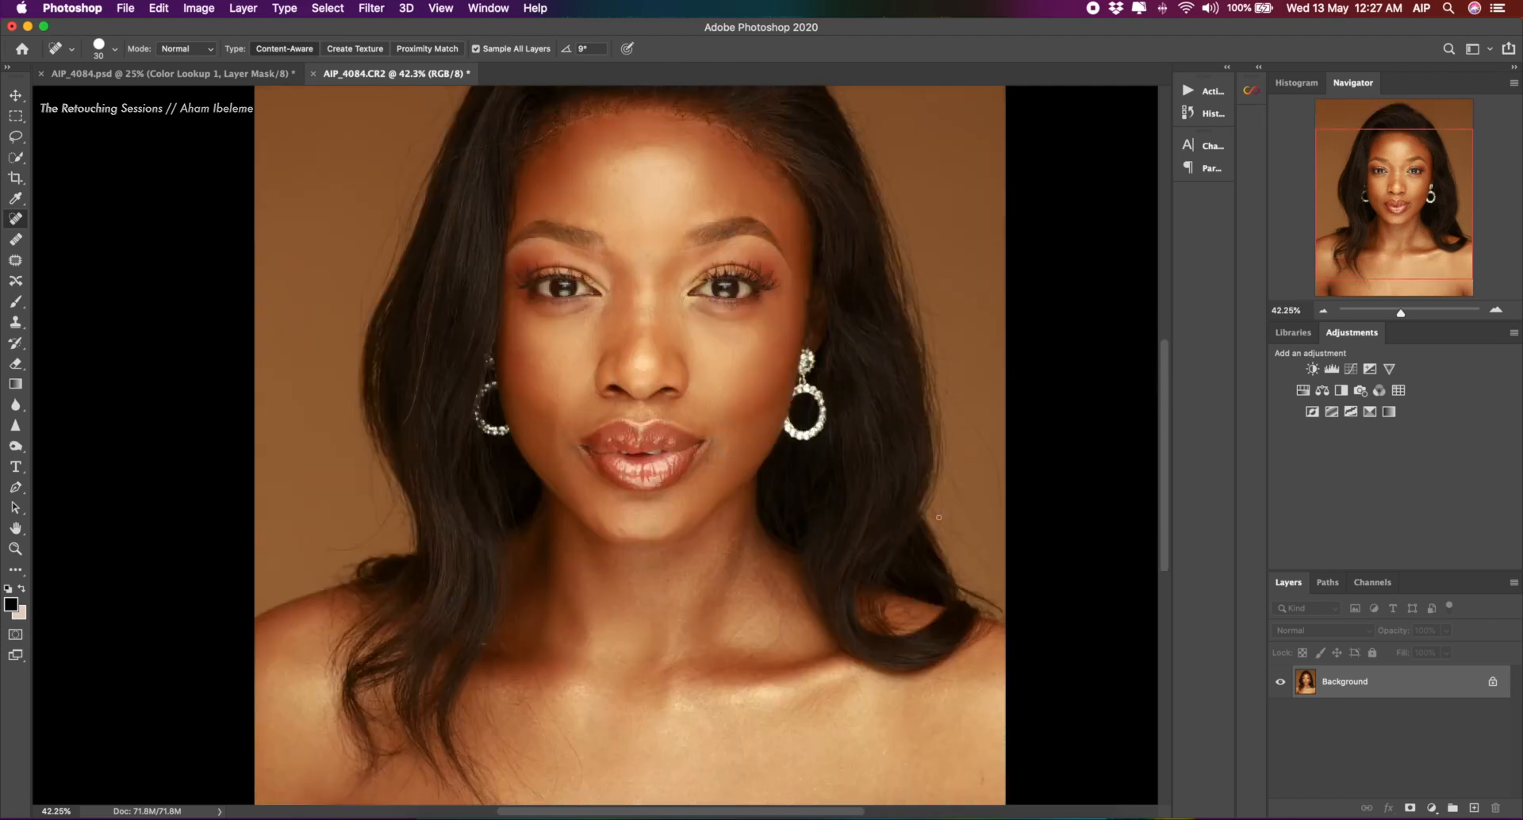
pyautogui.scroll(-5, 1165, 383)
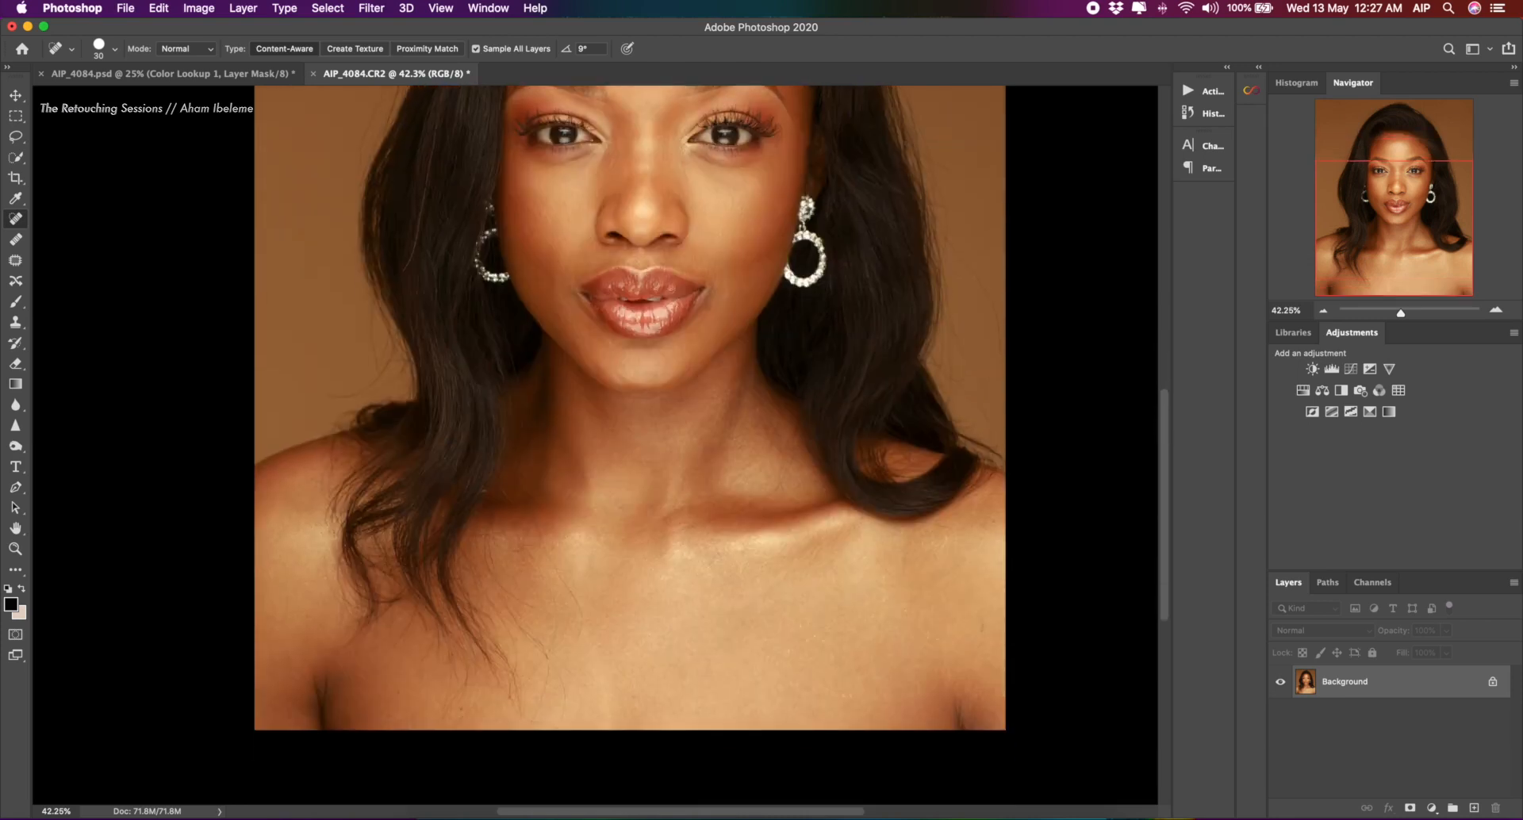
pyautogui.moveTo(770, 494)
pyautogui.mouseDown()
pyautogui.moveTo(793, 498)
pyautogui.moveTo(783, 476)
pyautogui.mouseUp()
pyautogui.moveTo(545, 433); pyautogui.dragTo(582, 465)
pyautogui.moveTo(560, 575); pyautogui.dragTo(577, 634)
pyautogui.moveTo(550, 649); pyautogui.dragTo(491, 583)
pyautogui.moveTo(500, 584); pyautogui.dragTo(523, 598)
pyautogui.moveTo(541, 561); pyautogui.dragTo(563, 572)
pyautogui.moveTo(530, 483)
pyautogui.mouseDown()
pyautogui.moveTo(536, 506)
pyautogui.moveTo(518, 445)
pyautogui.moveTo(500, 499)
pyautogui.mouseUp()
pyautogui.moveTo(1165, 441); pyautogui.dragTo(1166, 358)
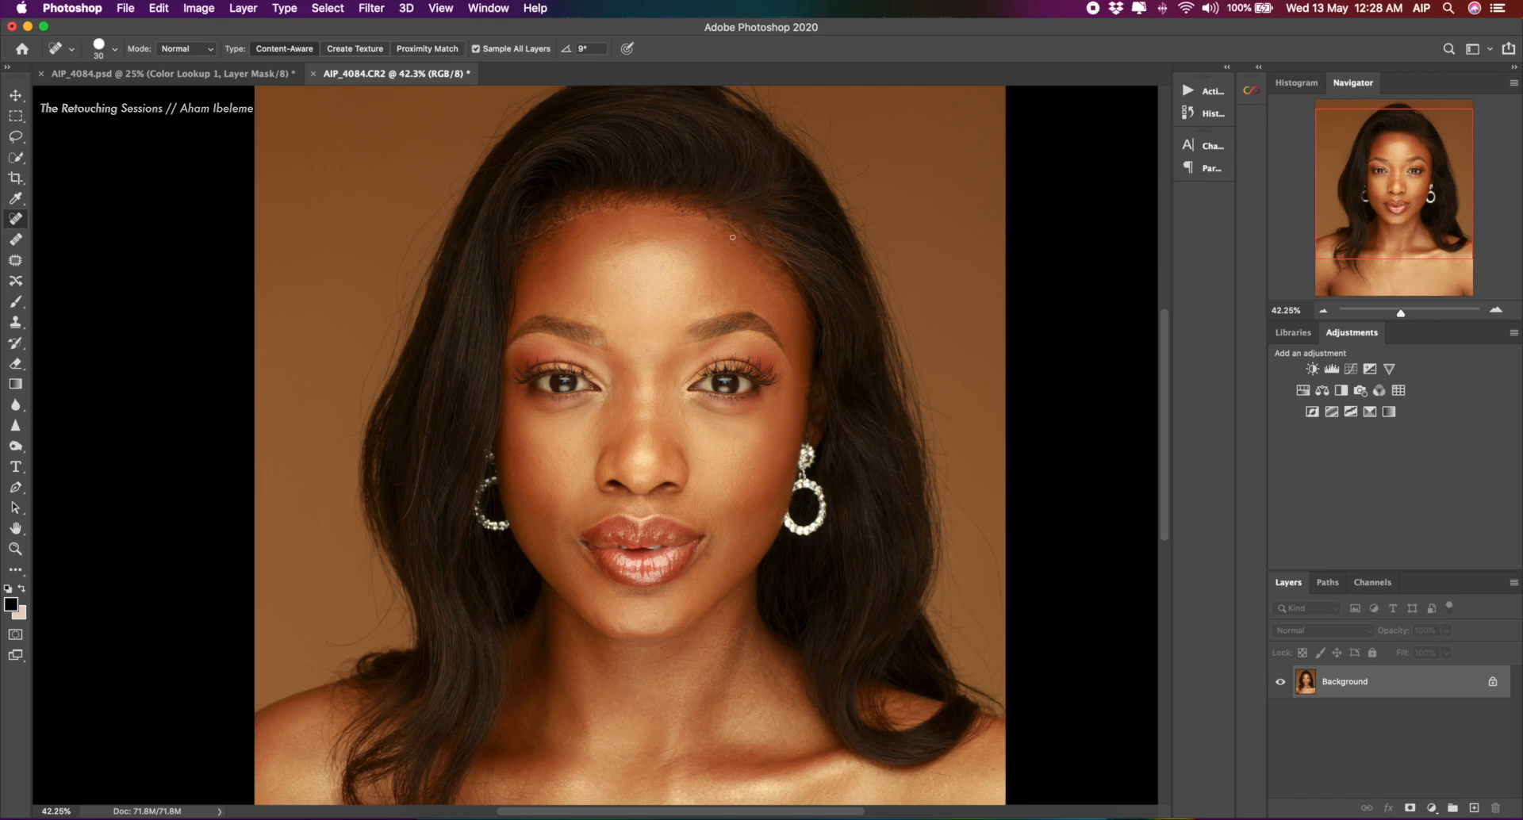
pyautogui.moveTo(732, 234); pyautogui.dragTo(724, 231)
# Smooth the skin beneath the image-left eye and beside the nose with the Patch tool in Source mode
pyautogui.moveTo(1163, 337); pyautogui.dragTo(1162, 376)
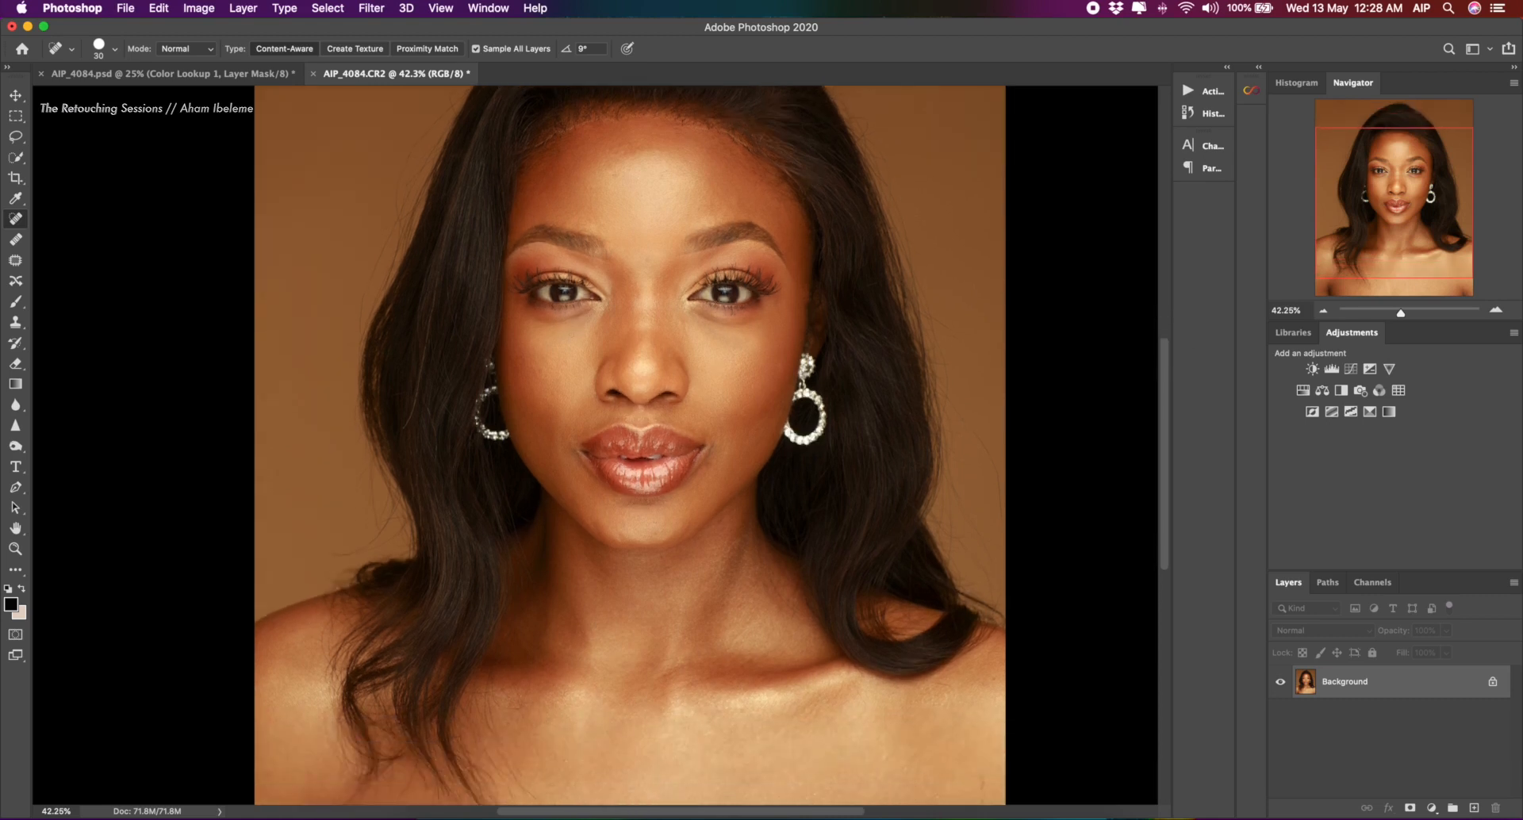
pyautogui.click(15, 261)
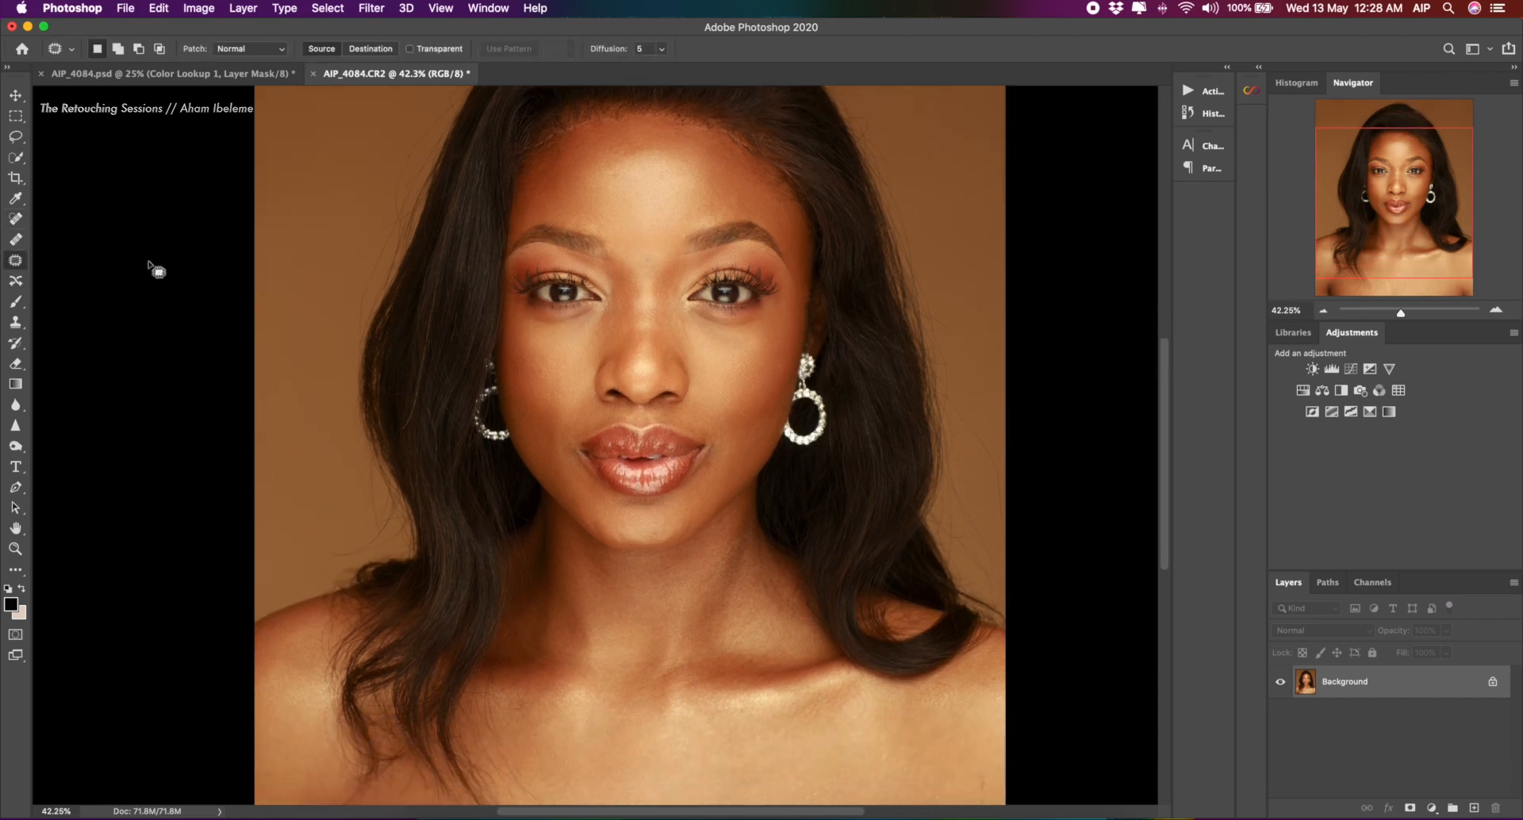
pyautogui.moveTo(552, 332)
pyautogui.mouseDown()
pyautogui.moveTo(594, 307)
pyautogui.moveTo(520, 309)
pyautogui.moveTo(520, 327)
pyautogui.moveTo(546, 335)
pyautogui.moveTo(577, 319)
pyautogui.moveTo(518, 324)
pyautogui.moveTo(568, 330)
pyautogui.mouseUp()
pyautogui.hotkey('ctrl', 'd')
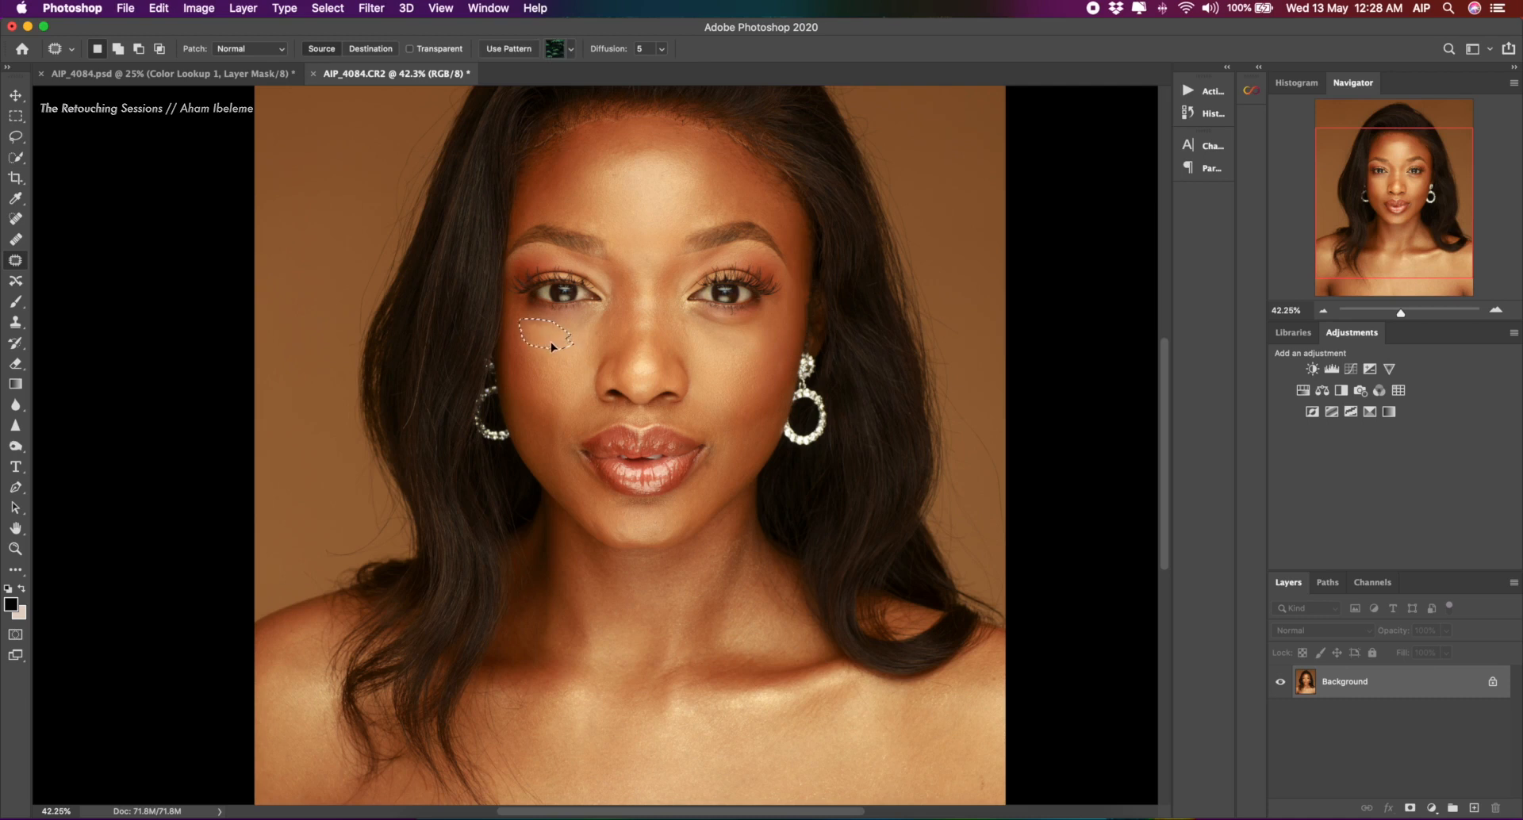
pyautogui.hotkey('ctrl', 'd')
pyautogui.moveTo(574, 332); pyautogui.dragTo(583, 331)
pyautogui.moveTo(603, 341)
pyautogui.mouseDown()
pyautogui.moveTo(612, 323)
pyautogui.moveTo(586, 346)
pyautogui.mouseUp()
pyautogui.press('super+d')
# Patch the uneven skin beneath the image-right eye with clean cheek skin
pyautogui.moveTo(695, 323)
pyautogui.mouseDown()
pyautogui.moveTo(769, 308)
pyautogui.moveTo(726, 319)
pyautogui.moveTo(692, 306)
pyautogui.moveTo(737, 326)
pyautogui.moveTo(730, 347)
pyautogui.moveTo(683, 320)
pyautogui.moveTo(720, 321)
pyautogui.moveTo(694, 321)
pyautogui.moveTo(703, 339)
pyautogui.moveTo(700, 324)
pyautogui.moveTo(714, 340)
pyautogui.moveTo(745, 330)
pyautogui.moveTo(713, 343)
pyautogui.moveTo(765, 325)
pyautogui.moveTo(726, 342)
pyautogui.moveTo(694, 319)
pyautogui.mouseUp()
pyautogui.hotkey('ctrl', 'd')
pyautogui.press('super+d')
pyautogui.press('super+d')
pyautogui.moveTo(728, 314); pyautogui.dragTo(707, 316)
pyautogui.press('super+d')
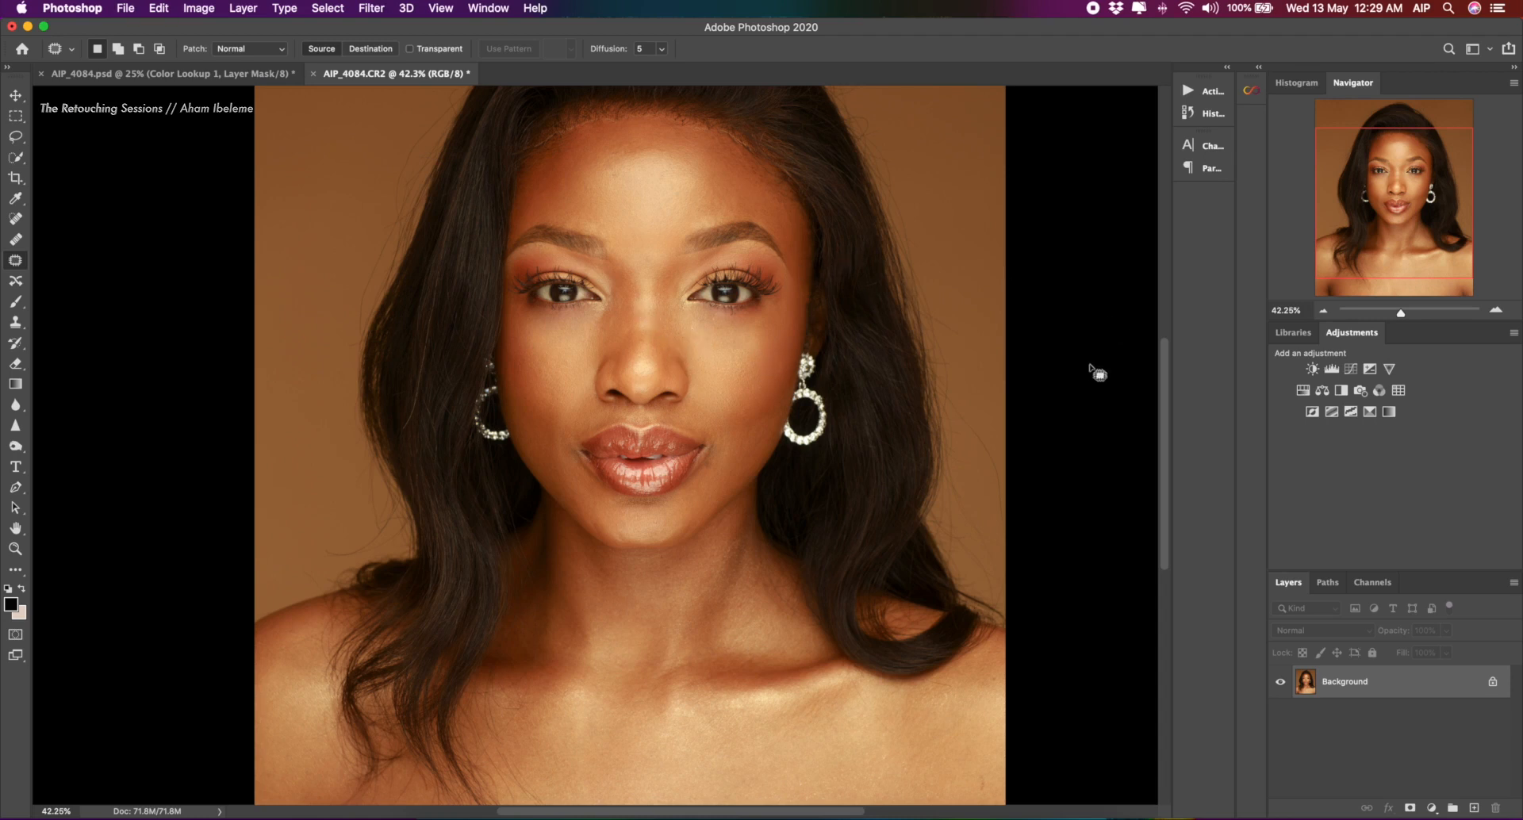
pyautogui.moveTo(716, 316); pyautogui.dragTo(752, 335)
pyautogui.hotkey('ctrl', 'd')
# Patch the rough hairline at the centre and image-left side of the forehead with clean skin
pyautogui.moveTo(1164, 380); pyautogui.dragTo(1143, 323)
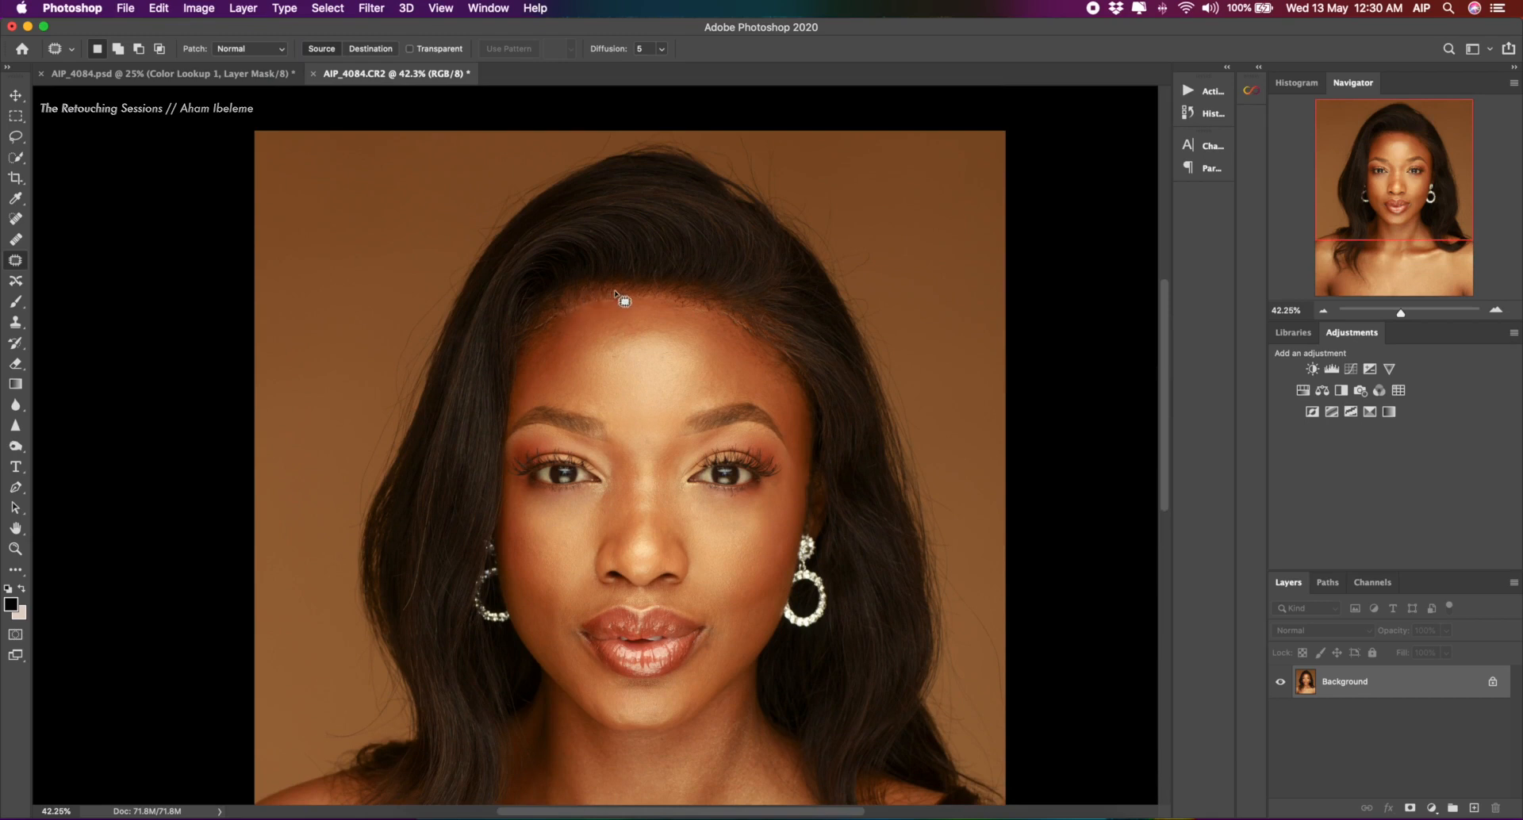
pyautogui.moveTo(616, 289)
pyautogui.mouseDown()
pyautogui.moveTo(565, 300)
pyautogui.moveTo(532, 330)
pyautogui.moveTo(559, 328)
pyautogui.mouseUp()
pyautogui.moveTo(609, 318)
pyautogui.mouseDown()
pyautogui.moveTo(617, 286)
pyautogui.moveTo(599, 322)
pyautogui.mouseUp()
pyautogui.press('super+d')
pyautogui.moveTo(670, 298); pyautogui.dragTo(667, 312)
pyautogui.press('super+d')
pyautogui.moveTo(585, 317); pyautogui.dragTo(588, 314)
pyautogui.moveTo(587, 317); pyautogui.dragTo(594, 328)
pyautogui.press('super+d')
# Patch the stray hairs on the image-right side of the hairline and at its centre
pyautogui.moveTo(726, 317)
pyautogui.mouseDown()
pyautogui.moveTo(677, 308)
pyautogui.moveTo(728, 315)
pyautogui.moveTo(701, 327)
pyautogui.moveTo(725, 305)
pyautogui.moveTo(739, 343)
pyautogui.mouseUp()
pyautogui.press('super+d')
pyautogui.press('super+d')
pyautogui.moveTo(671, 289)
pyautogui.mouseDown()
pyautogui.moveTo(622, 287)
pyautogui.moveTo(658, 301)
pyautogui.moveTo(650, 288)
pyautogui.moveTo(649, 302)
pyautogui.moveTo(605, 285)
pyautogui.moveTo(610, 306)
pyautogui.mouseUp()
pyautogui.press('super+d')
pyautogui.press('super+d')
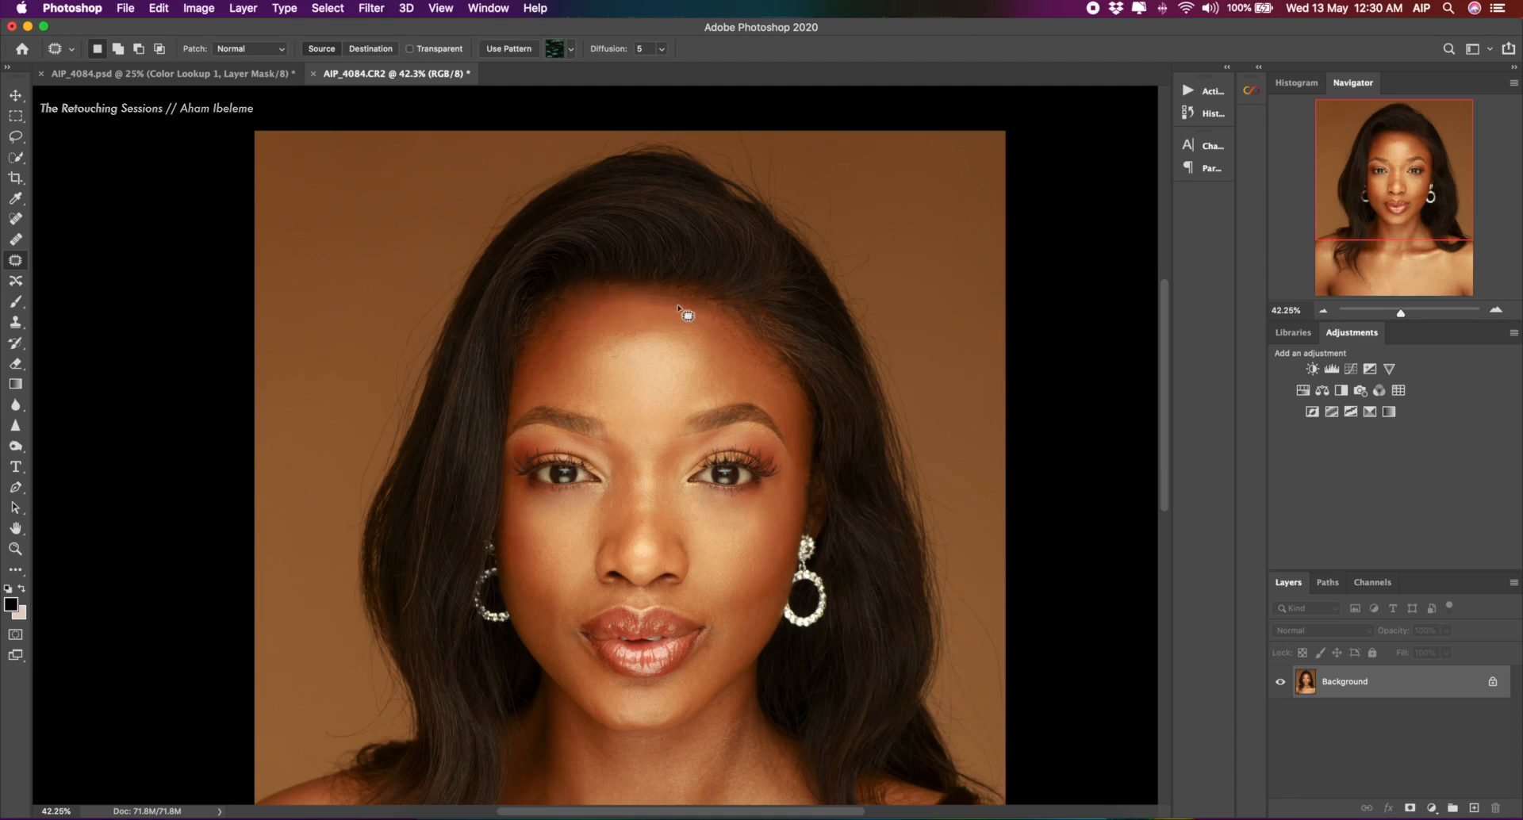
# Patch the remaining uneven spots on the upper forehead just beneath the hairline, from the image-right side to the centre
pyautogui.moveTo(719, 299)
pyautogui.mouseDown()
pyautogui.moveTo(676, 293)
pyautogui.moveTo(719, 303)
pyautogui.mouseUp()
pyautogui.moveTo(702, 295)
pyautogui.mouseDown()
pyautogui.moveTo(598, 287)
pyautogui.moveTo(627, 299)
pyautogui.mouseUp()
pyautogui.press('super+d')
pyautogui.press('super+d')
pyautogui.moveTo(697, 301)
pyautogui.mouseDown()
pyautogui.moveTo(645, 298)
pyautogui.moveTo(712, 321)
pyautogui.mouseUp()
pyautogui.press('super+d')
pyautogui.moveTo(655, 308)
pyautogui.mouseDown()
pyautogui.moveTo(695, 320)
pyautogui.moveTo(701, 306)
pyautogui.moveTo(639, 310)
pyautogui.mouseUp()
pyautogui.press('super+d')
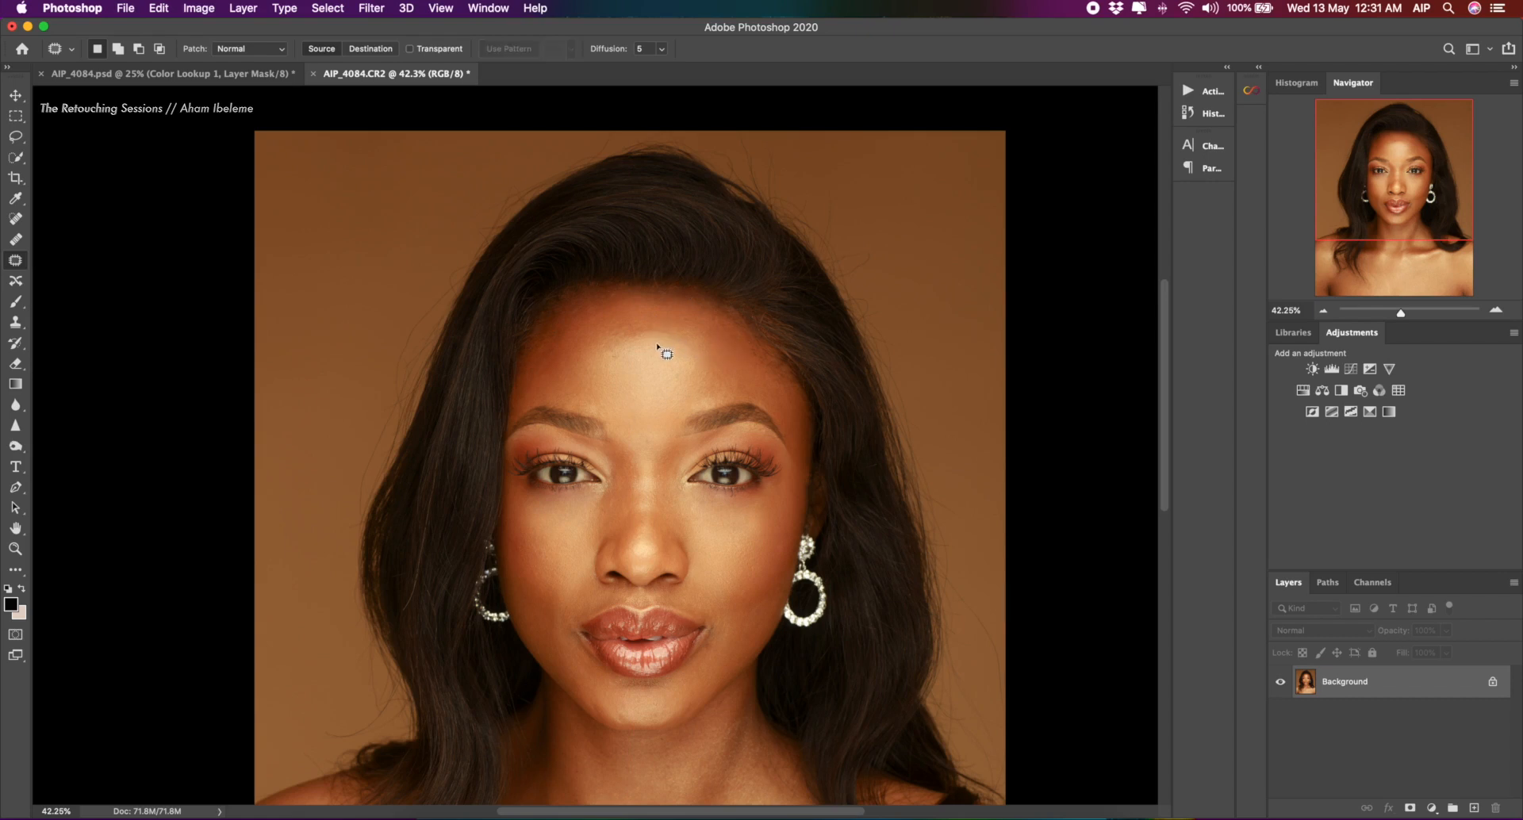
# Examine the patched forehead and skin both close up and at full-image view
pyautogui.scroll(-5, 662, 350)
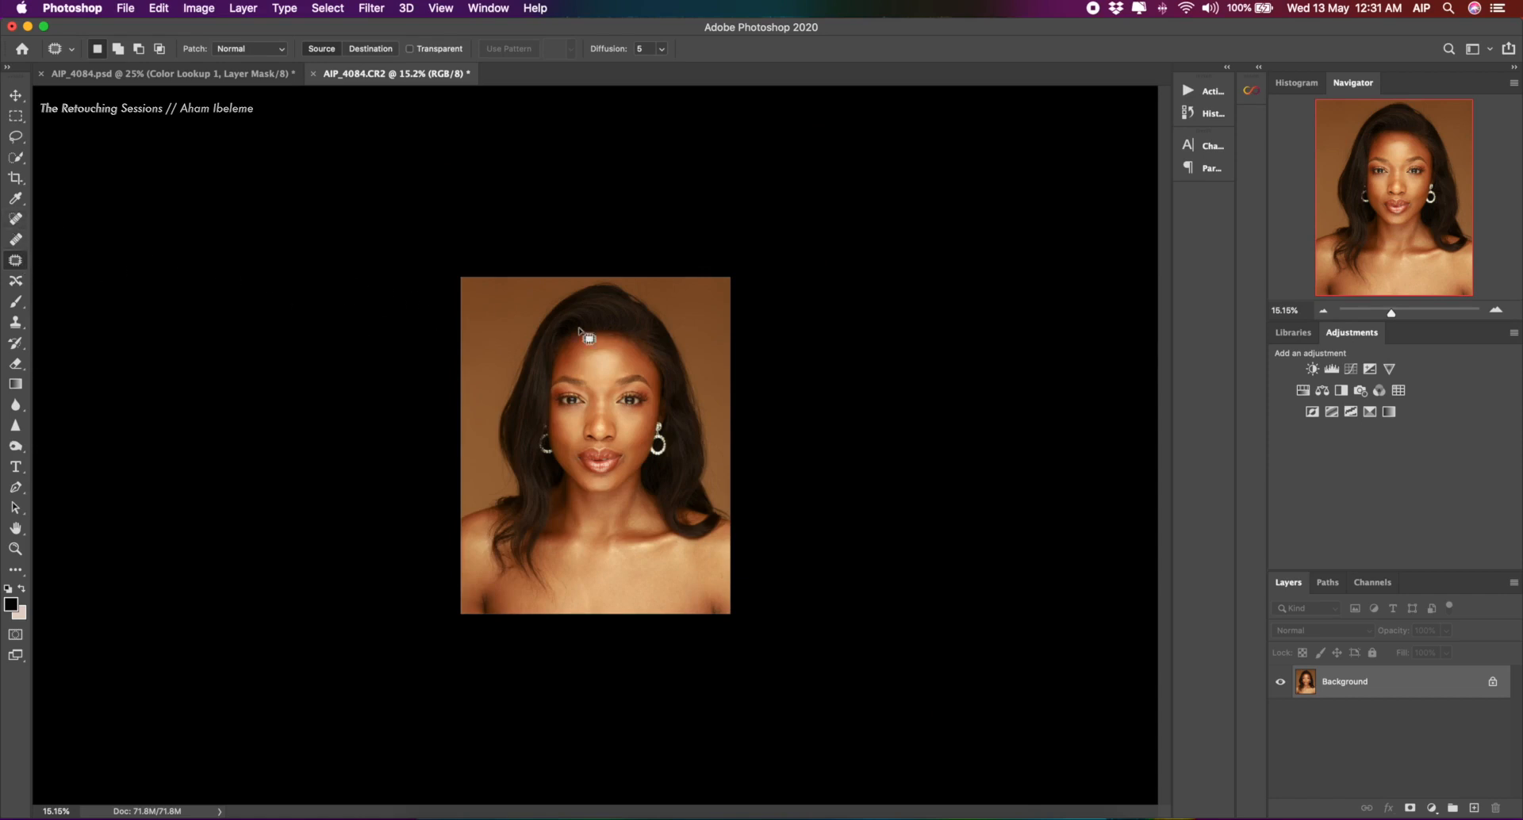
pyautogui.scroll(5, 589, 354)
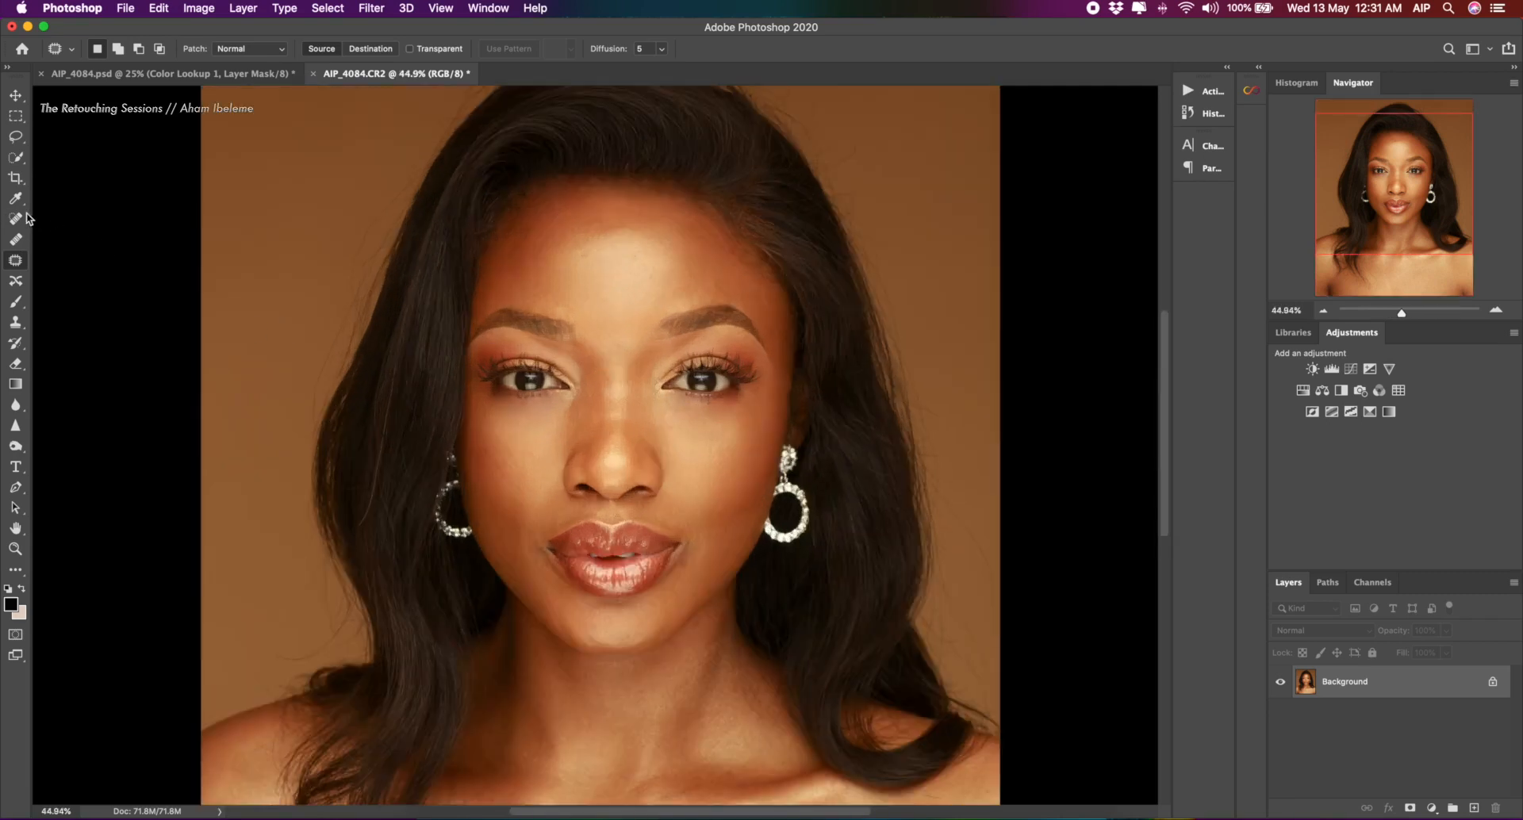
pyautogui.scroll(3, 1159, 349)
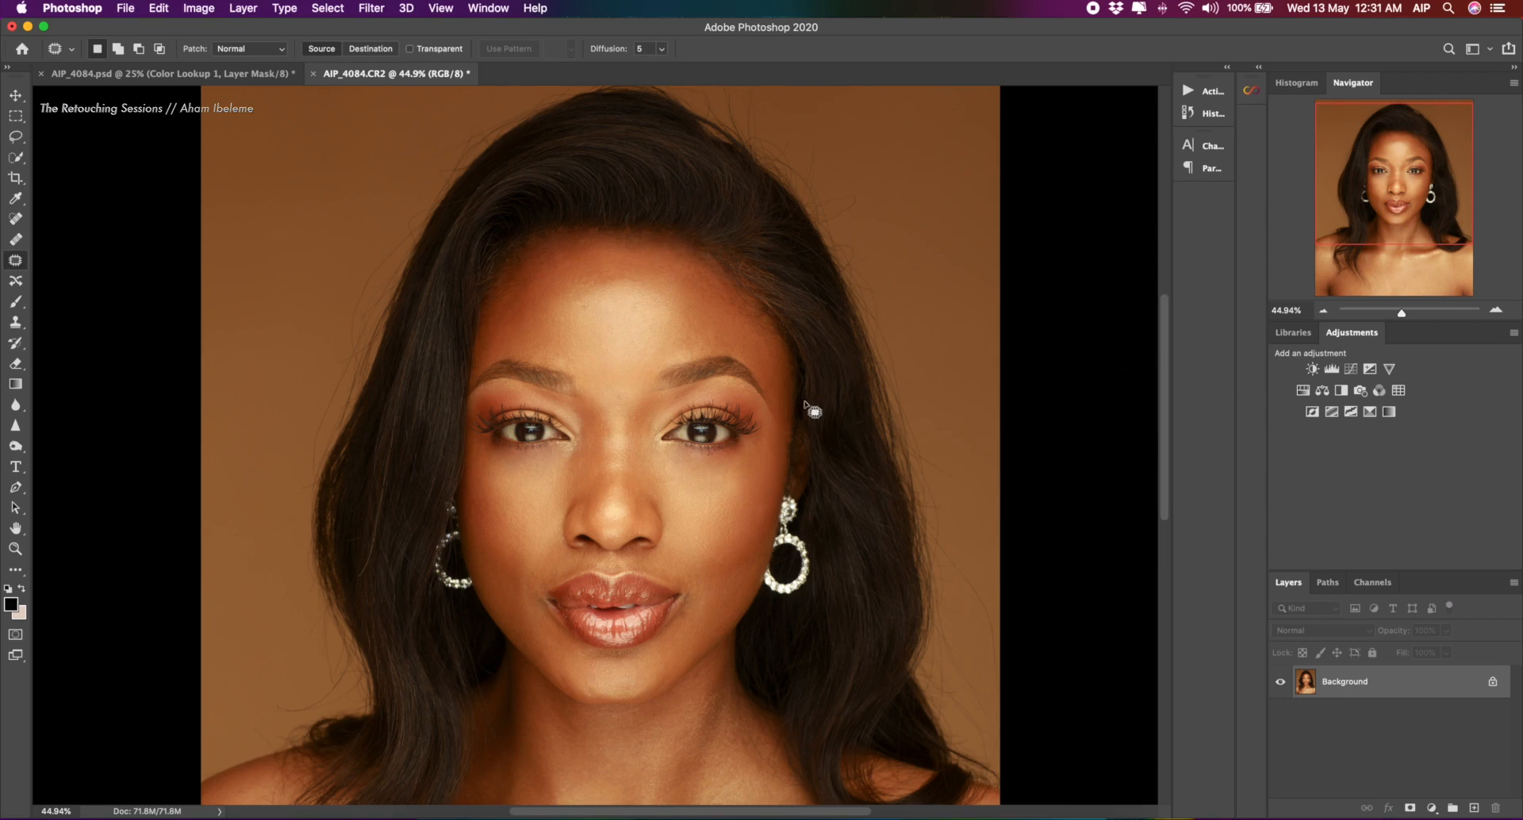
pyautogui.scroll(-3, 813, 409)
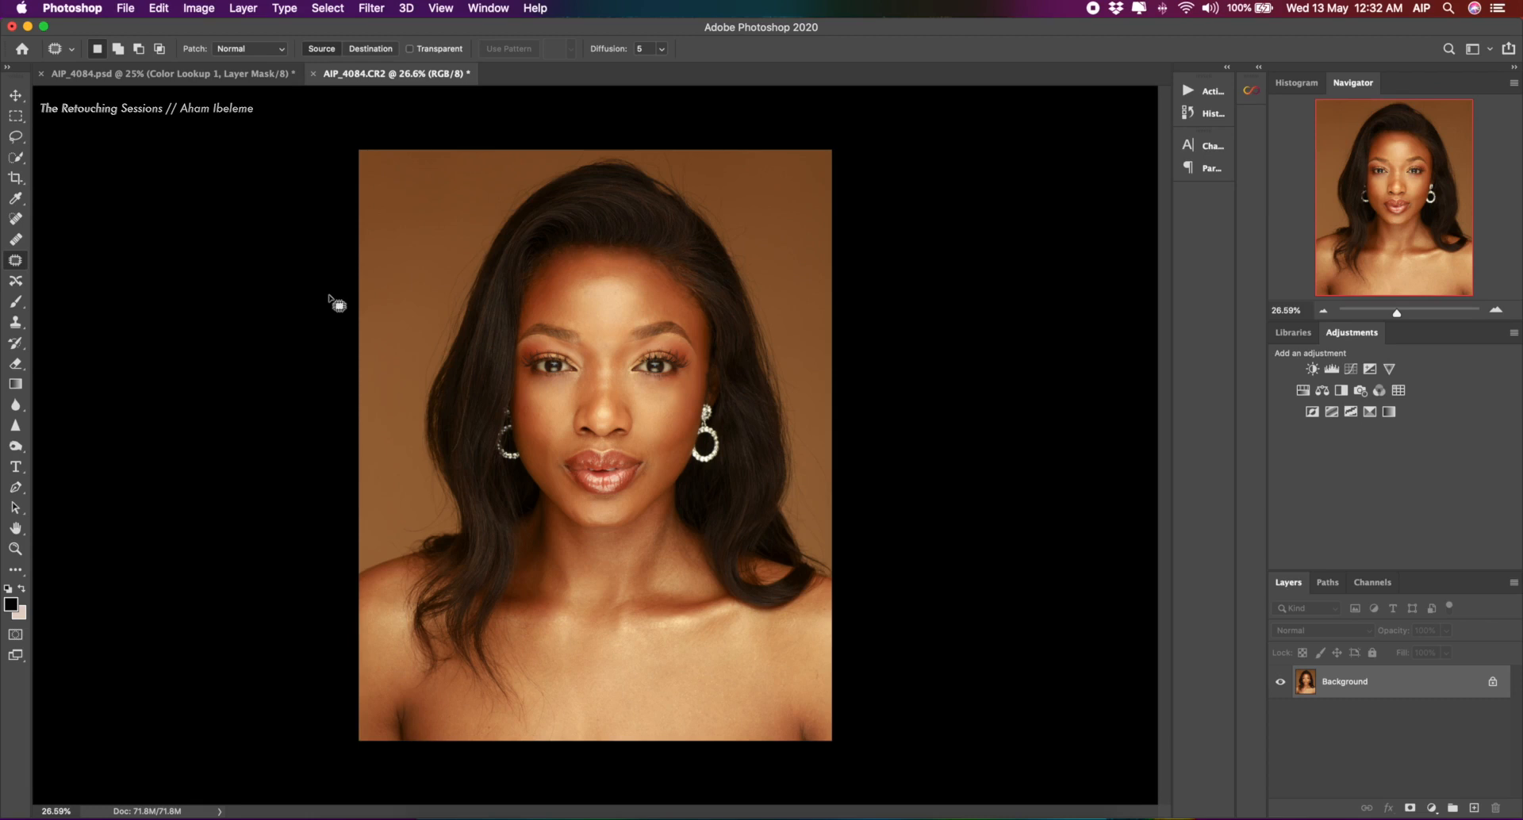
pyautogui.scroll(3, 519, 282)
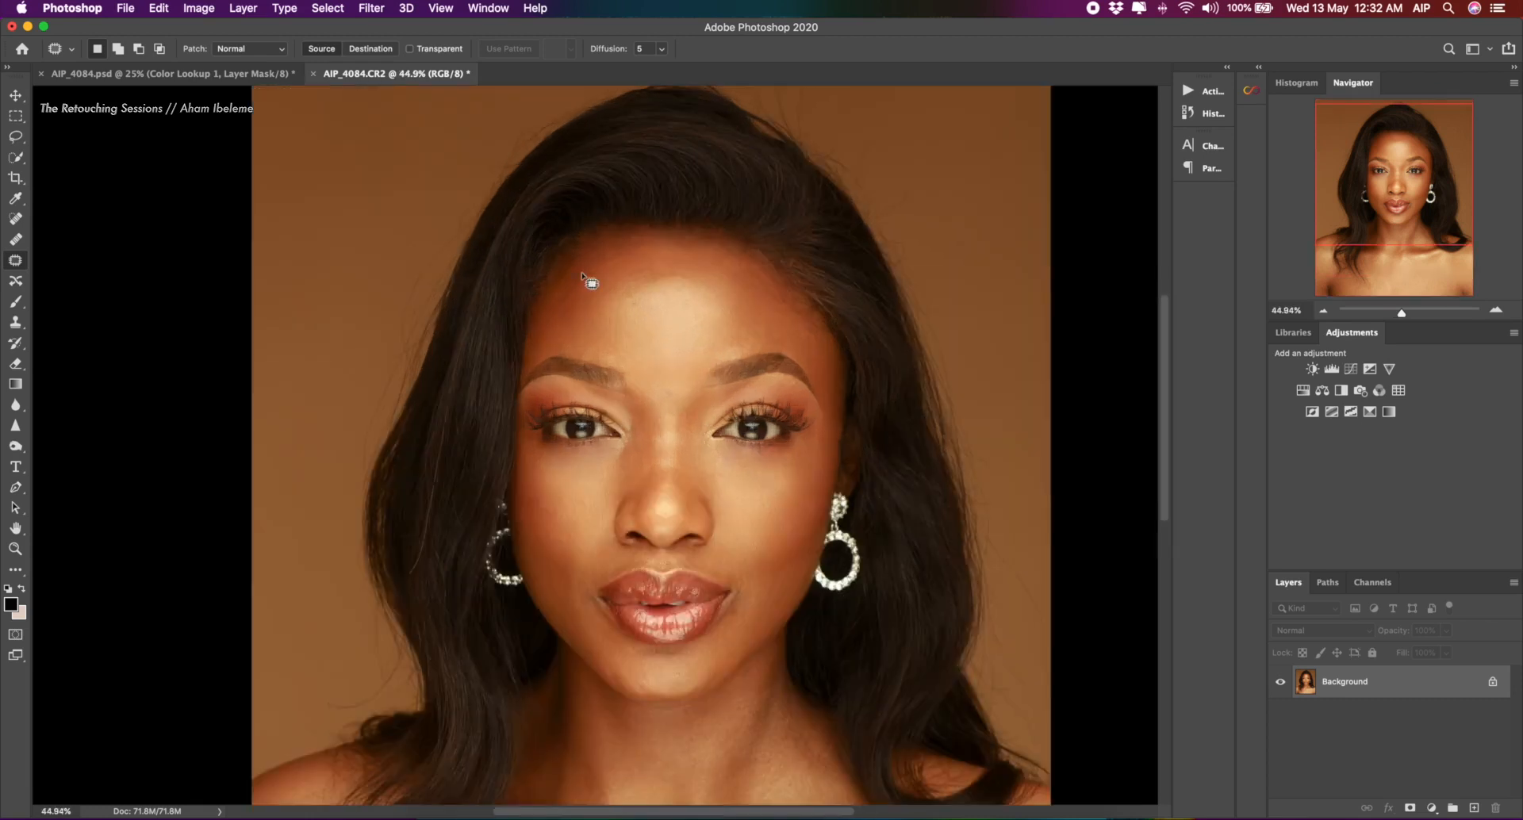
pyautogui.scroll(-2, 571, 278)
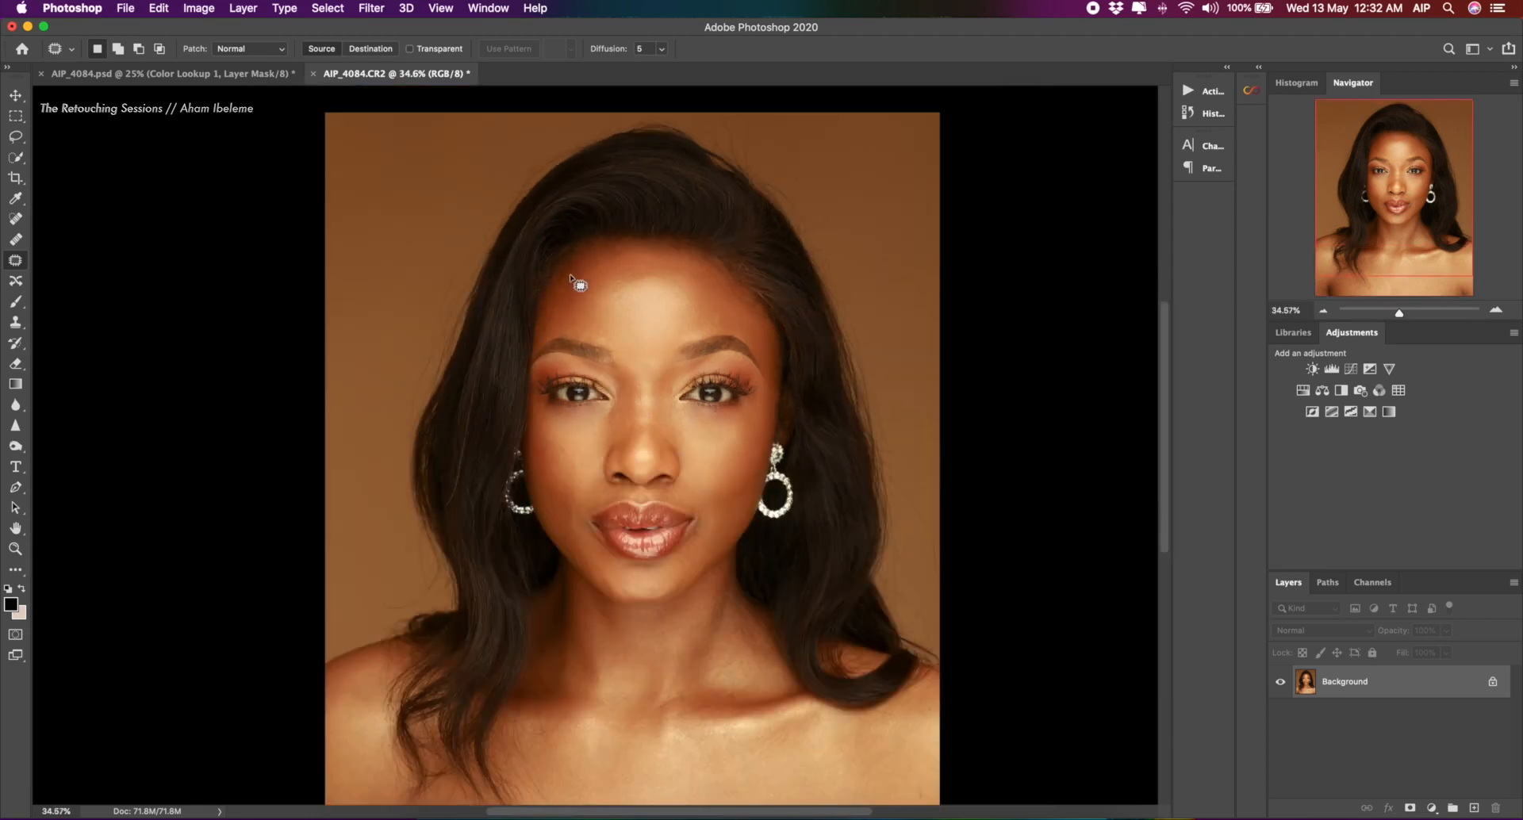
pyautogui.scroll(-1, 571, 276)
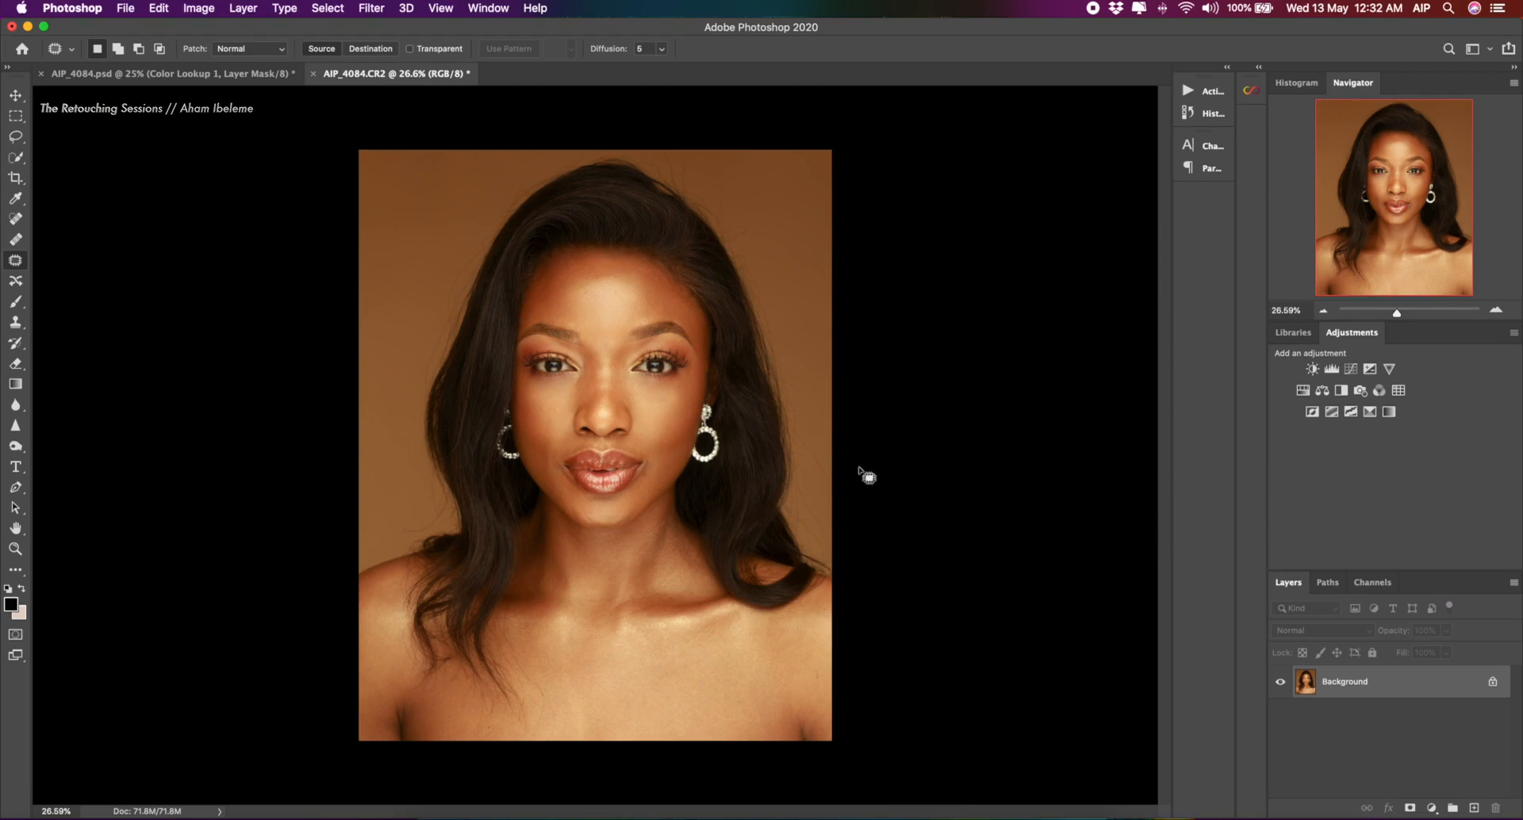
# Paint over the flyaway hairs on the image-left side of the head with a size 150 brush and sampled background colour
pyautogui.click(15, 301)
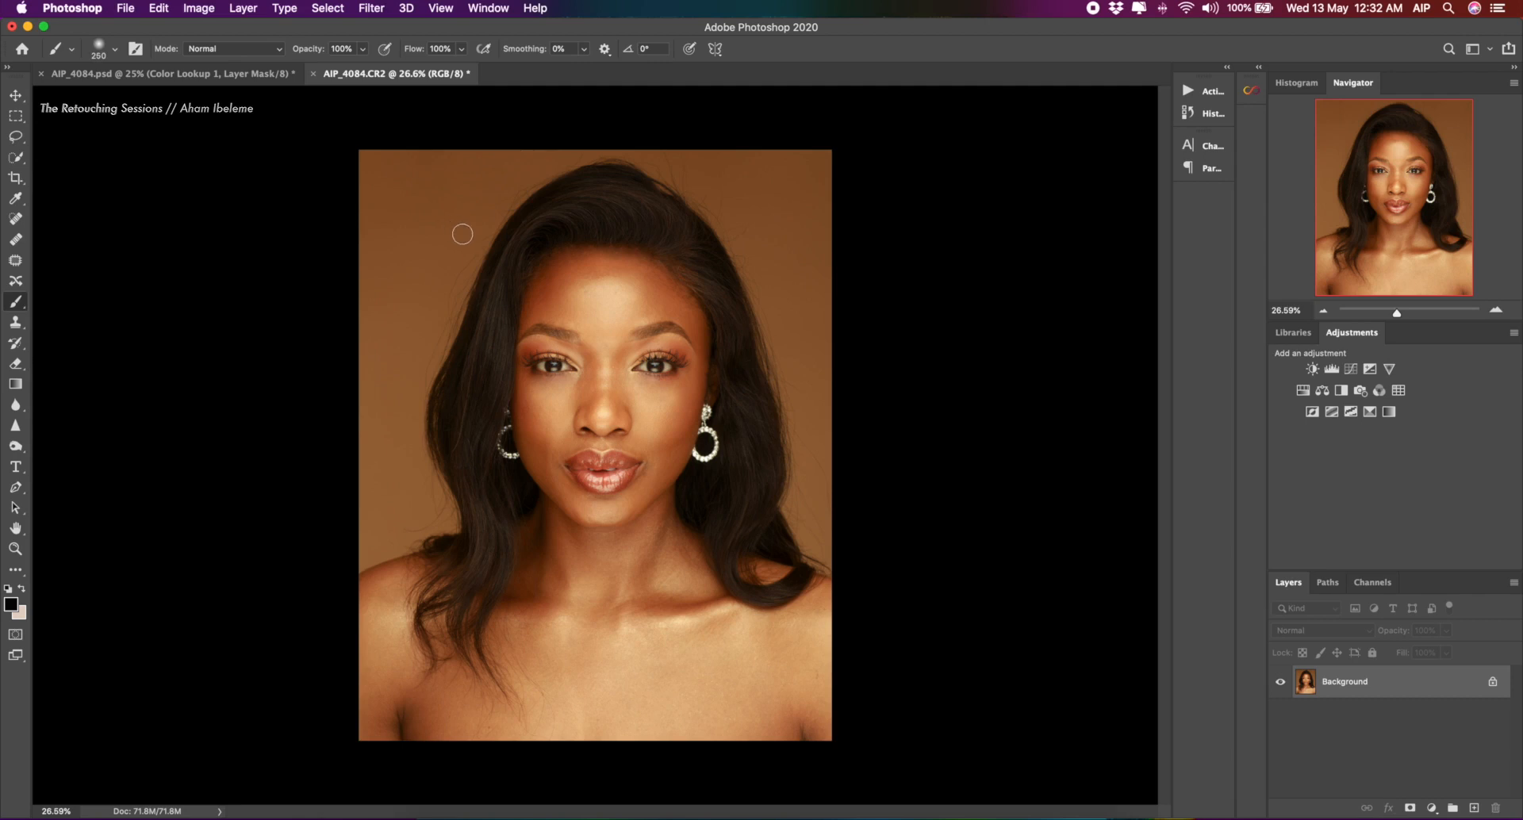
pyautogui.press(']')
pyautogui.keyDown('alt'); pyautogui.click(414, 386); pyautogui.keyUp('alt')
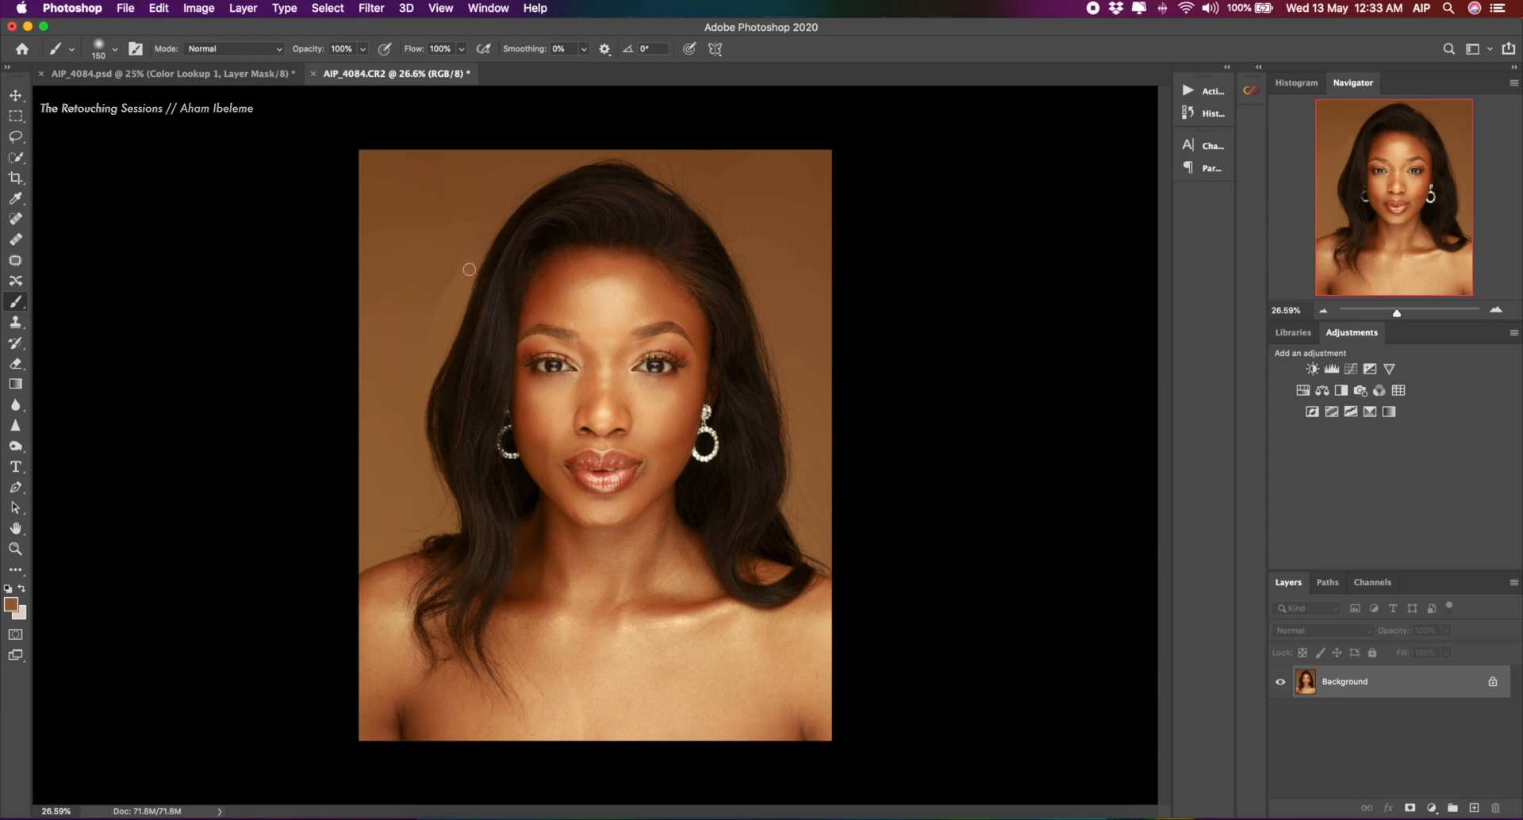
pyautogui.moveTo(480, 241)
pyautogui.mouseDown()
pyautogui.moveTo(528, 186)
pyautogui.moveTo(510, 198)
pyautogui.mouseUp()
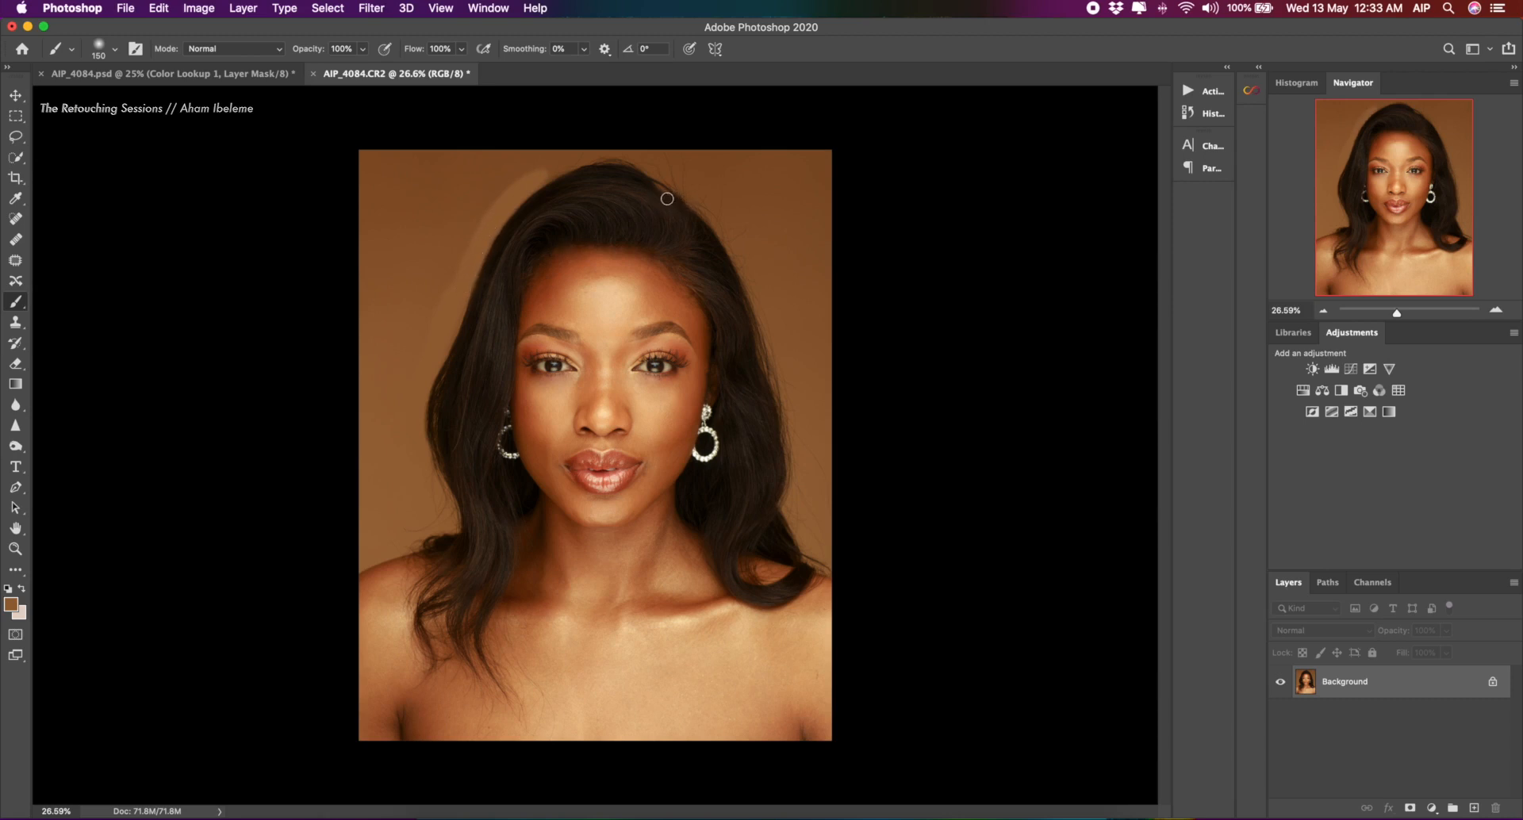
# Paint out the flyaway hairs on the image-right side and above the head, resampling the nearby background colour for each area
pyautogui.keyDown('alt'); pyautogui.click(766, 270); pyautogui.keyUp('alt')
pyautogui.keyDown('alt'); pyautogui.click(790, 333); pyautogui.keyUp('alt')
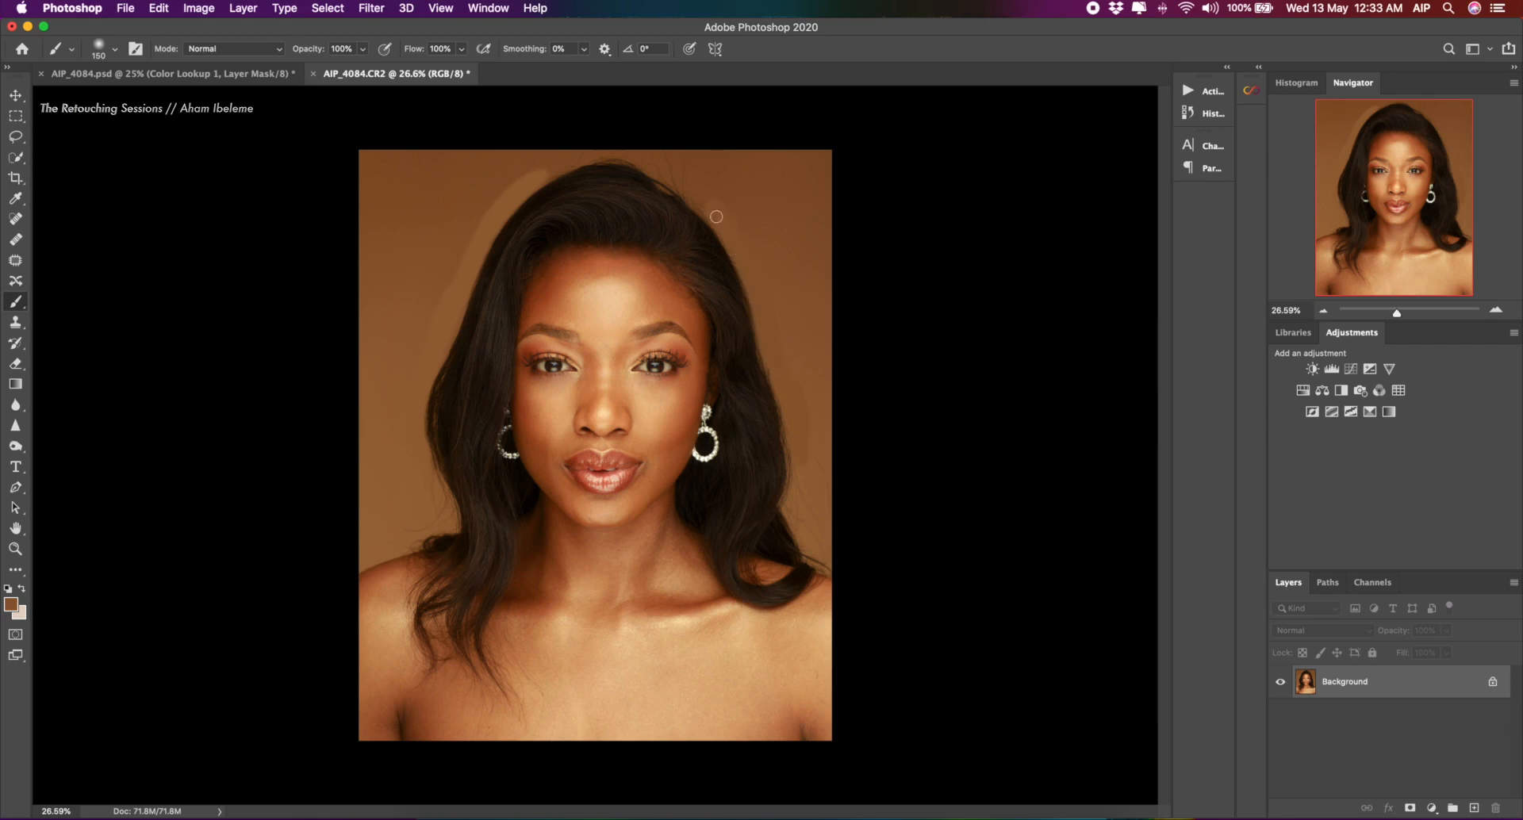
pyautogui.keyDown('alt'); pyautogui.click(568, 161); pyautogui.keyUp('alt')
pyautogui.keyDown('alt'); pyautogui.click(652, 167); pyautogui.keyUp('alt')
pyautogui.keyDown('alt'); pyautogui.click(716, 212); pyautogui.keyUp('alt')
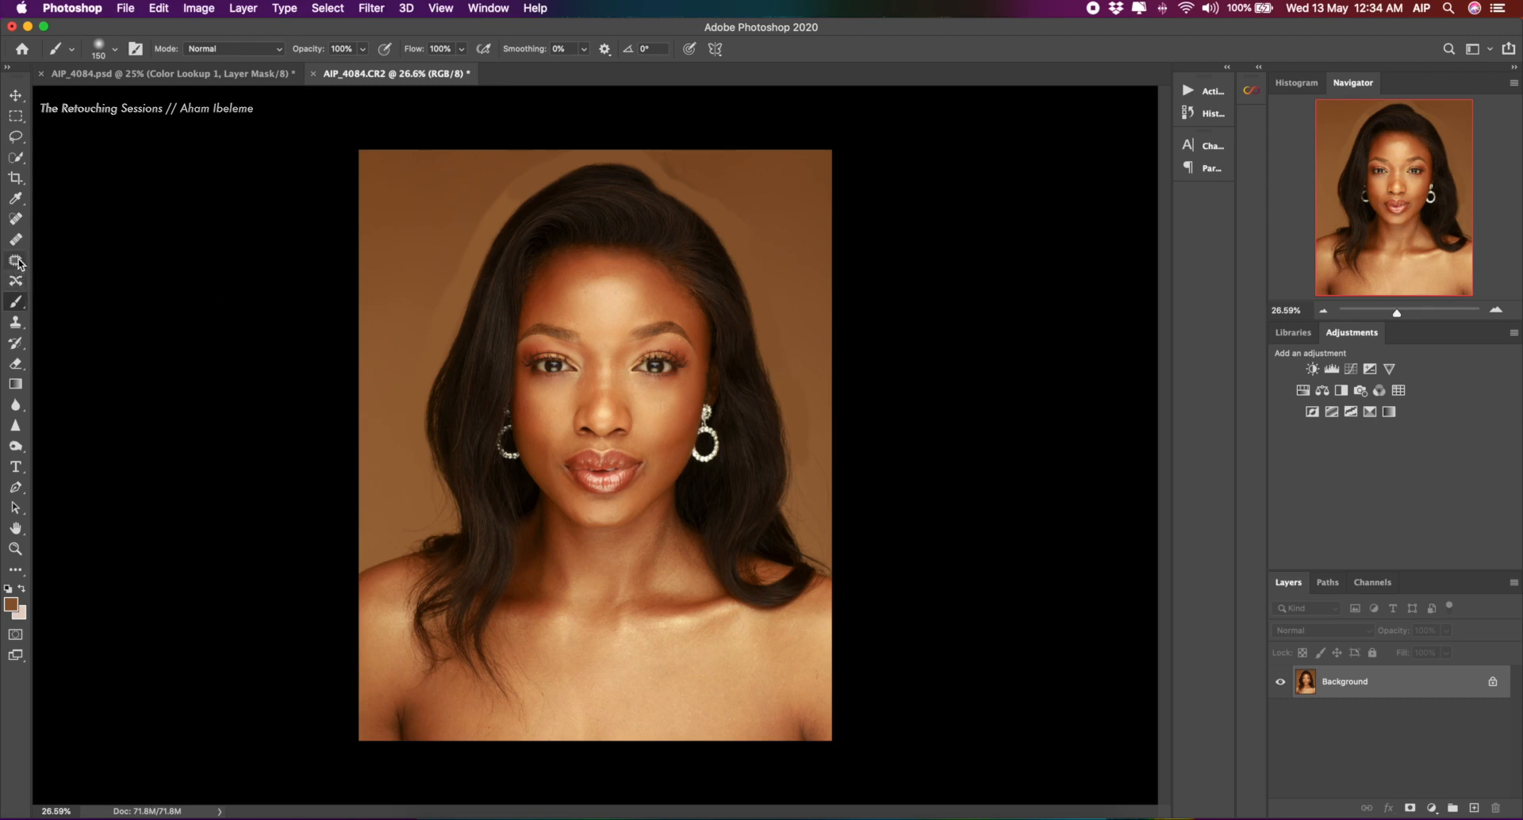
# Patch the visible brush edges in the background on the image-left side of the hair and above the head on the image-right
pyautogui.click(15, 261)
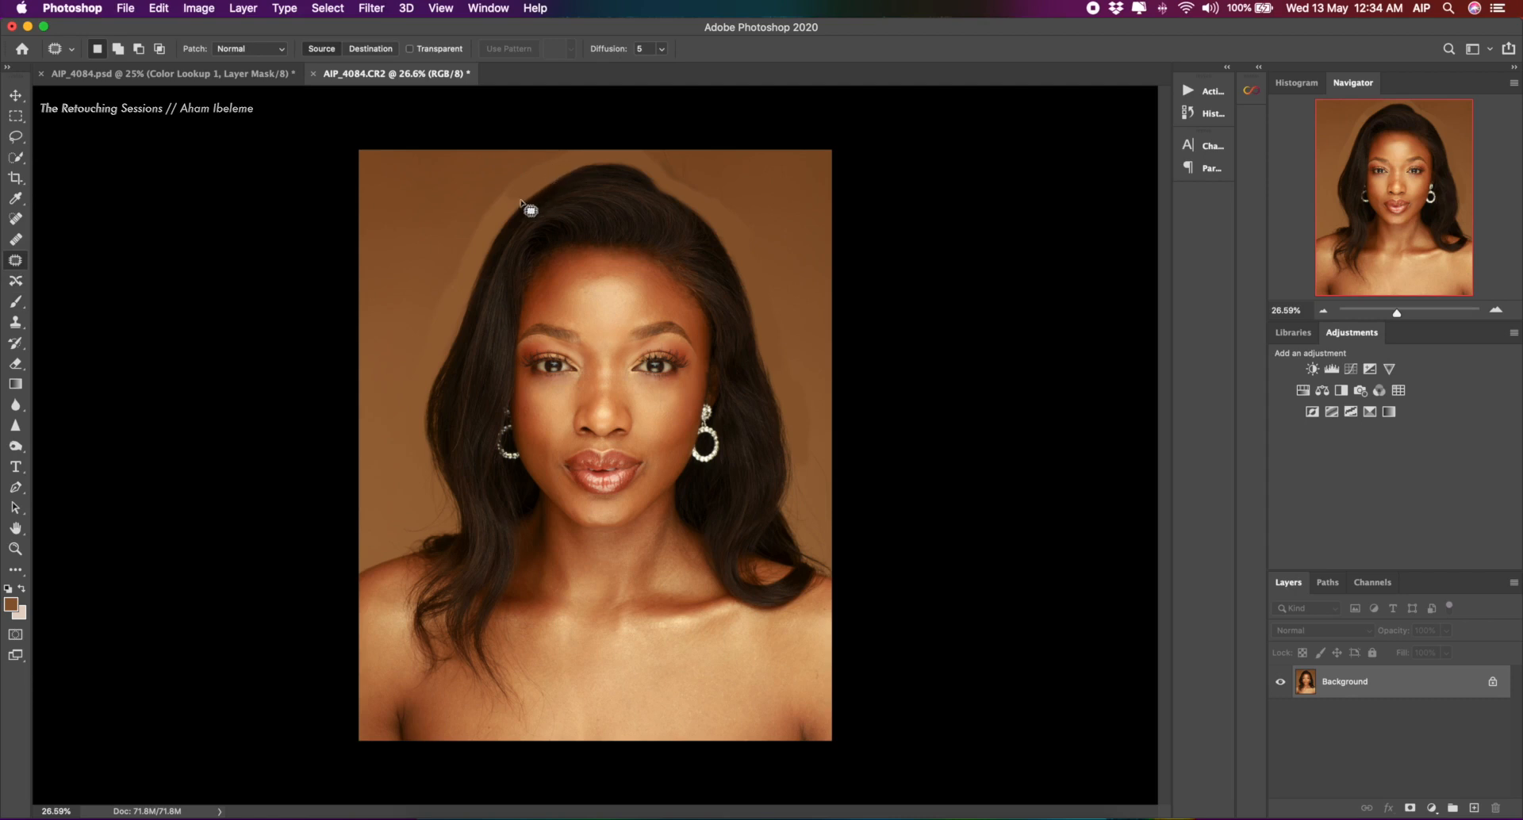
pyautogui.moveTo(502, 214)
pyautogui.mouseDown()
pyautogui.moveTo(585, 157)
pyautogui.moveTo(518, 146)
pyautogui.moveTo(422, 291)
pyautogui.moveTo(415, 373)
pyautogui.moveTo(461, 321)
pyautogui.moveTo(504, 217)
pyautogui.moveTo(440, 238)
pyautogui.moveTo(390, 345)
pyautogui.moveTo(404, 316)
pyautogui.moveTo(394, 411)
pyautogui.mouseUp()
pyautogui.hotkey('ctrl', 'd')
pyautogui.moveTo(716, 151)
pyautogui.mouseDown()
pyautogui.moveTo(652, 131)
pyautogui.moveTo(605, 150)
pyautogui.moveTo(706, 216)
pyautogui.moveTo(745, 268)
pyautogui.moveTo(774, 235)
pyautogui.moveTo(768, 206)
pyautogui.moveTo(793, 205)
pyautogui.moveTo(792, 245)
pyautogui.moveTo(749, 277)
pyautogui.moveTo(794, 460)
pyautogui.moveTo(815, 467)
pyautogui.moveTo(831, 155)
pyautogui.moveTo(758, 150)
pyautogui.mouseUp()
pyautogui.hotkey('ctrl', 'd')
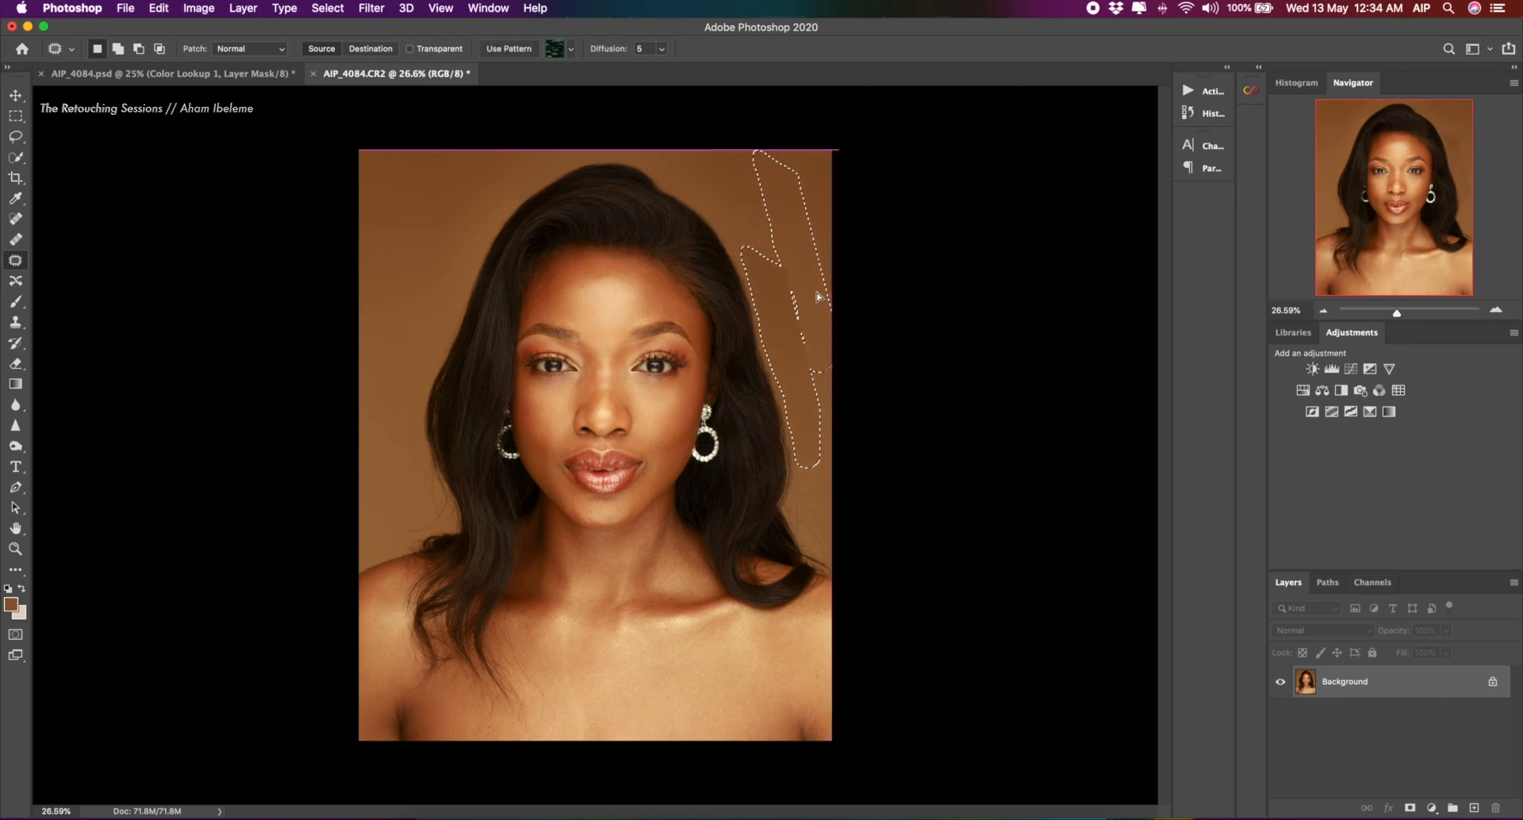
# Patch the uneven background strip along the image-right side of the hair, down to shoulder level
pyautogui.moveTo(818, 295); pyautogui.dragTo(817, 294)
pyautogui.press('super+d')
pyautogui.moveTo(844, 371)
pyautogui.mouseDown()
pyautogui.moveTo(813, 362)
pyautogui.moveTo(797, 426)
pyautogui.moveTo(810, 495)
pyautogui.moveTo(834, 516)
pyautogui.moveTo(839, 434)
pyautogui.moveTo(795, 261)
pyautogui.mouseUp()
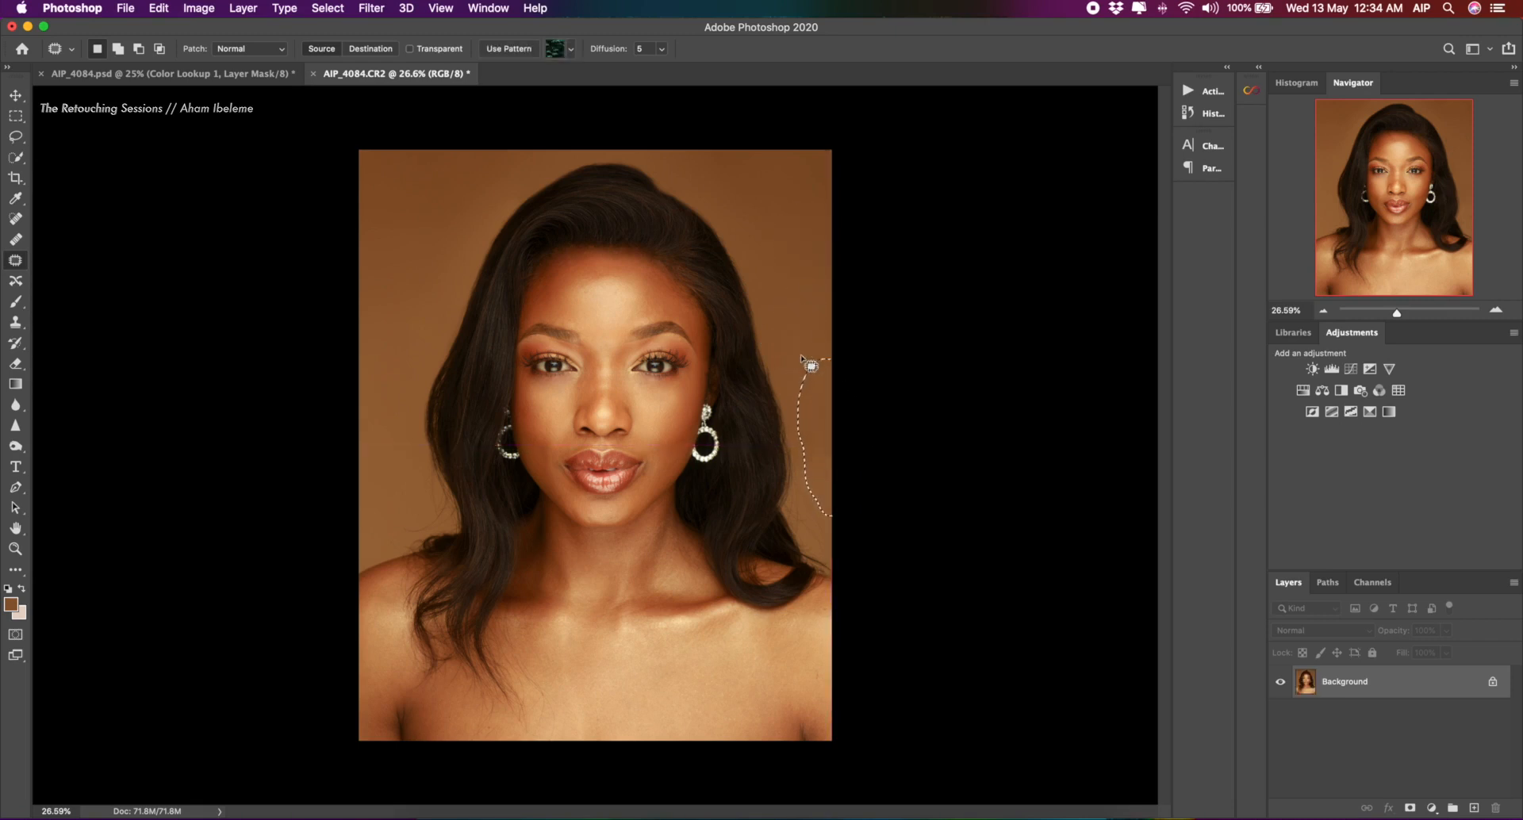
pyautogui.press('super+d')
pyautogui.moveTo(796, 449)
pyautogui.mouseDown()
pyautogui.moveTo(813, 427)
pyautogui.moveTo(800, 346)
pyautogui.mouseUp()
pyautogui.press('super+d')
# Paint over the leftover tonal mark in the background beside the image-right hair and blend its edge with a patch
pyautogui.click(16, 303)
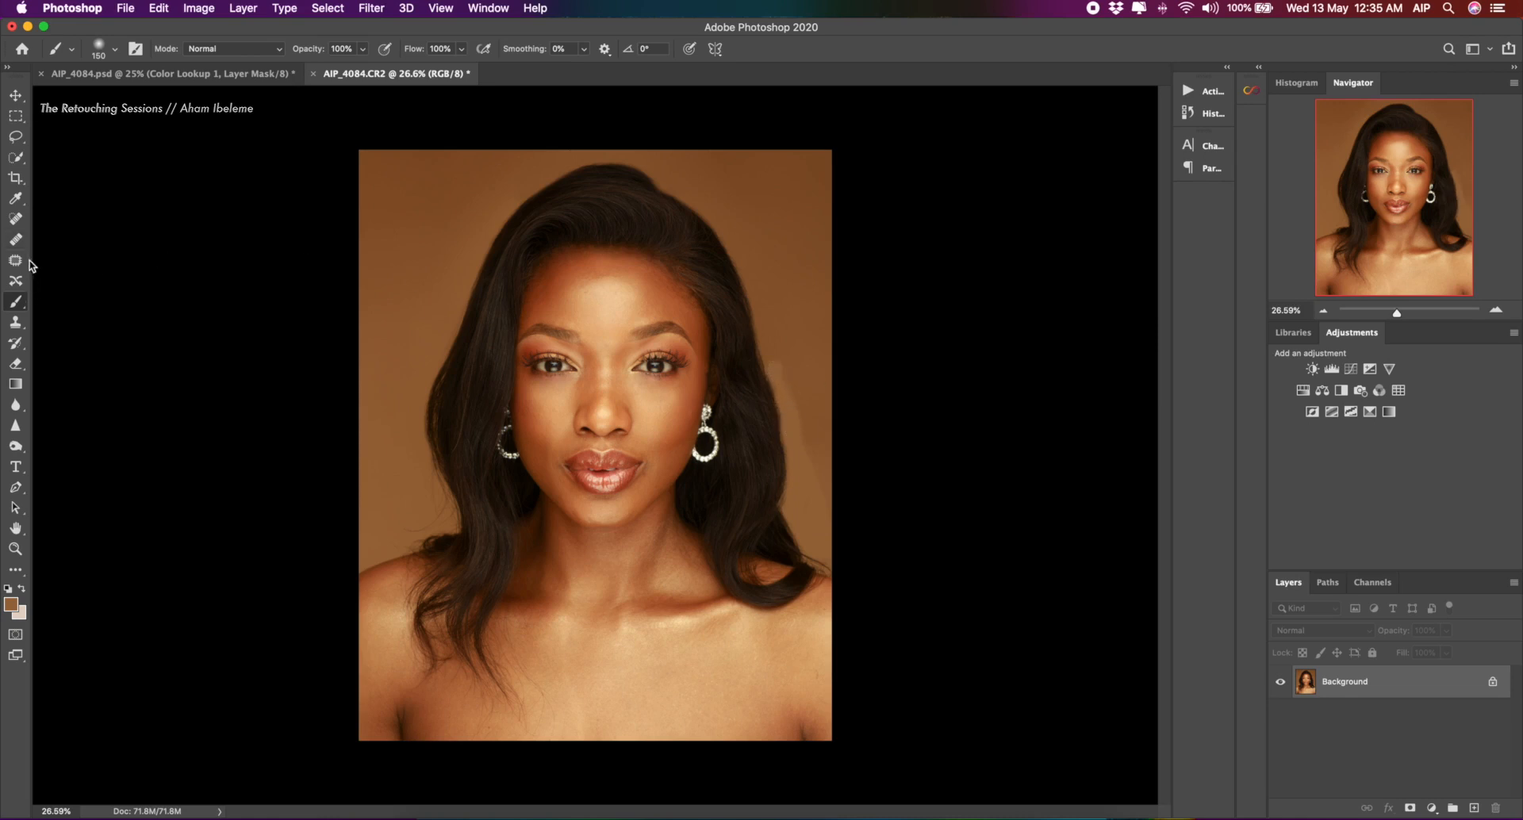
pyautogui.click(18, 261)
pyautogui.moveTo(807, 329)
pyautogui.mouseDown()
pyautogui.moveTo(765, 346)
pyautogui.moveTo(809, 502)
pyautogui.moveTo(832, 496)
pyautogui.moveTo(855, 431)
pyautogui.moveTo(809, 331)
pyautogui.moveTo(798, 267)
pyautogui.mouseUp()
pyautogui.press('super+d')
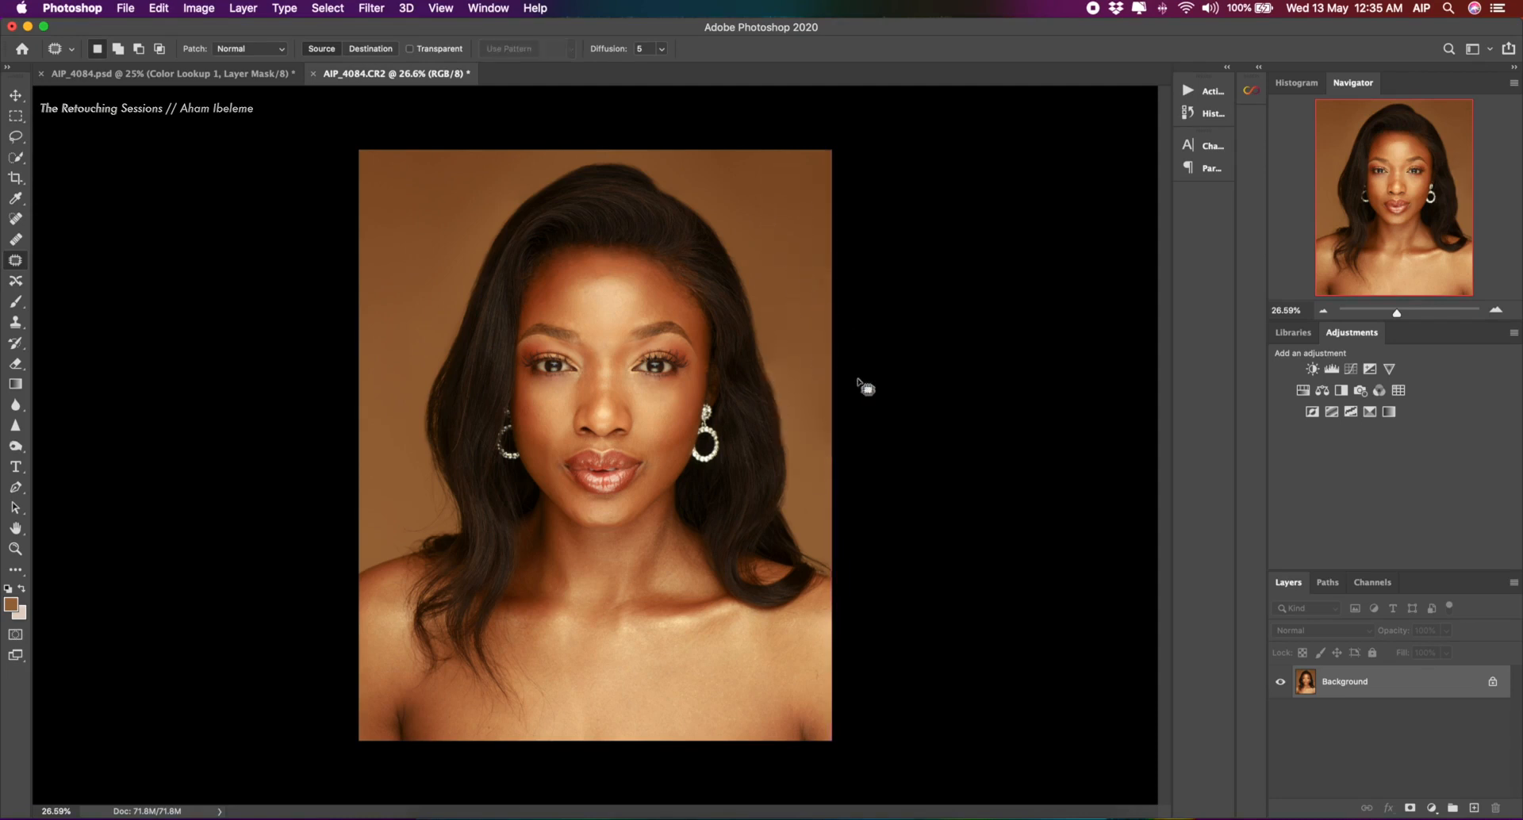
pyautogui.scroll(-2, 637, 398)
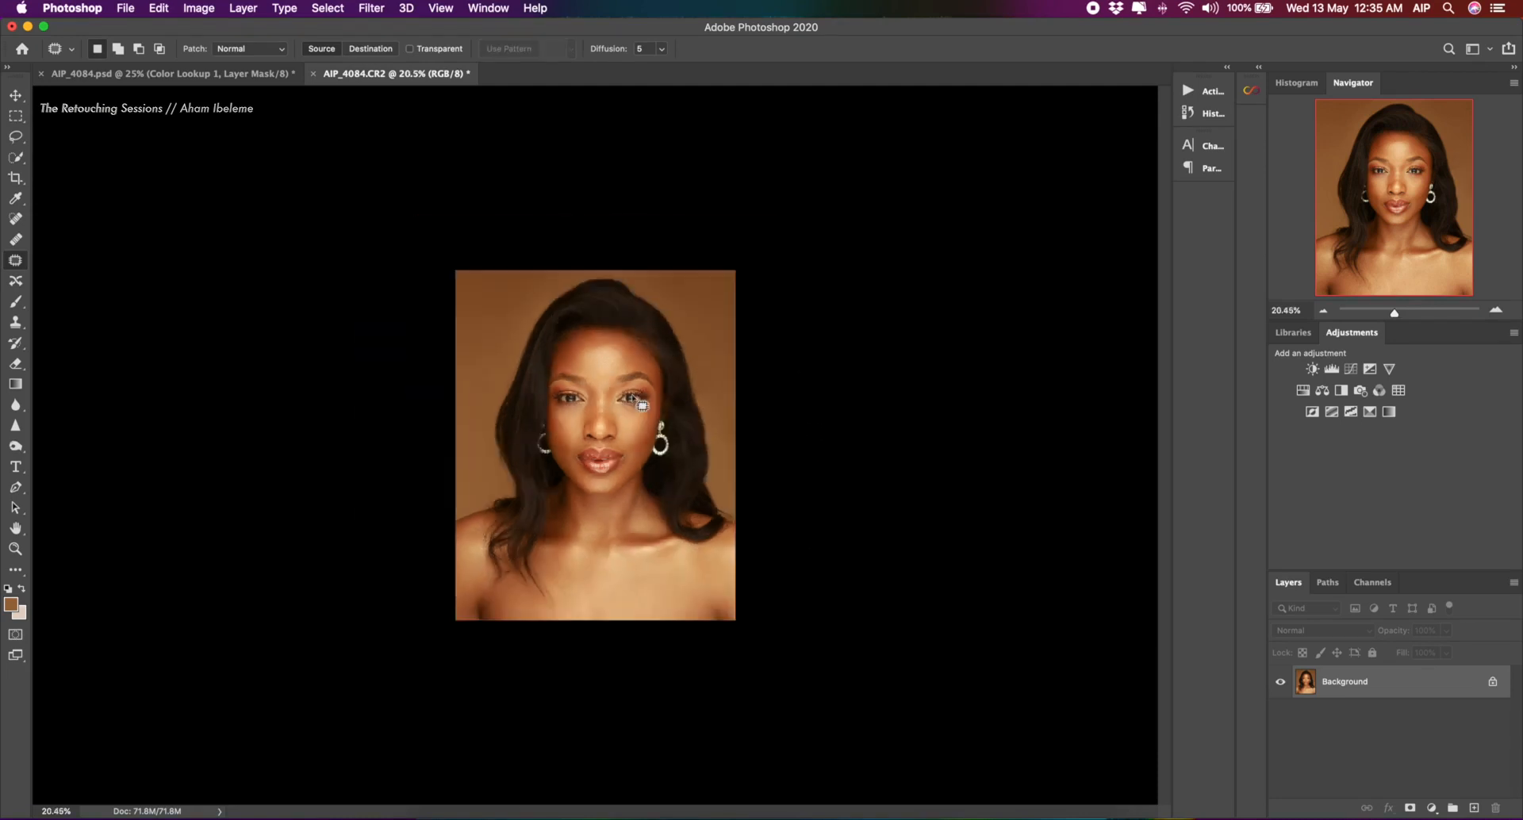
pyautogui.scroll(-3, 641, 405)
pyautogui.scroll(5, 663, 446)
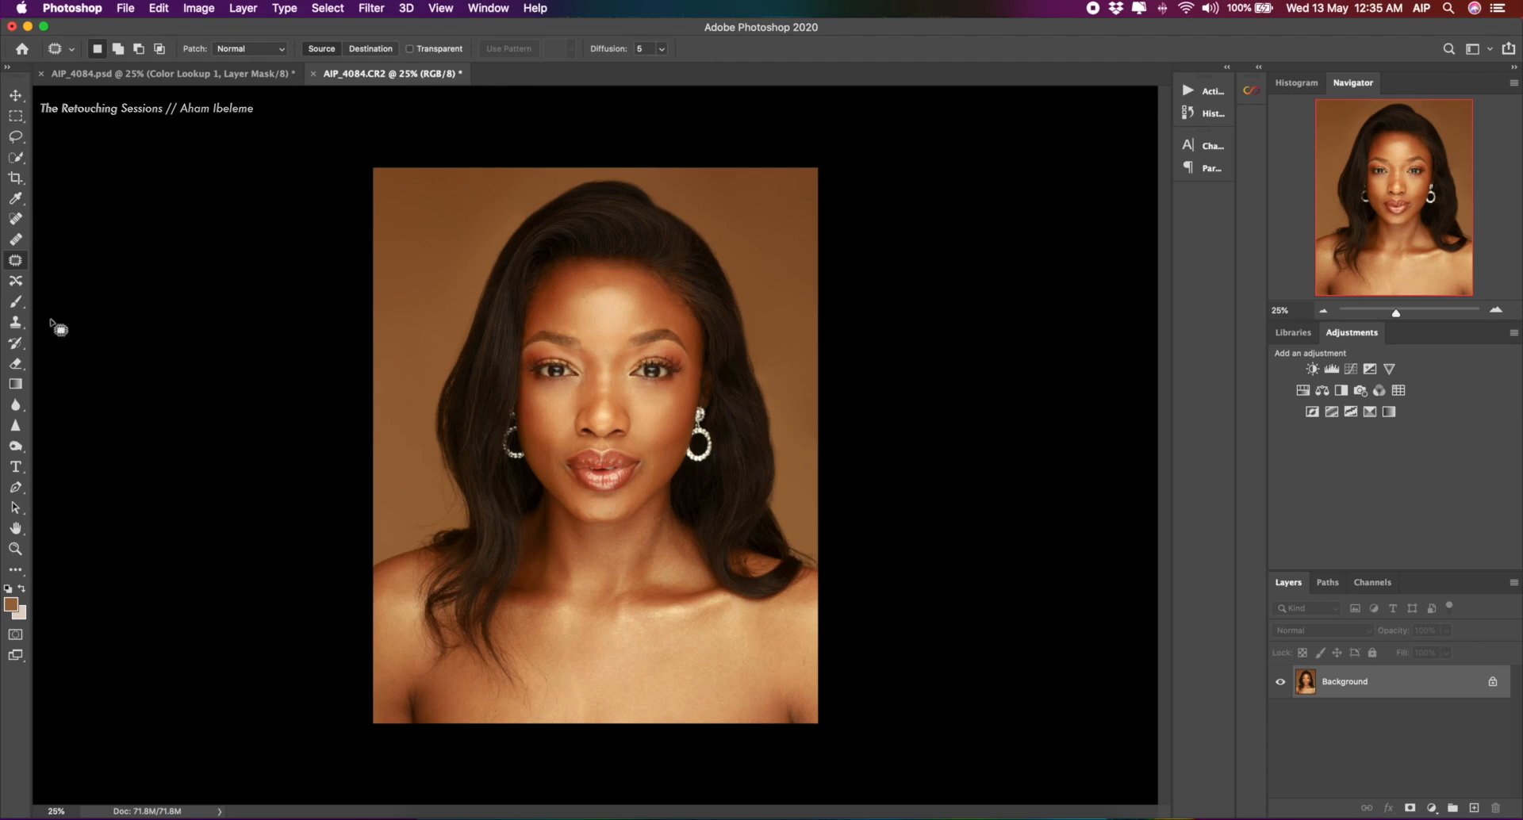
# Paint out the stray hairs near the image-left shoulder with sampled background colour
pyautogui.click(15, 302)
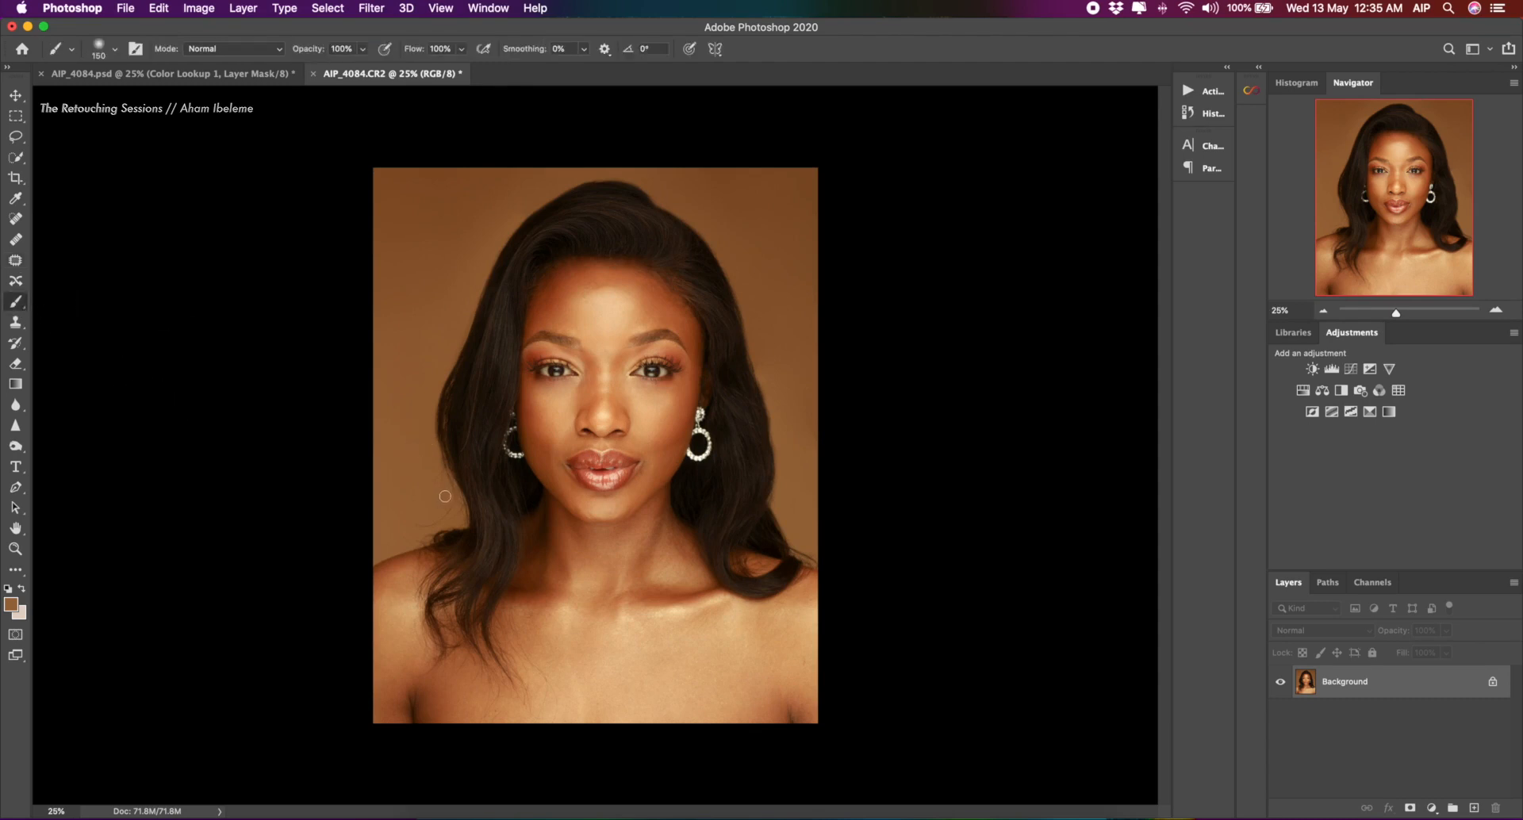
pyautogui.keyDown('alt'); pyautogui.click(432, 503); pyautogui.keyUp('alt')
pyautogui.click(15, 260)
pyautogui.scroll(1, 486, 400)
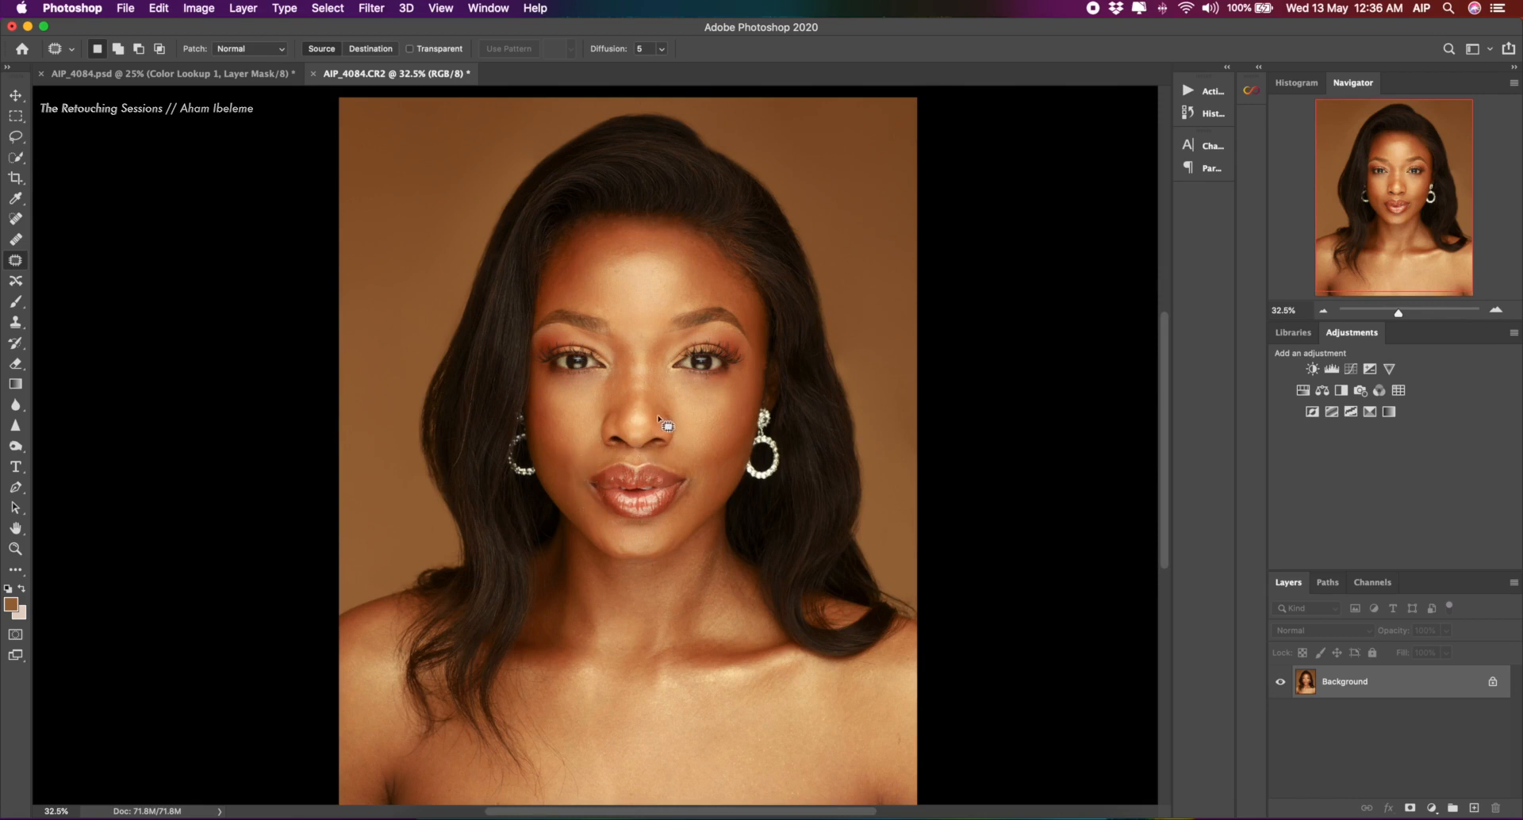
pyautogui.press('super+minus')
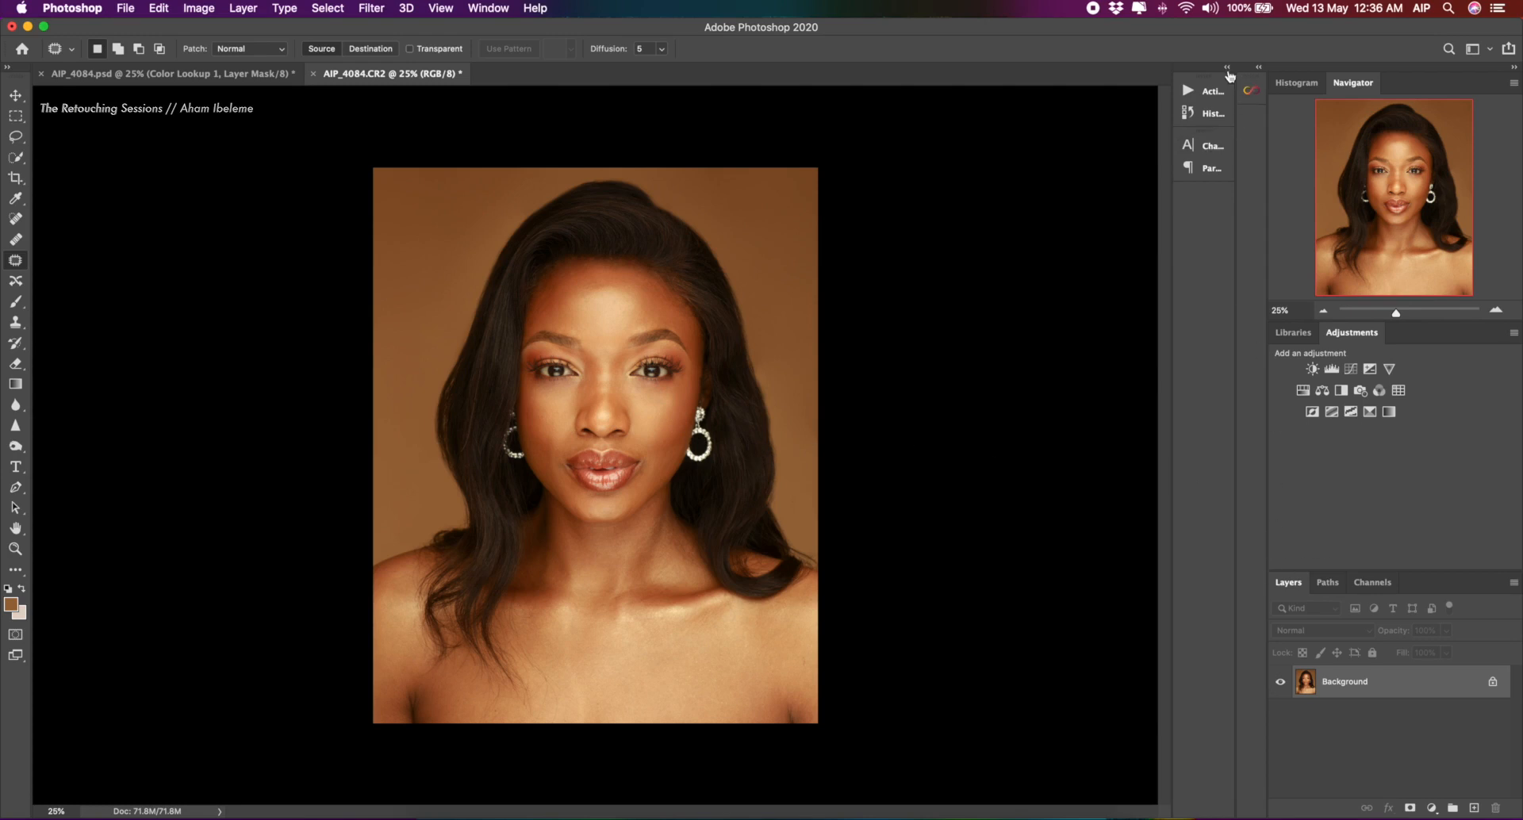
# Run the saved action named 30 on the portrait to build the masked Linear Light skin-smoothing layer
pyautogui.click(1223, 69)
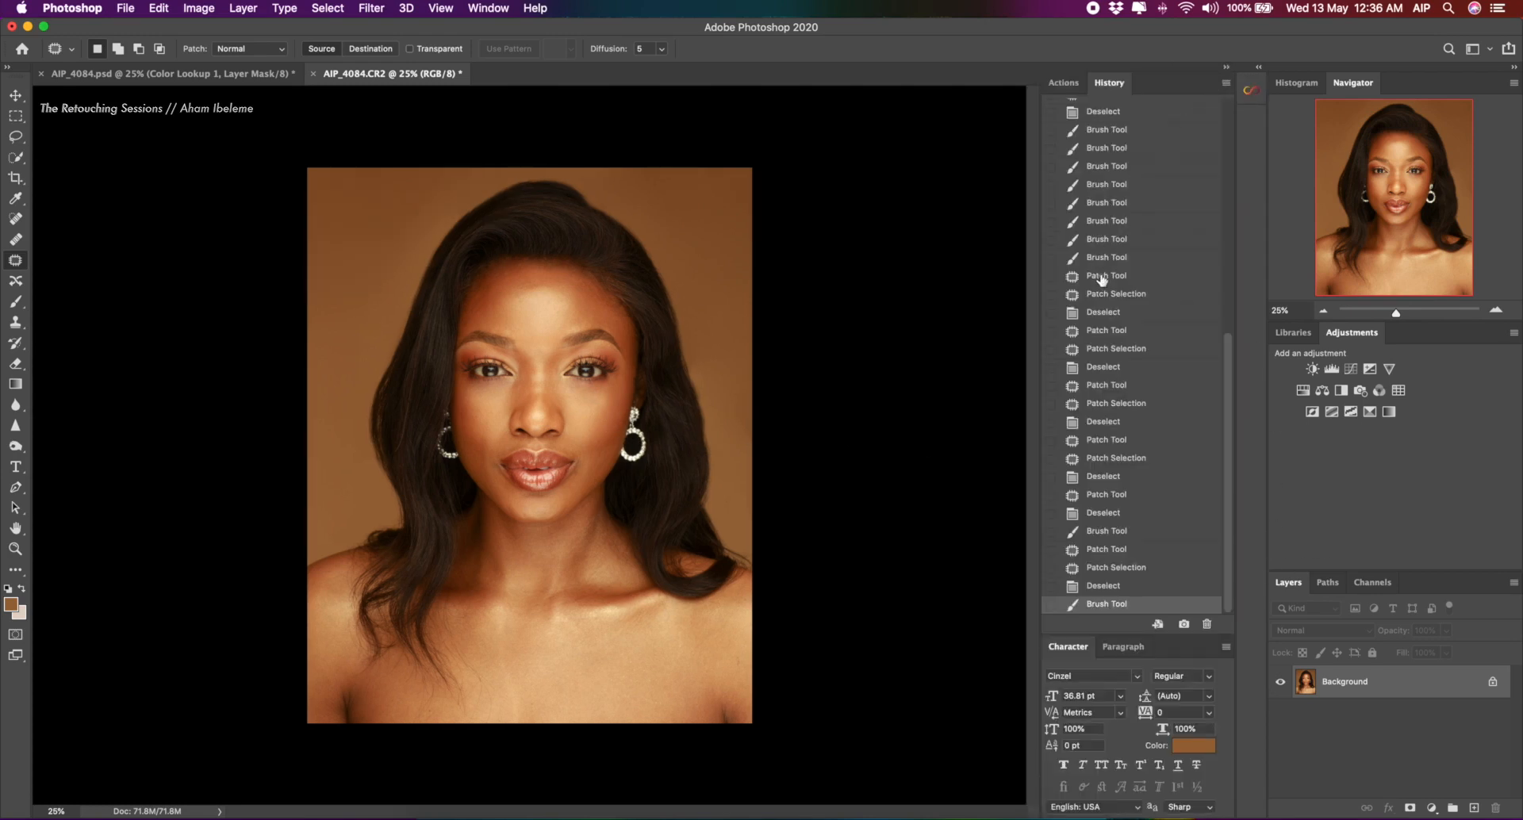
pyautogui.click(1070, 84)
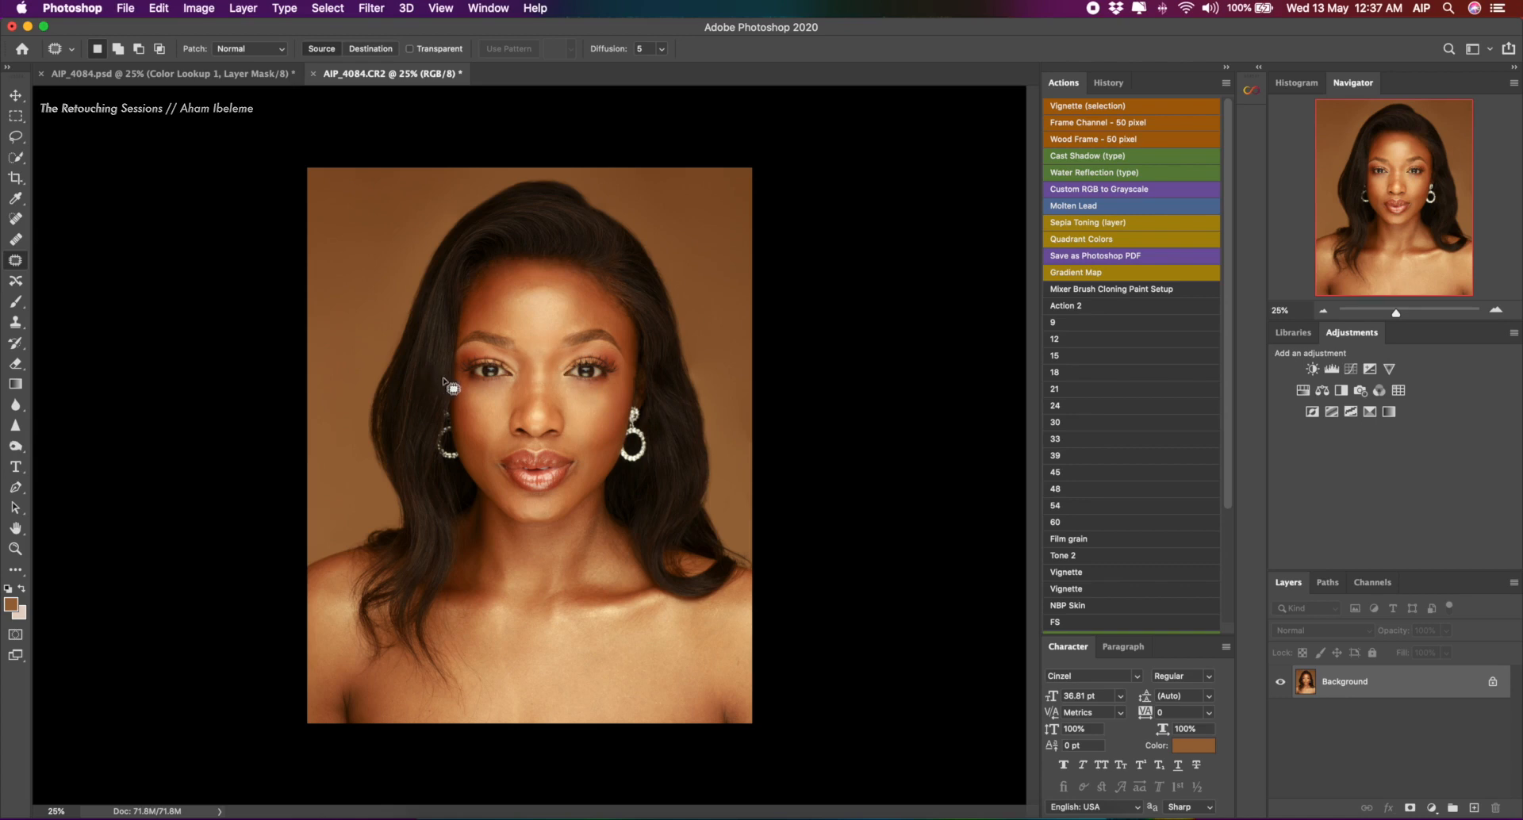
pyautogui.scroll(2, 484, 377)
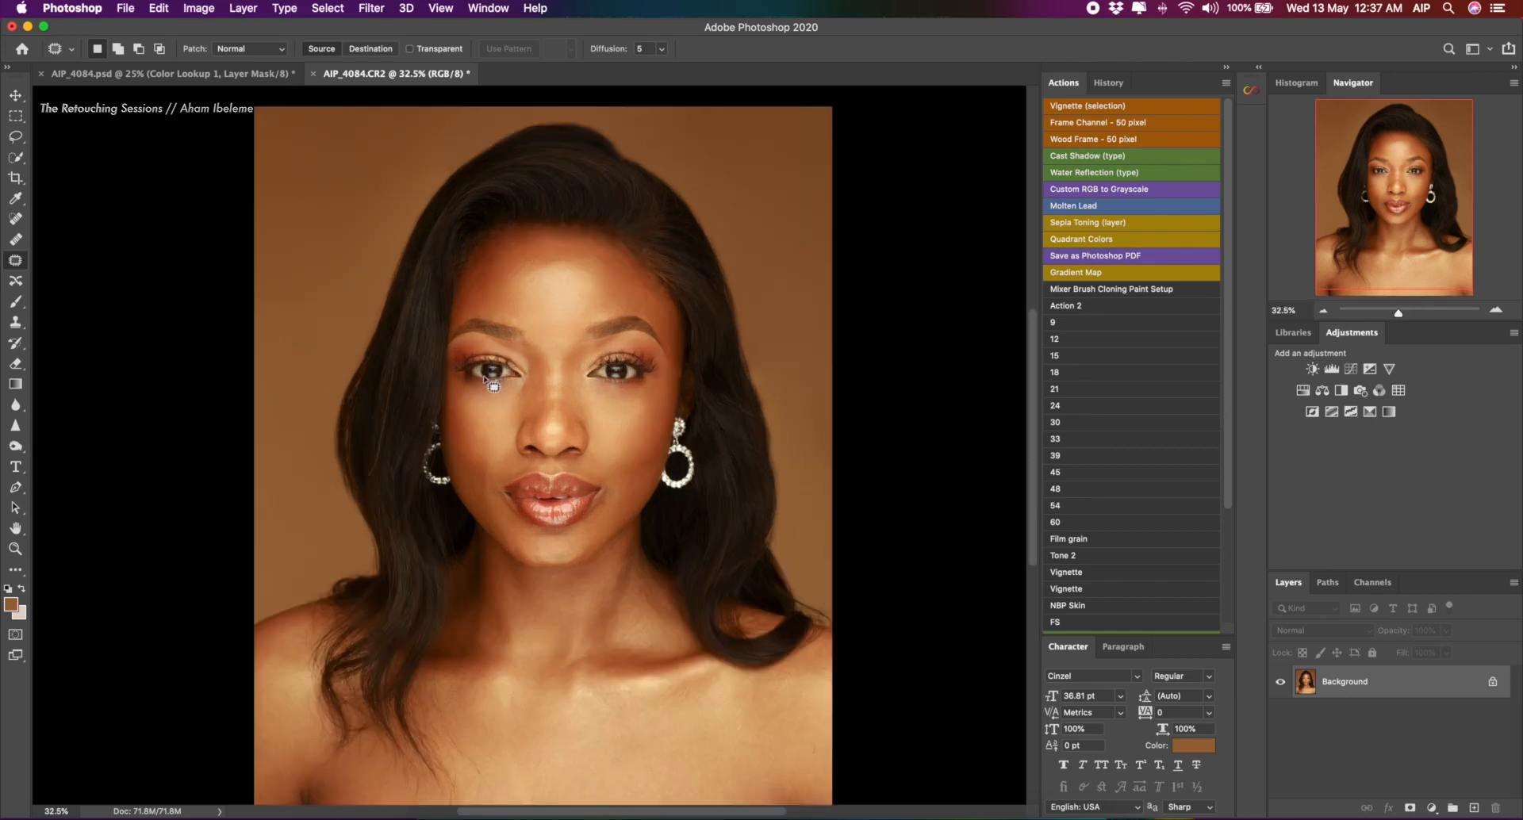
pyautogui.scroll(1, 492, 385)
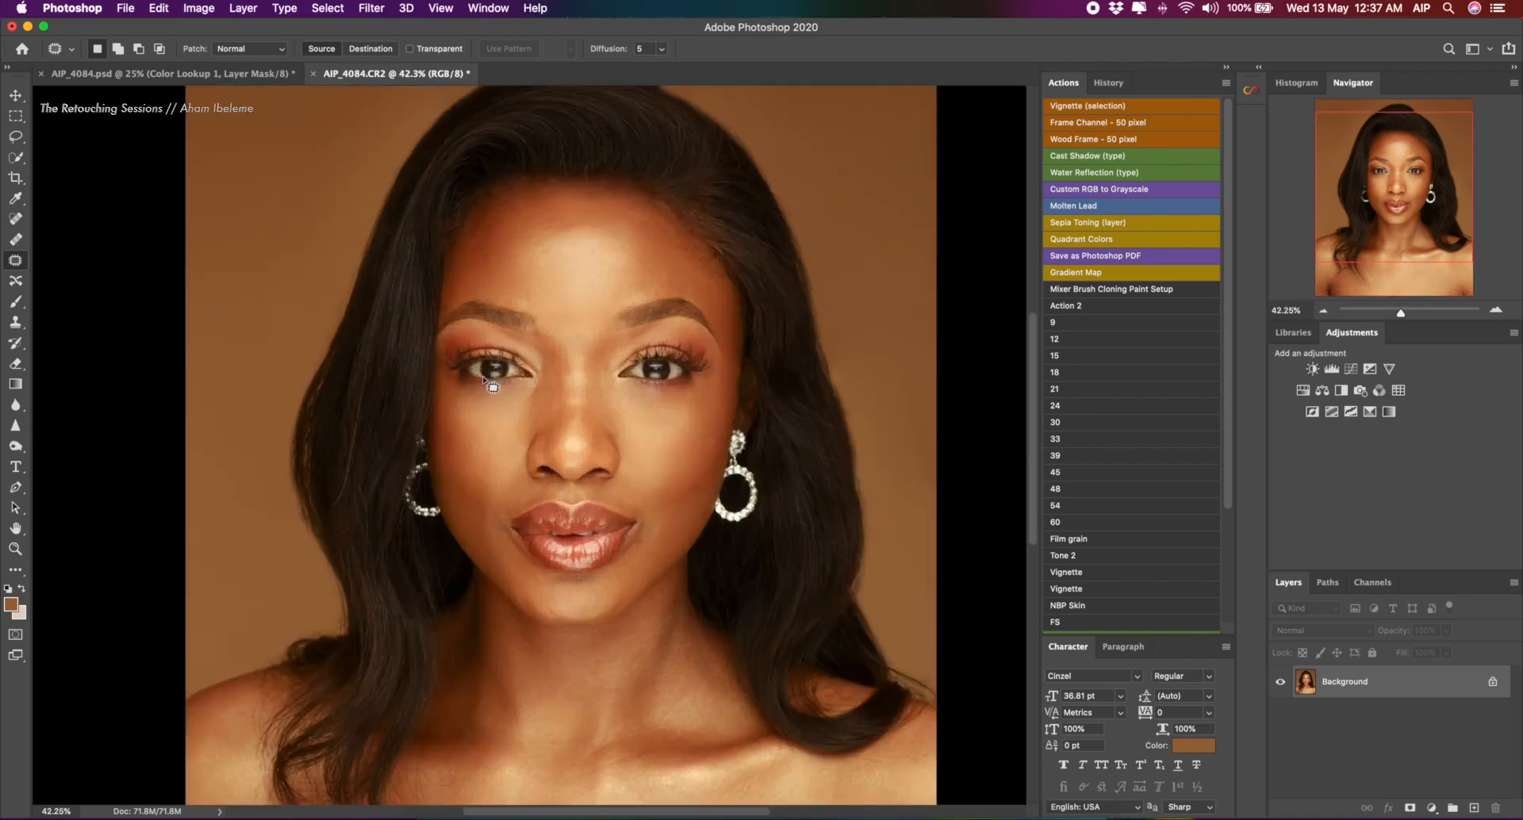
pyautogui.click(1063, 425)
pyautogui.moveTo(1067, 427); pyautogui.dragTo(1055, 438)
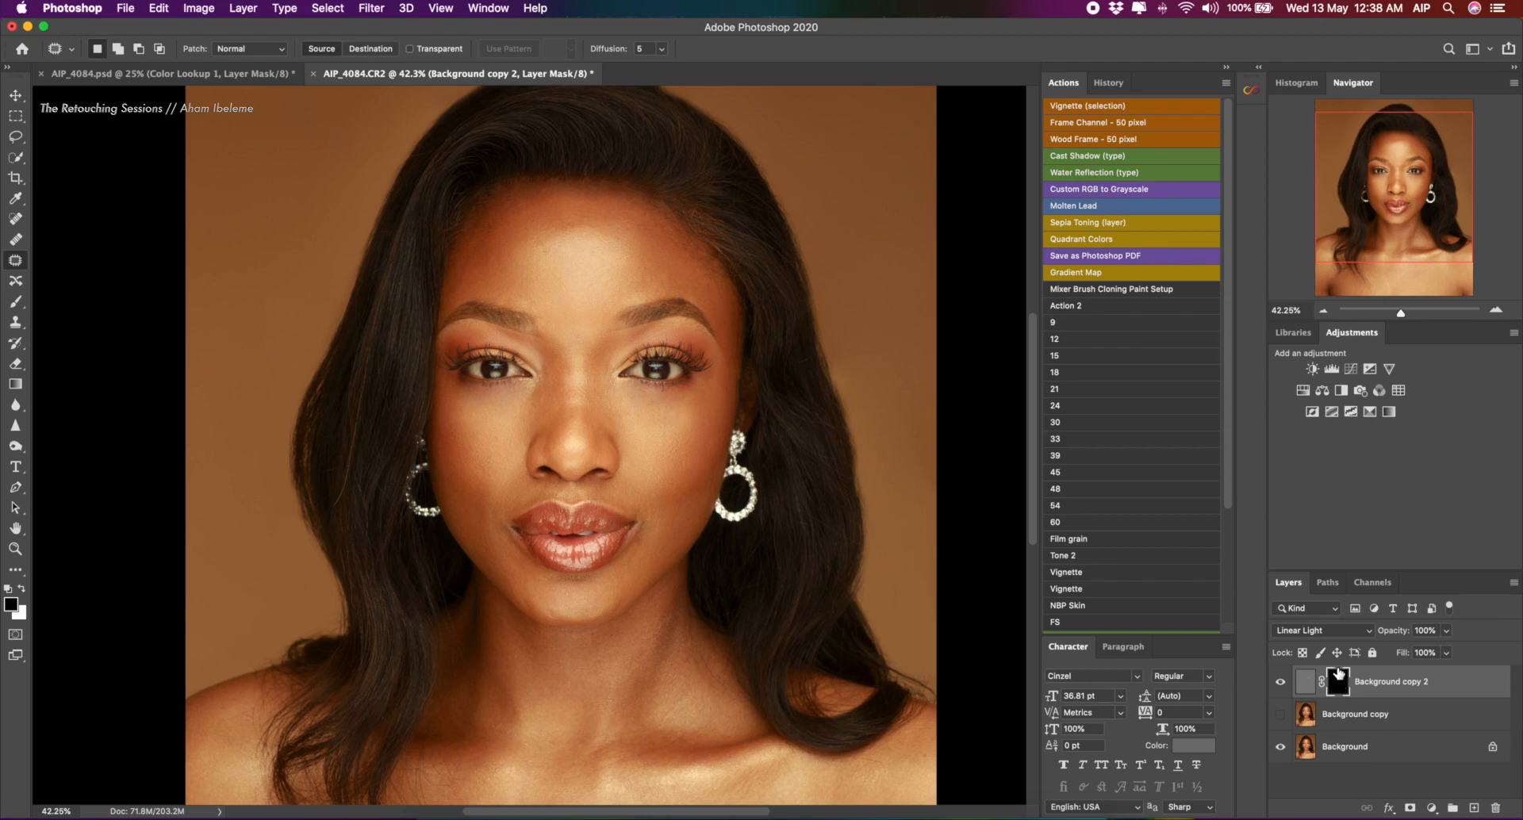
# Paint white over the forehead on the Background copy 2 layer mask with a size 300 soft round brush
pyautogui.click(16, 302)
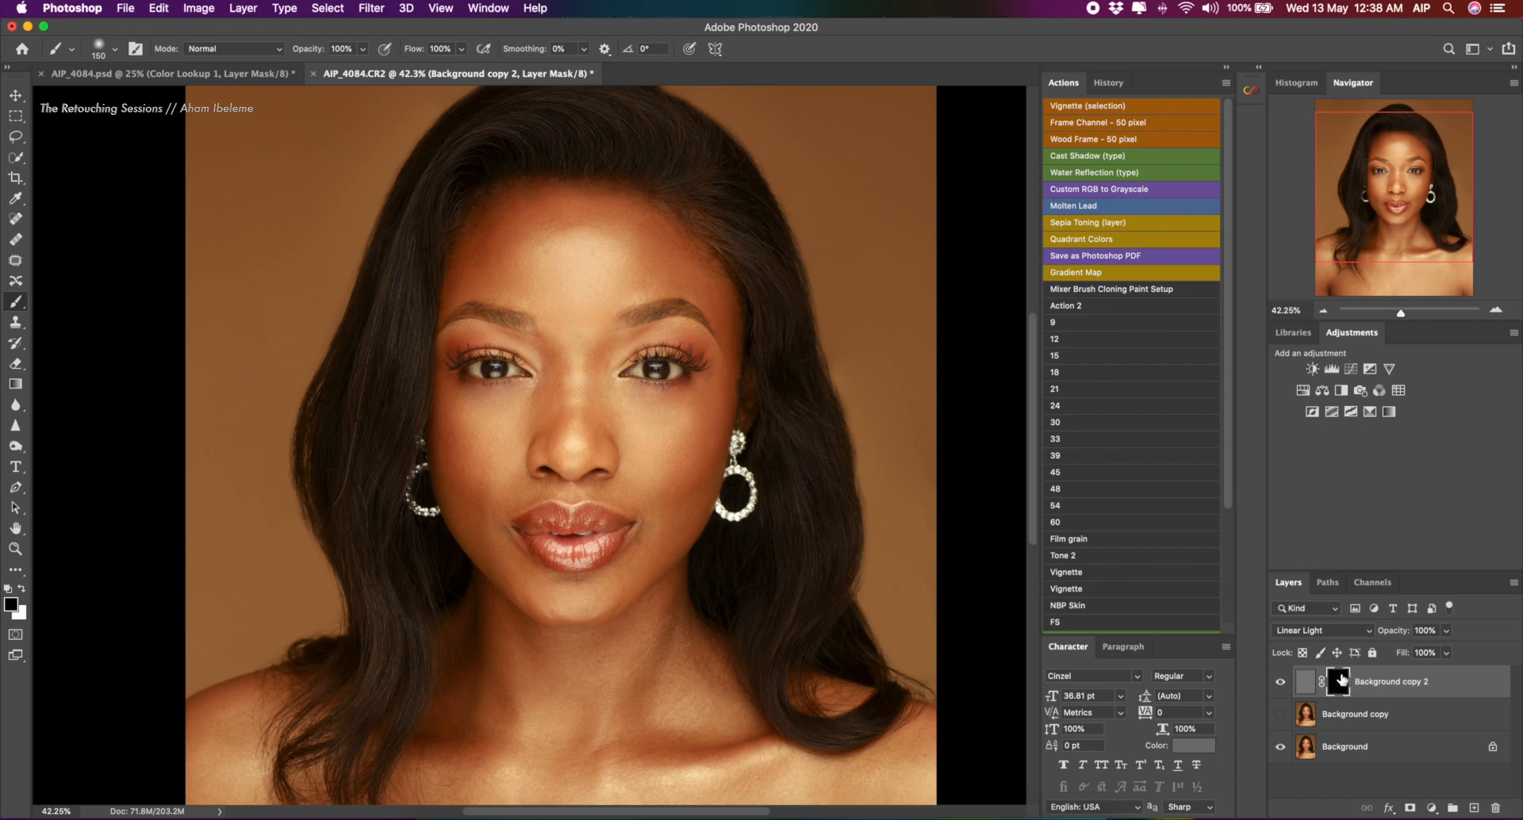
pyautogui.click(22, 588)
pyautogui.rightClick(531, 237)
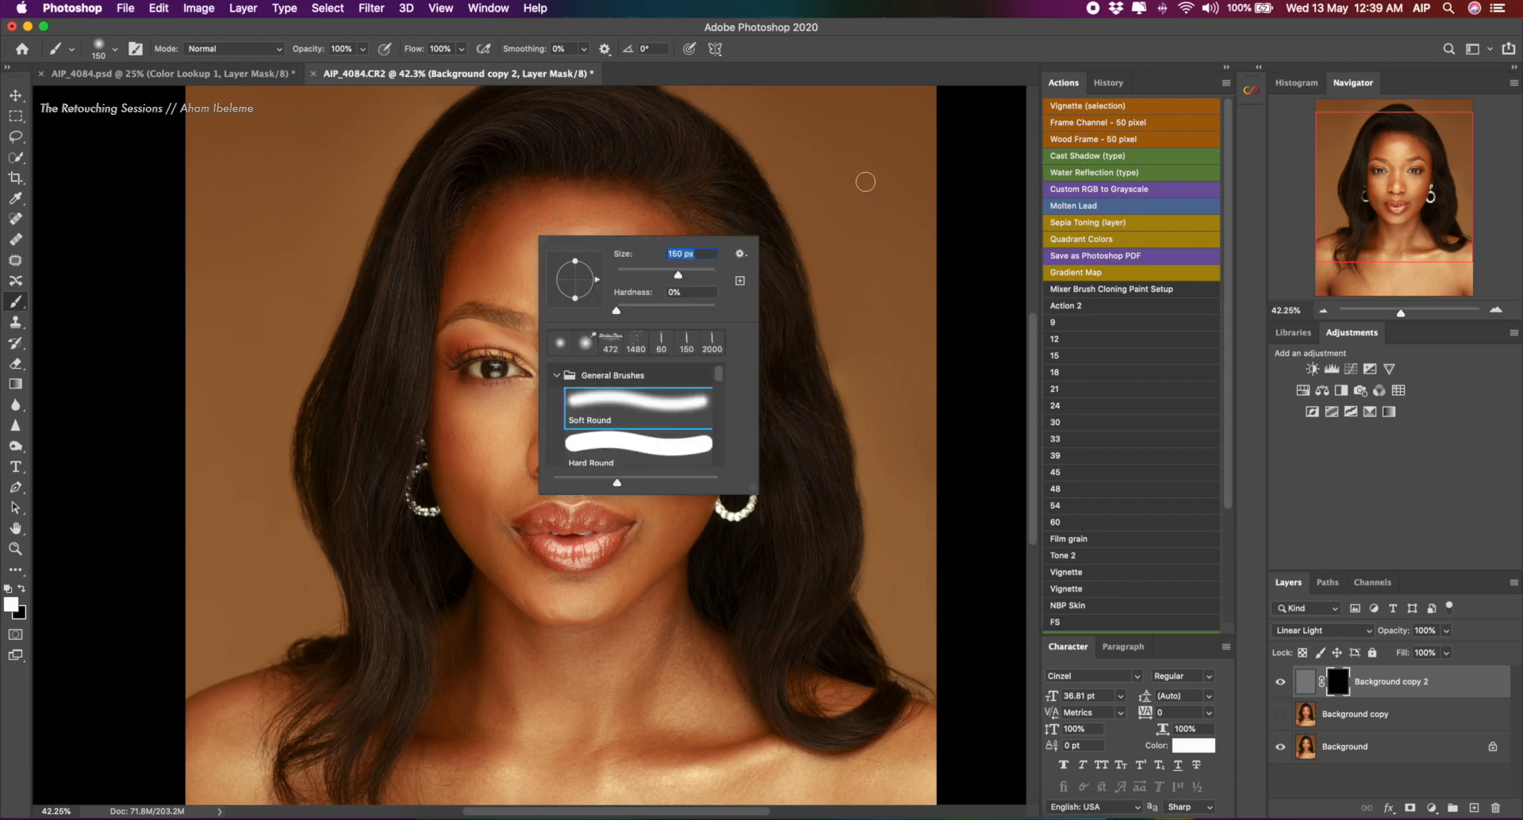
pyautogui.click(1226, 66)
pyautogui.click(1226, 66)
pyautogui.rightClick(519, 262)
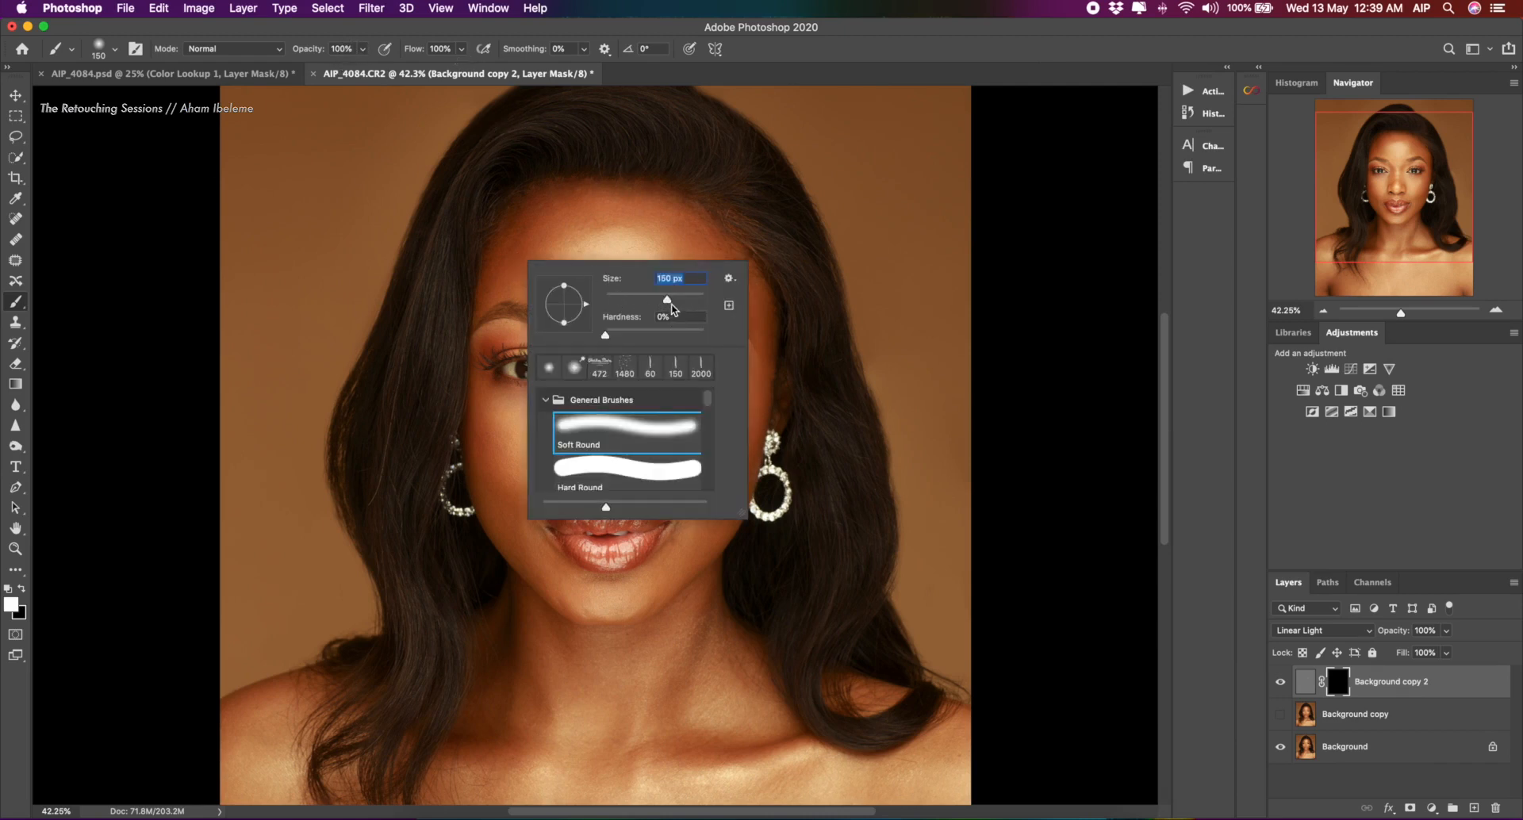
pyautogui.moveTo(670, 304); pyautogui.dragTo(686, 303)
pyautogui.click(676, 224)
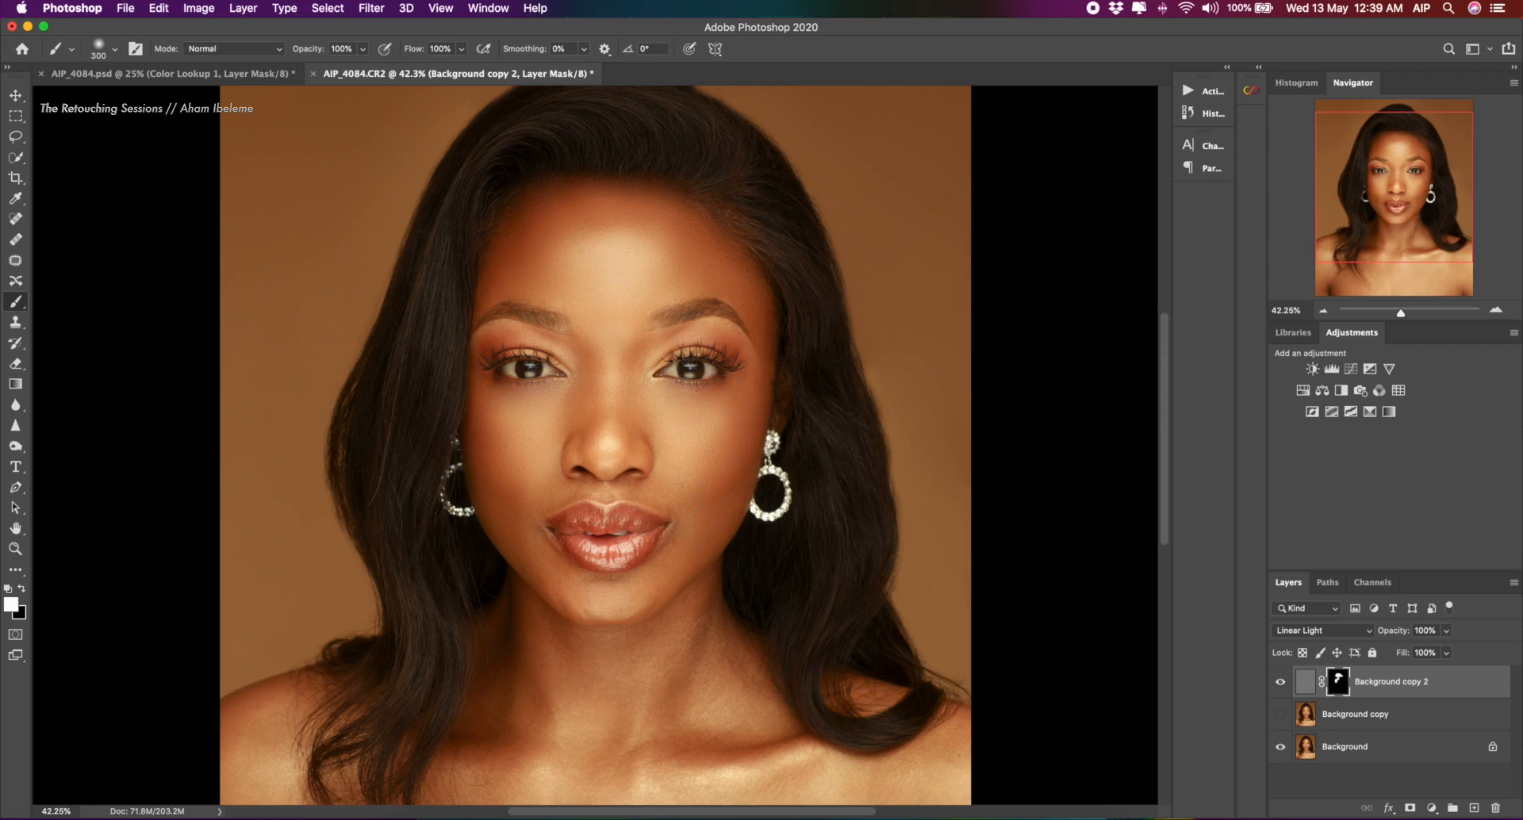
# Paint white on the layer mask over the skin beside both corners of the mouth
pyautogui.moveTo(541, 526)
pyautogui.mouseDown()
pyautogui.moveTo(530, 538)
pyautogui.moveTo(544, 553)
pyautogui.mouseUp()
pyautogui.moveTo(672, 555); pyautogui.dragTo(687, 530)
pyautogui.scroll(-5, 679, 448)
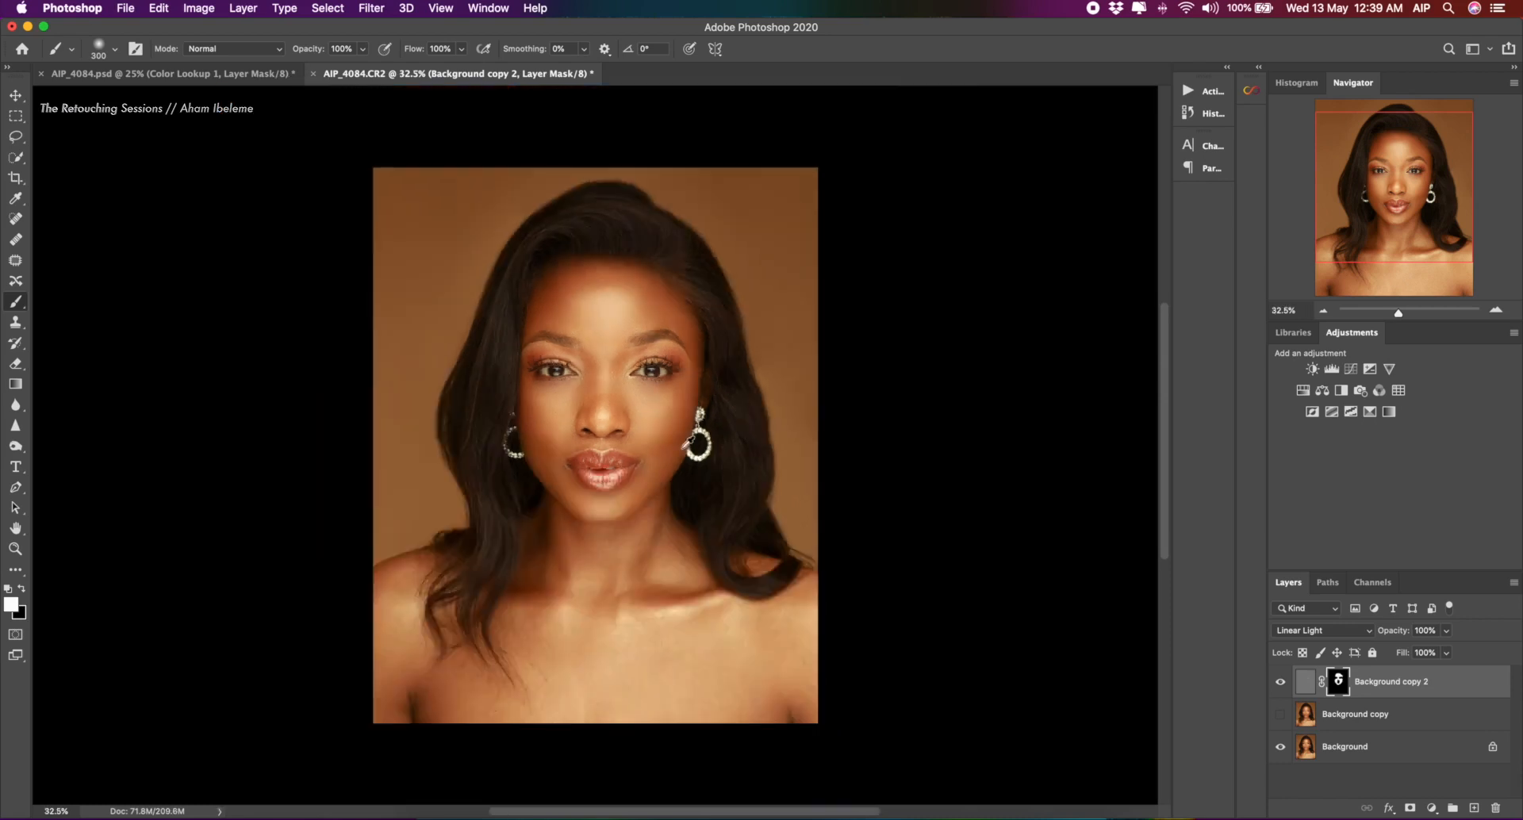
# Try painting the smoothing mask over the image-right hair, undo it, and try it over both eyes
pyautogui.scroll(2, 637, 458)
pyautogui.scroll(3, 637, 458)
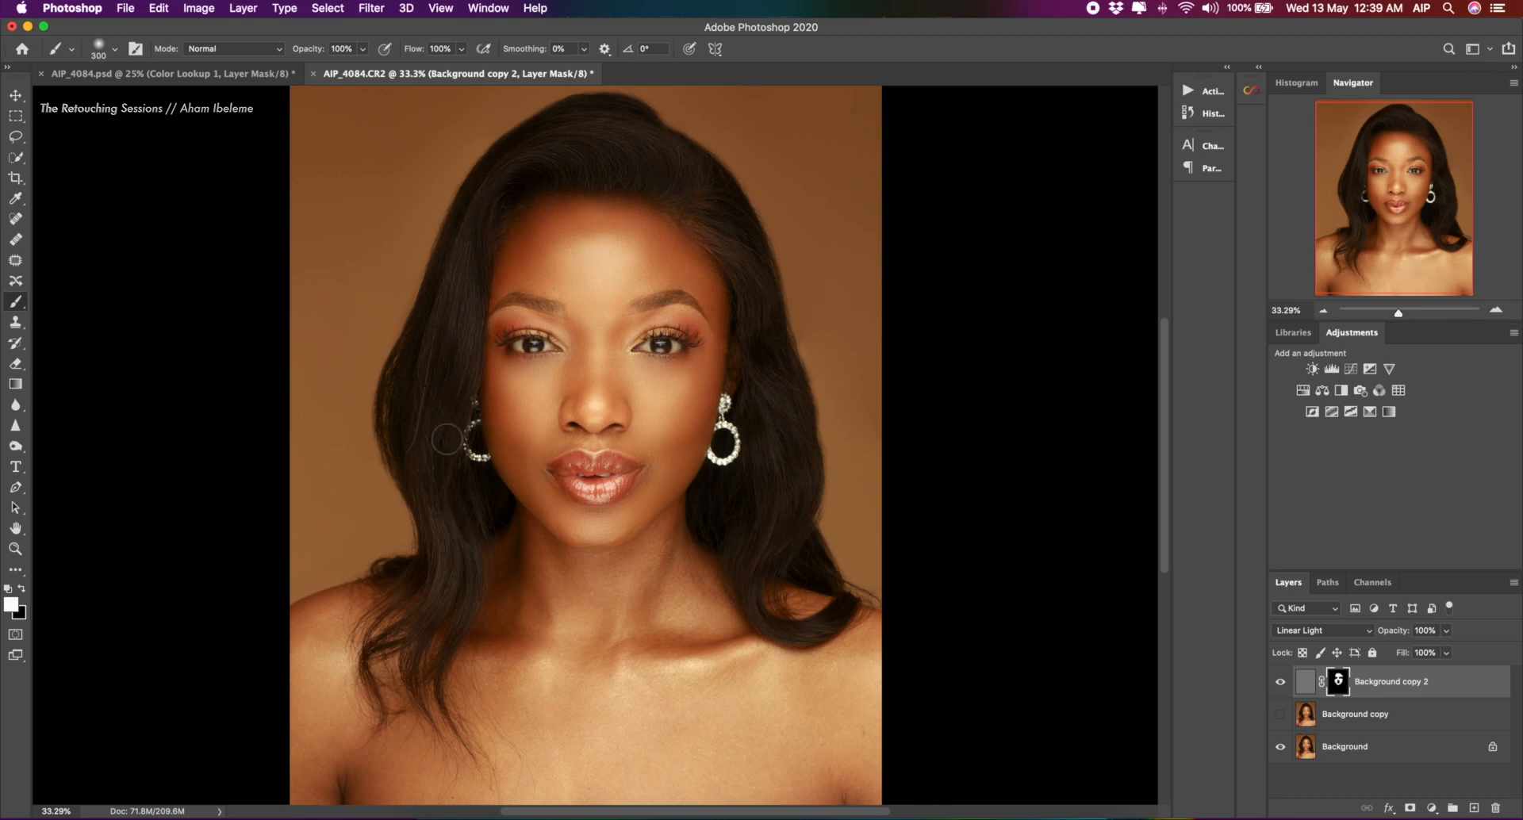
pyautogui.moveTo(783, 477)
pyautogui.mouseDown()
pyautogui.moveTo(773, 354)
pyautogui.moveTo(761, 549)
pyautogui.moveTo(785, 440)
pyautogui.mouseUp()
pyautogui.press('super+z')
pyautogui.click(531, 342)
pyautogui.click(662, 343)
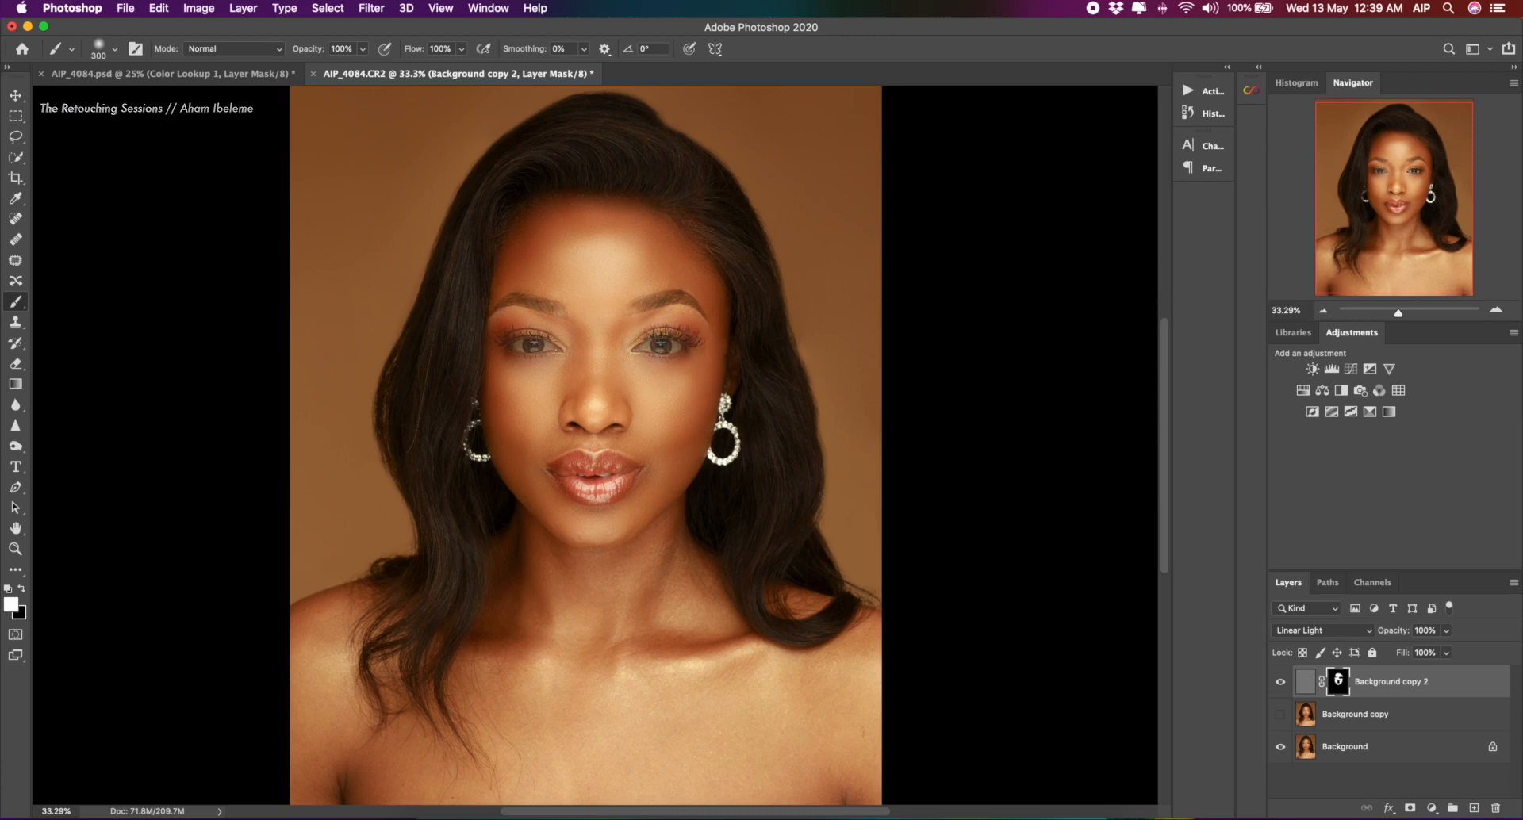
# Revert the document history to the brush stroke before the eyes were painted on the mask
pyautogui.click(1226, 68)
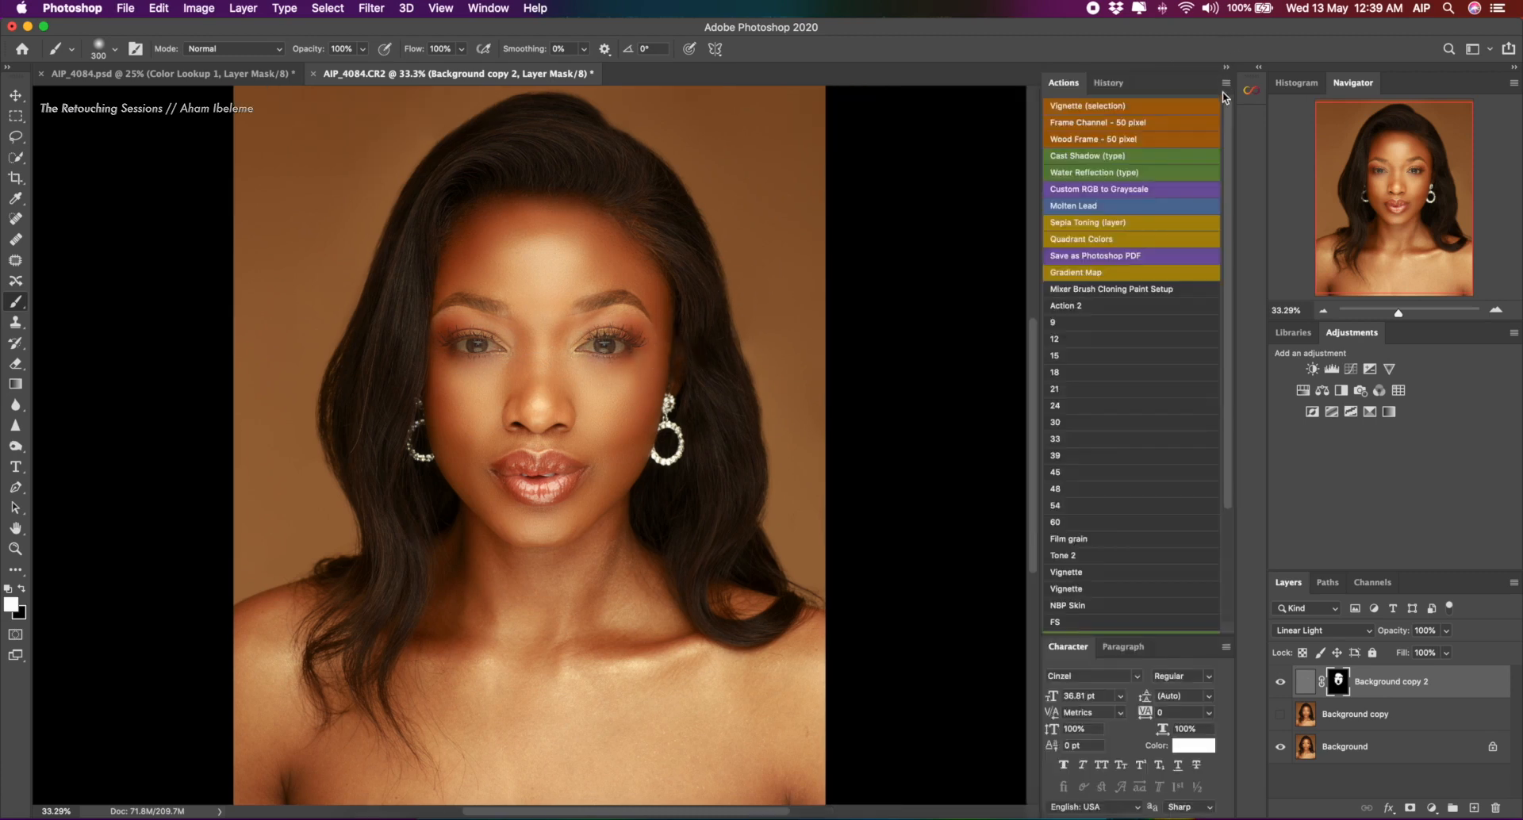
pyautogui.click(1110, 82)
pyautogui.click(1108, 567)
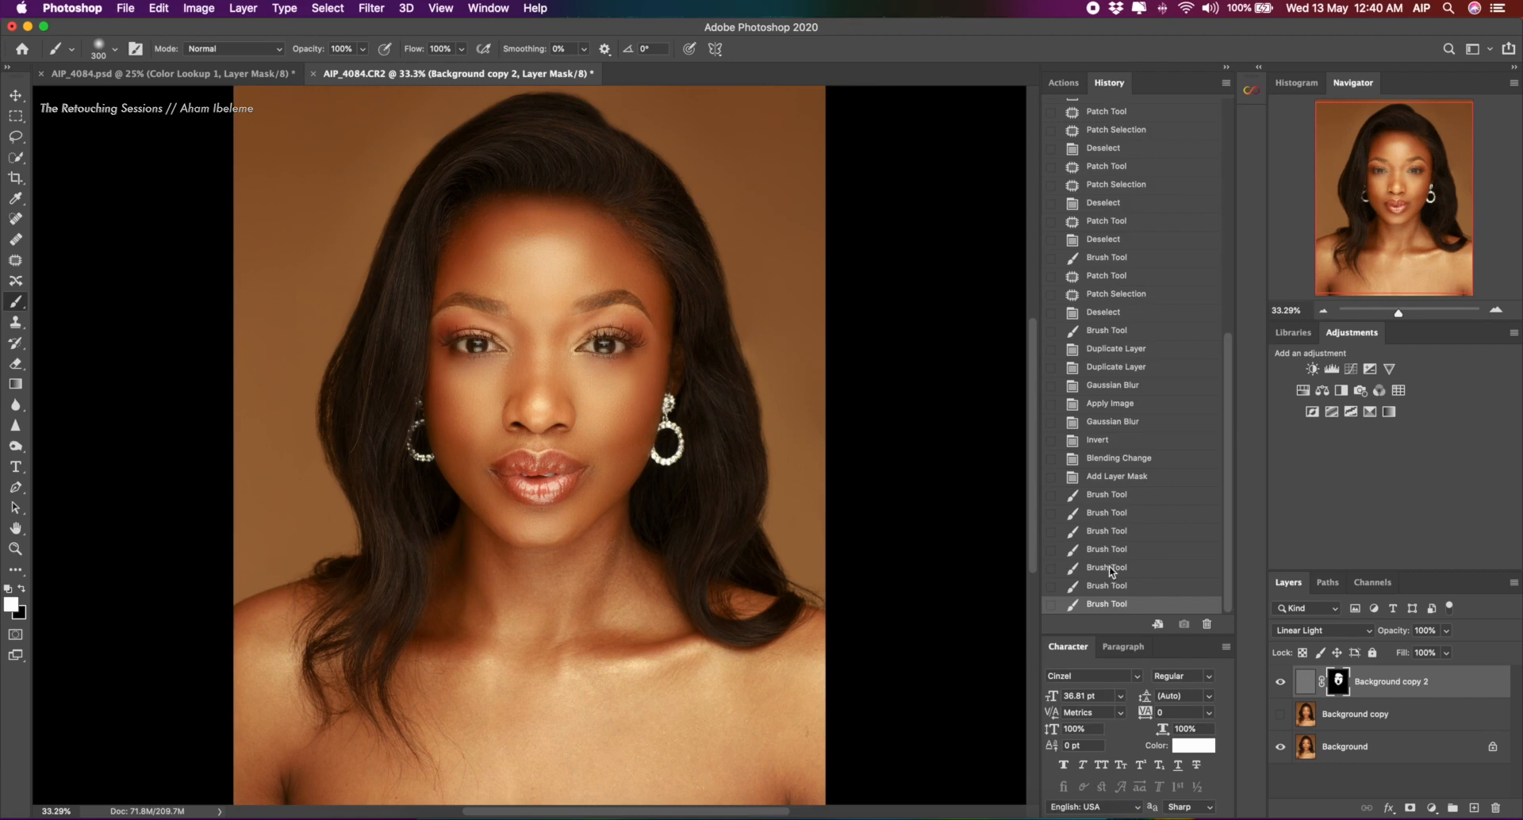
pyautogui.click(1226, 68)
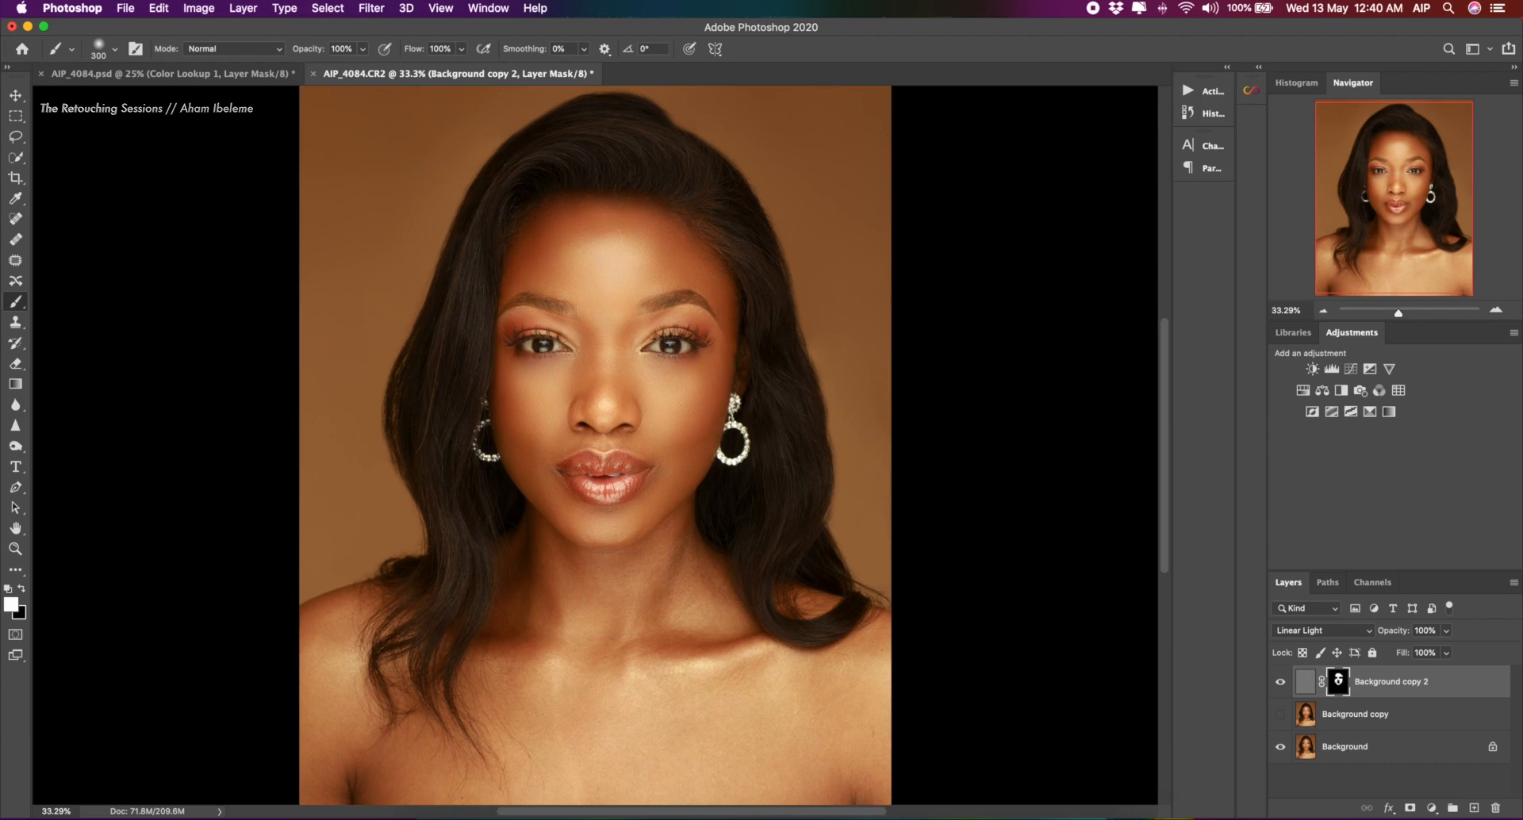
# Paint white on the layer mask over the neck and collarbone skin
pyautogui.scroll(4, 666, 250)
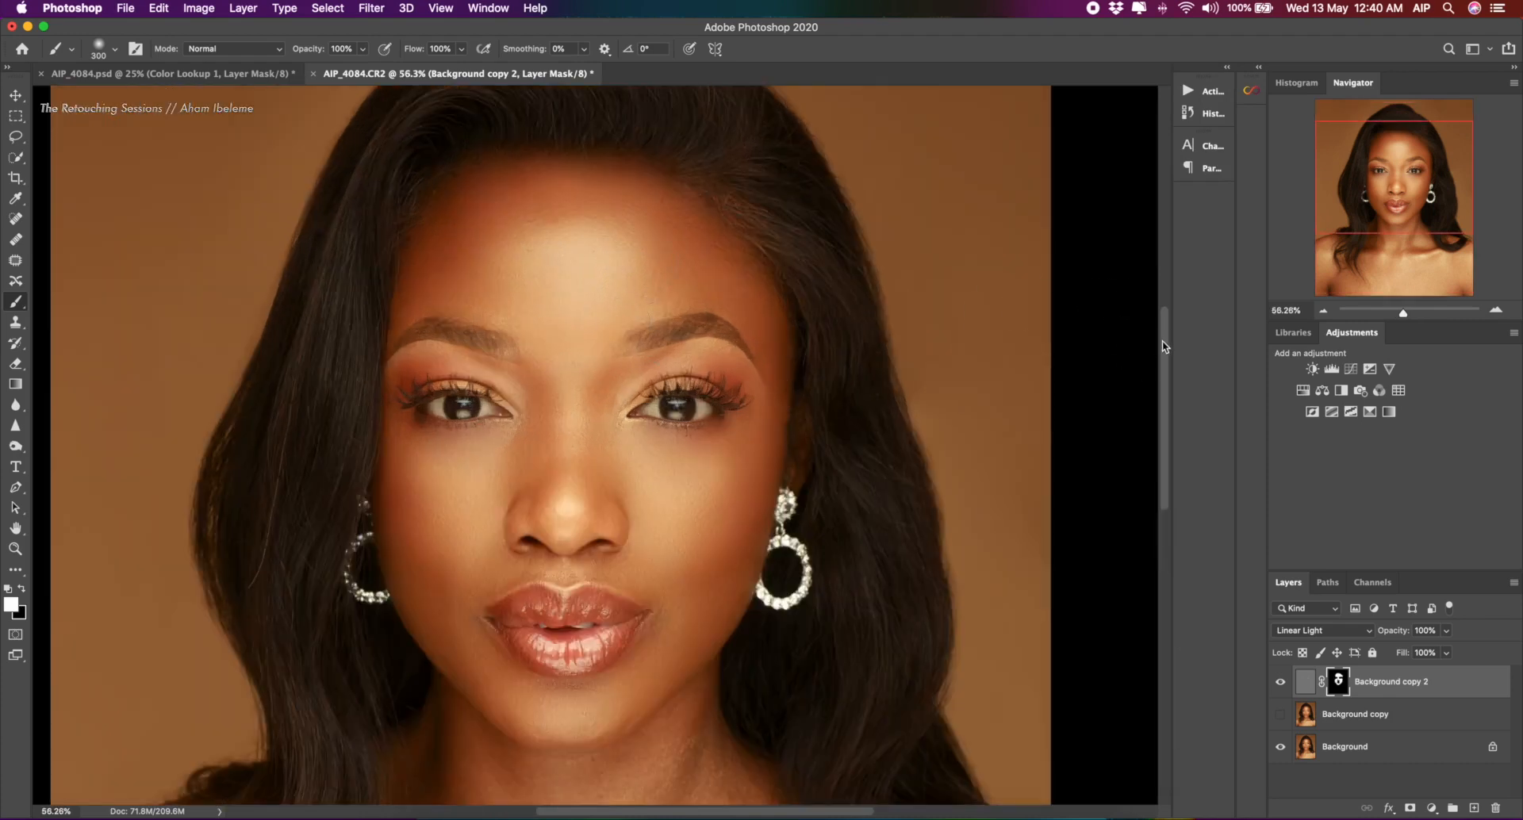
pyautogui.scroll(-5, 1166, 354)
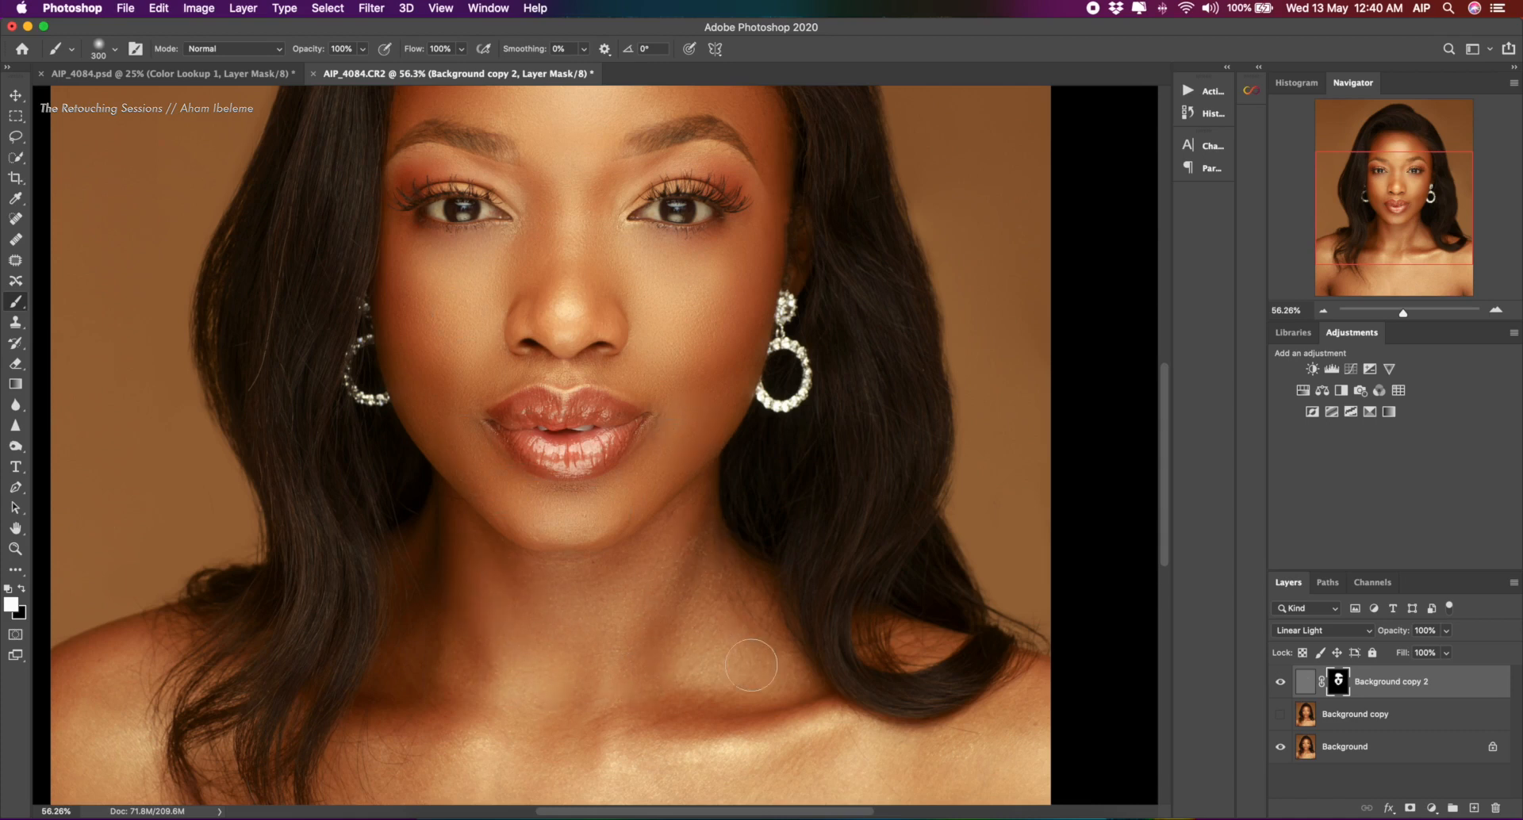
pyautogui.moveTo(458, 763)
pyautogui.mouseDown()
pyautogui.moveTo(588, 726)
pyautogui.moveTo(678, 529)
pyautogui.mouseUp()
# Extend the white mask painting over the chest and shoulders, keeping it off the hair
pyautogui.scroll(-10, 666, 549)
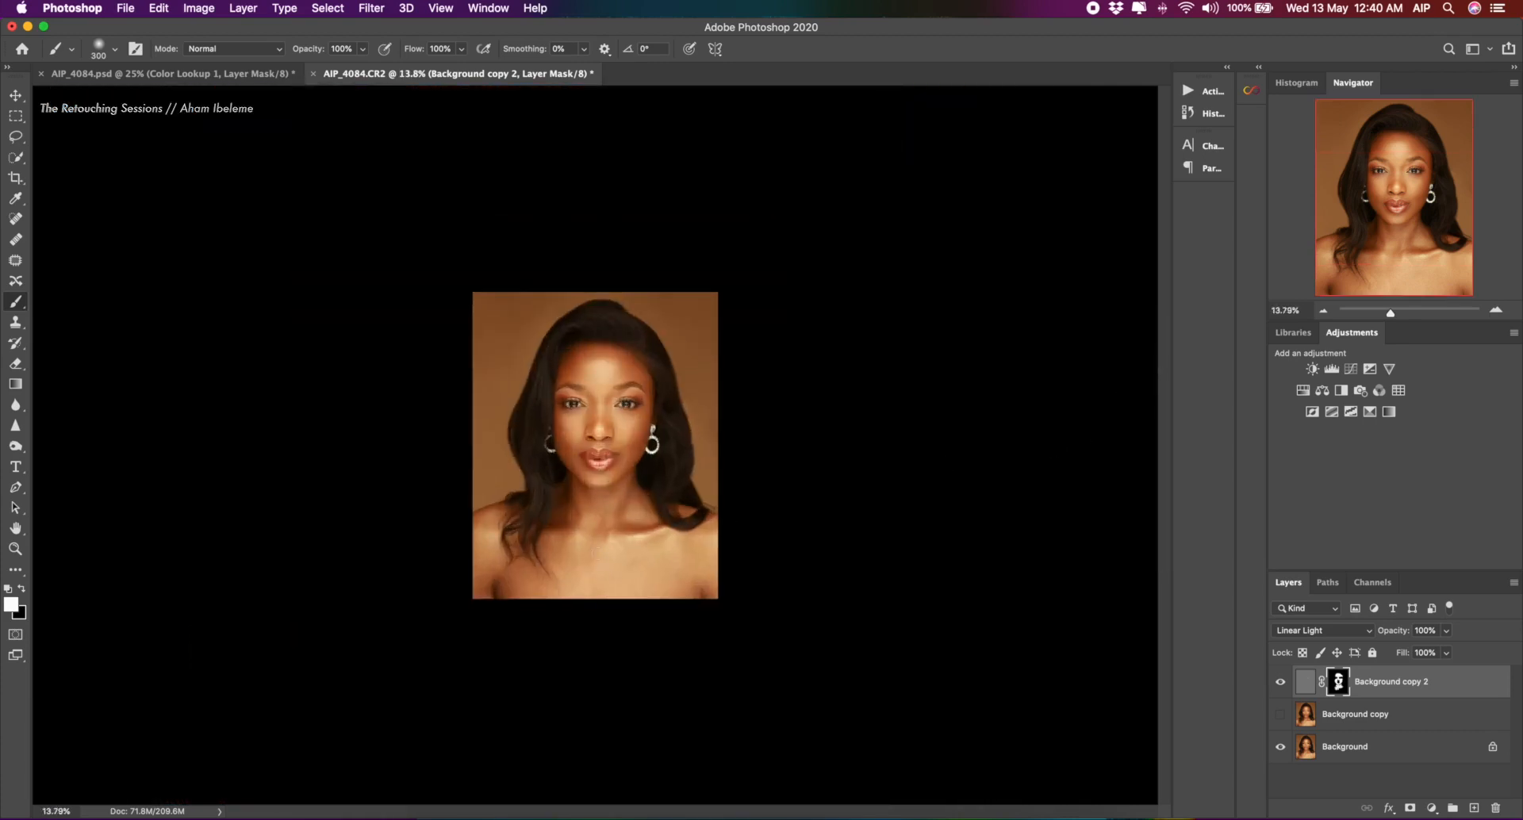
pyautogui.scroll(2, 605, 561)
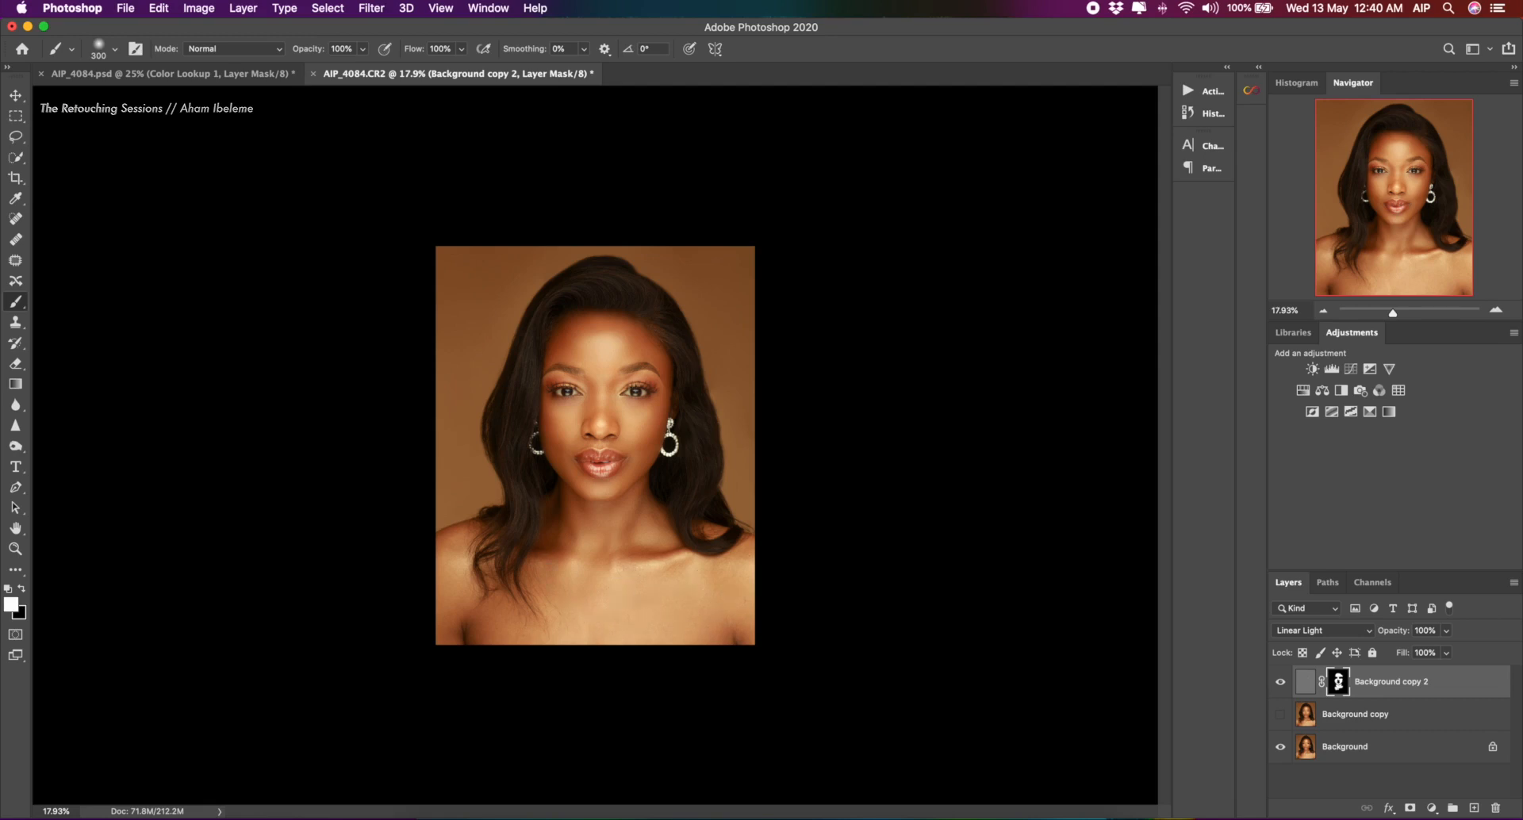
pyautogui.moveTo(557, 532); pyautogui.dragTo(542, 543)
pyautogui.scroll(3, 635, 444)
pyautogui.scroll(2, 634, 432)
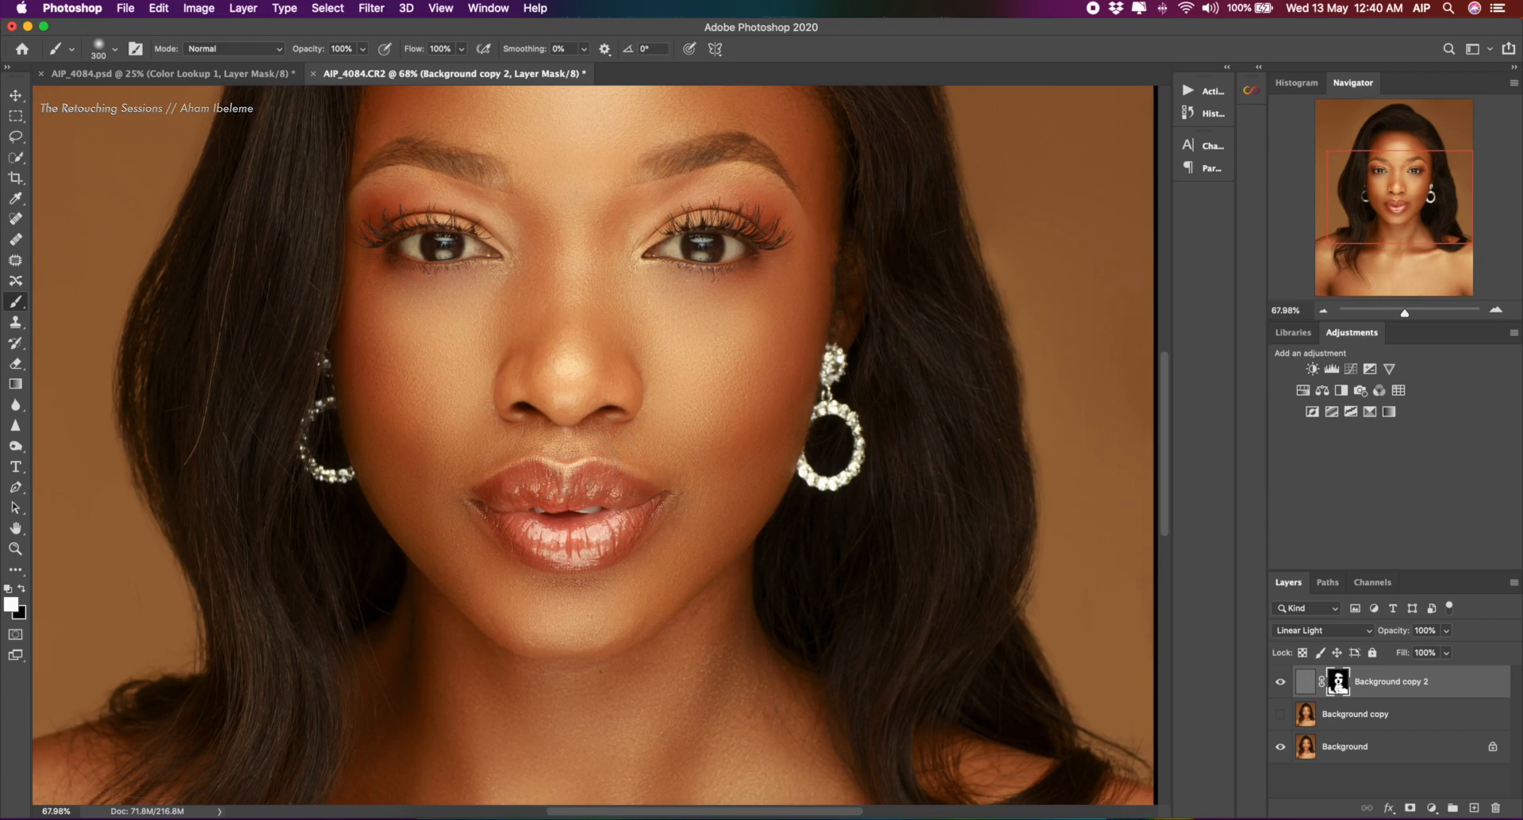
# Examine the smoothed skin at several magnifications and compare it with the Background copy 2 layer hidden and shown
pyautogui.scroll(-3, 622, 458)
pyautogui.scroll(1, 623, 458)
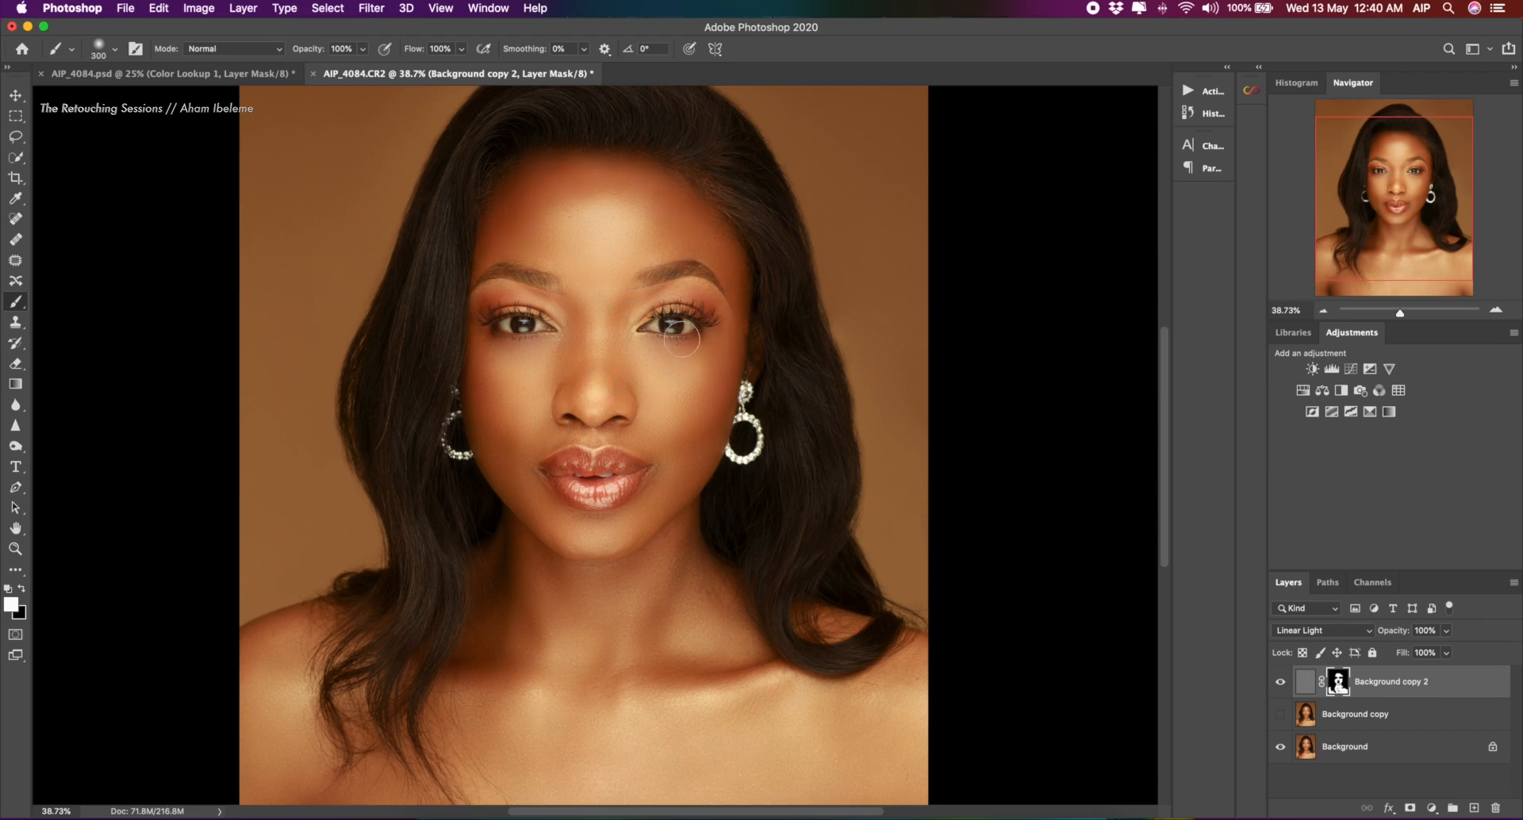
pyautogui.scroll(-3, 686, 353)
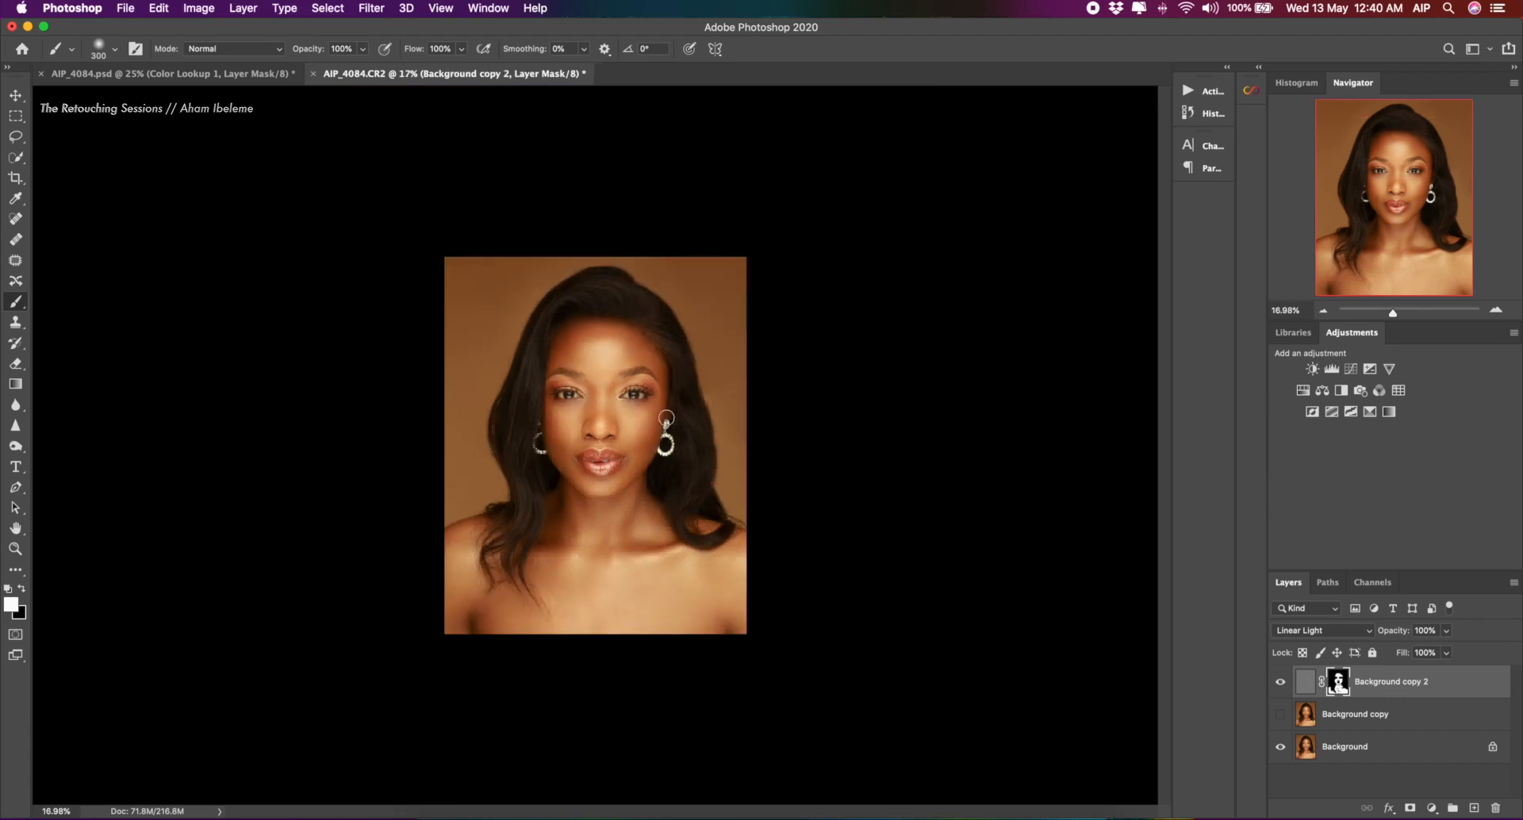
pyautogui.scroll(1, 570, 465)
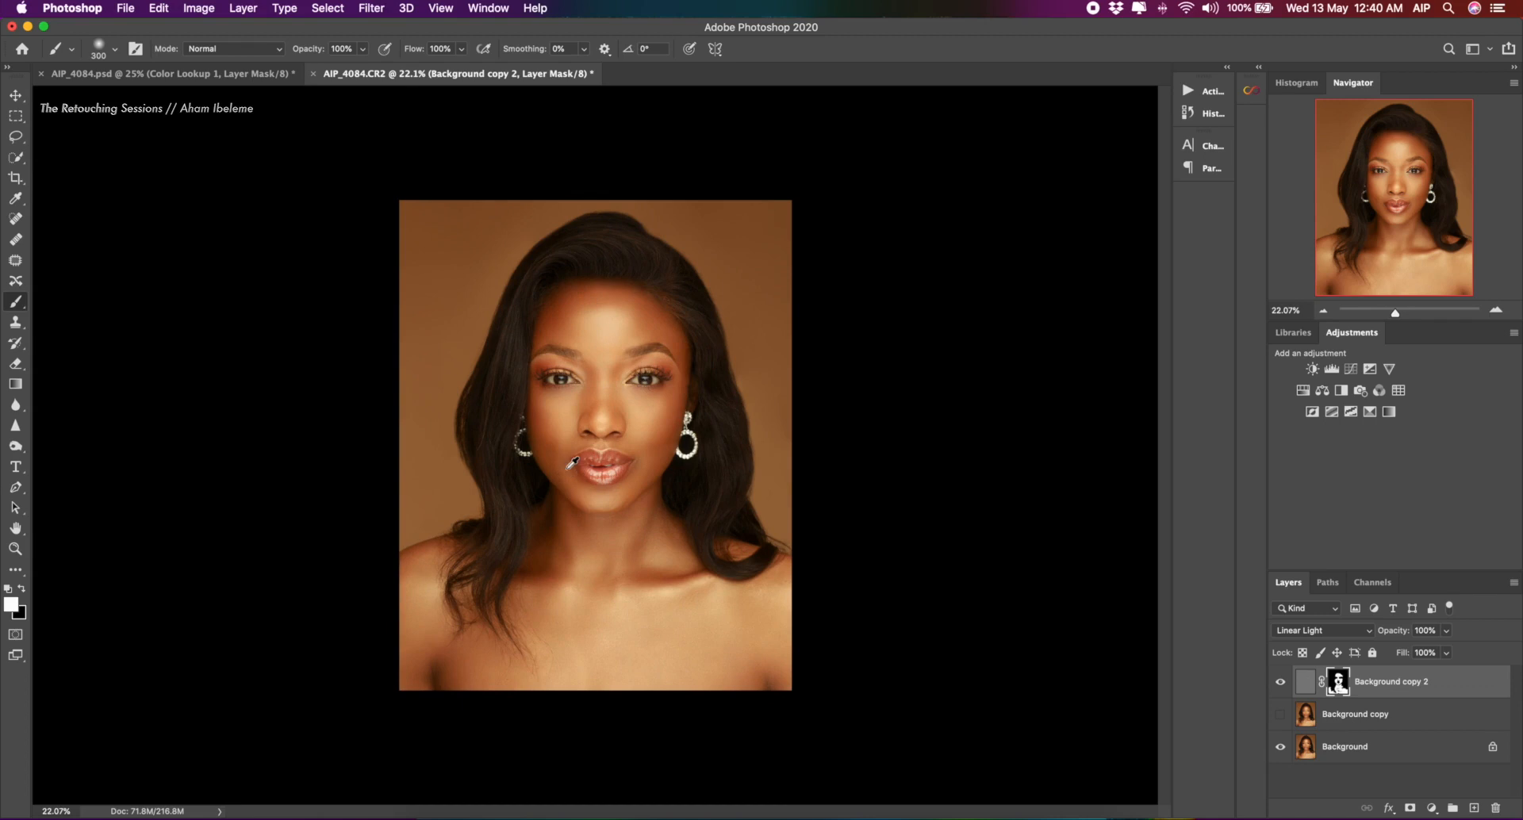
pyautogui.scroll(2, 568, 469)
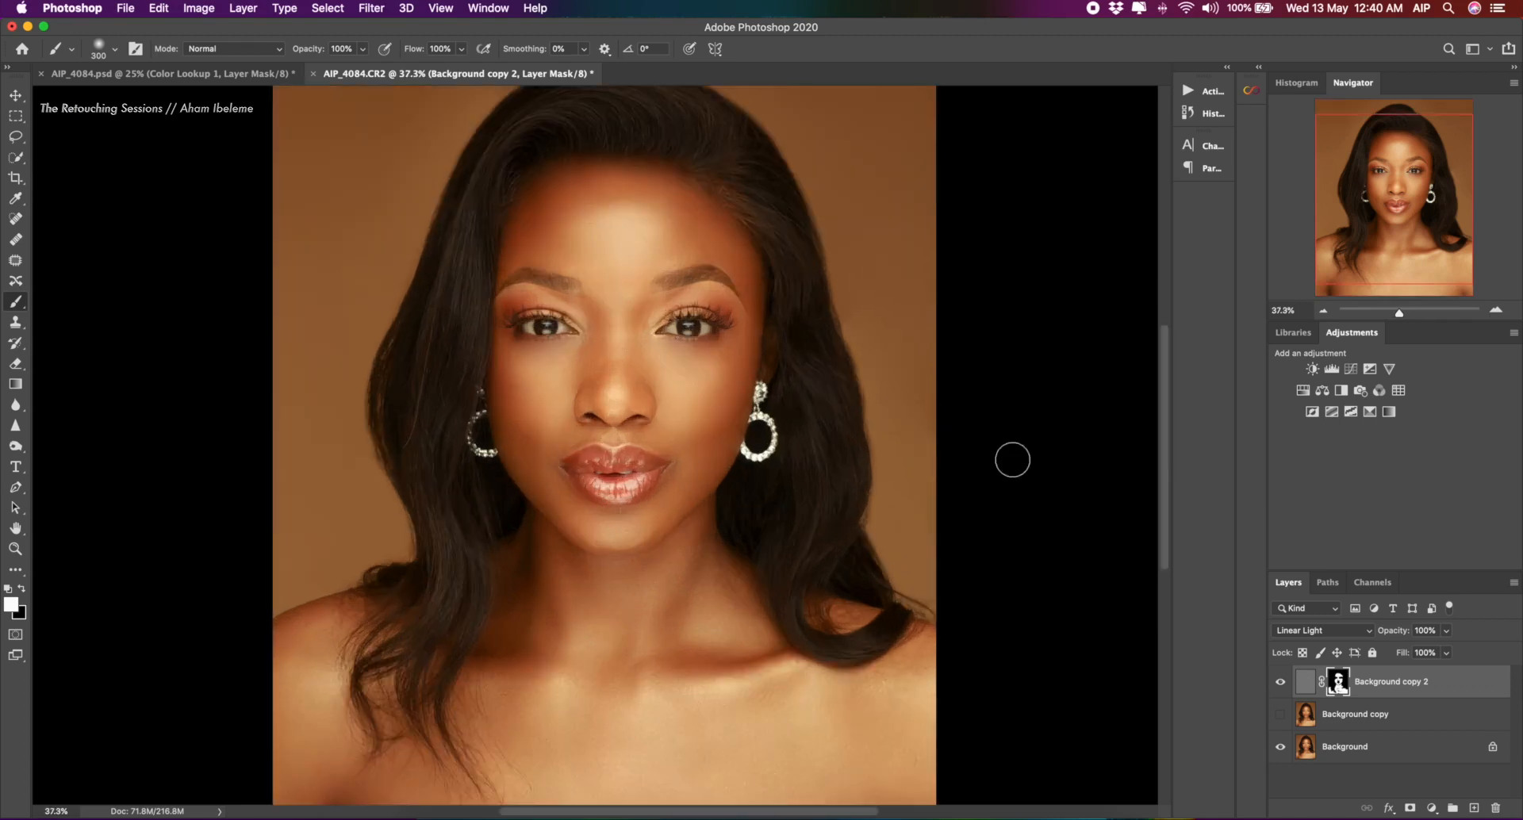
pyautogui.click(1280, 683)
pyautogui.click(1283, 688)
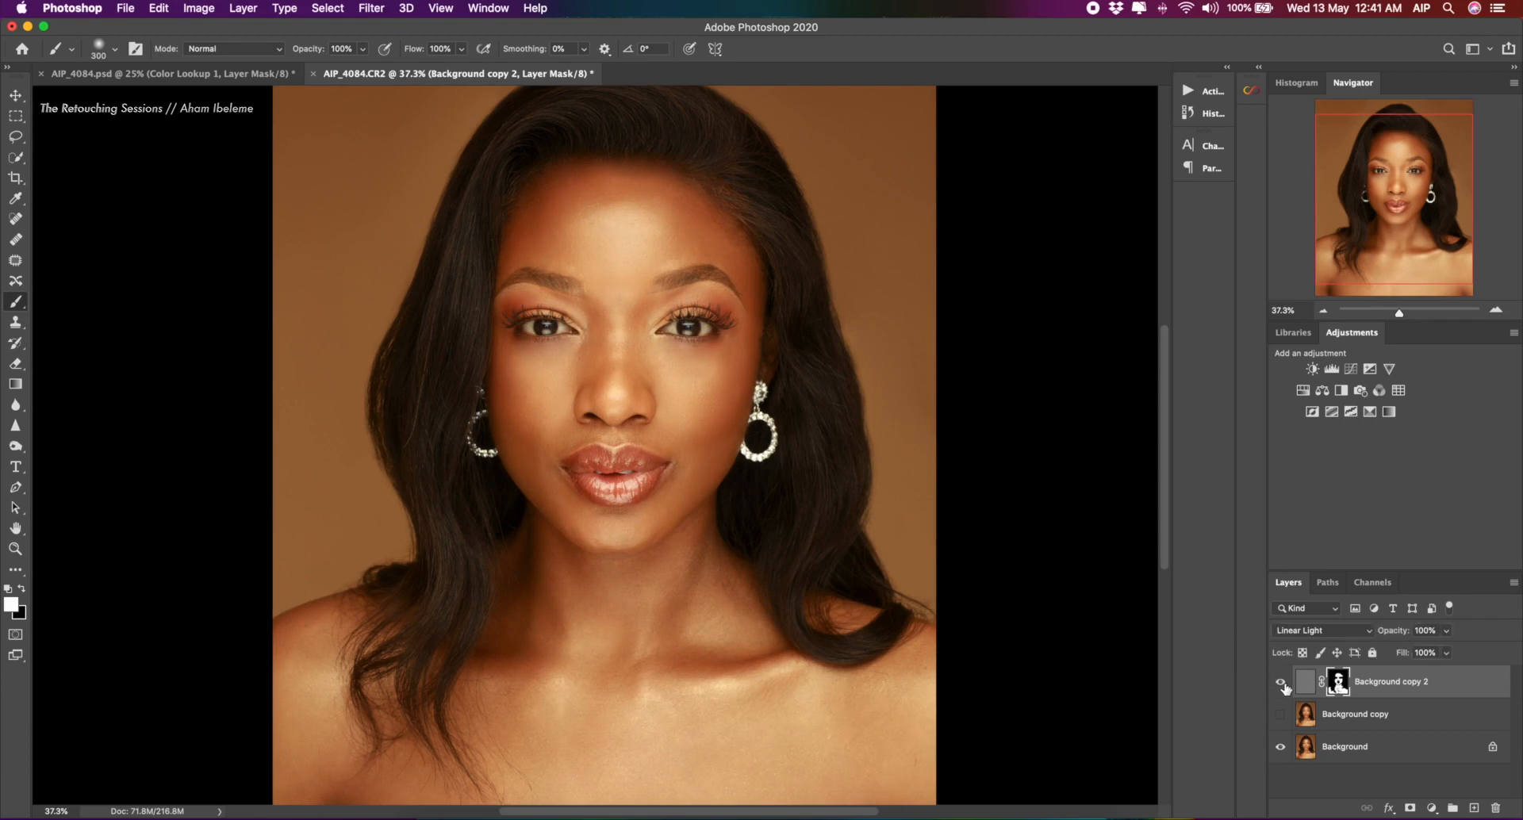
# Recheck the skin smoothing with the Background copy 2 layer toggled, then inspect the face close-up and the whole portrait
pyautogui.click(1287, 691)
pyautogui.click(1287, 692)
pyautogui.scroll(-5, 685, 409)
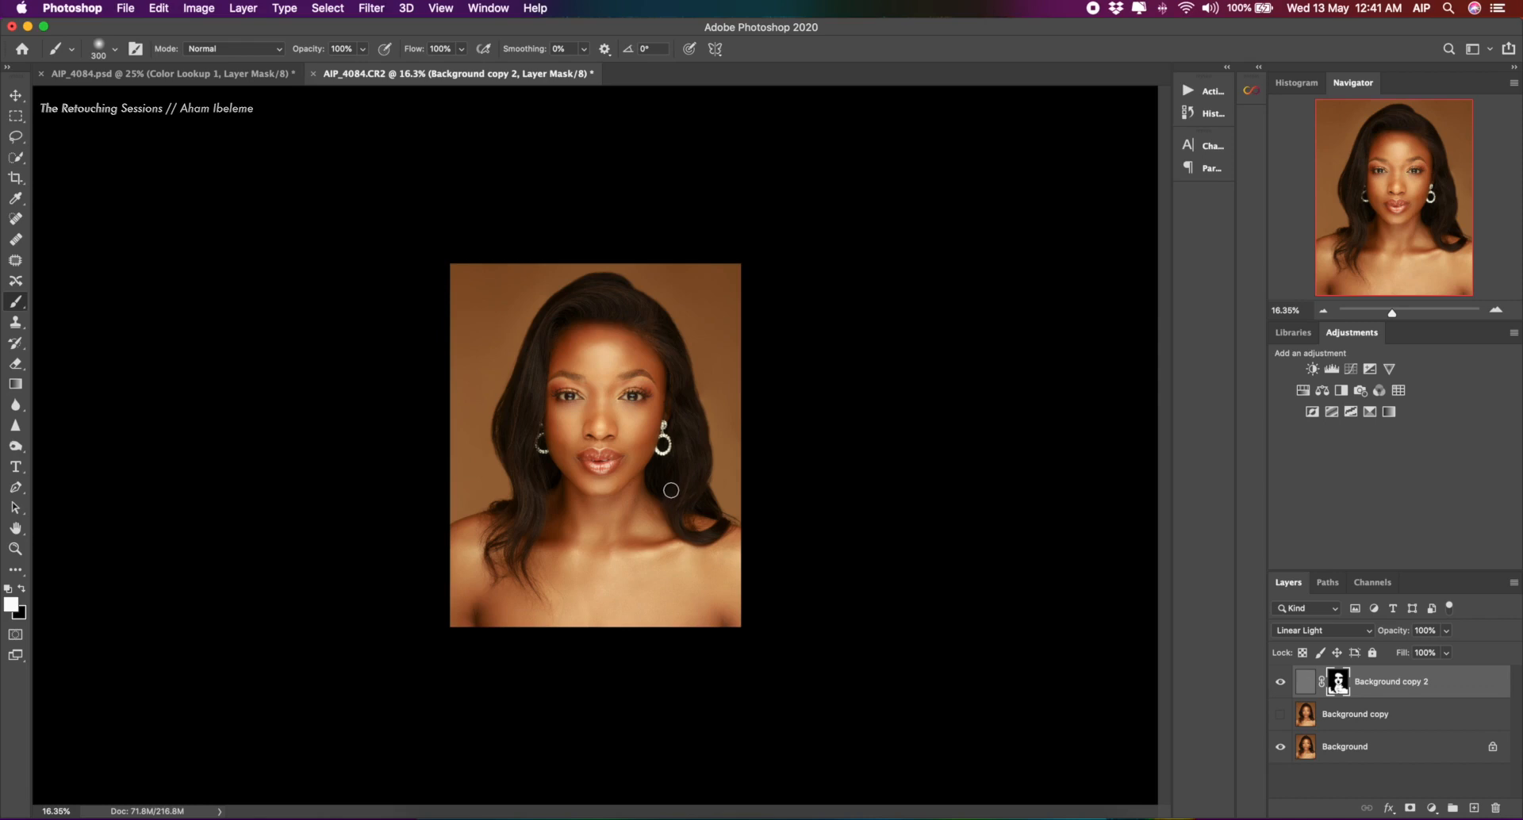
pyautogui.scroll(10, 650, 490)
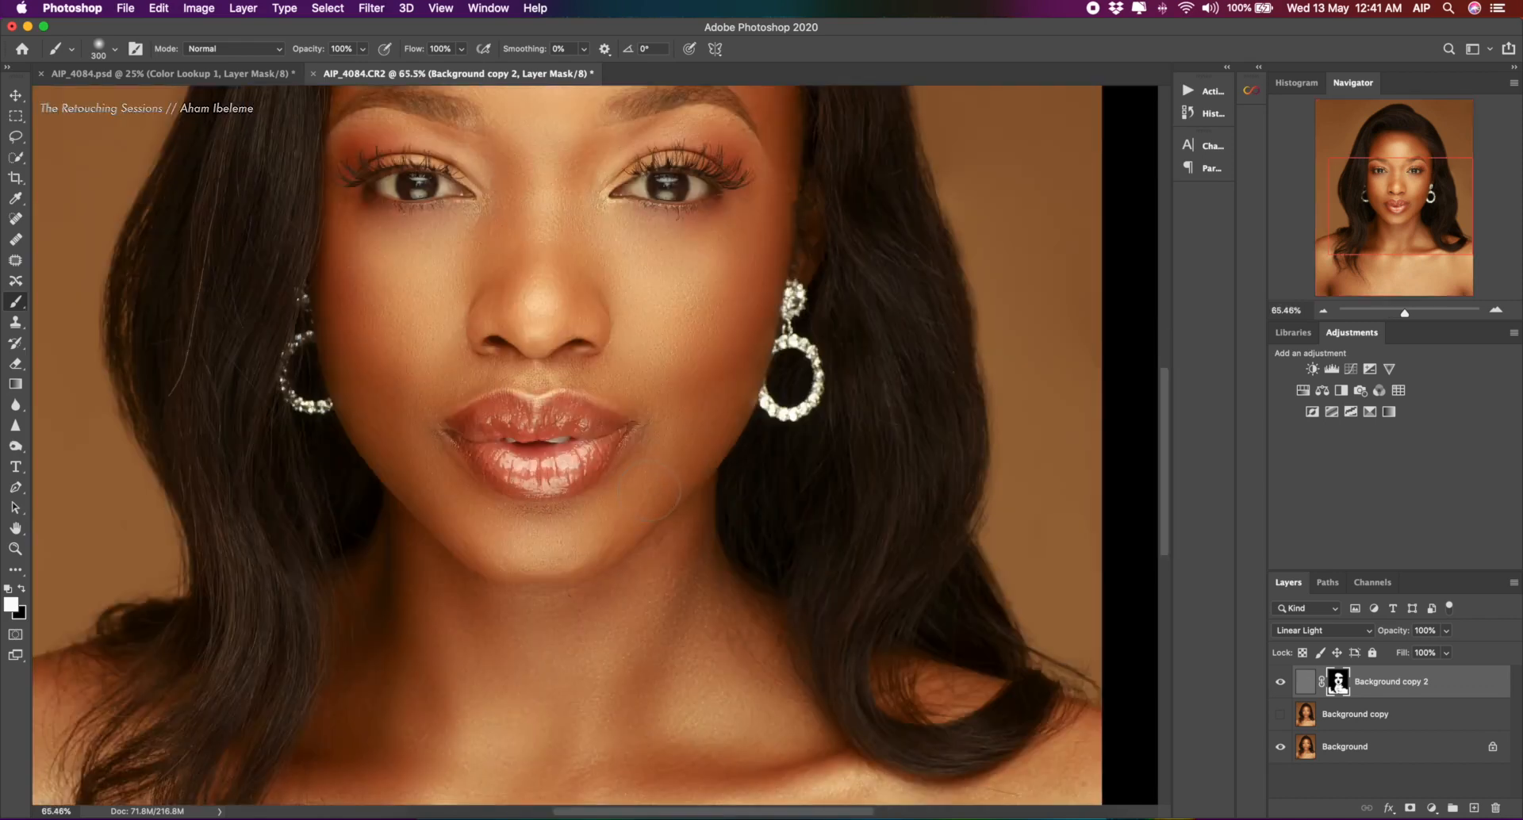
pyautogui.scroll(-8, 656, 488)
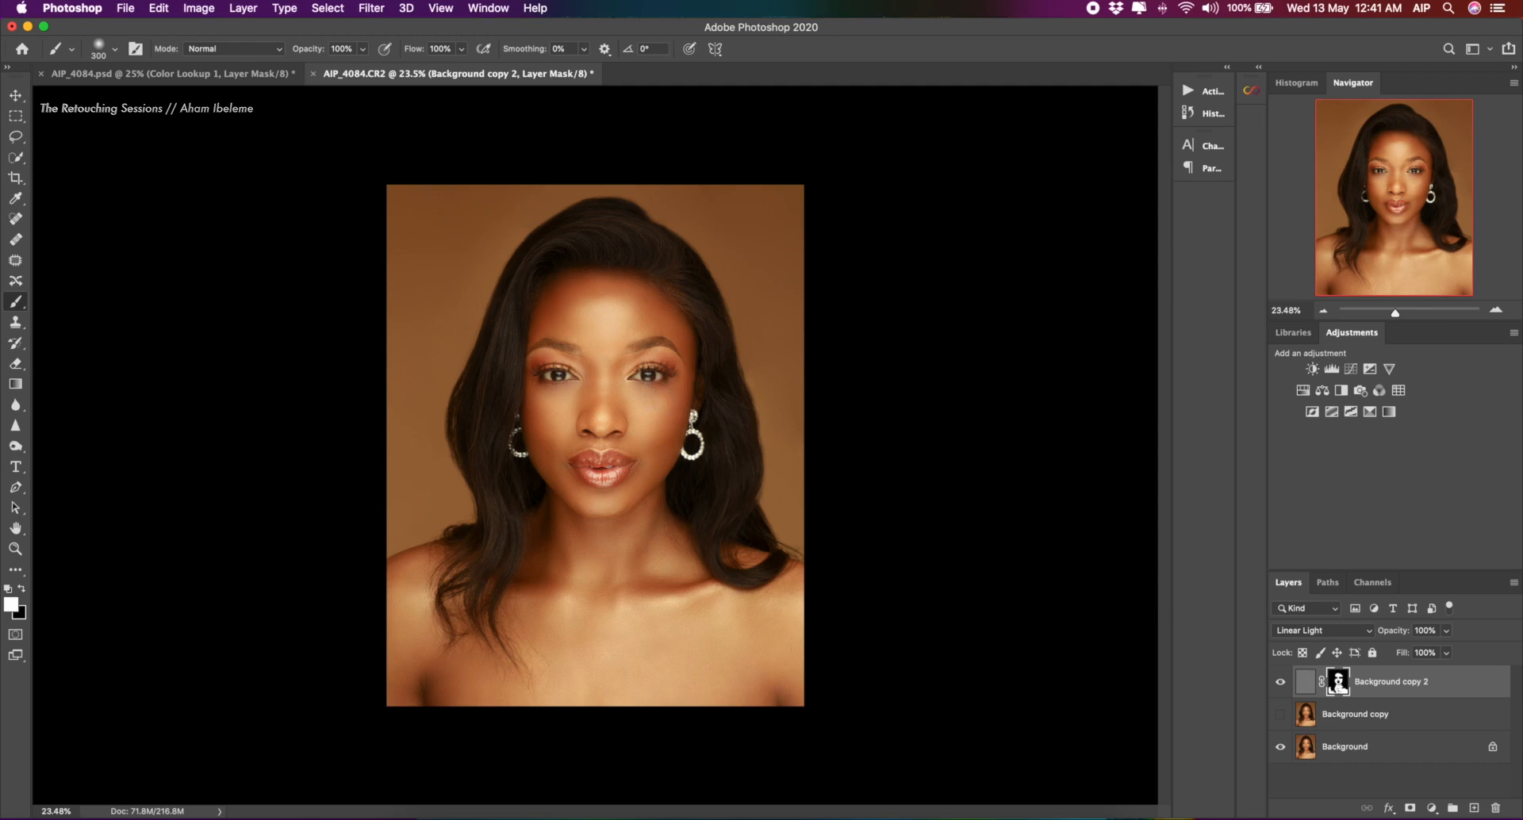
pyautogui.scroll(5, 637, 485)
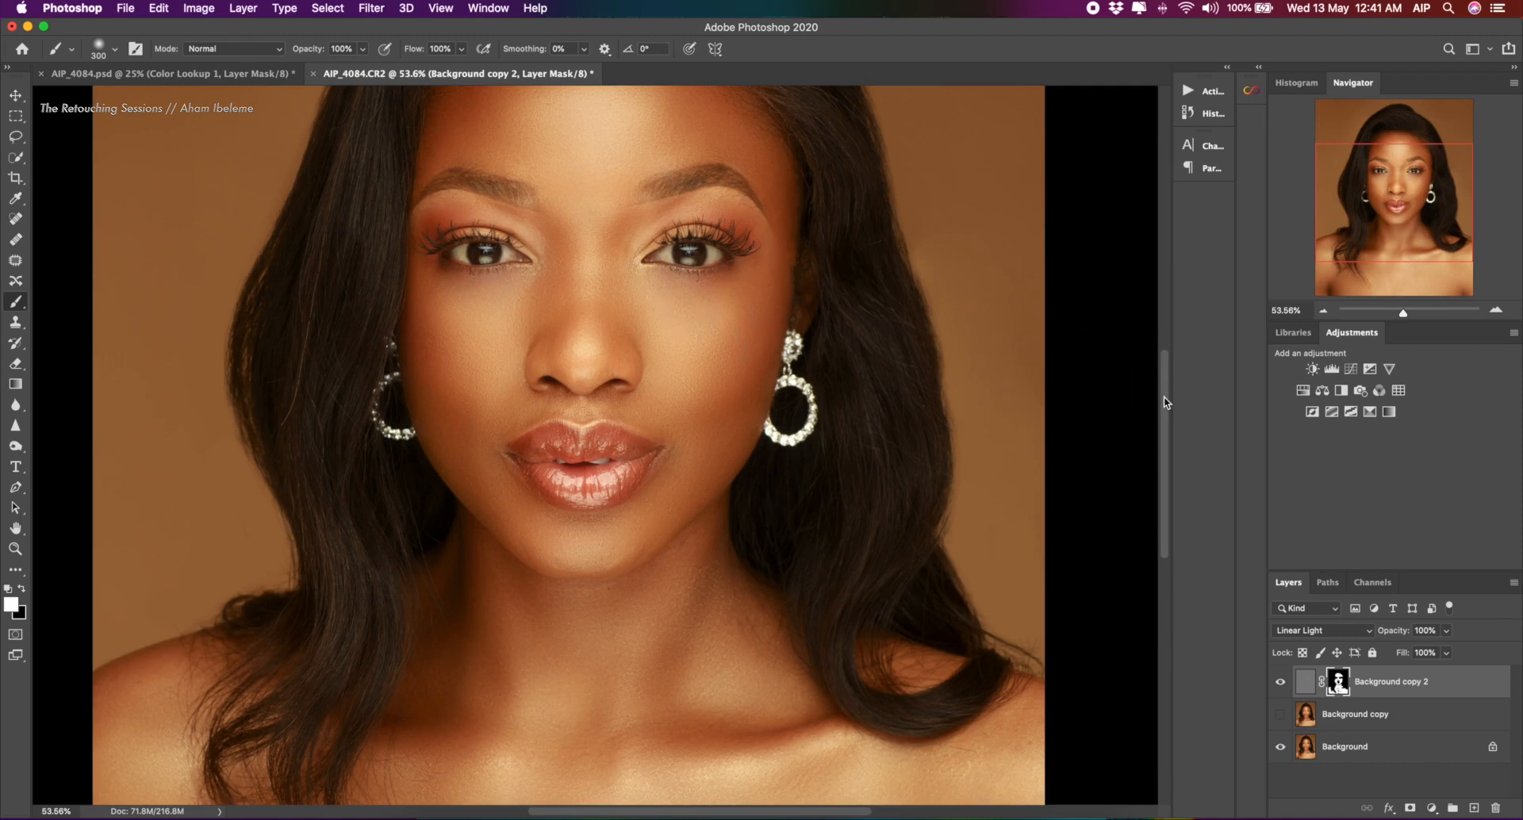
pyautogui.scroll(3, 1166, 401)
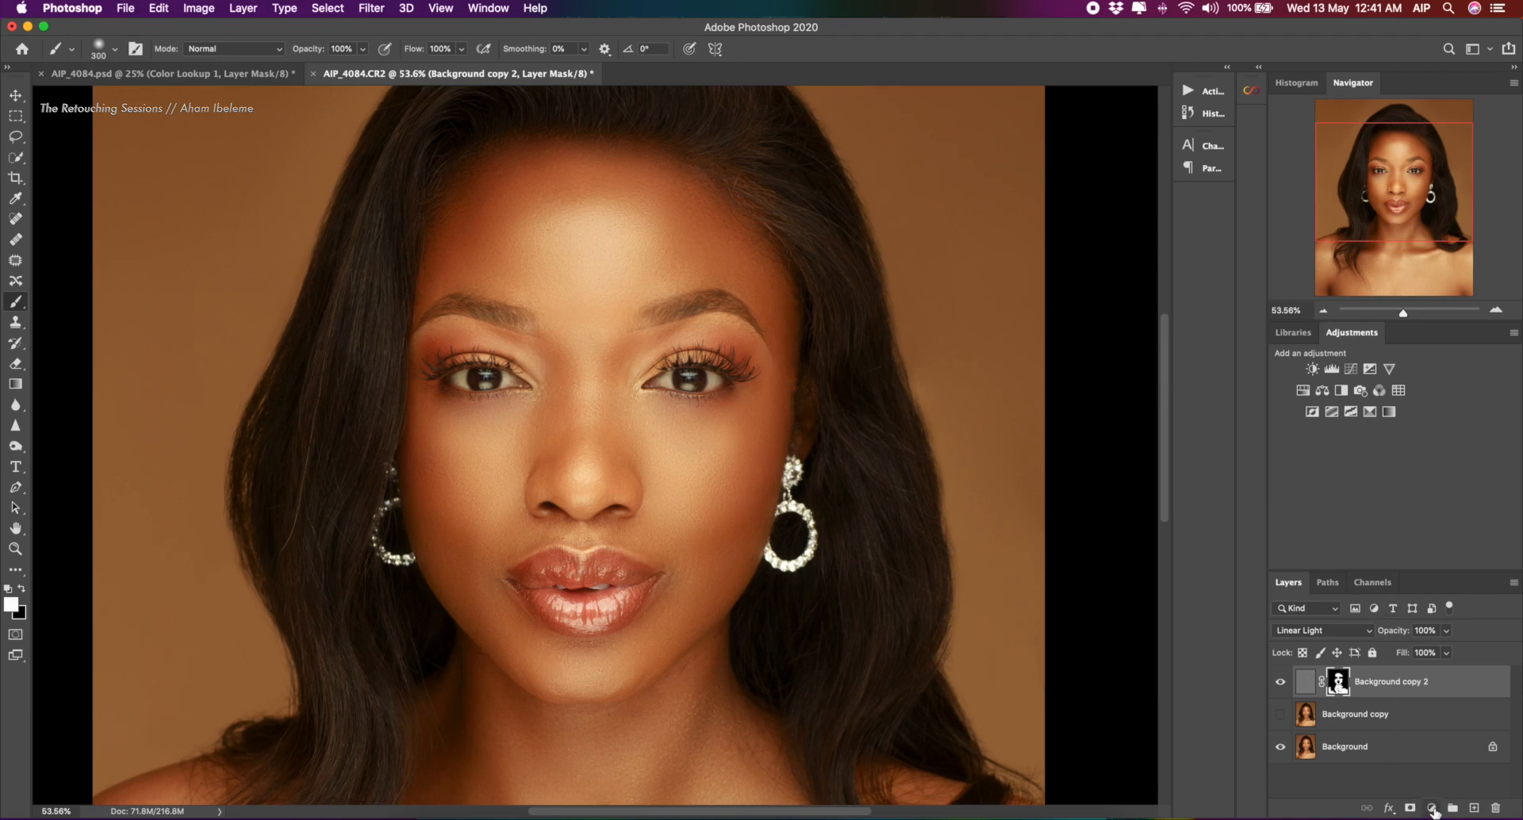
# Add a Black & White adjustment layer with default settings above Background copy 2 and invert its mask to black
pyautogui.click(1433, 809)
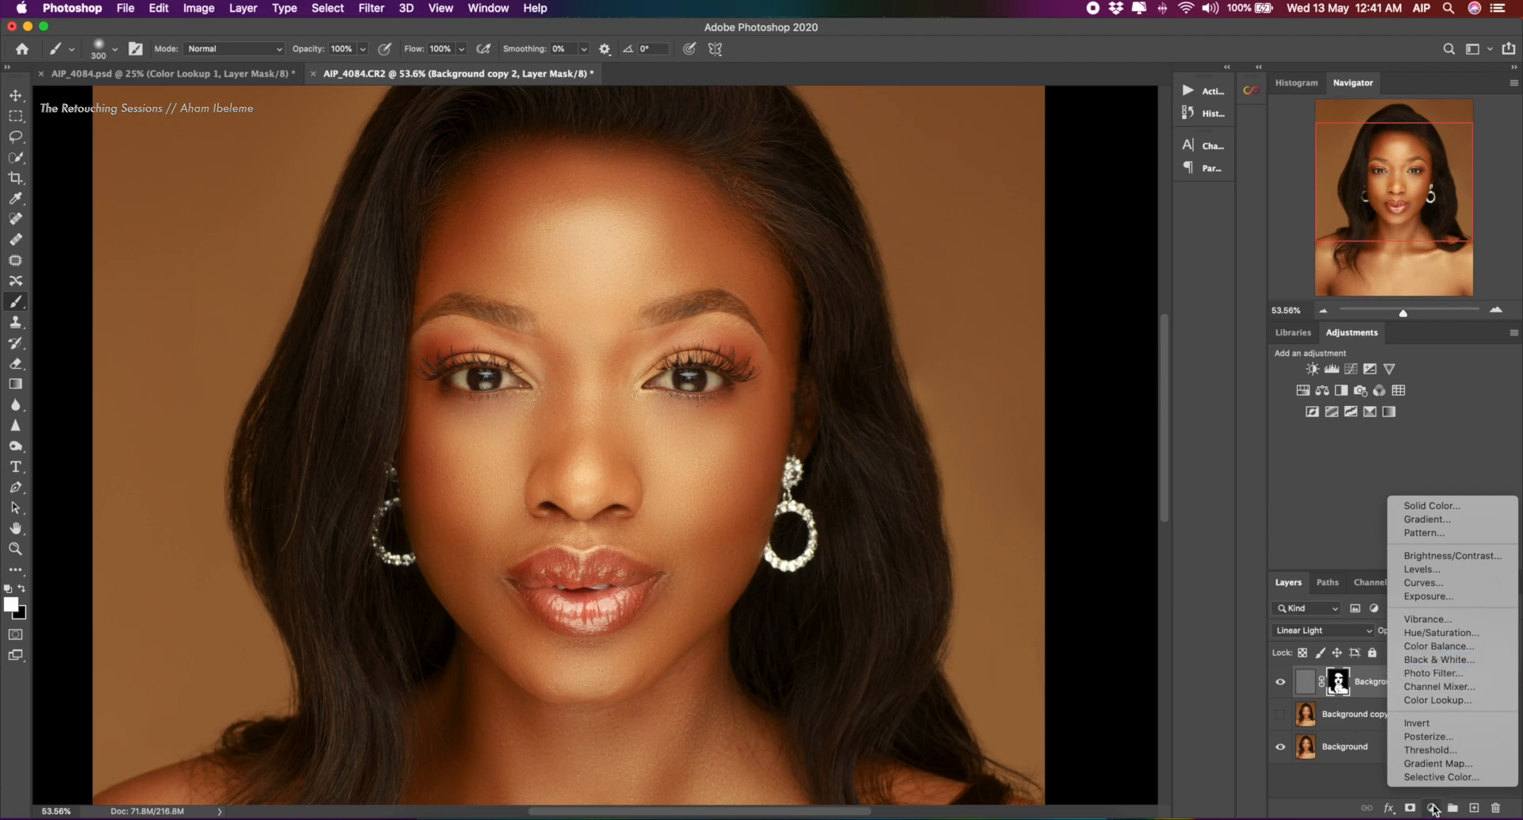
pyautogui.click(1438, 663)
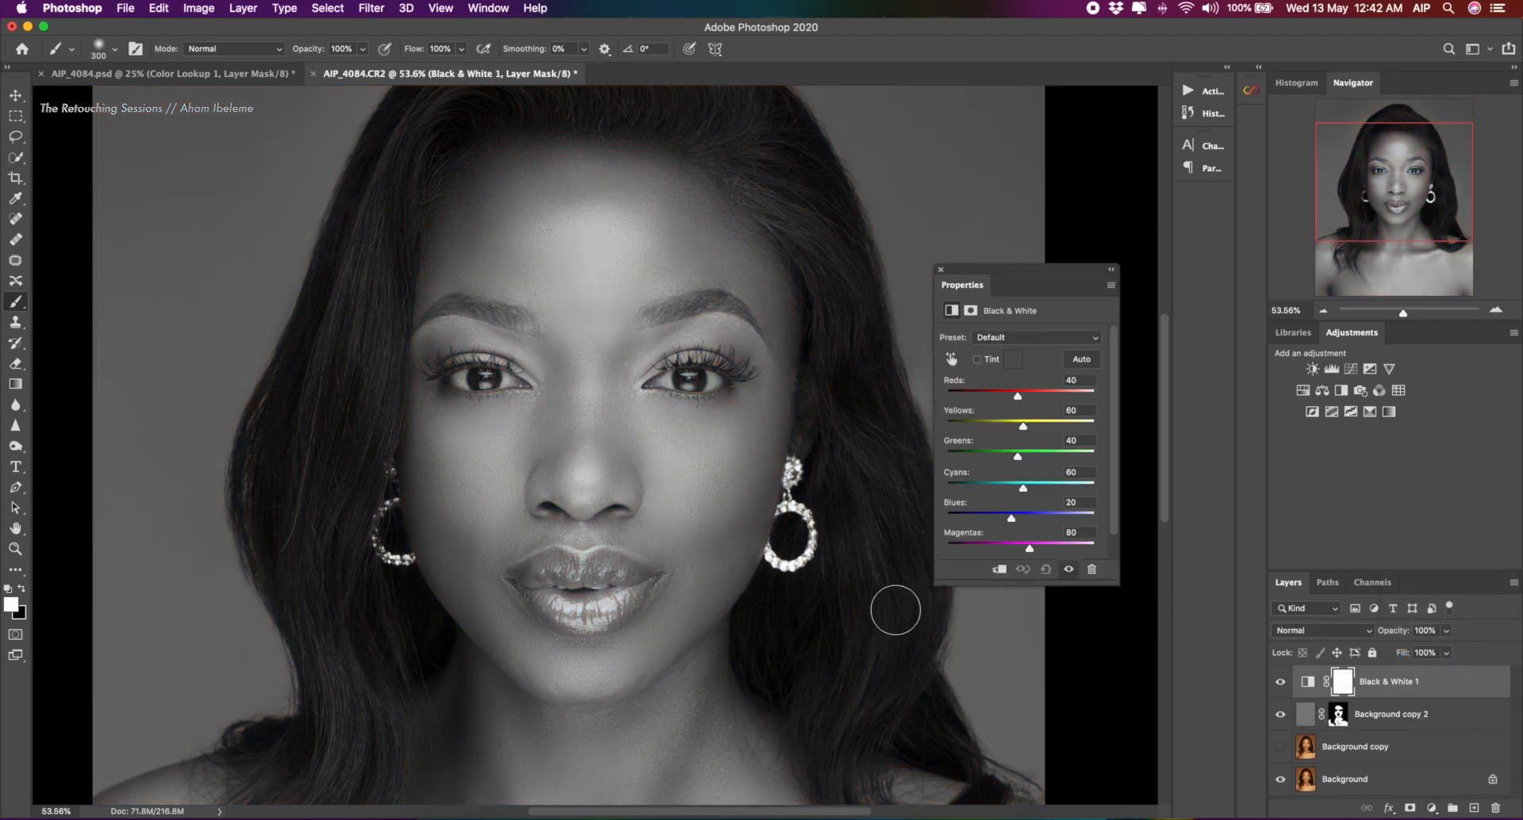
pyautogui.scroll(-5, 897, 500)
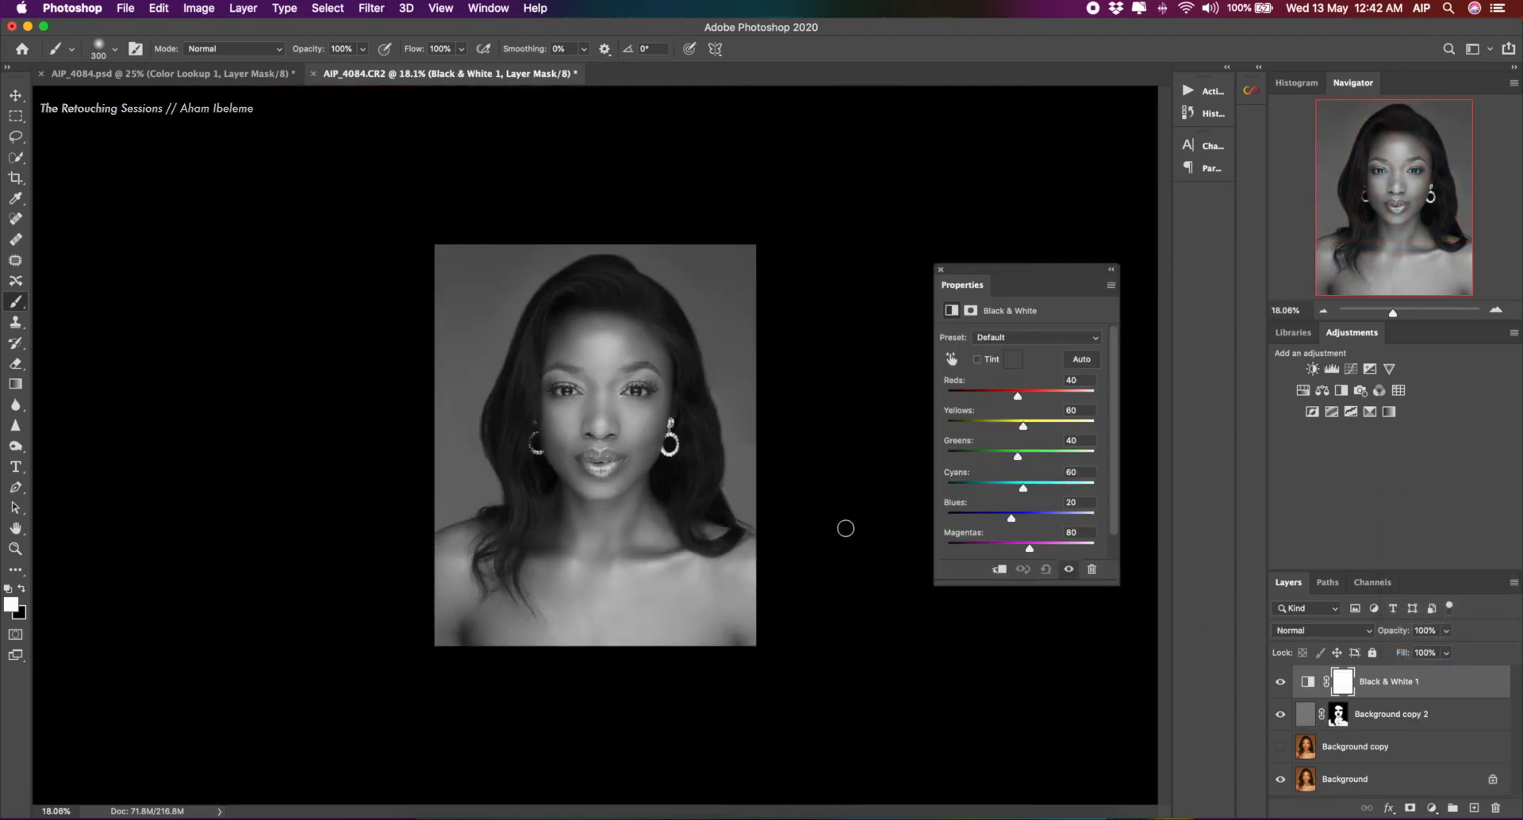
pyautogui.scroll(1, 846, 528)
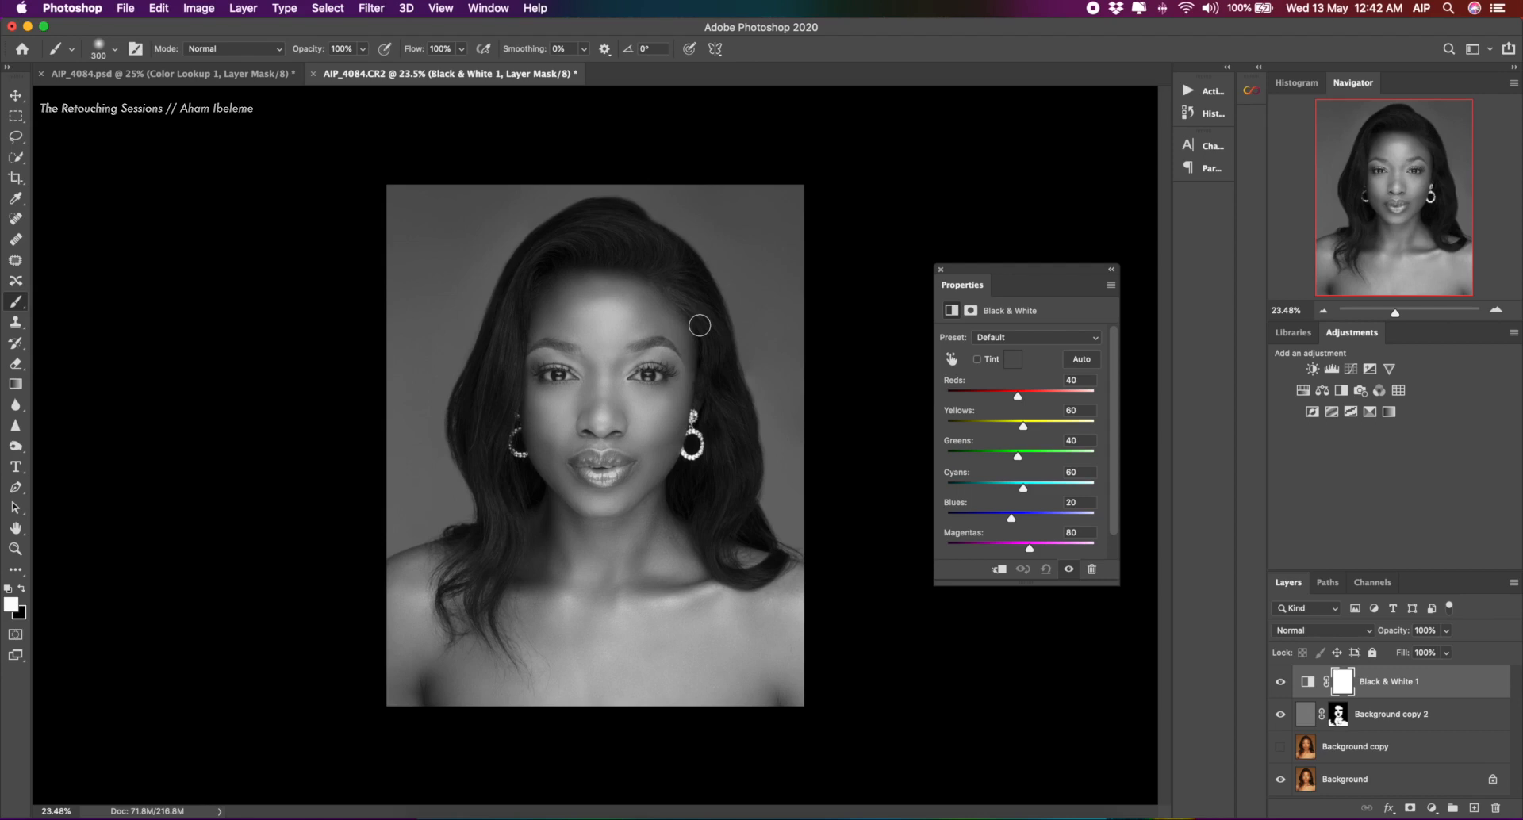
pyautogui.press('super+i')
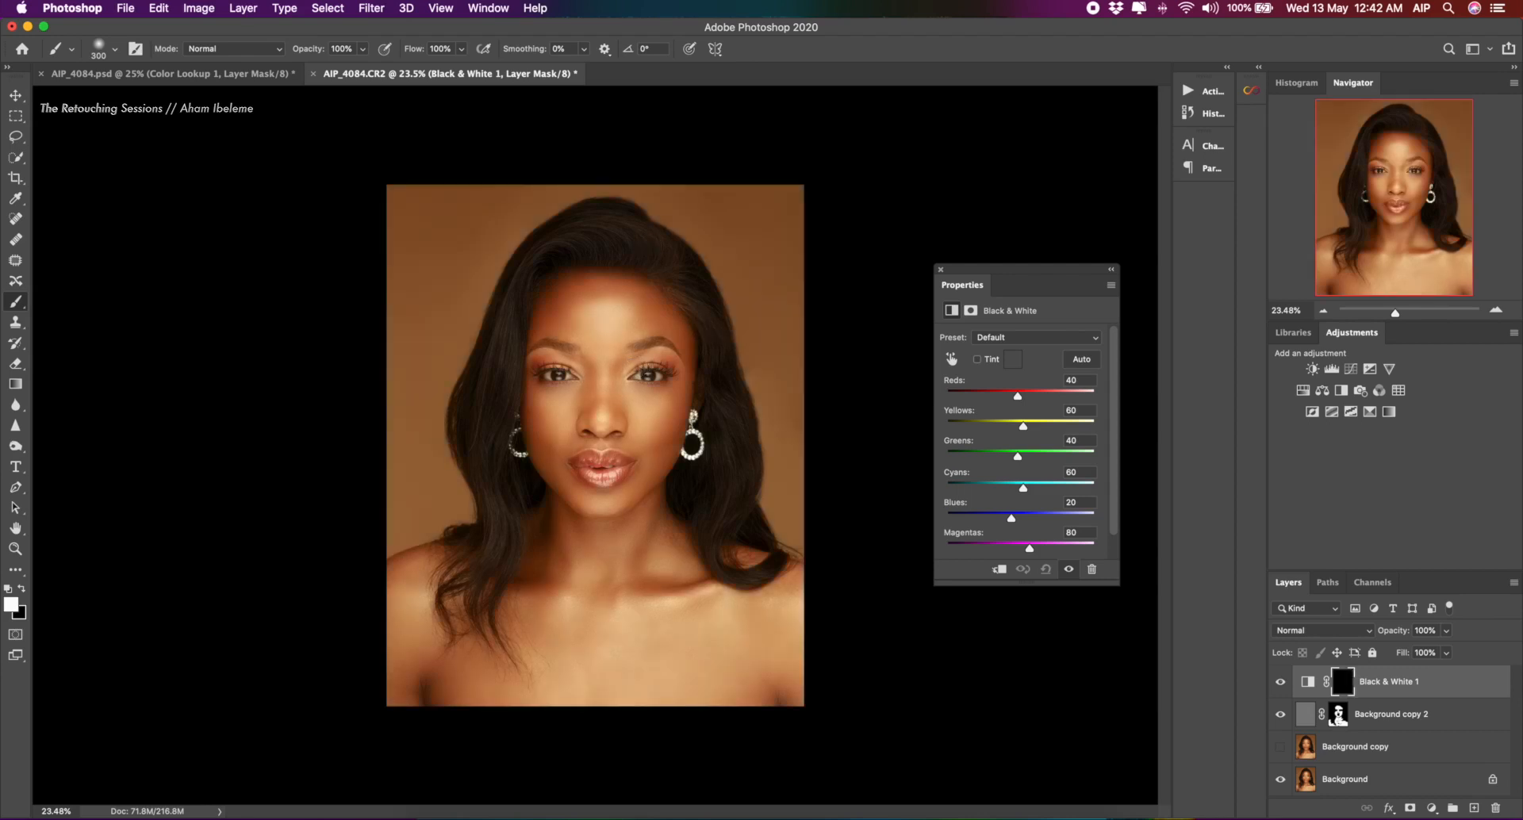
pyautogui.scroll(5, 609, 401)
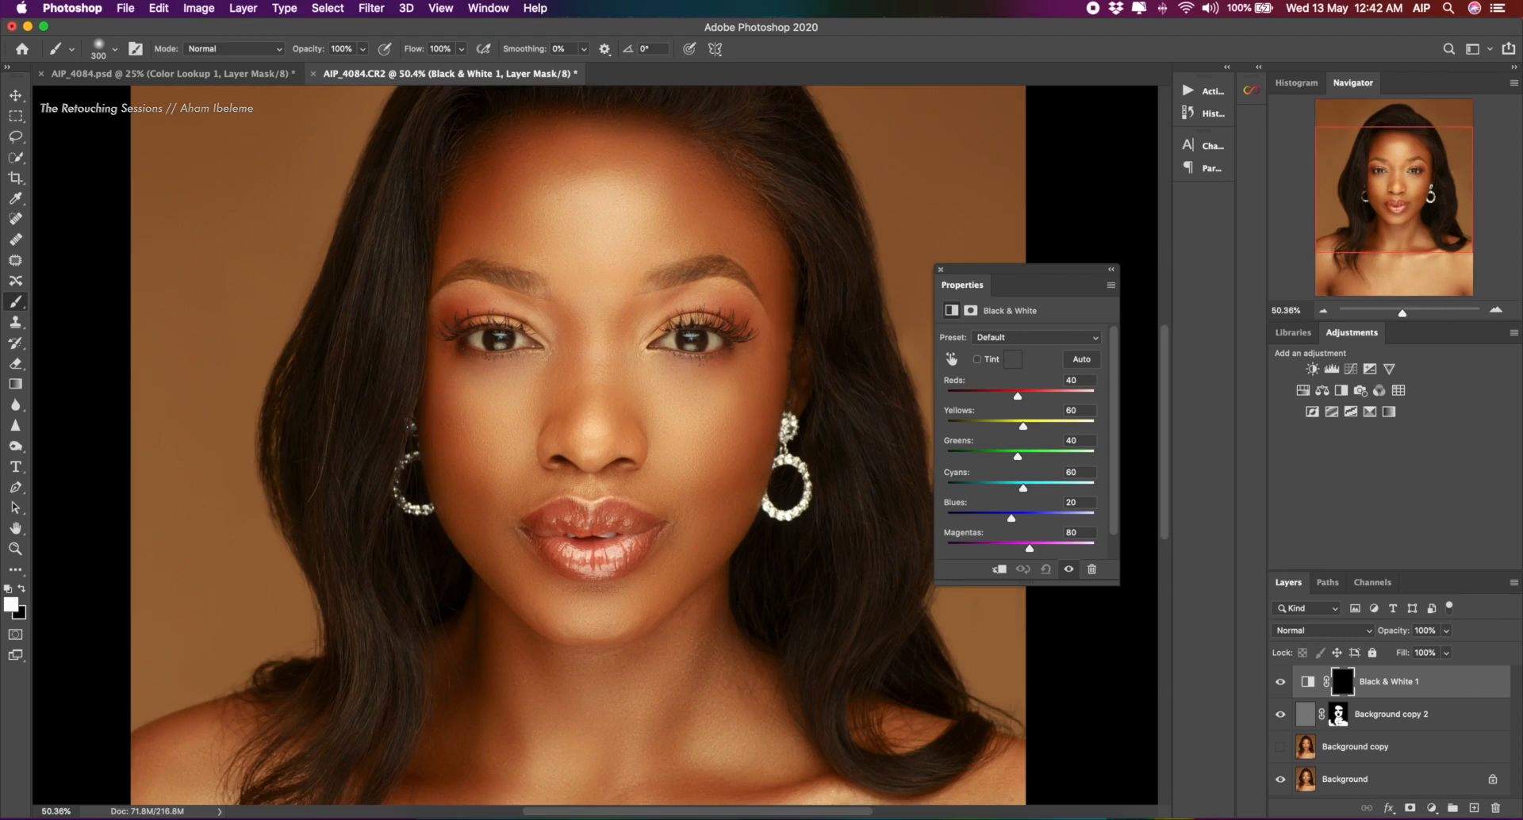
pyautogui.click(941, 269)
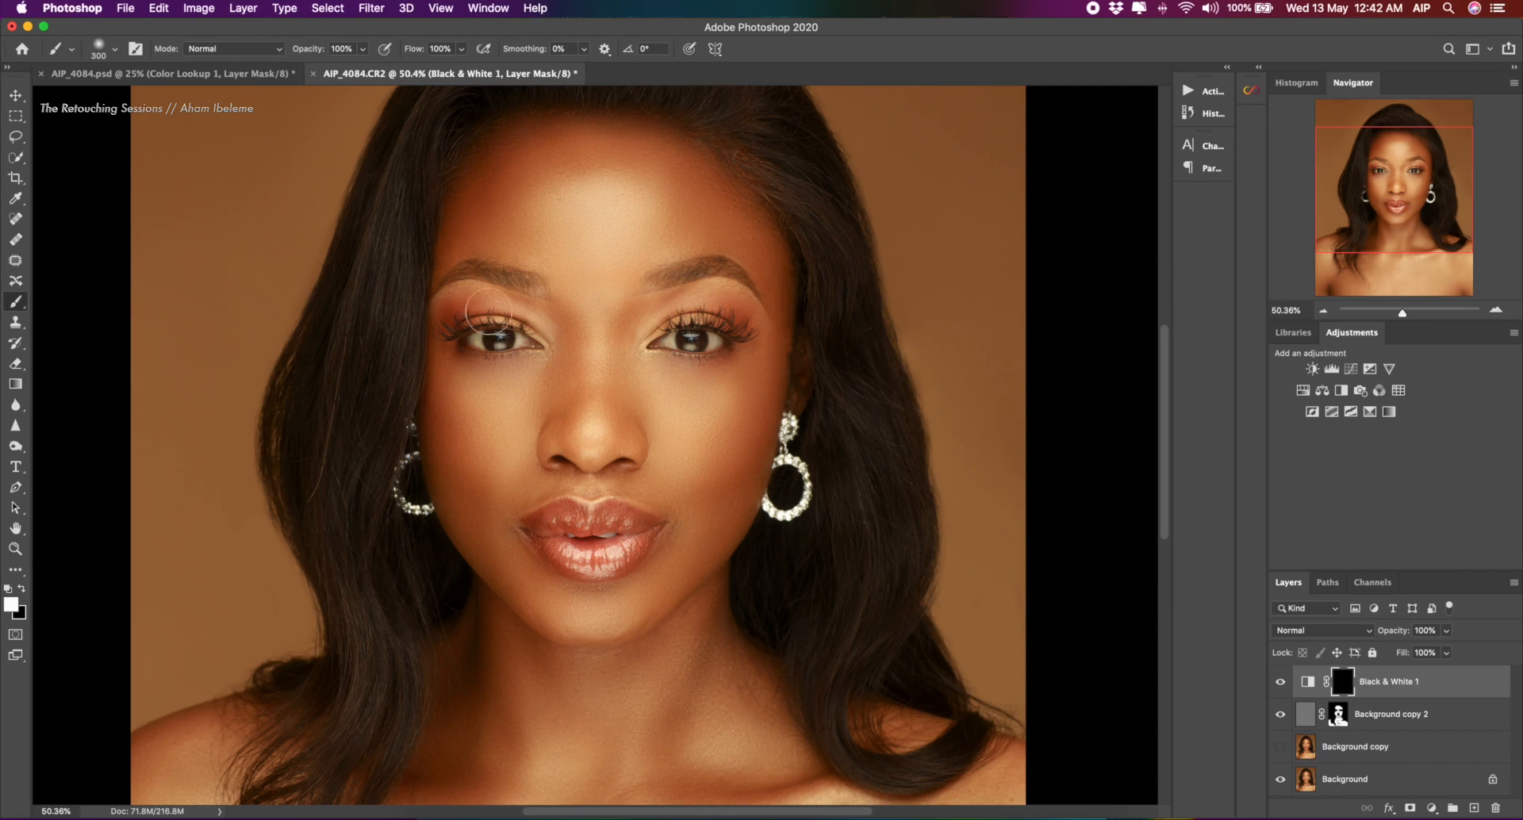
# Desaturate the whites of both eyes by painting white on the Black & White 1 mask with a 20 px brush
pyautogui.press('[')
pyautogui.press('[')
pyautogui.press('[')
pyautogui.press('[')
pyautogui.press('[')
pyautogui.press('[')
pyautogui.press('[')
pyautogui.scroll(5, 486, 335)
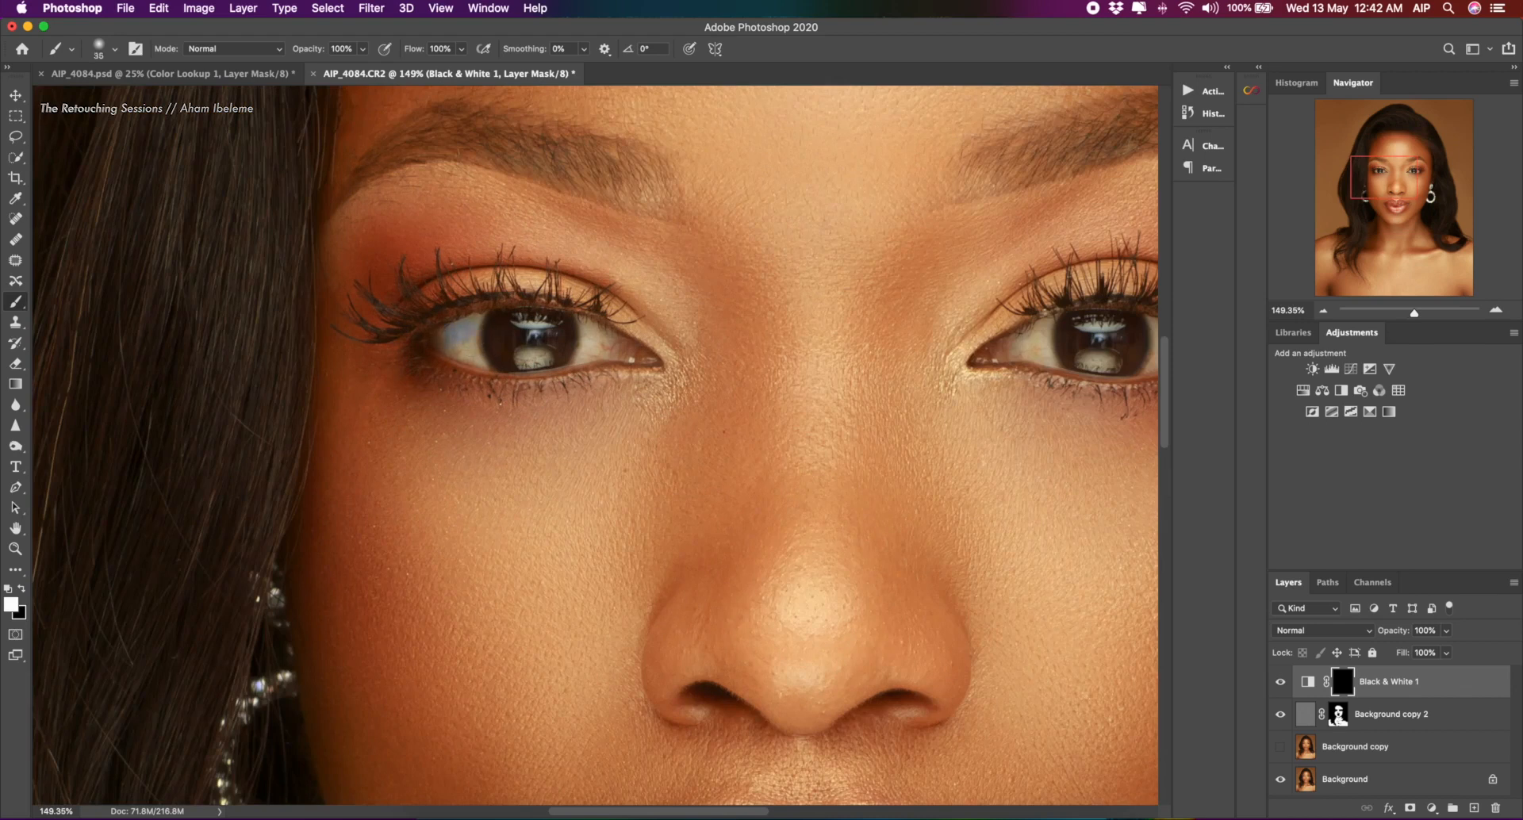
pyautogui.press('[')
pyautogui.press('[')
pyautogui.press('[')
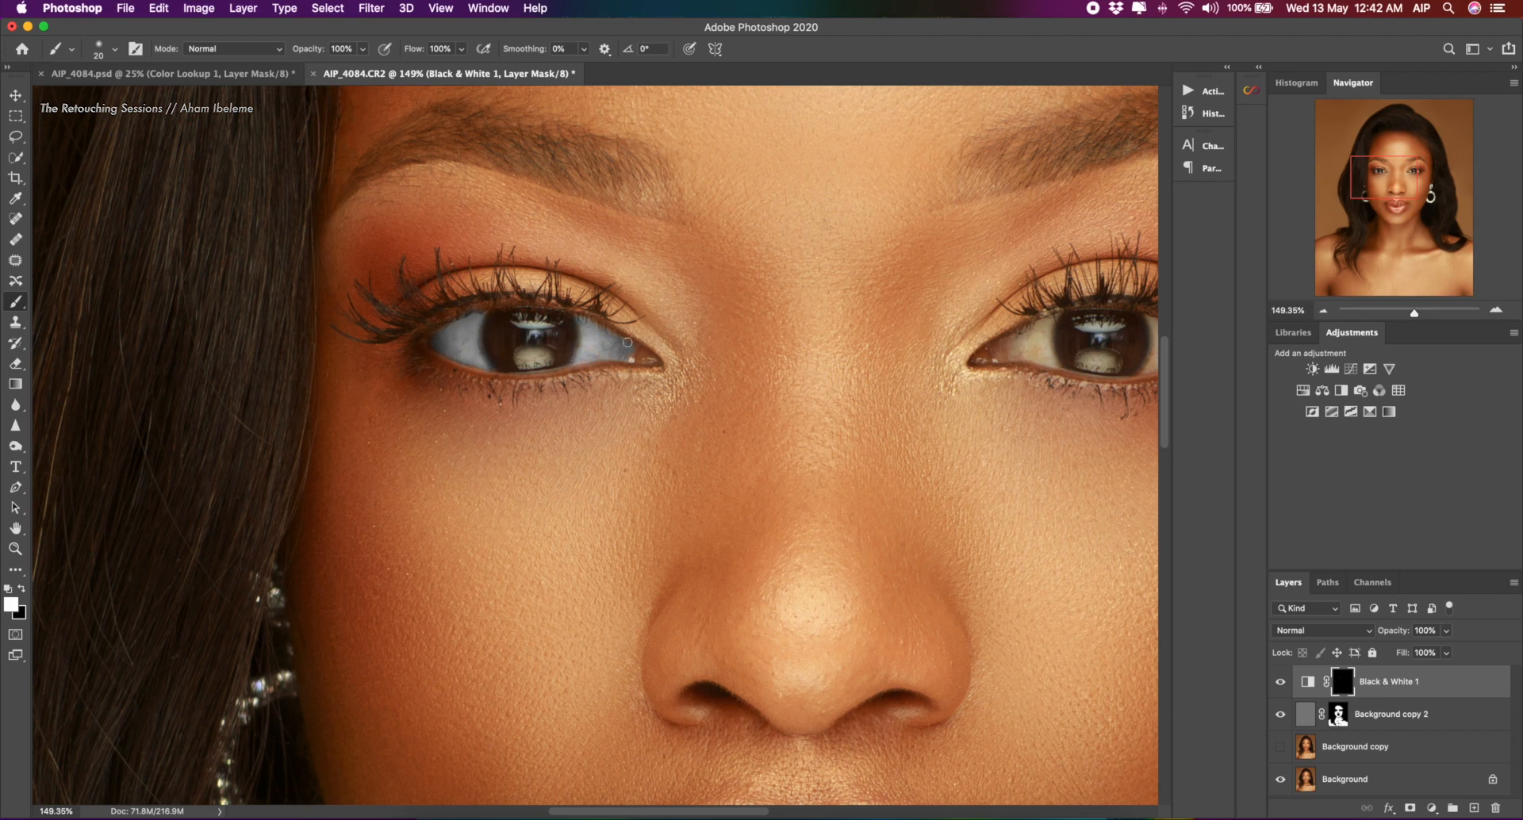
pyautogui.moveTo(629, 352); pyautogui.dragTo(635, 356)
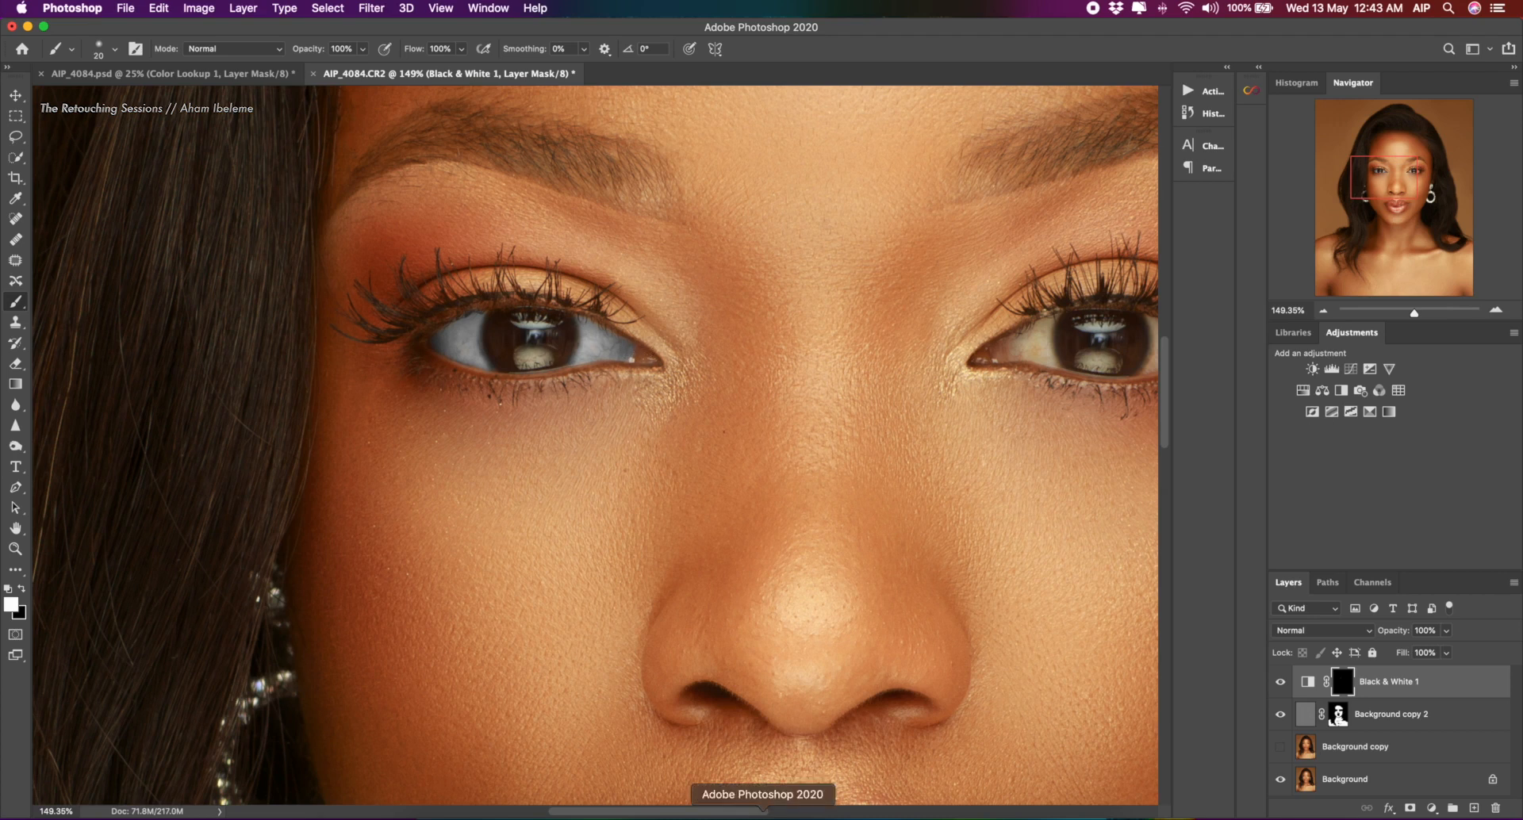
pyautogui.moveTo(771, 810); pyautogui.dragTo(821, 807)
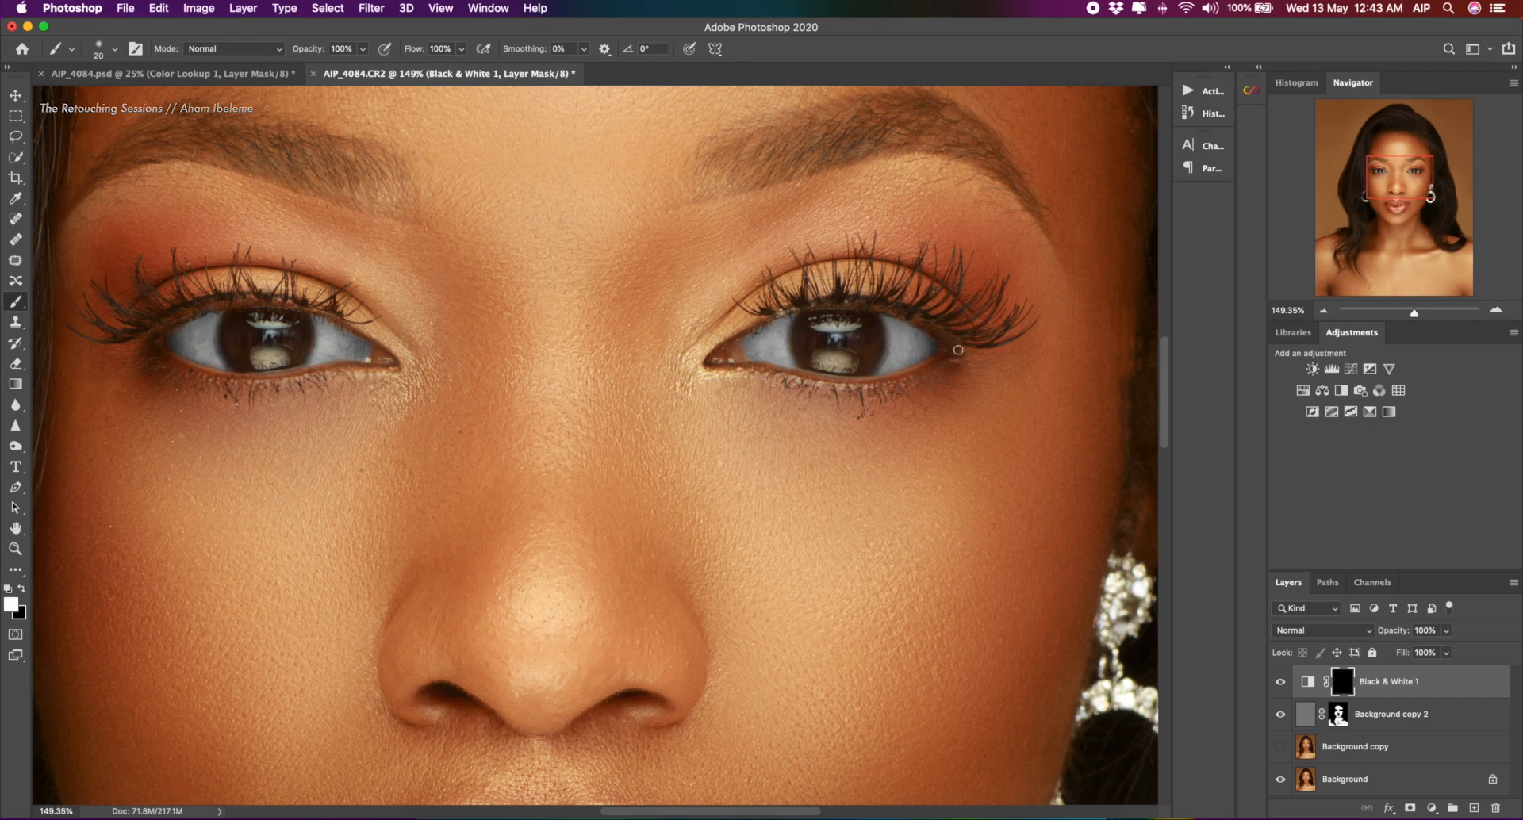
pyautogui.press('x')
# Examine the eye whites in the full portrait and compare them with the Black & White 1 layer hidden and shown
pyautogui.press('super+0')
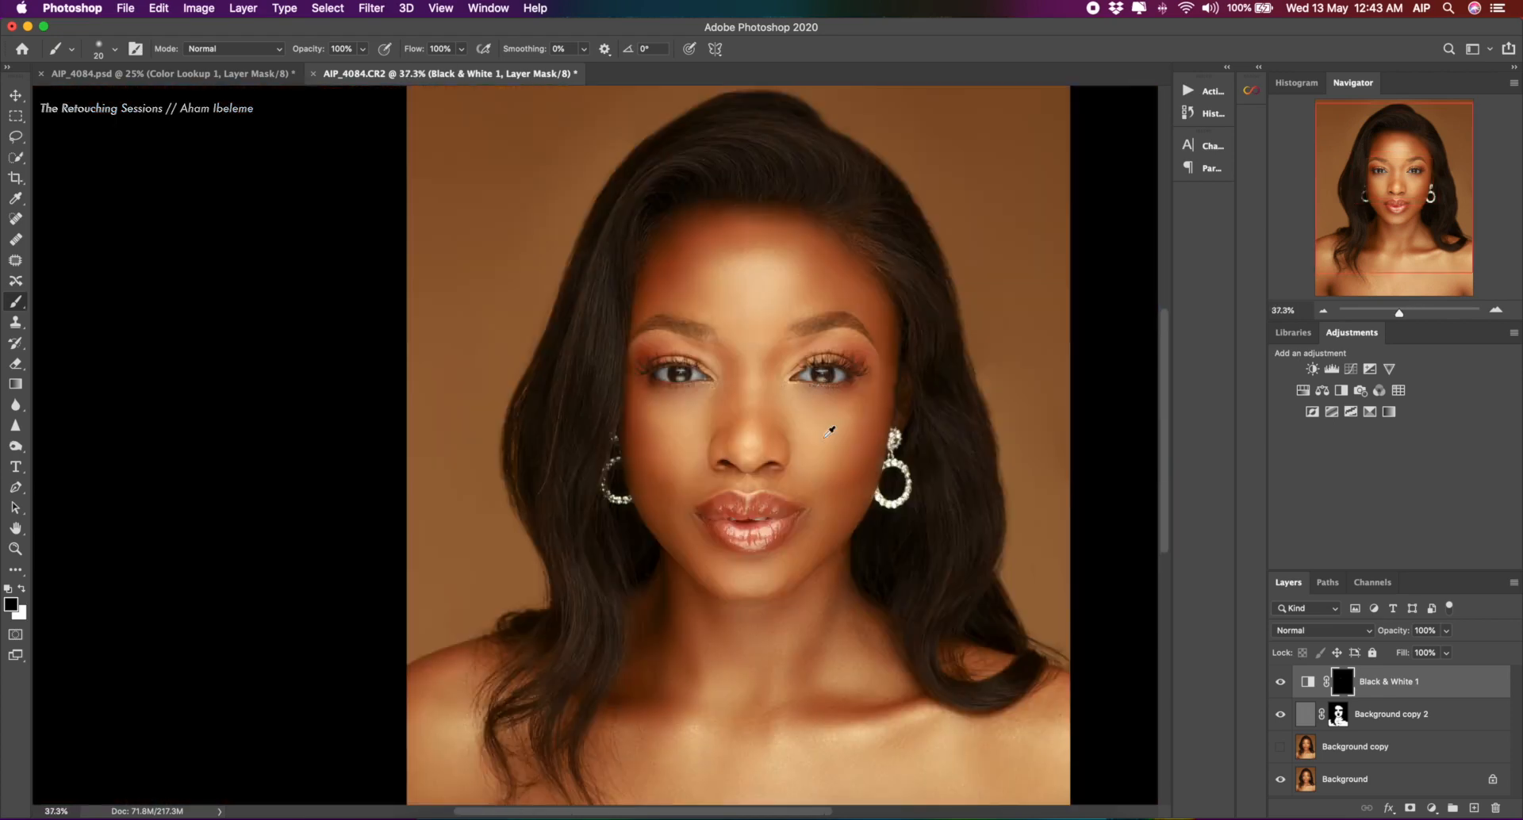
pyautogui.scroll(-6, 823, 437)
pyautogui.scroll(3, 745, 490)
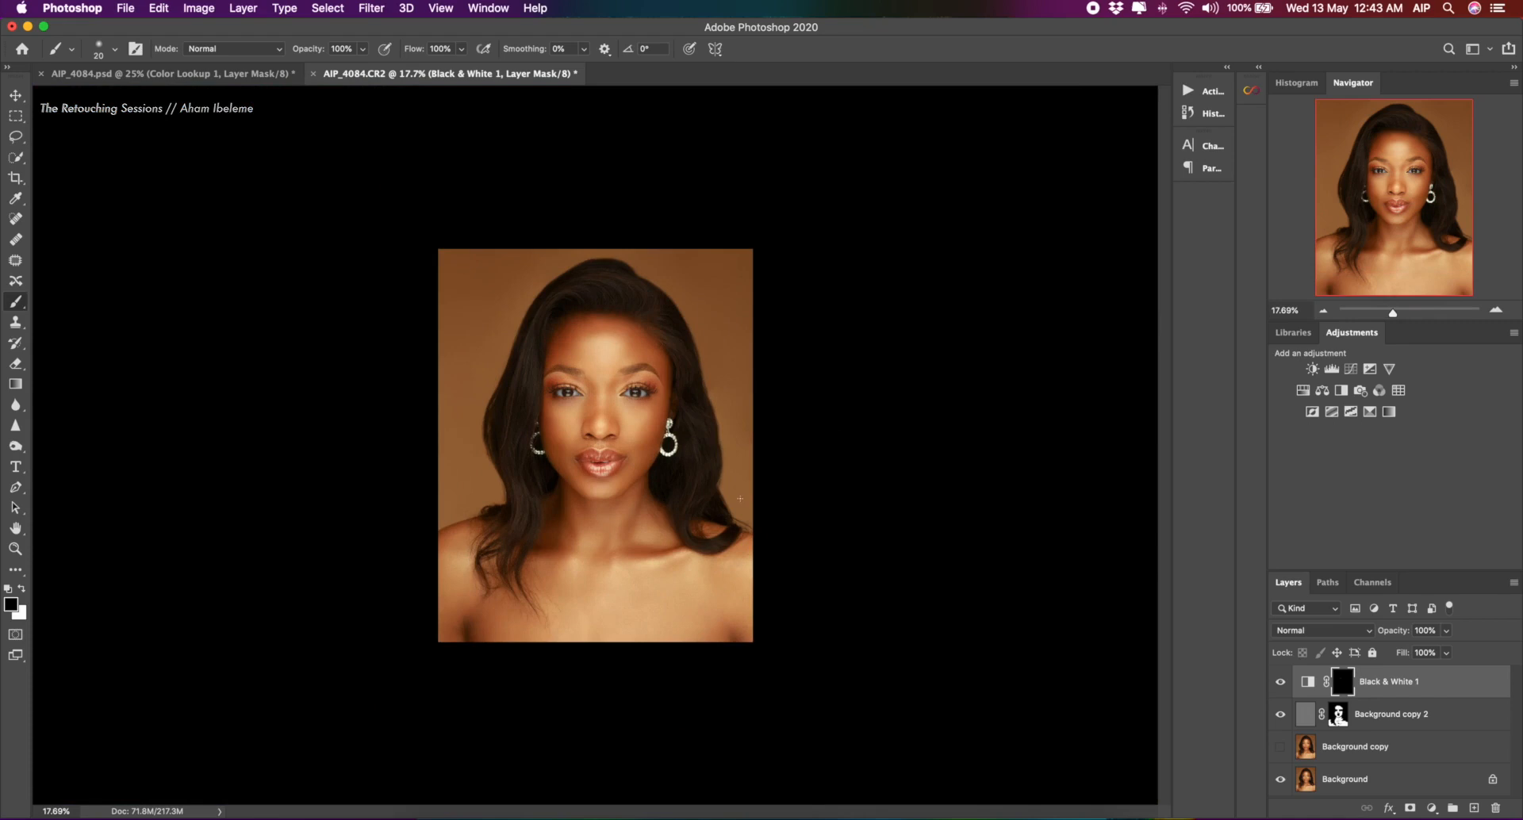
pyautogui.scroll(3, 740, 498)
pyautogui.scroll(-2, 762, 506)
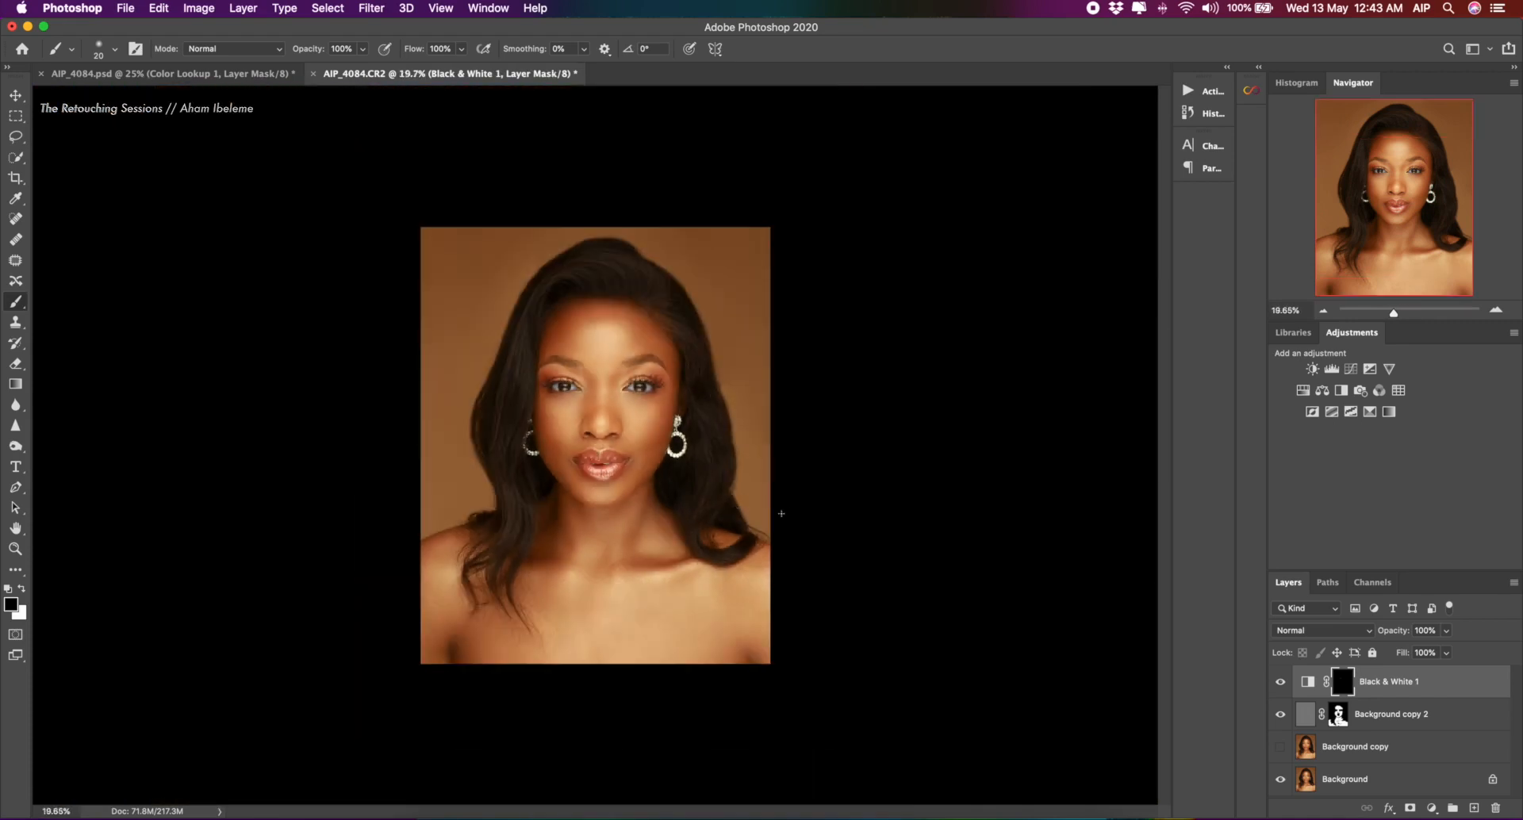
pyautogui.scroll(3, 781, 513)
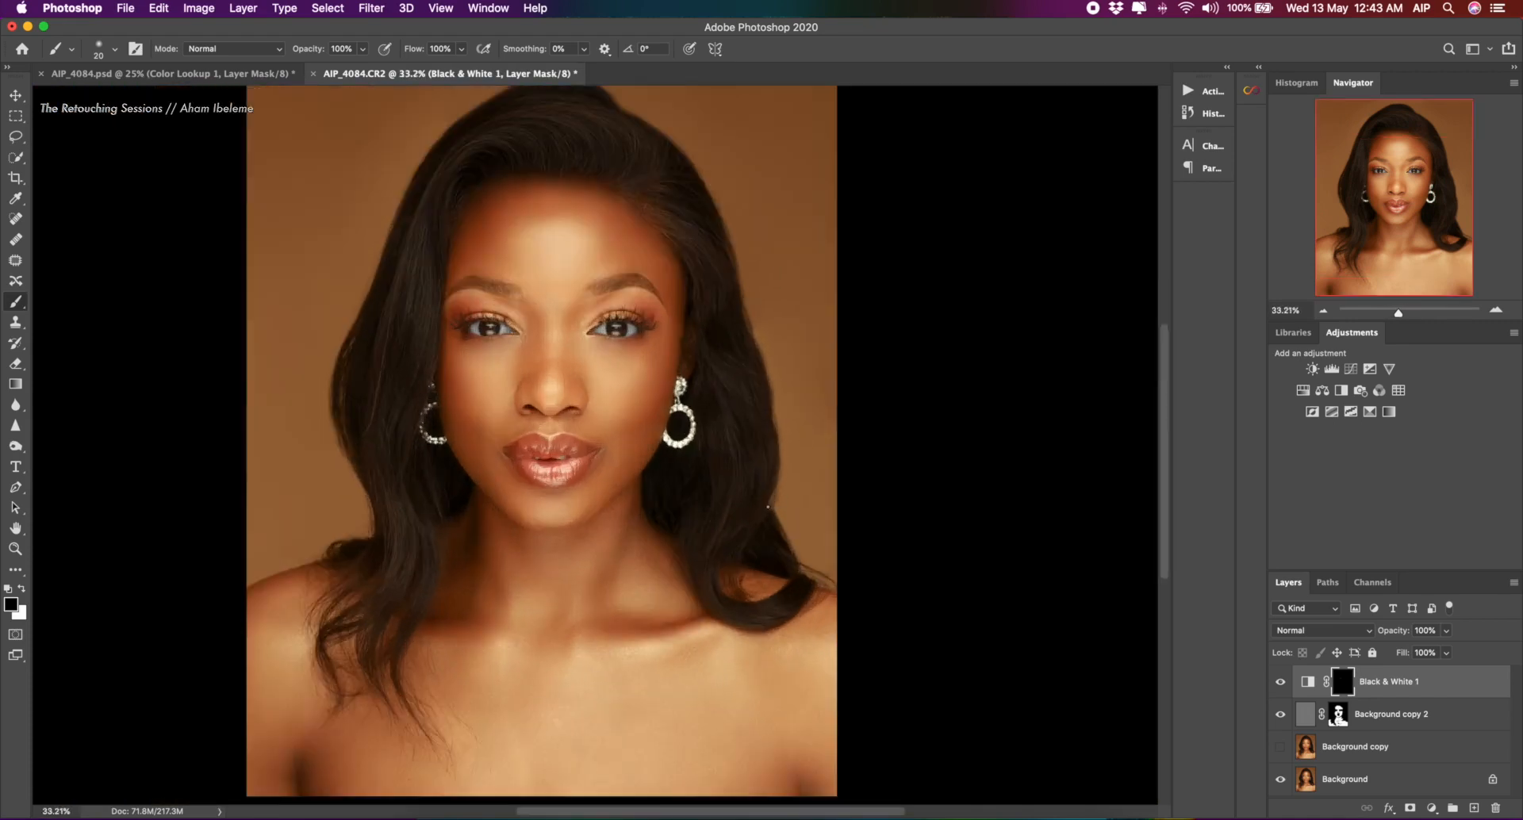
pyautogui.click(1280, 683)
pyautogui.click(1281, 684)
pyautogui.click(1281, 683)
pyautogui.click(1280, 684)
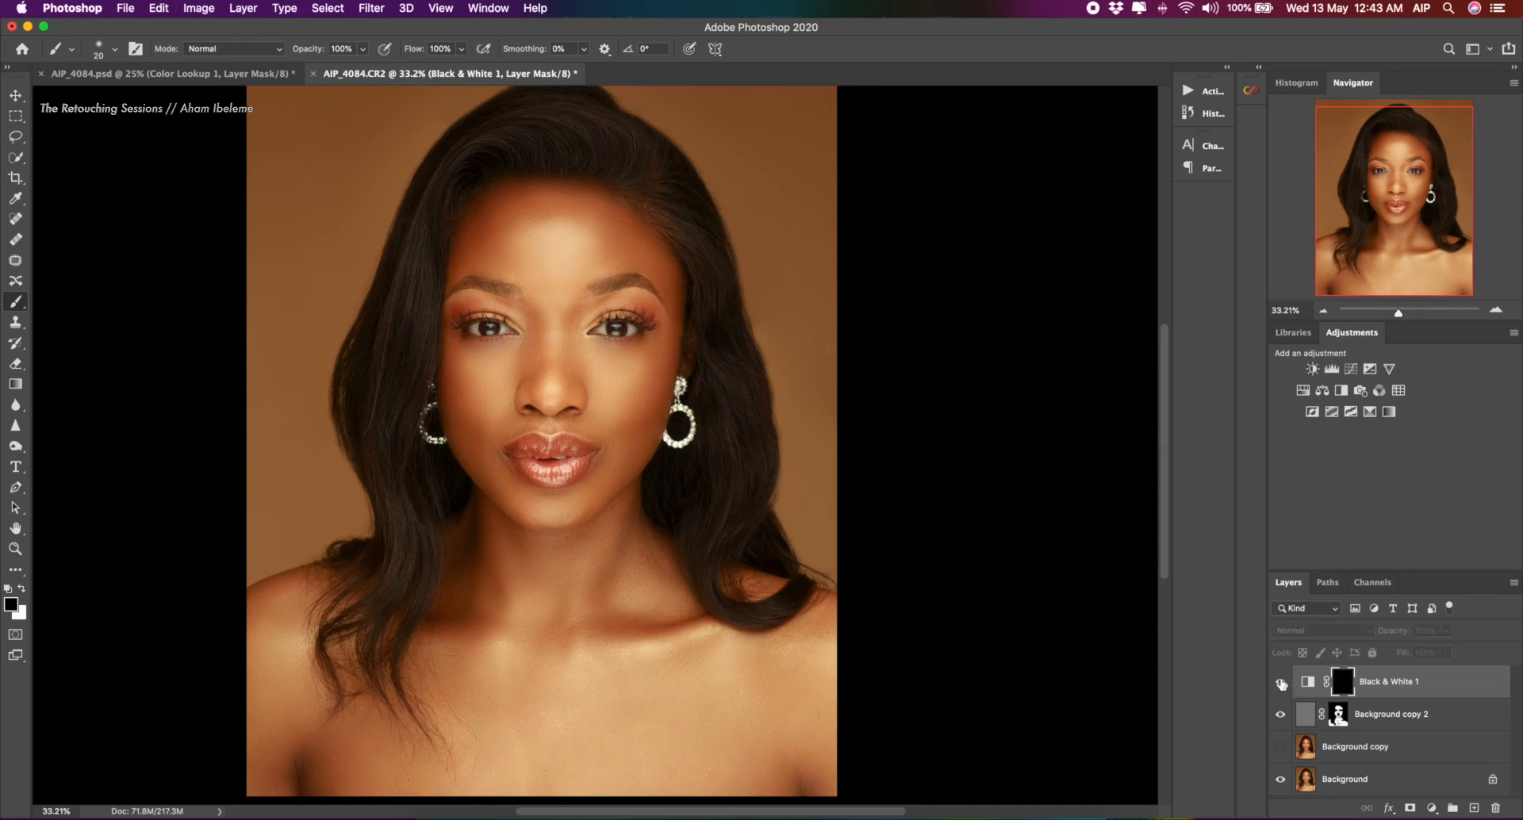
pyautogui.click(1280, 684)
pyautogui.click(1280, 683)
# Set the Black & White 1 layer's opacity to 80% and compare the eyes with the layer hidden and shown
pyautogui.click(1445, 632)
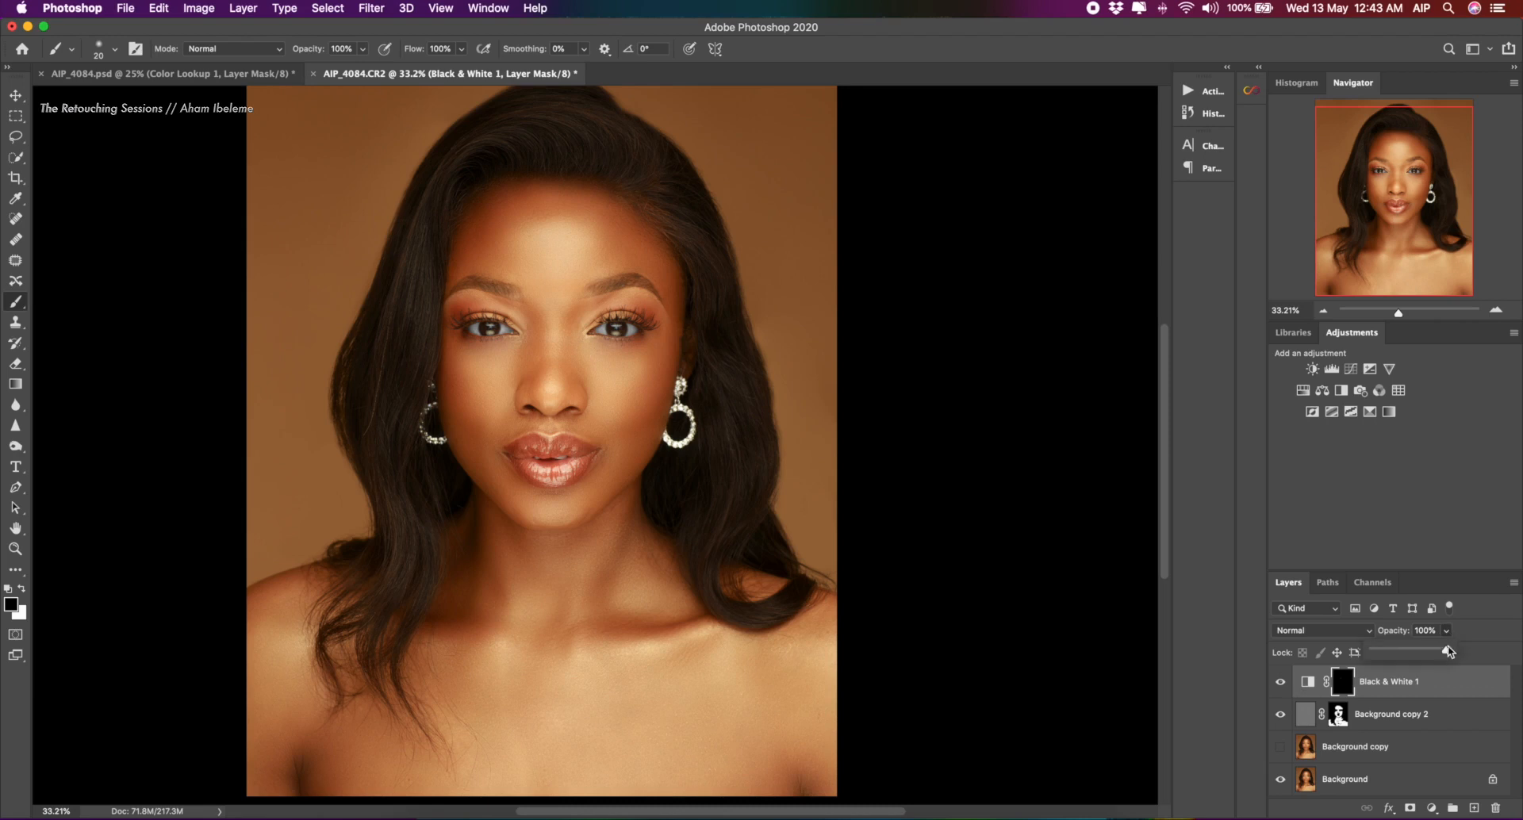
pyautogui.moveTo(1444, 652); pyautogui.dragTo(1435, 656)
pyautogui.click(1465, 630)
pyautogui.click(1280, 682)
pyautogui.click(1282, 684)
pyautogui.click(1282, 683)
pyautogui.click(1281, 683)
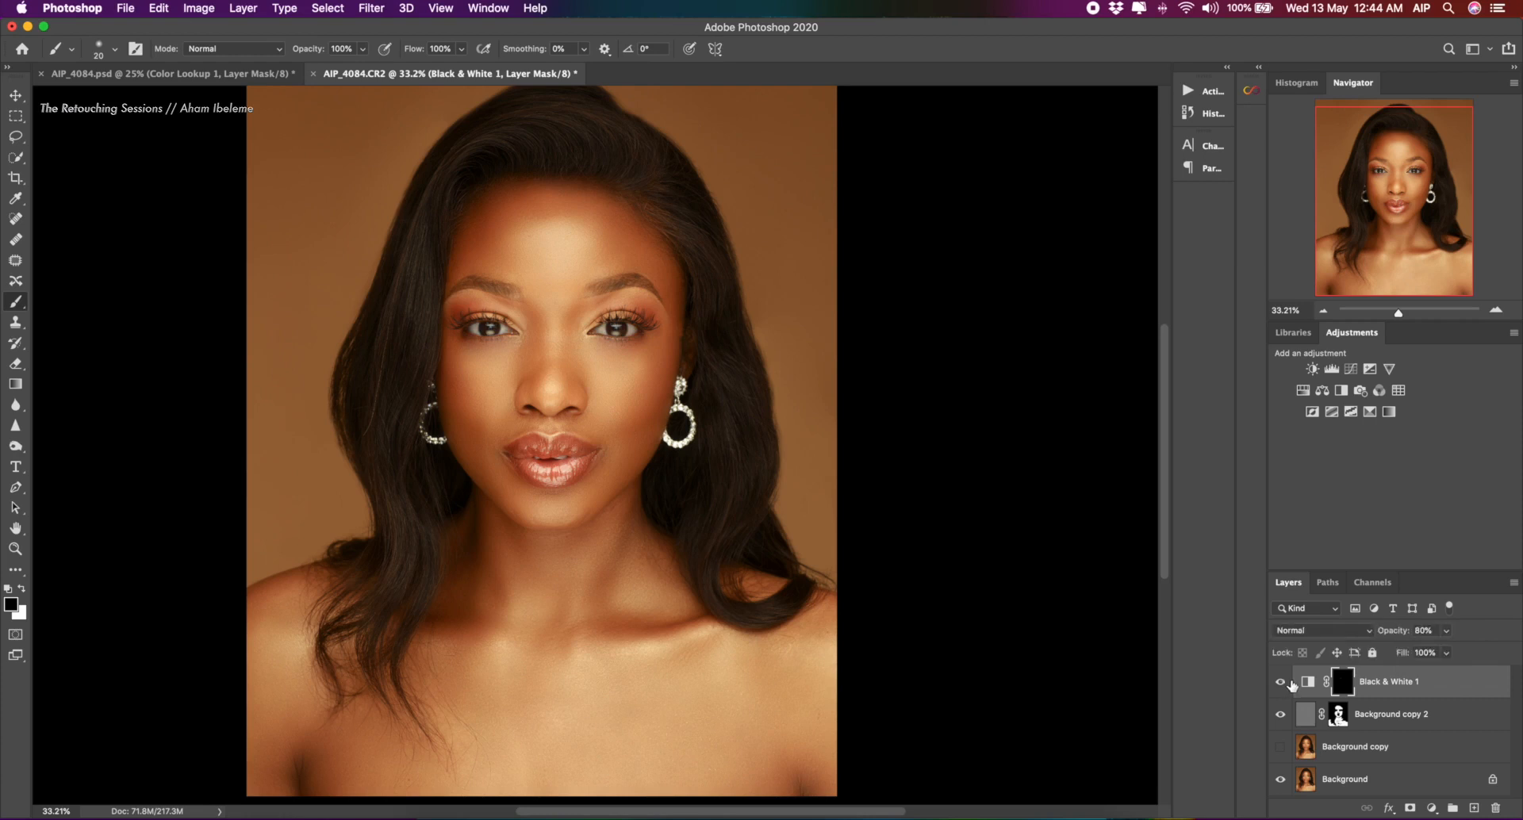
pyautogui.scroll(-4, 631, 491)
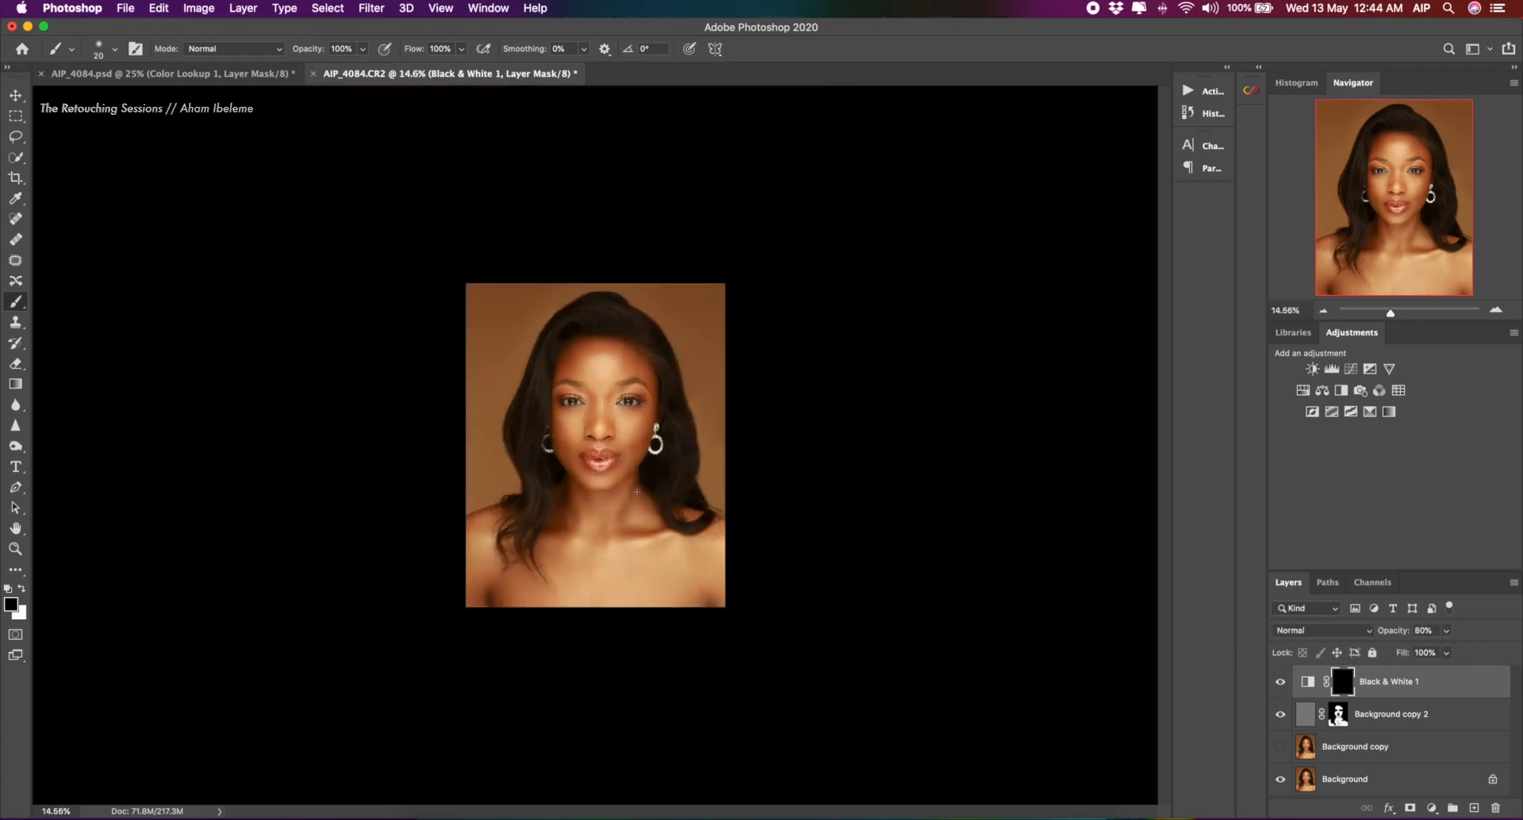
pyautogui.scroll(3, 643, 497)
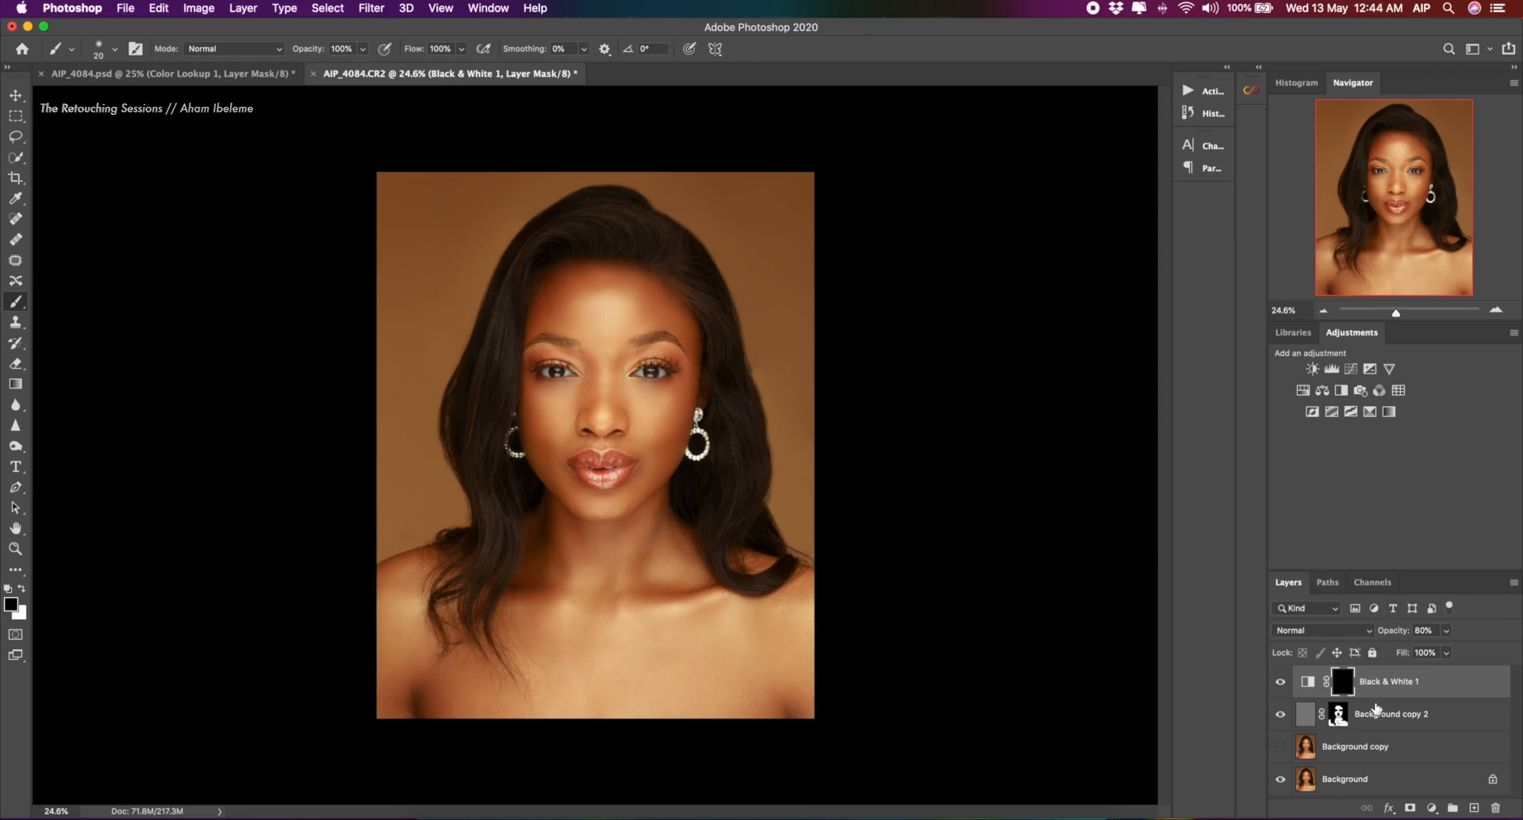
# Merge the Background copy 2, Background copy and Background layers into one, and duplicate the merged Background layer
pyautogui.click(1417, 716)
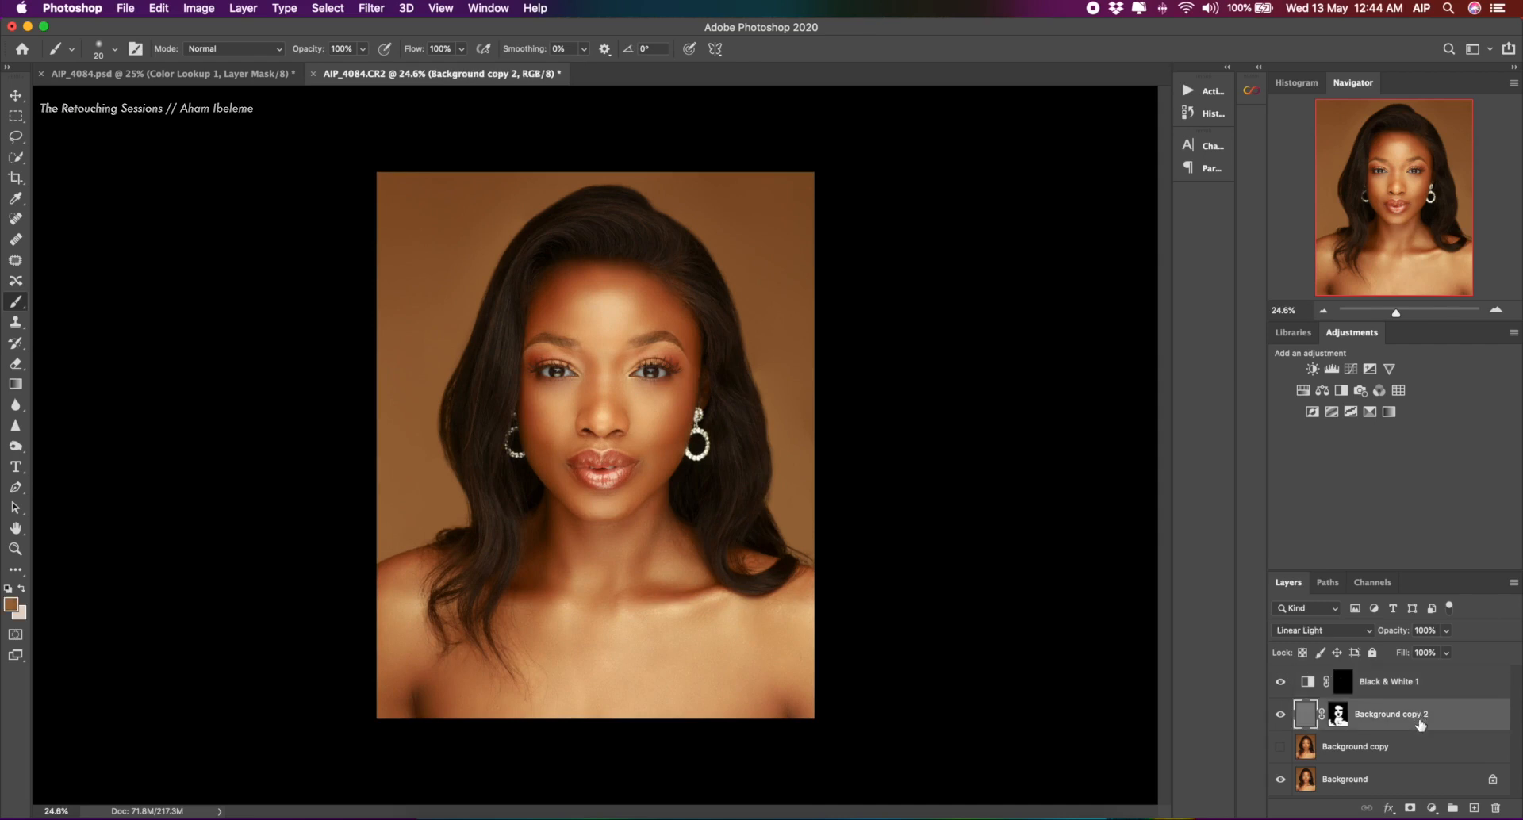
pyautogui.keyDown('shift'); pyautogui.click(1393, 779); pyautogui.keyUp('shift')
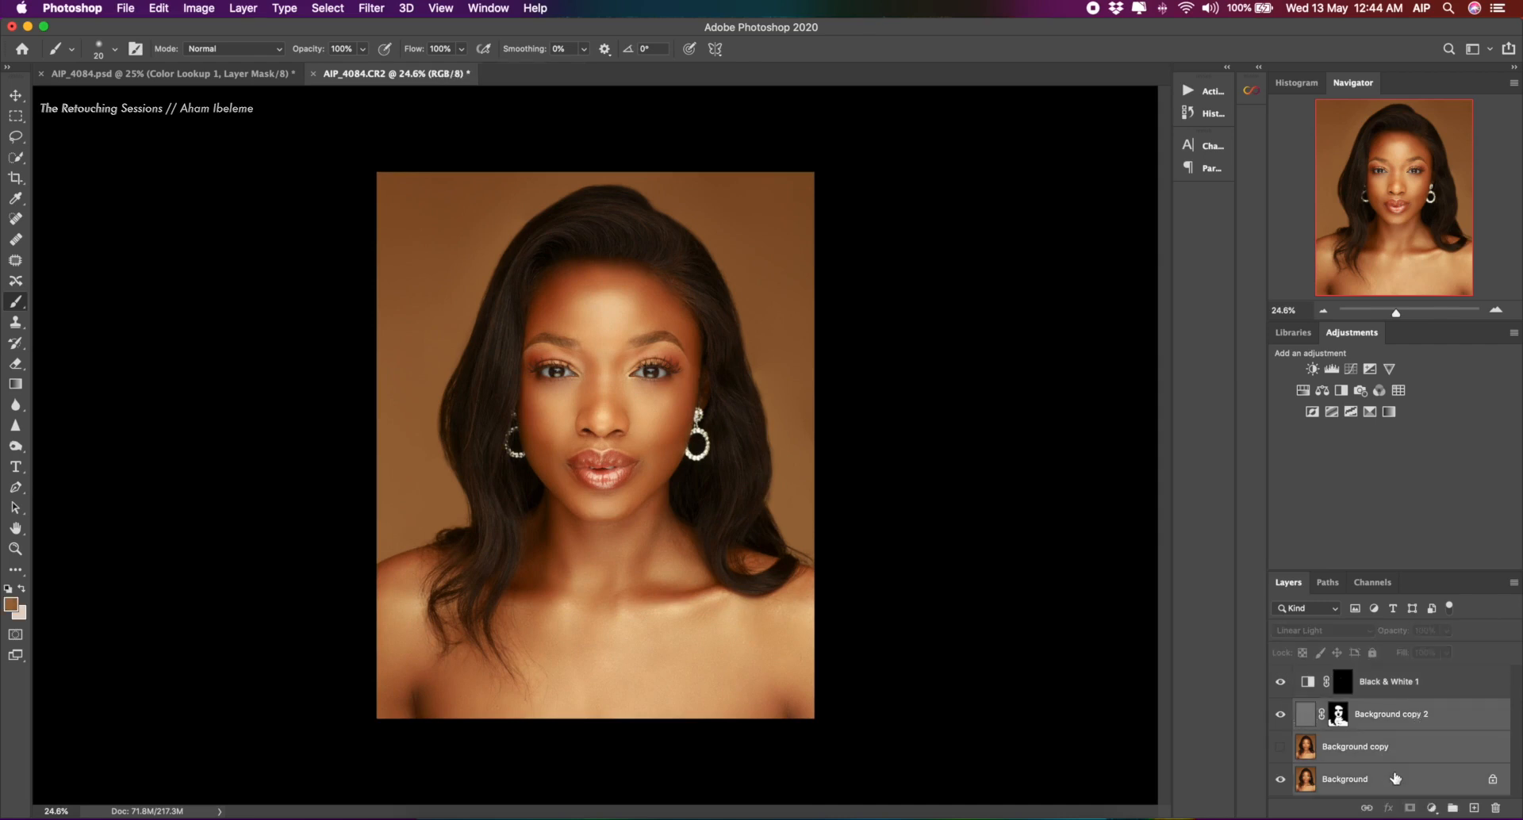
pyautogui.click(1406, 716)
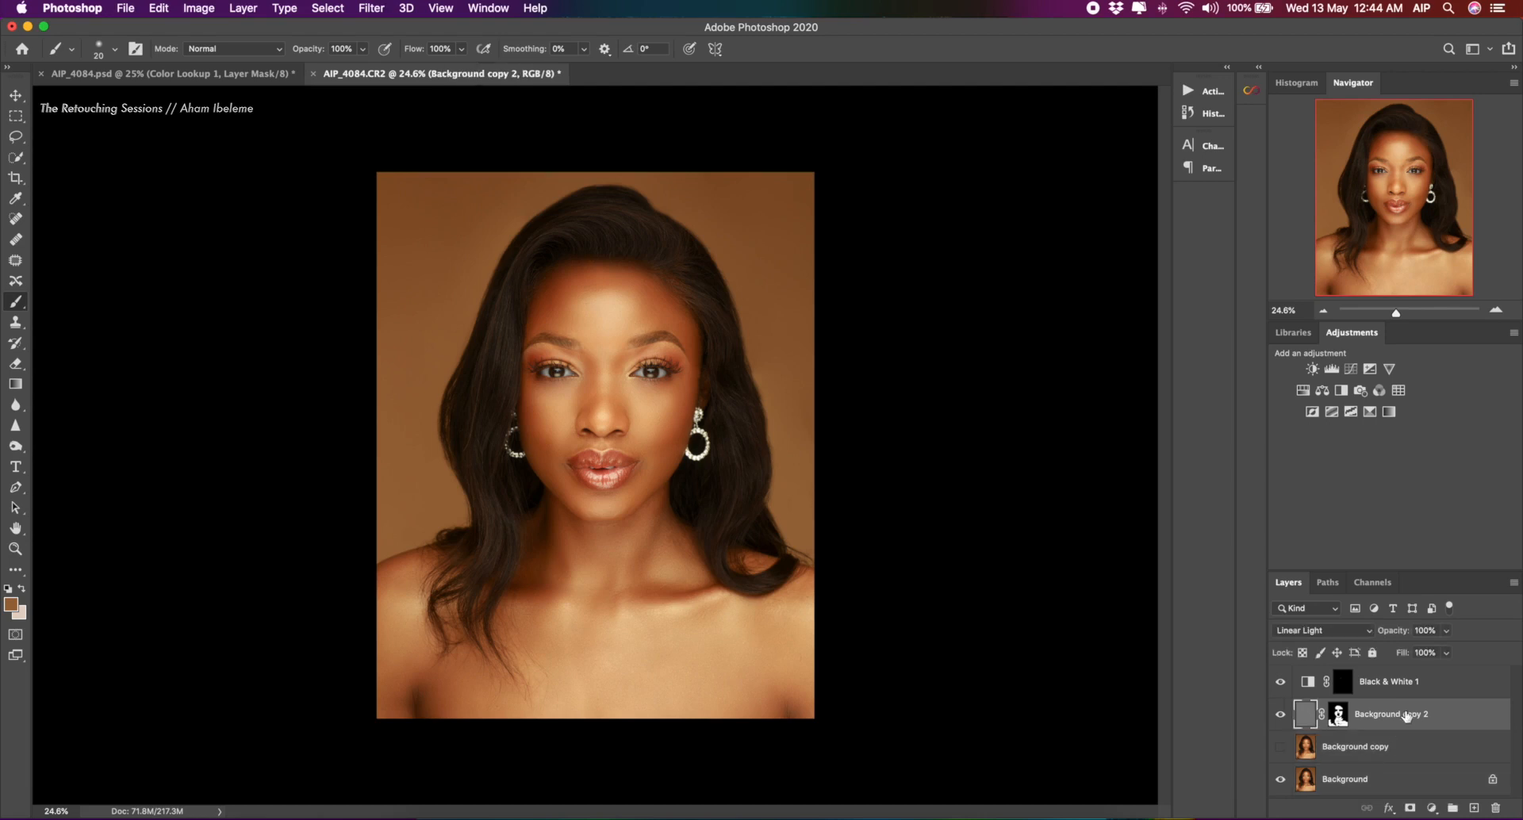
pyautogui.keyDown('shift'); pyautogui.click(1396, 780); pyautogui.keyUp('shift')
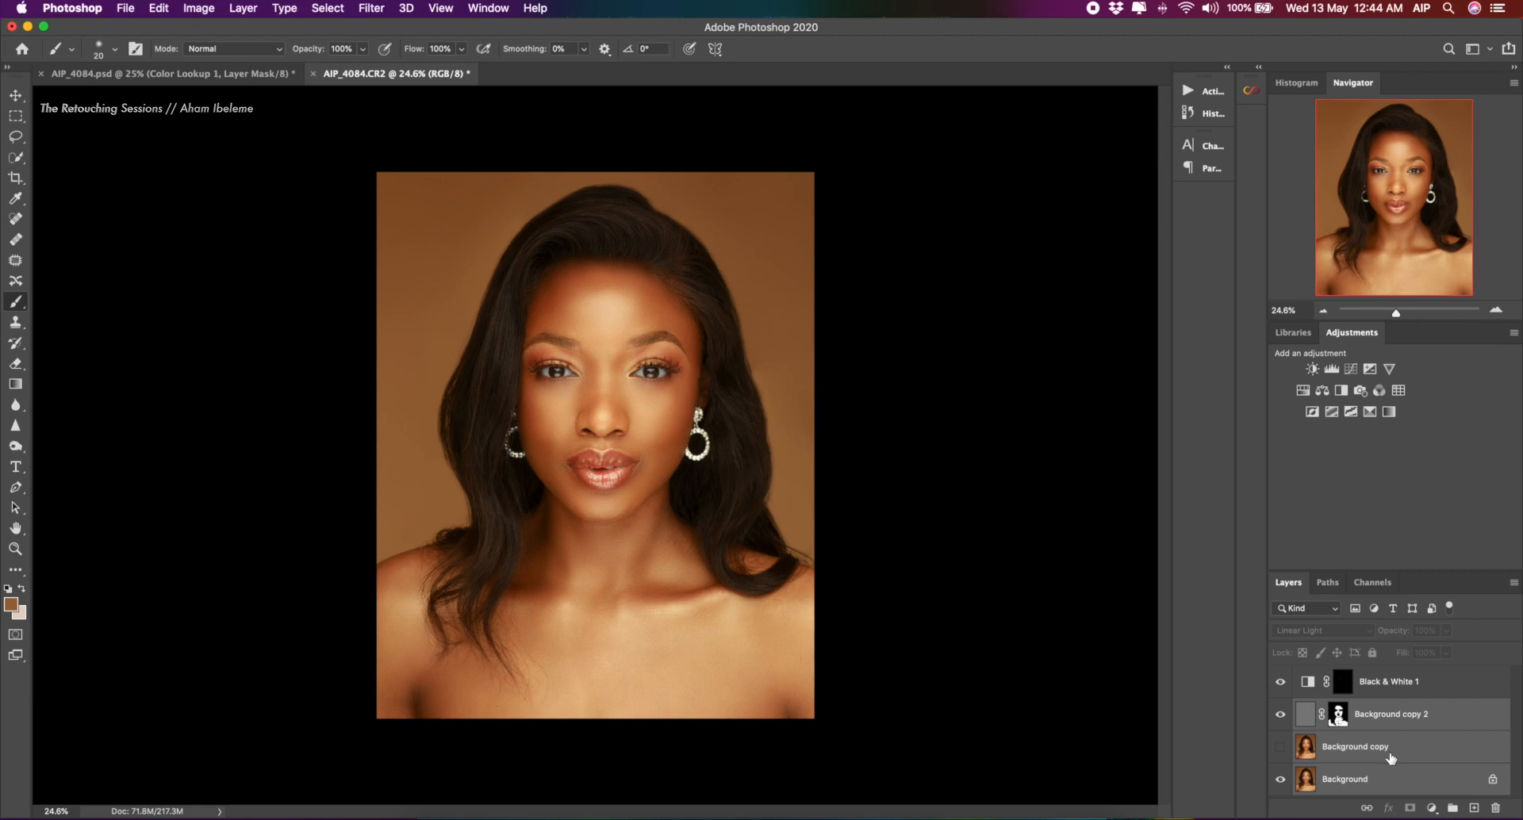
pyautogui.press('Delete')
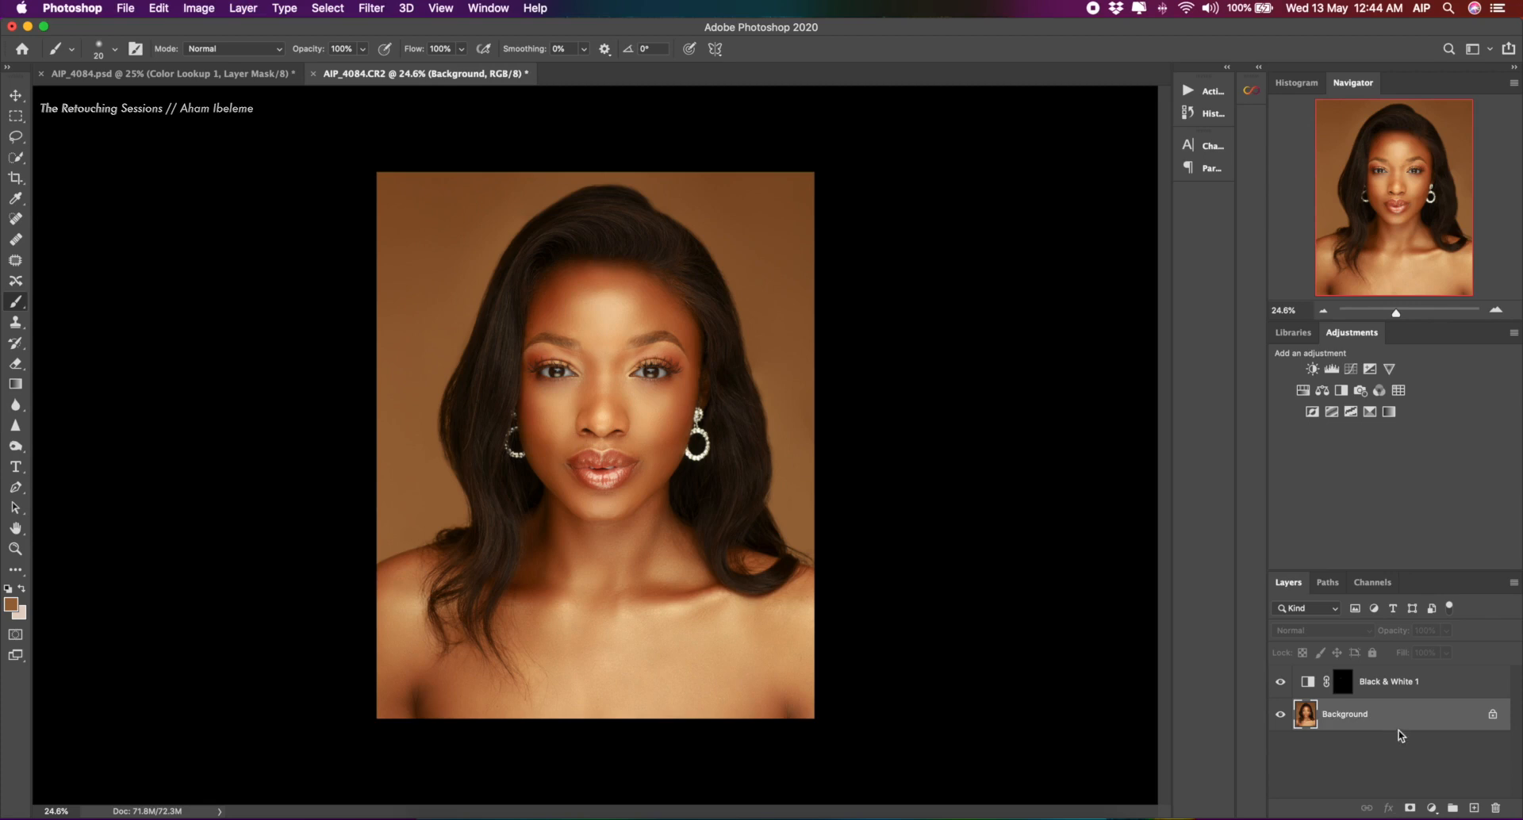
pyautogui.moveTo(1466, 723); pyautogui.dragTo(1474, 805)
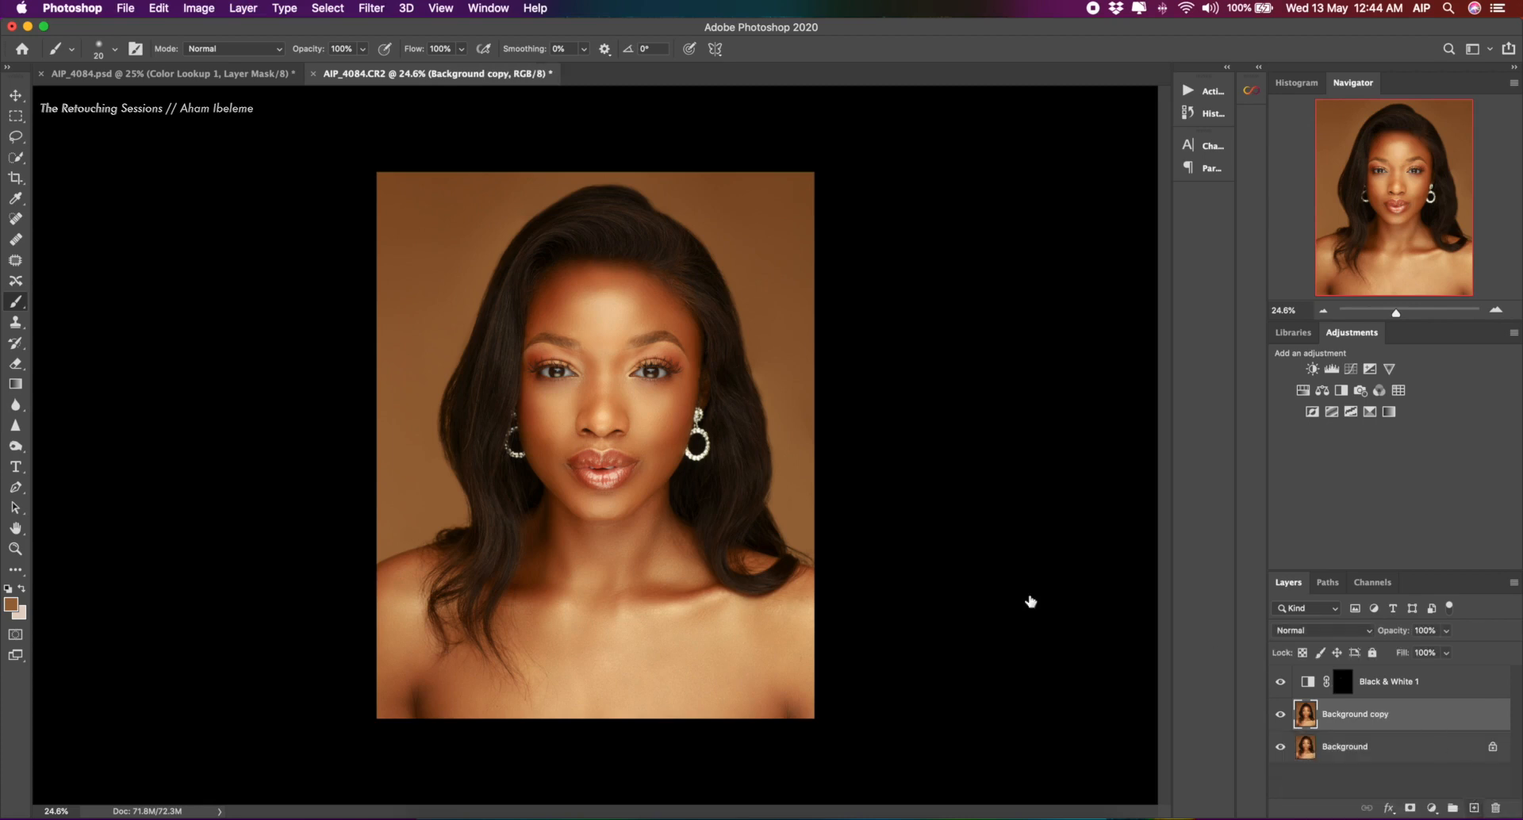
# Try the Dodge tool on the cheek with a 40 px brush at 100% exposure, and undo the strokes
pyautogui.scroll(5, 411, 343)
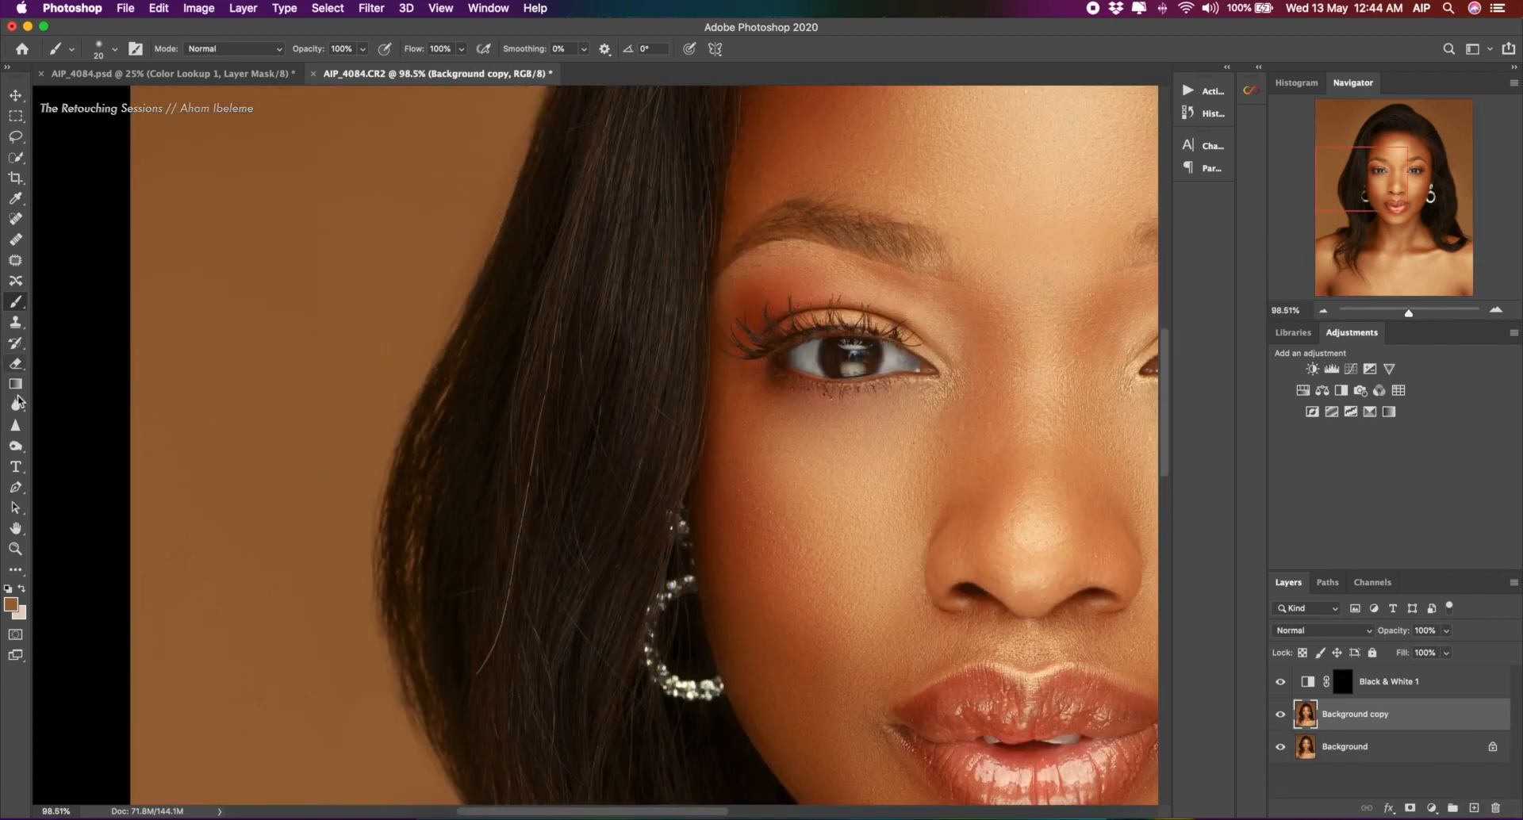
pyautogui.click(15, 446)
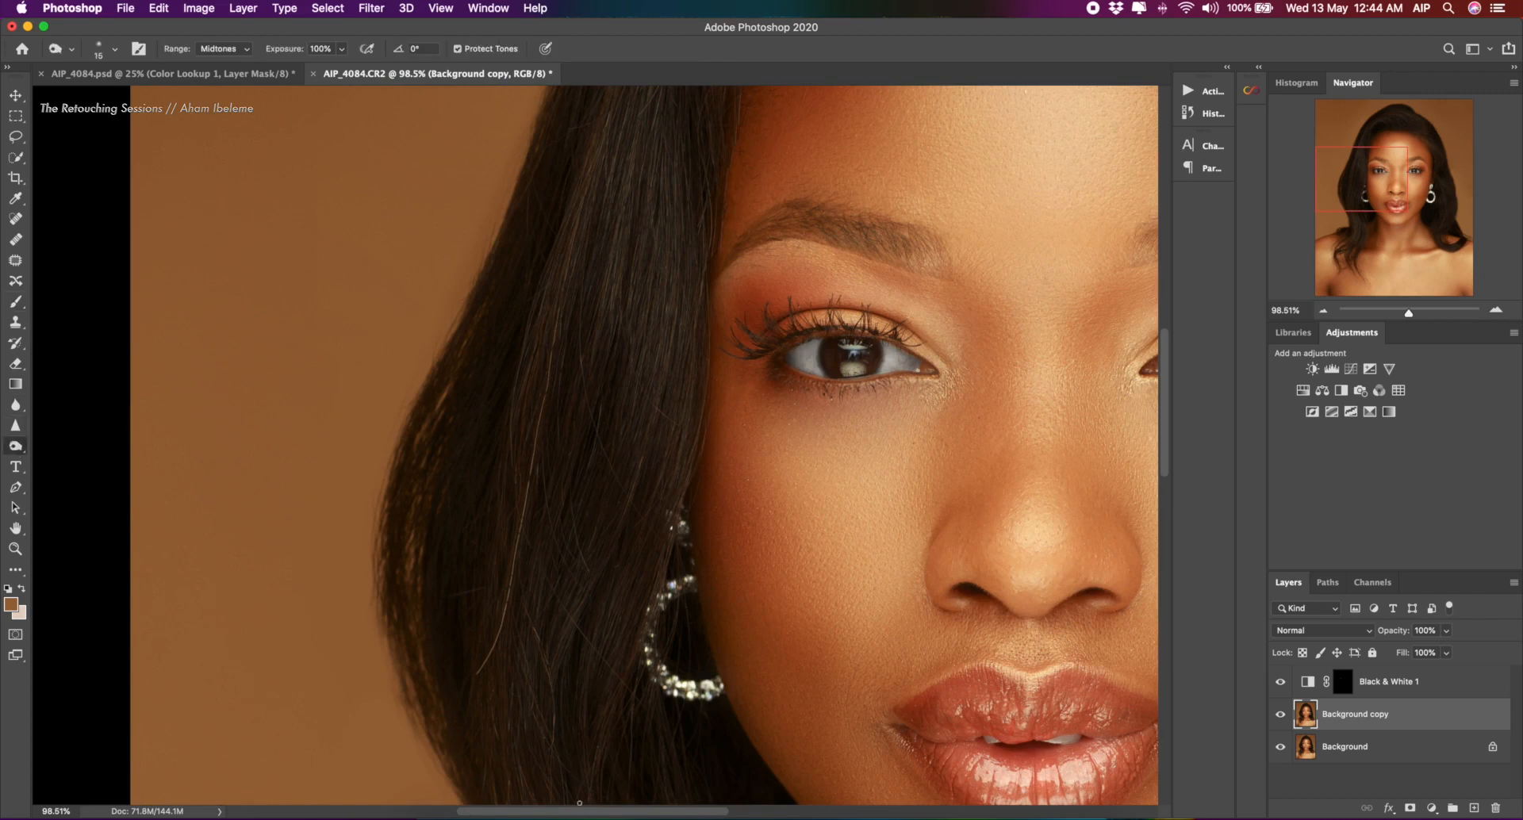
pyautogui.hscroll(5, 579, 802)
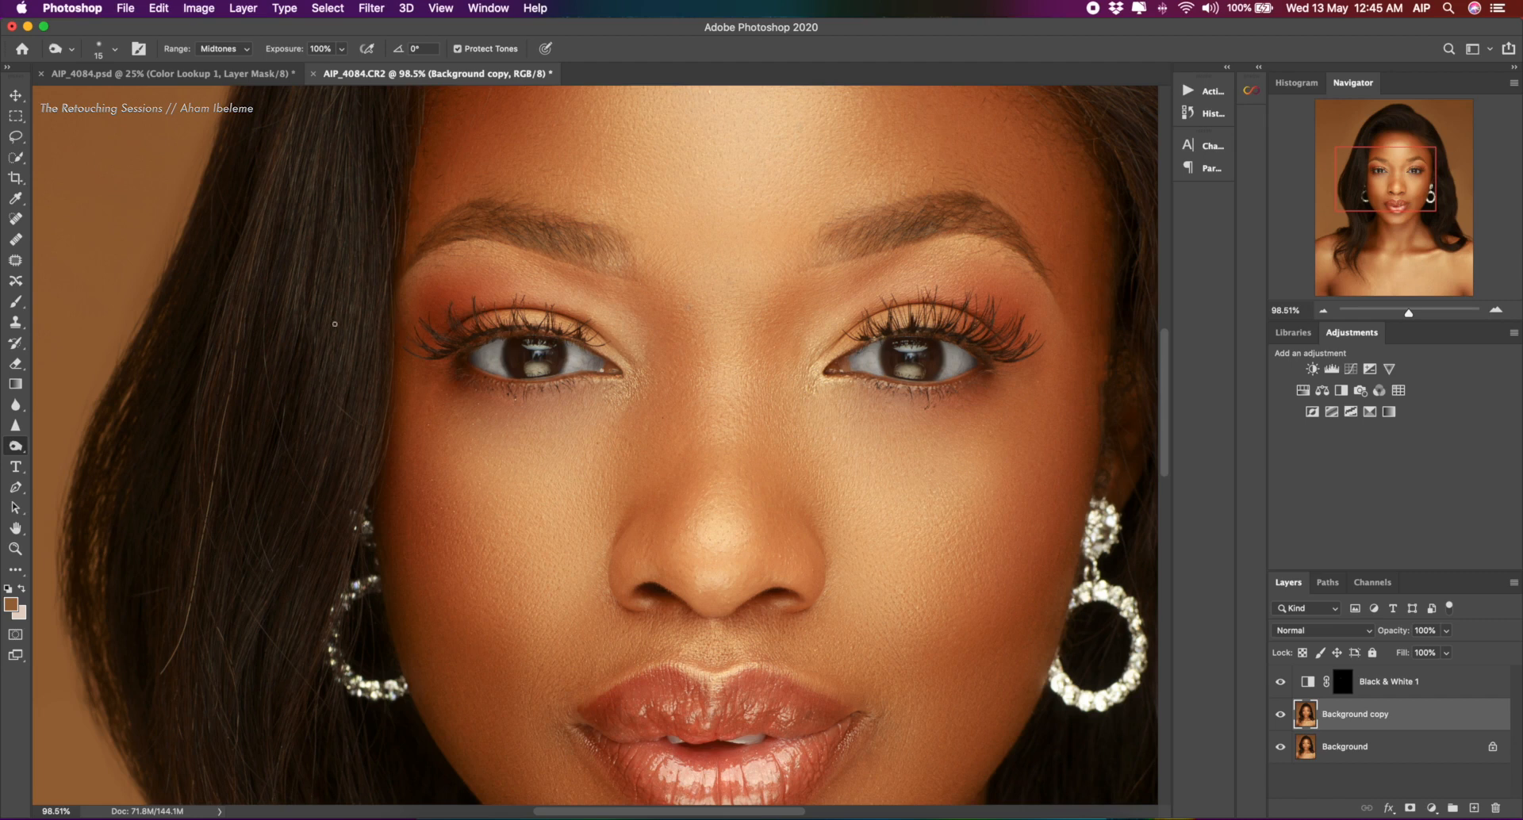
pyautogui.rightClick(16, 449)
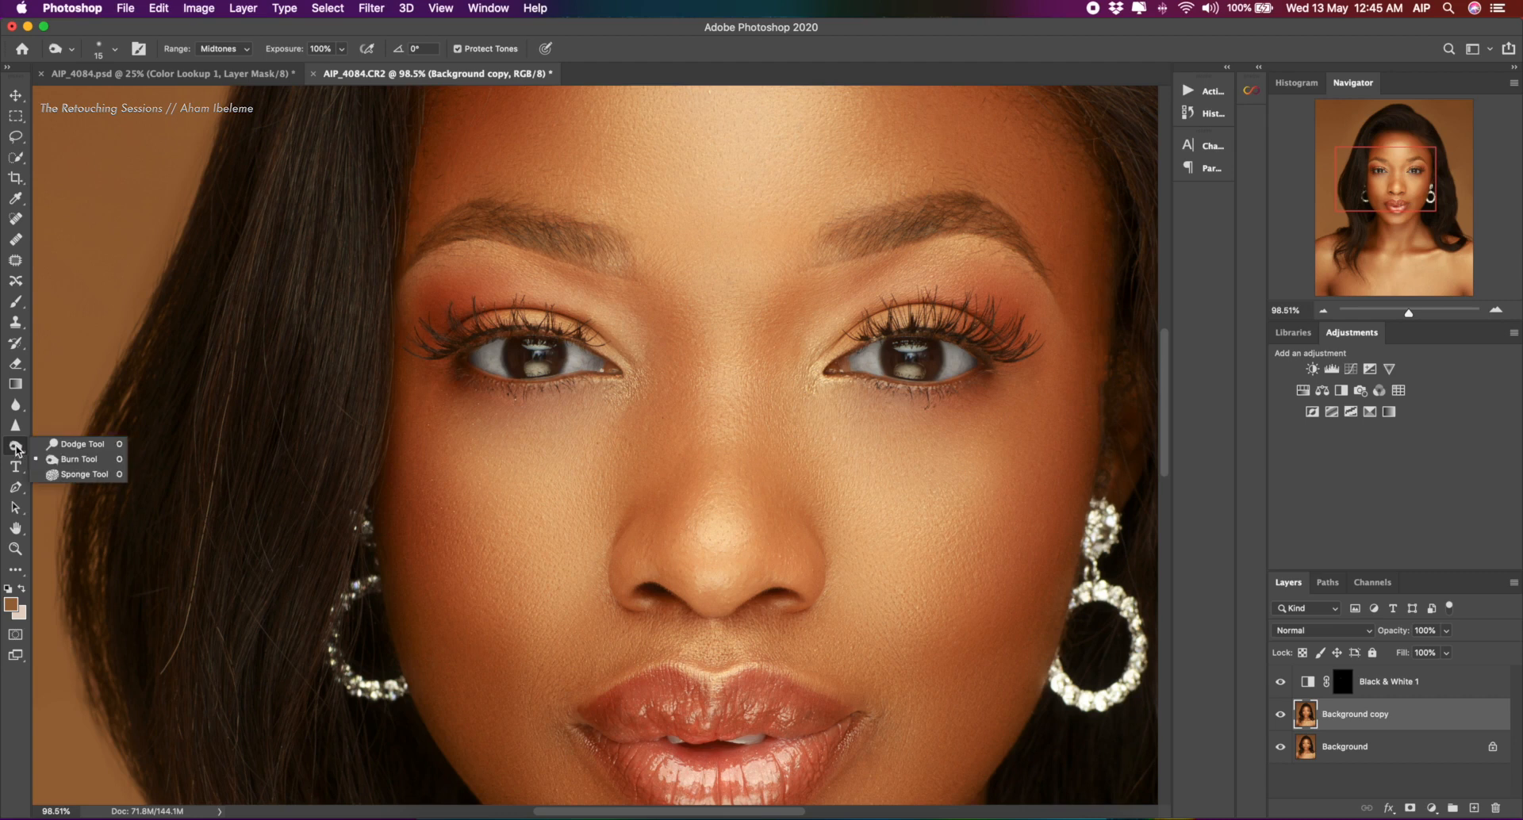
pyautogui.click(64, 459)
pyautogui.click(79, 444)
pyautogui.moveTo(409, 381)
pyautogui.mouseDown()
pyautogui.moveTo(469, 583)
pyautogui.moveTo(493, 416)
pyautogui.moveTo(507, 602)
pyautogui.moveTo(508, 483)
pyautogui.mouseUp()
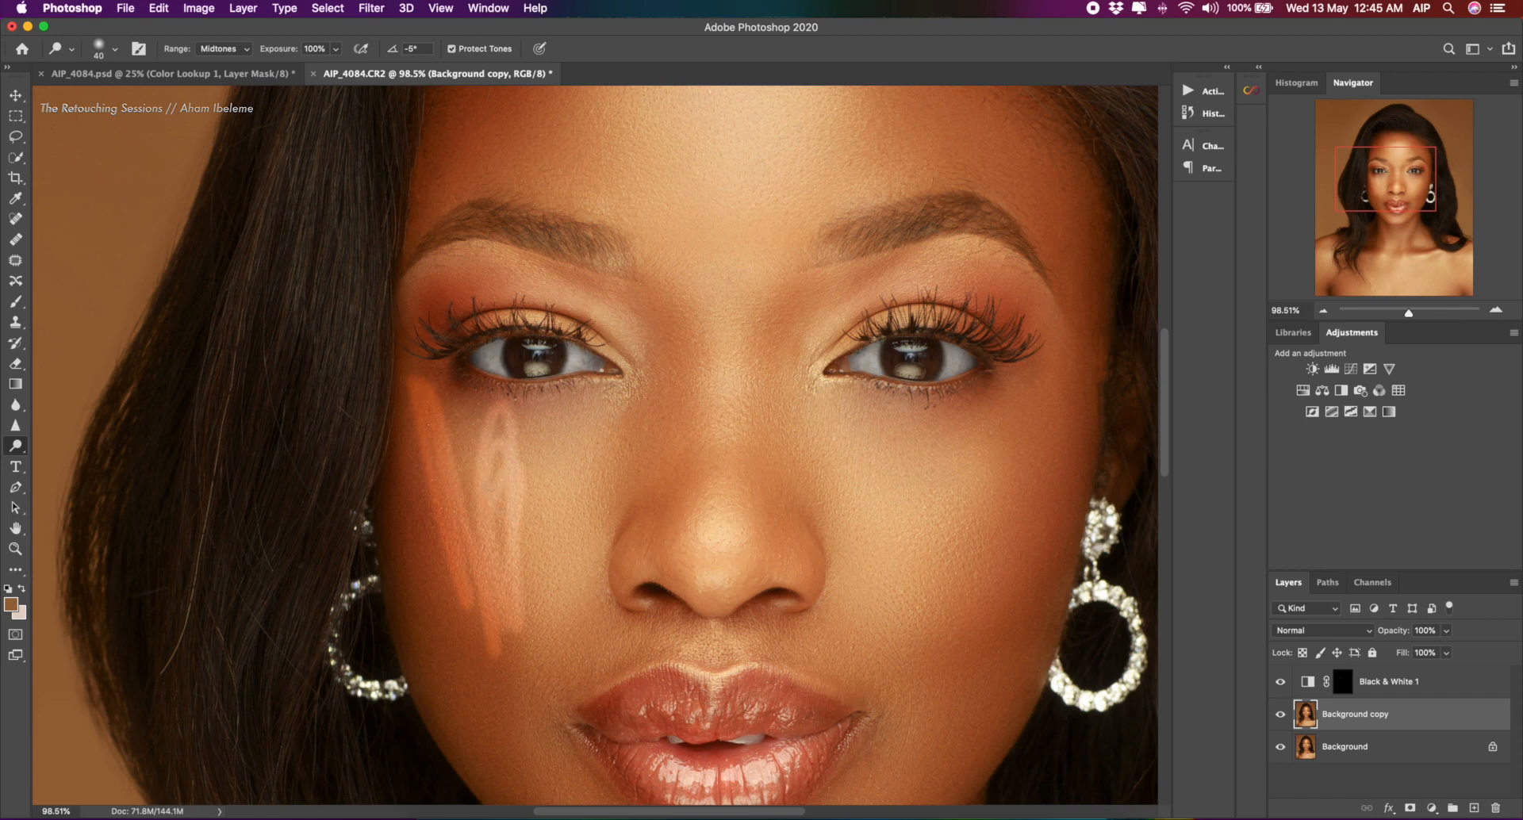
pyautogui.press('super+z')
# Try the Burn tool on the cheek with a small brush at 100% exposure, and undo the stroke
pyautogui.click(19, 448)
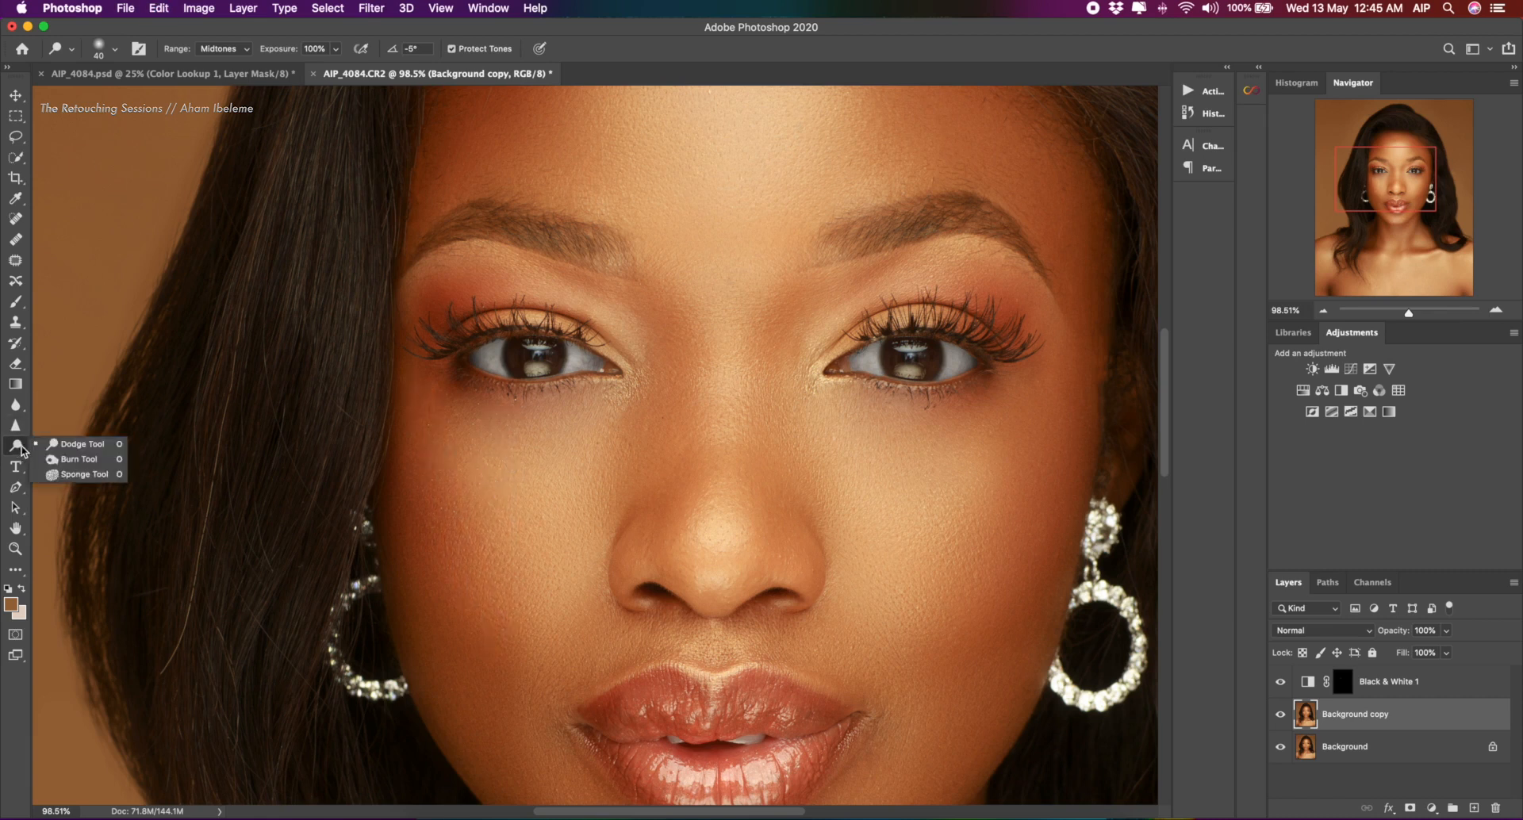
pyautogui.click(77, 459)
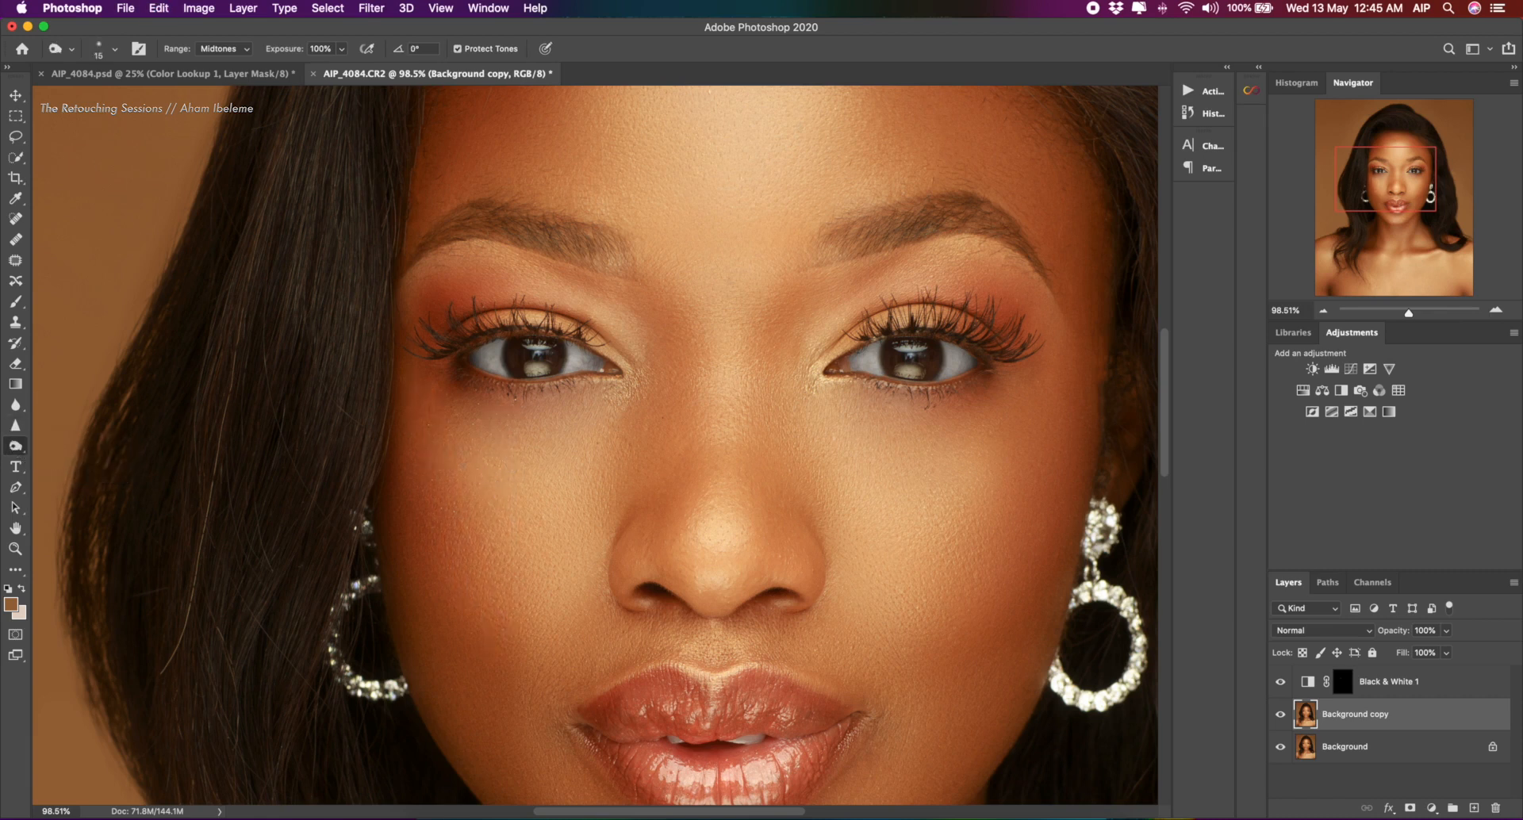
pyautogui.moveTo(456, 452)
pyautogui.mouseDown()
pyautogui.moveTo(488, 612)
pyautogui.moveTo(537, 472)
pyautogui.moveTo(506, 631)
pyautogui.moveTo(568, 569)
pyautogui.moveTo(481, 595)
pyautogui.moveTo(489, 563)
pyautogui.moveTo(441, 541)
pyautogui.moveTo(458, 595)
pyautogui.moveTo(452, 559)
pyautogui.mouseUp()
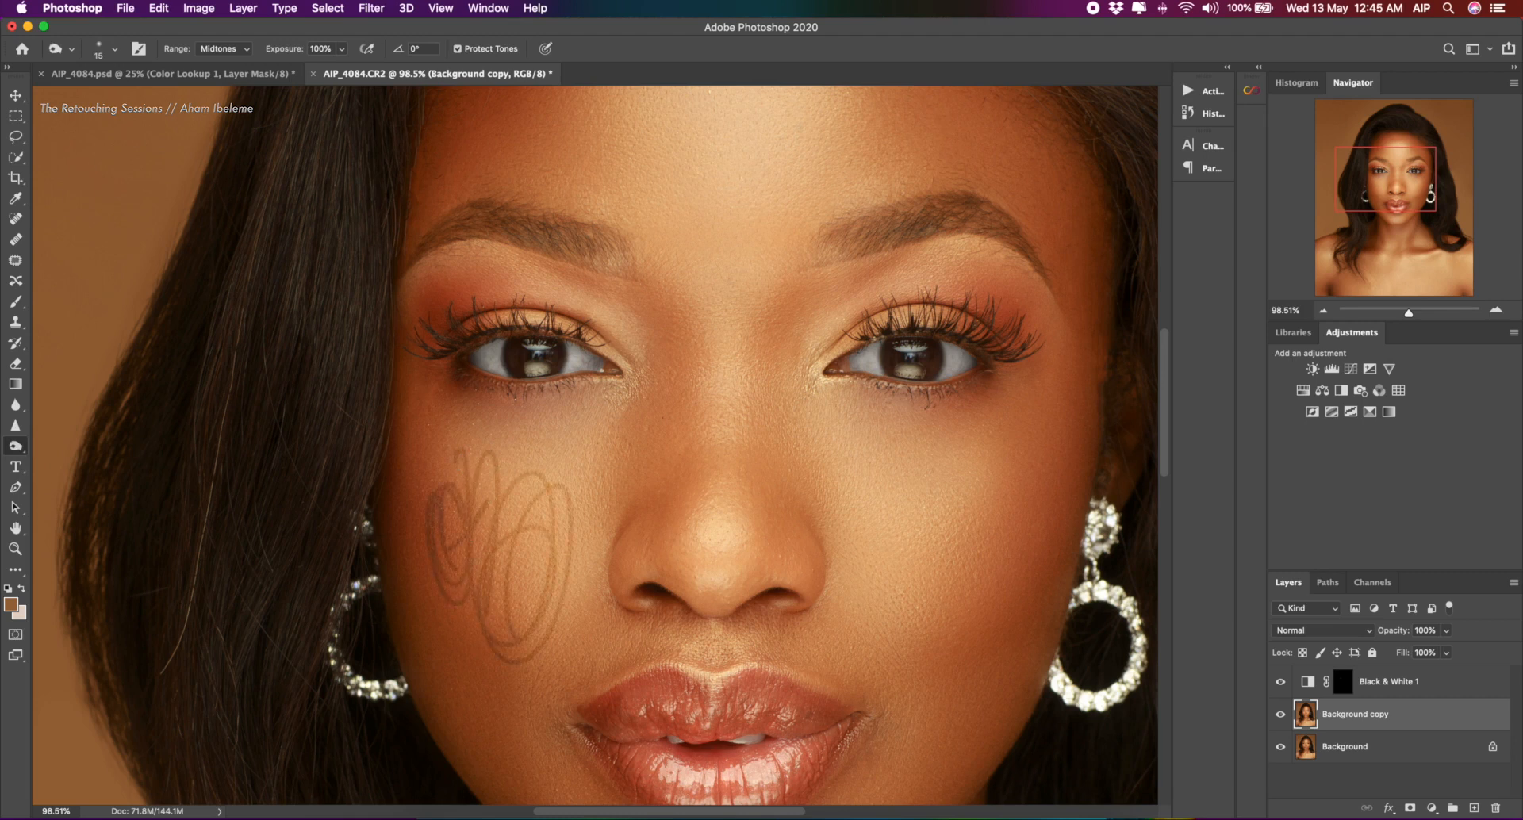
pyautogui.press('super+z')
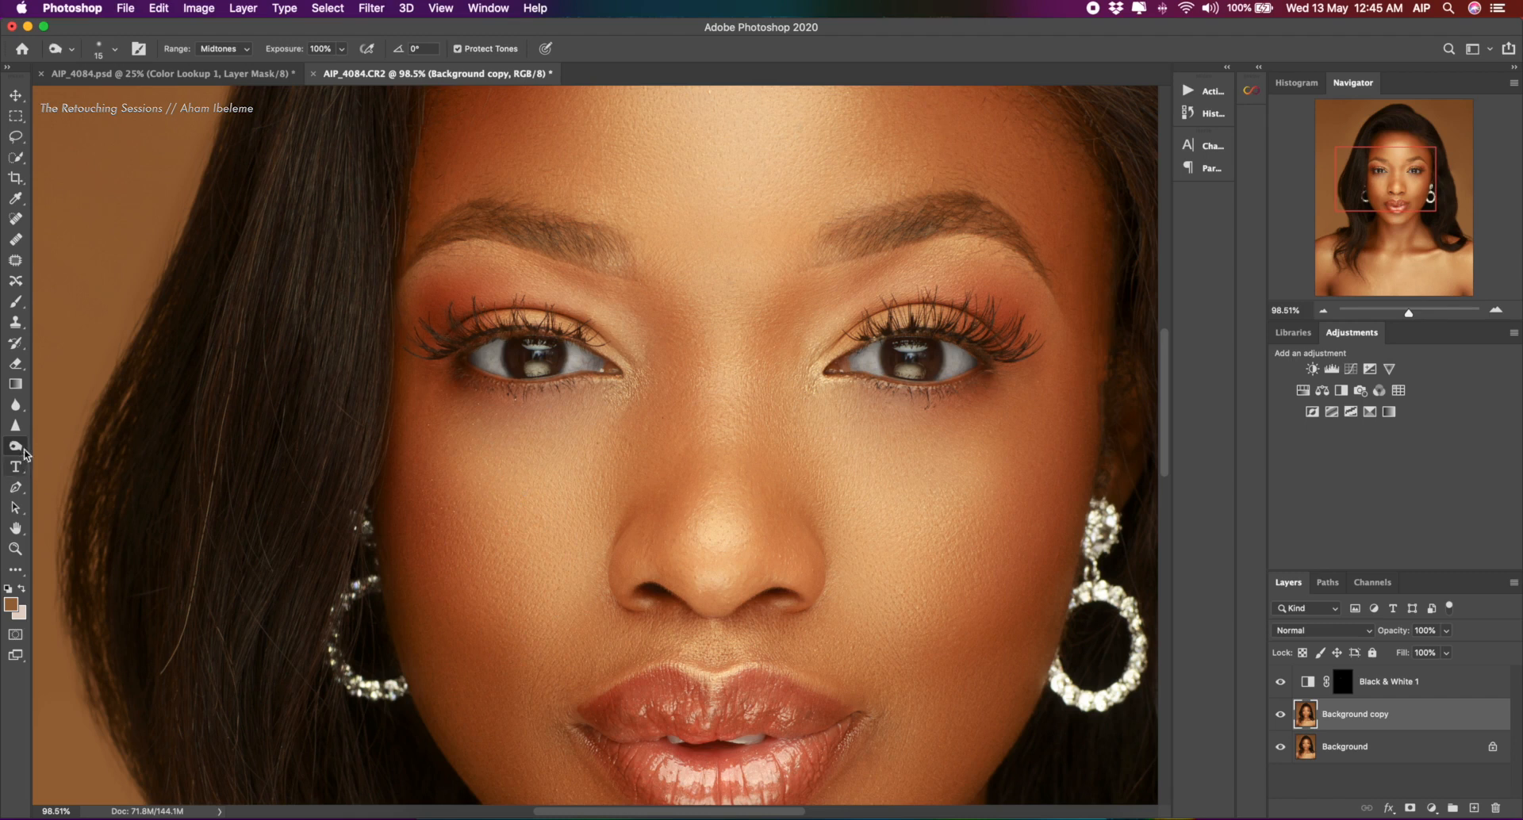
# Darken the lashes of both eyes on the Background copy layer with a very small Burn brush at 100% exposure on the midtones
pyautogui.scroll(5, 514, 332)
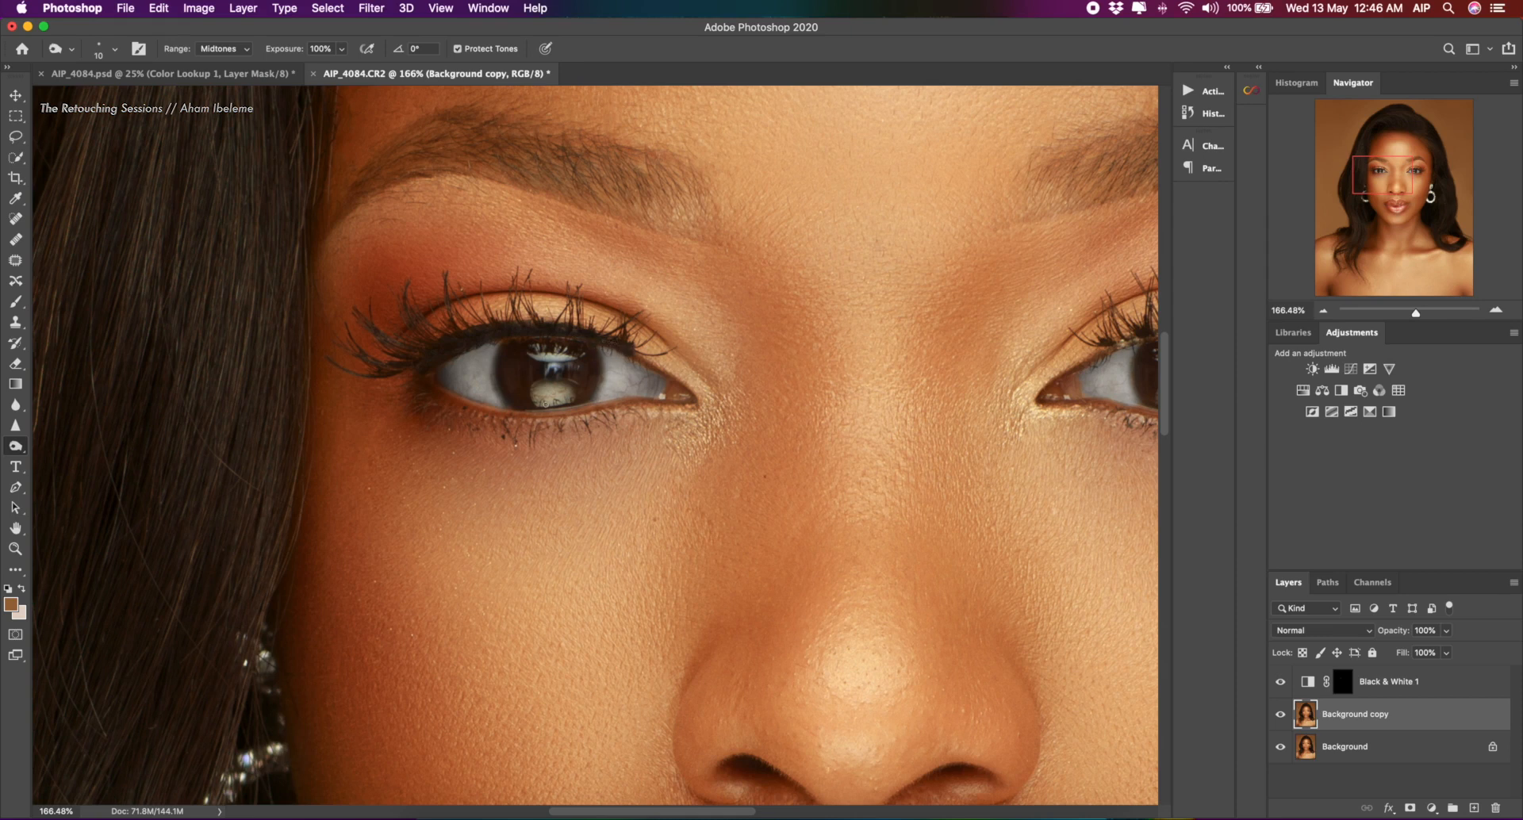
pyautogui.press('[')
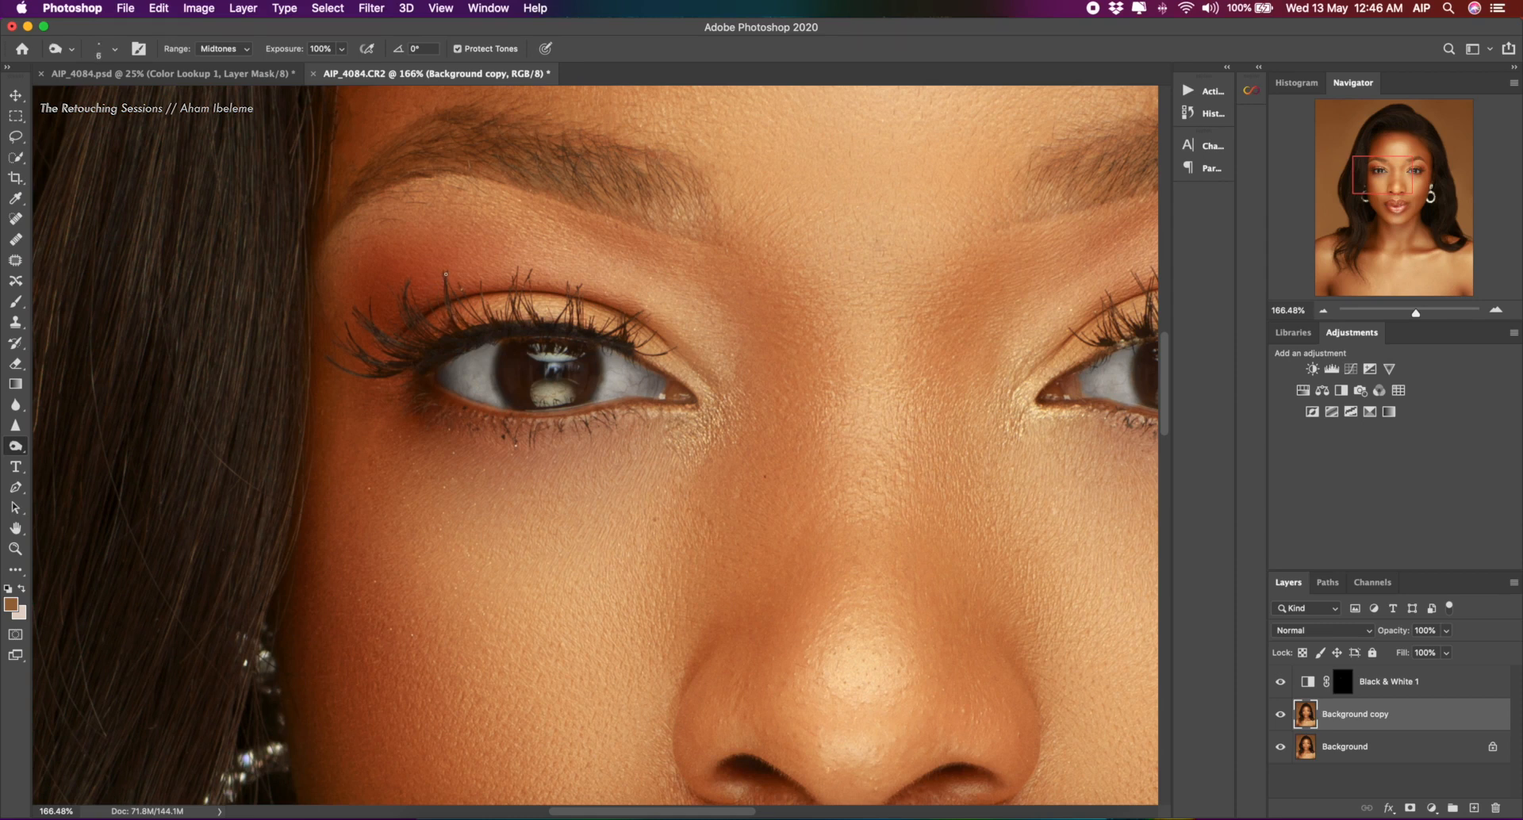
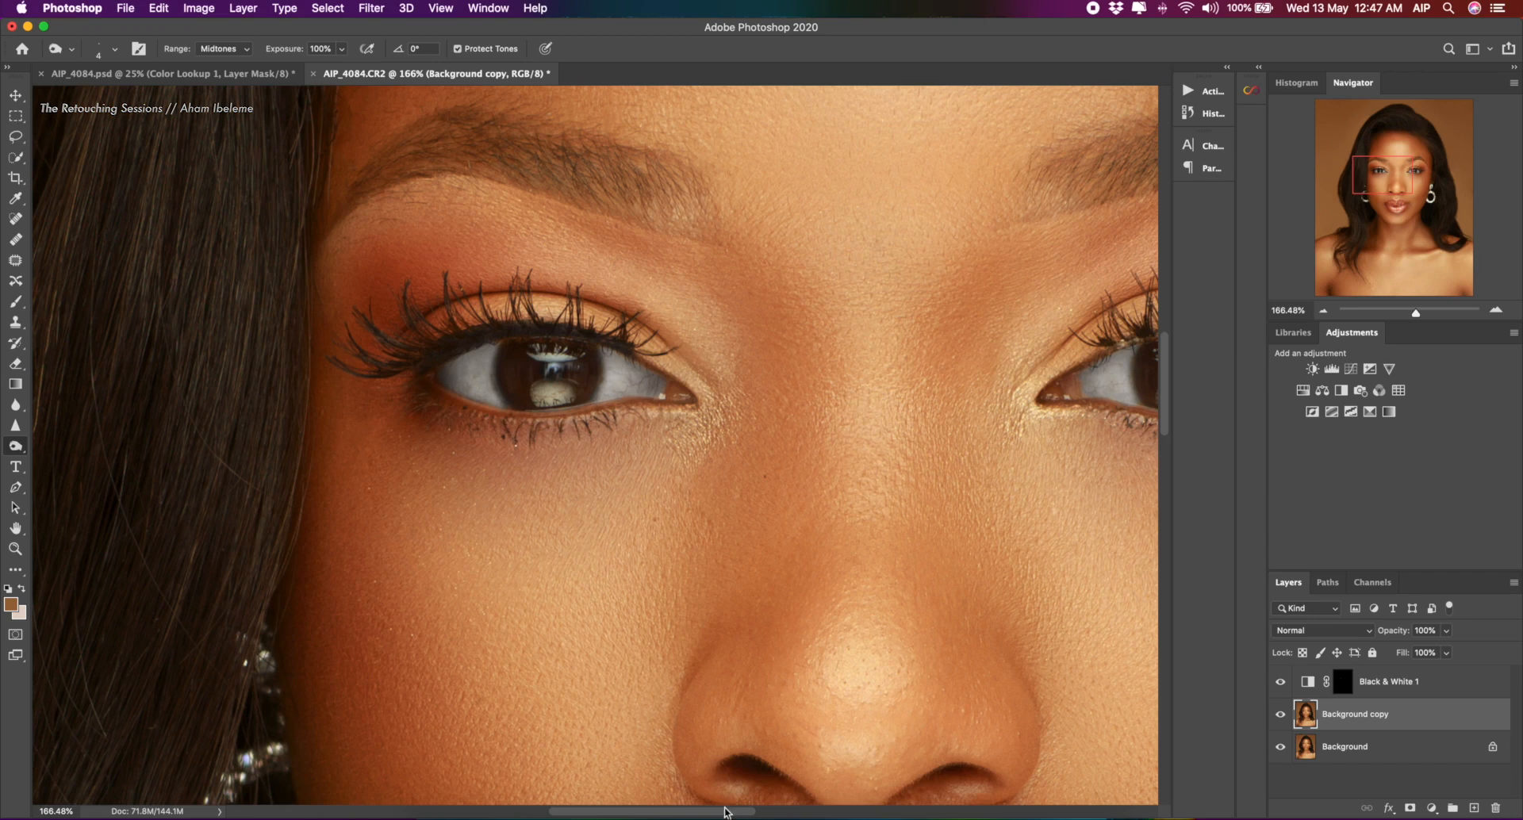
pyautogui.hscroll(3, 738, 811)
pyautogui.hscroll(8, 787, 809)
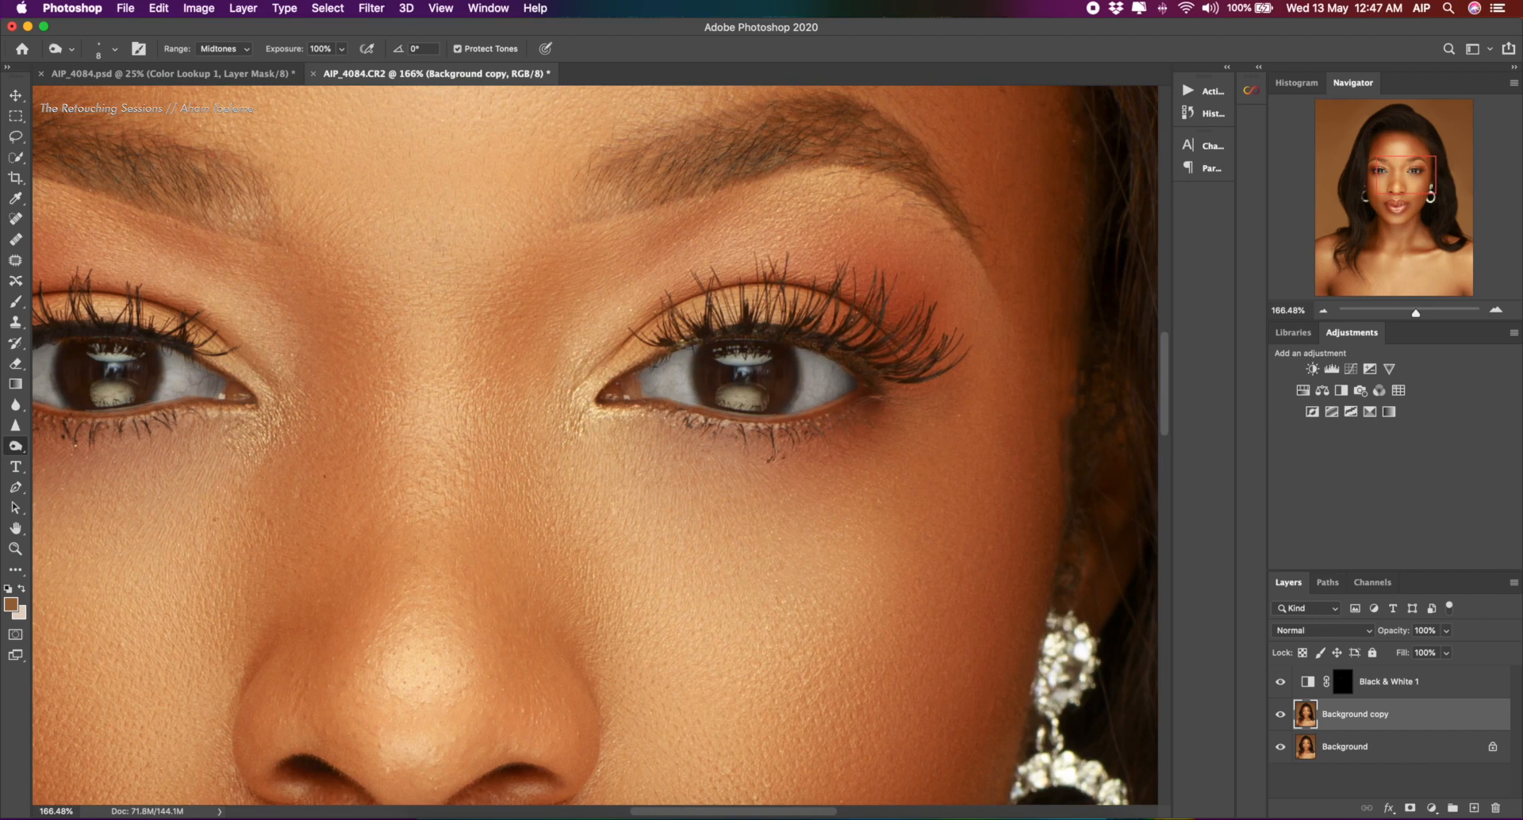
pyautogui.press(']')
pyautogui.press(']')
pyautogui.press(']')
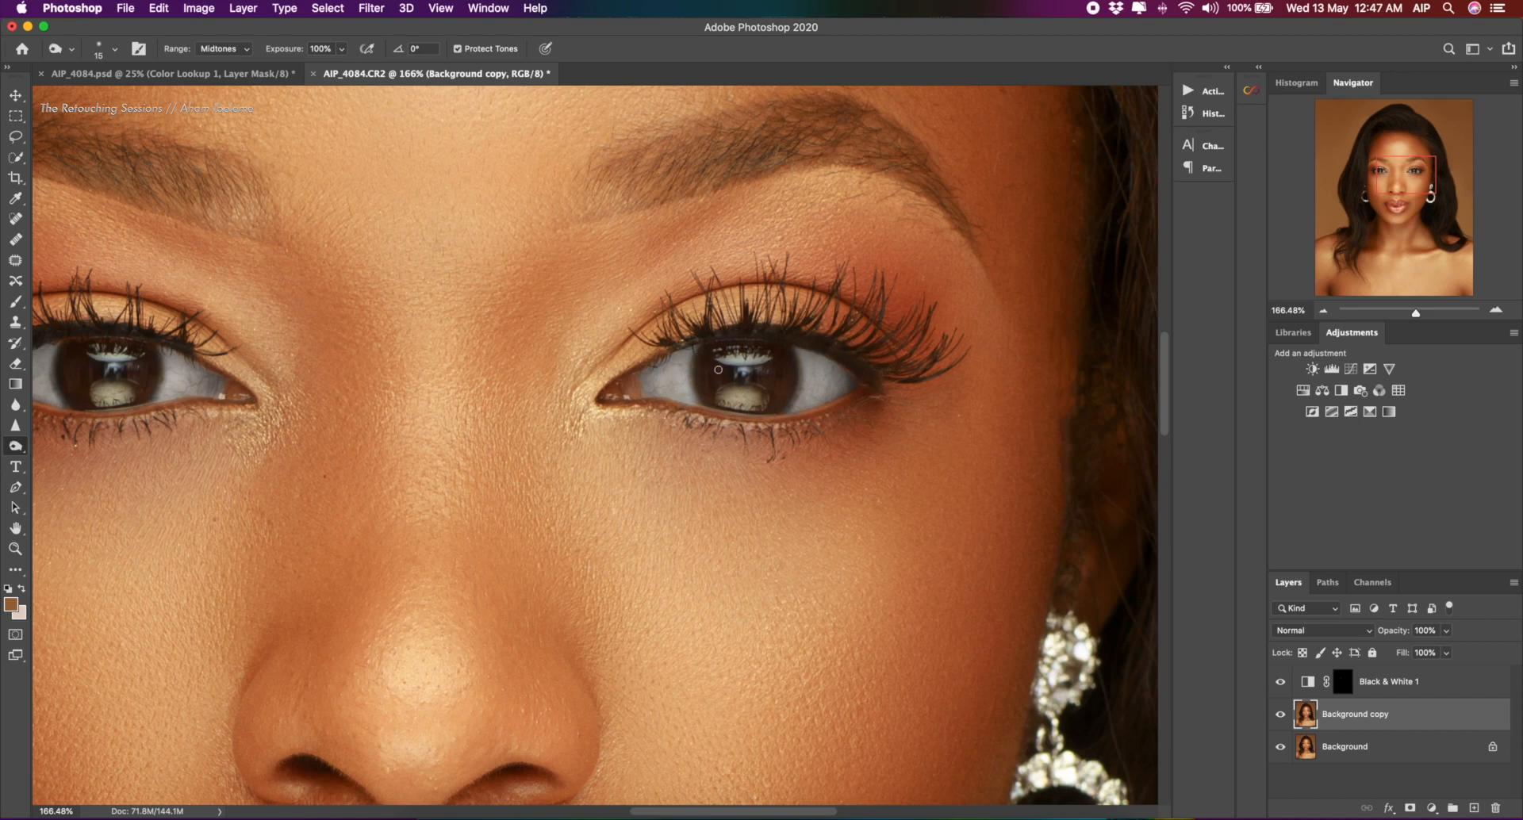
pyautogui.press('[')
pyautogui.moveTo(717, 284)
pyautogui.mouseDown()
pyautogui.moveTo(738, 324)
pyautogui.moveTo(723, 326)
pyautogui.mouseUp()
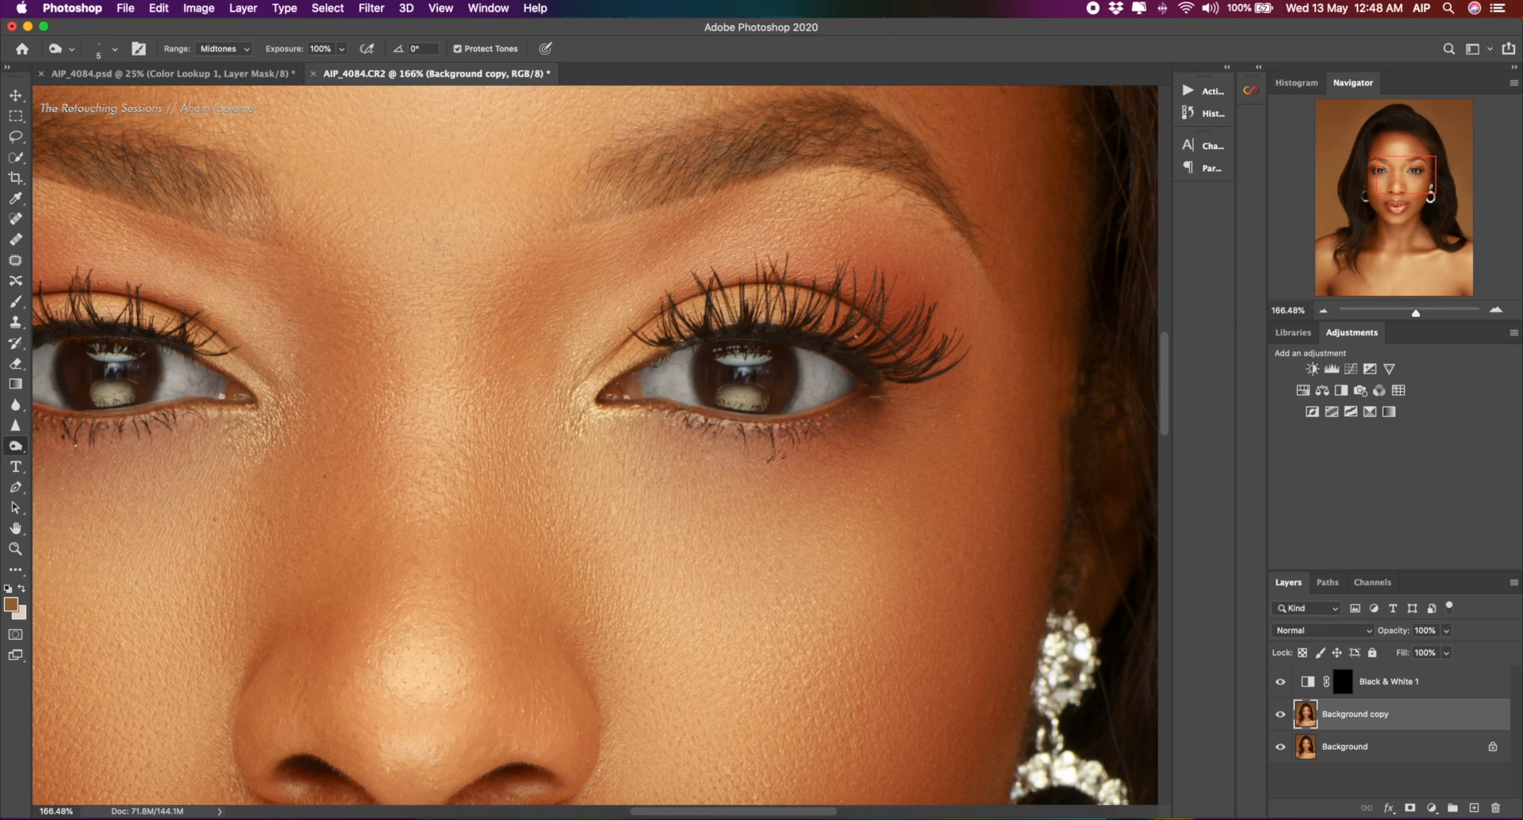
# Compare the lashes in the portrait with the Background copy layer hidden and shown
pyautogui.scroll(-10, 830, 344)
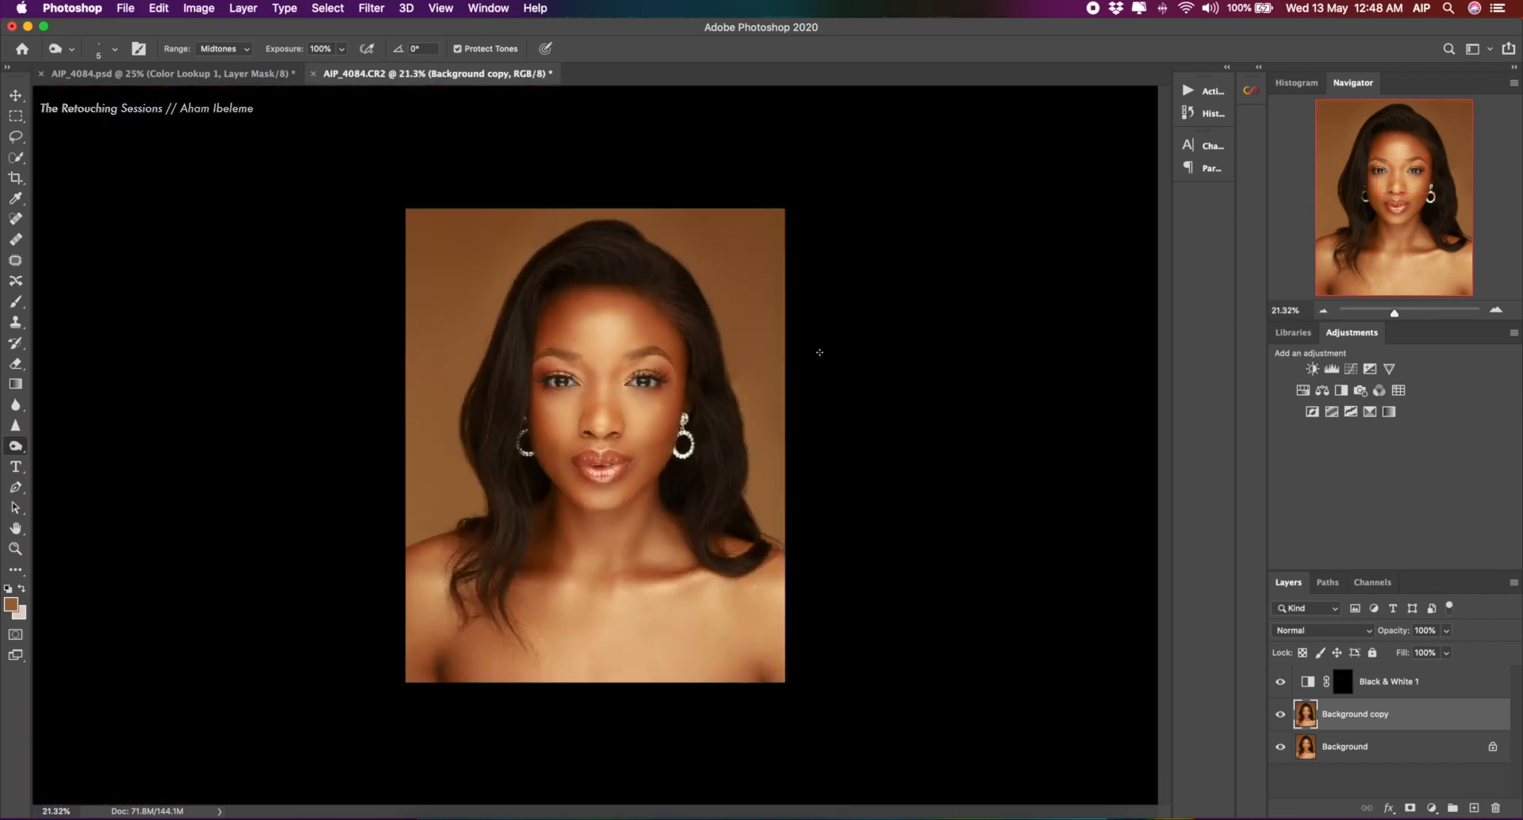
pyautogui.scroll(1, 760, 409)
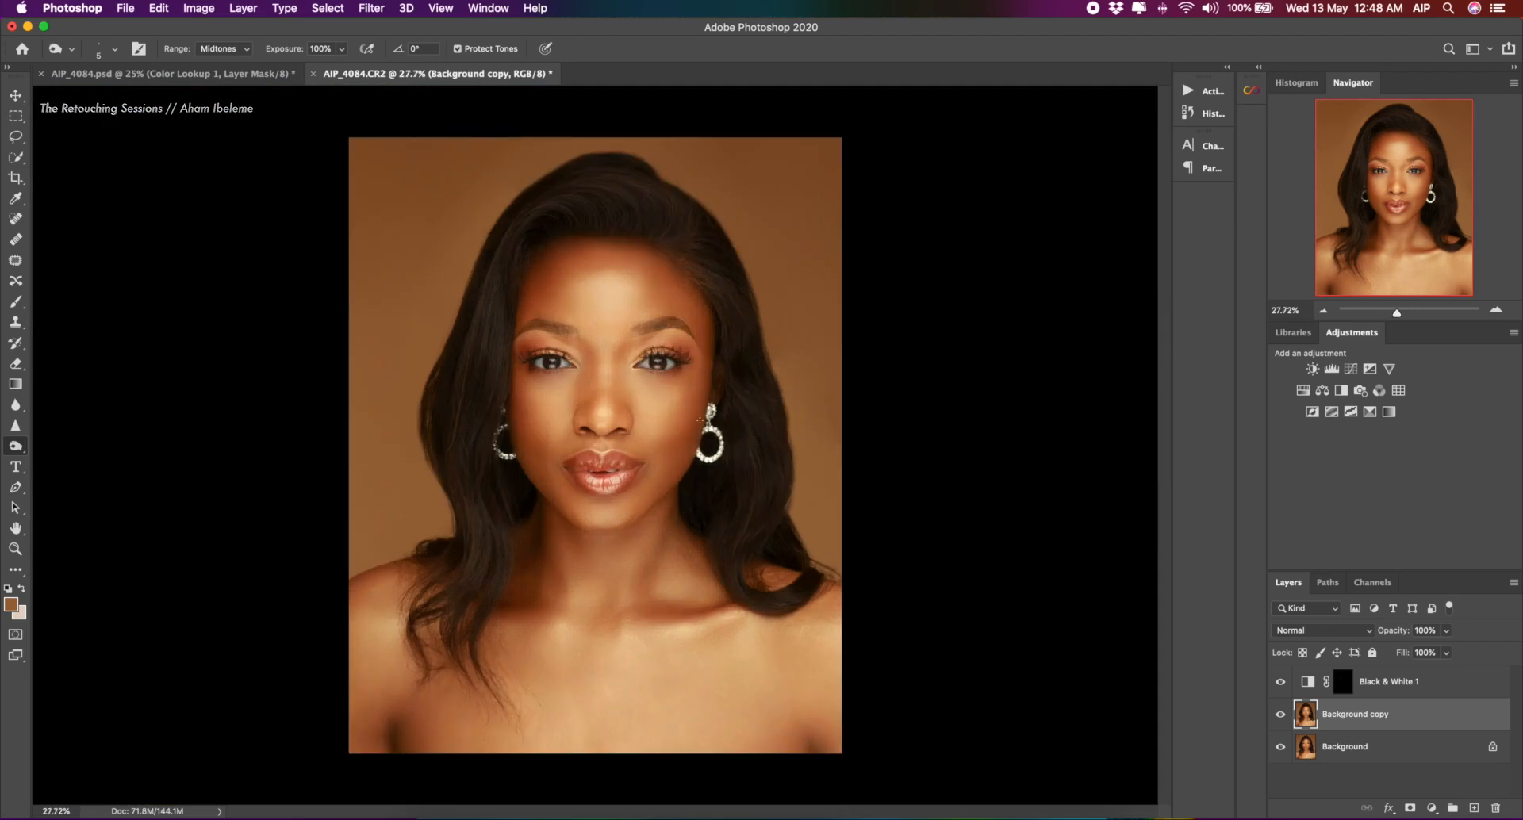
pyautogui.scroll(1, 701, 420)
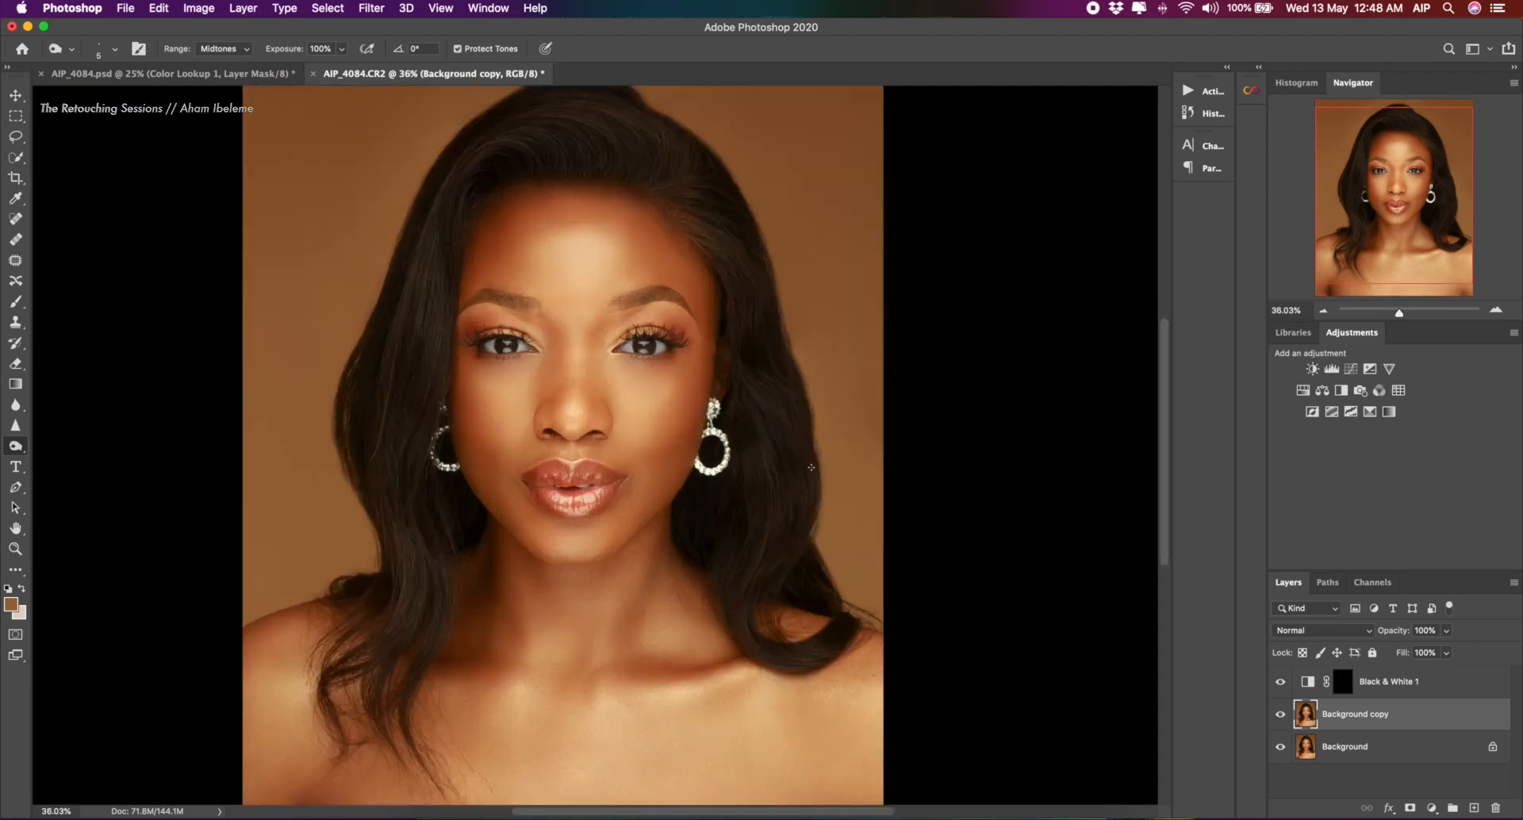
pyautogui.click(1280, 715)
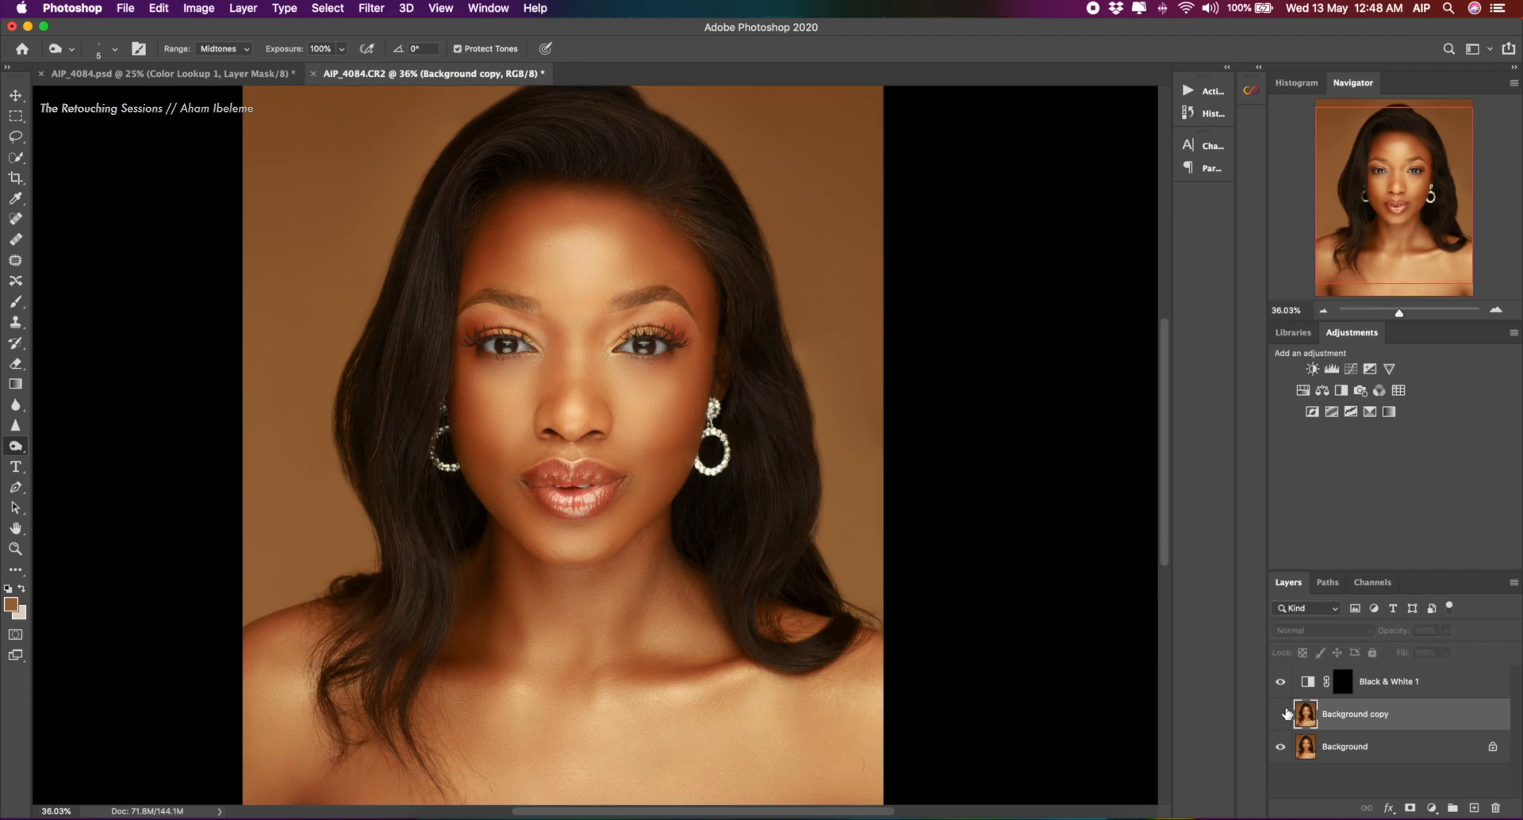
pyautogui.click(1279, 715)
pyautogui.click(1280, 714)
pyautogui.click(1282, 715)
pyautogui.click(1281, 715)
pyautogui.click(1281, 715)
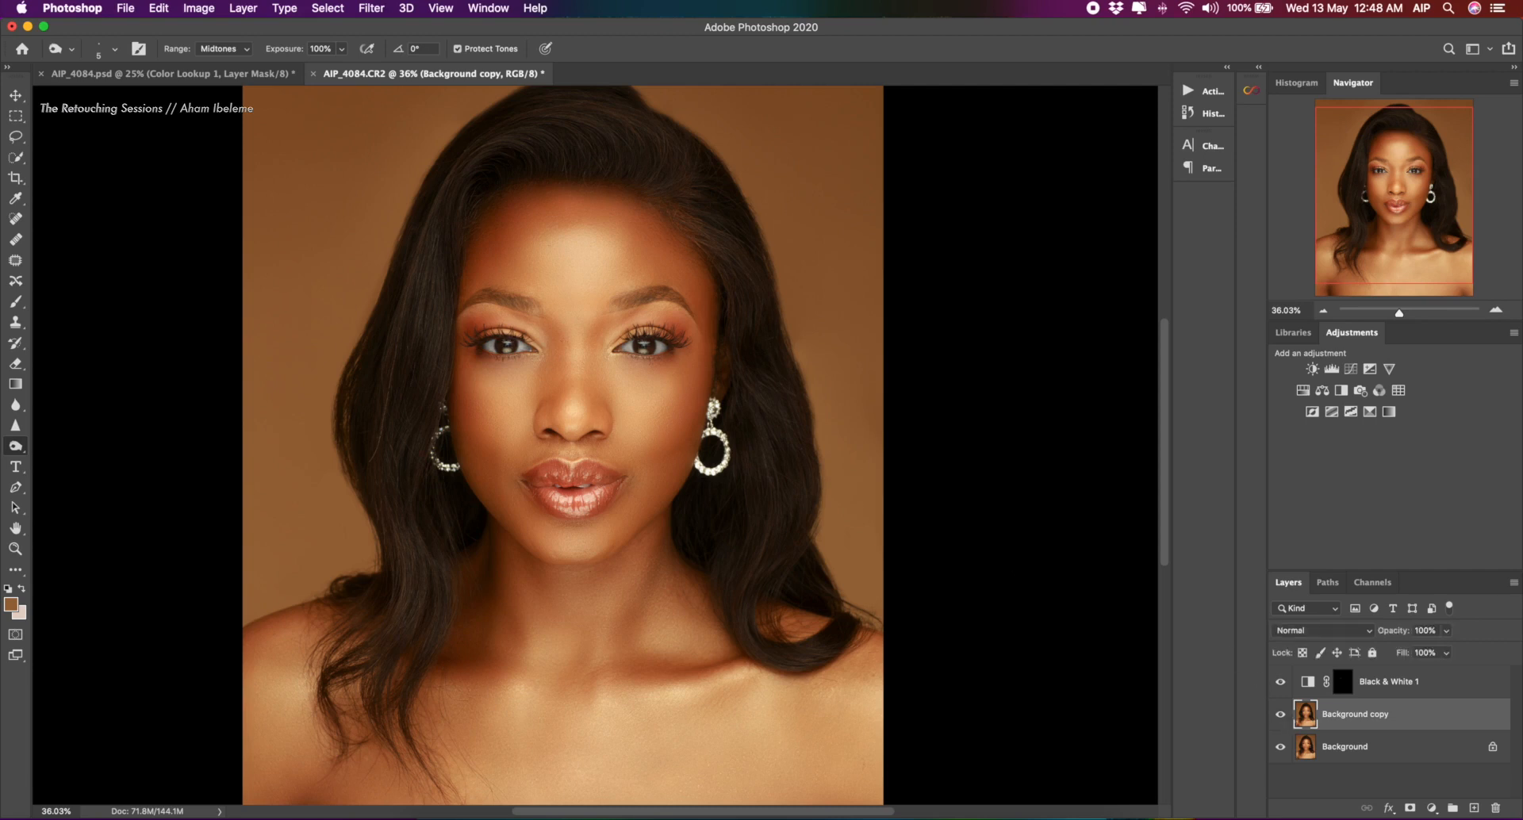
# Darken the eyebrows on the Background copy layer with a 10 px Burn brush, setting the exposure to 30% and raising it to 54%
pyautogui.scroll(5, 564, 339)
pyautogui.scroll(2, 577, 355)
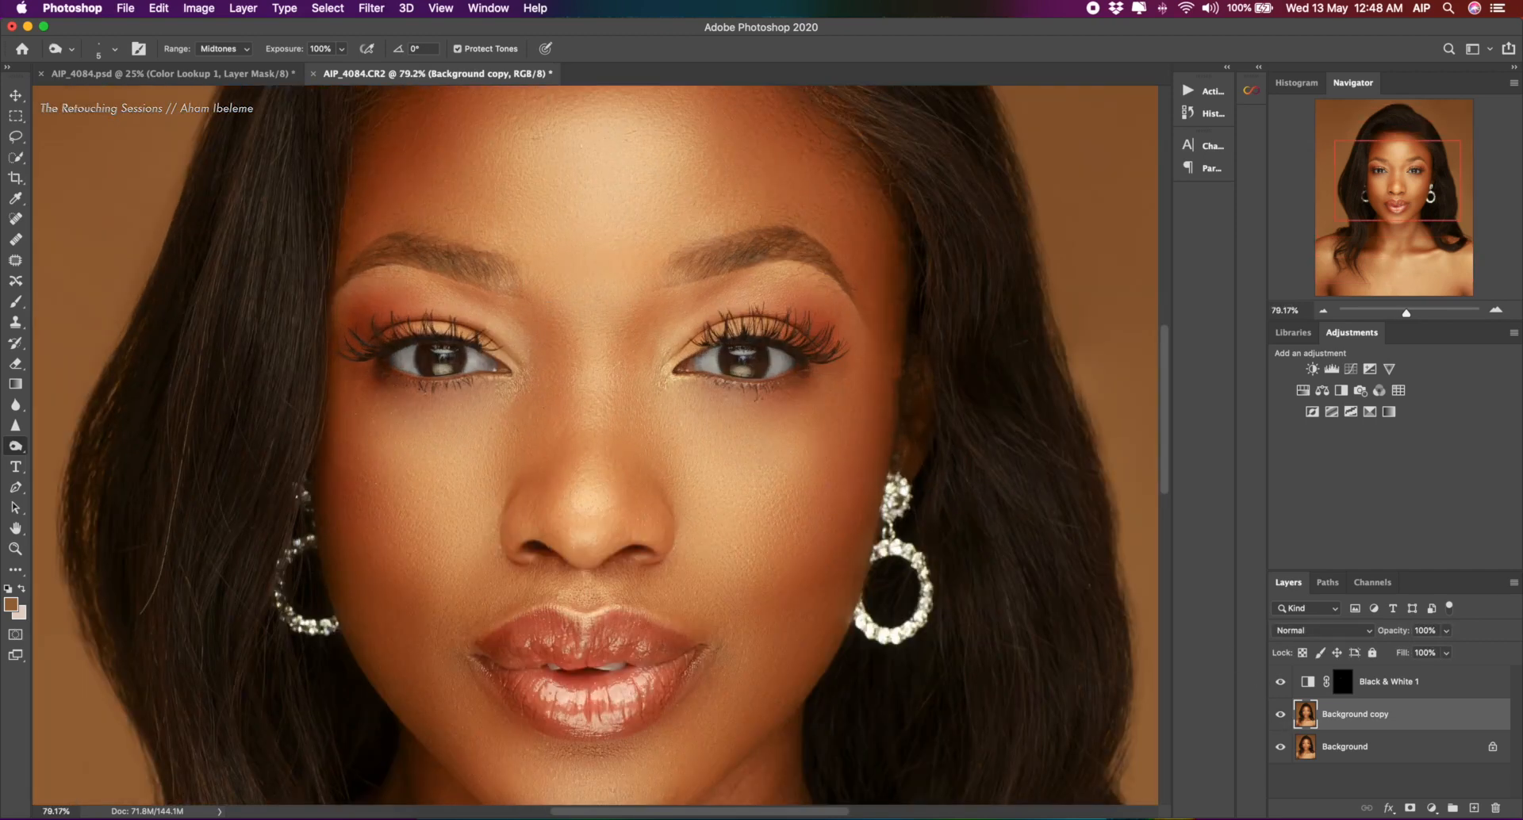
pyautogui.click(16, 449)
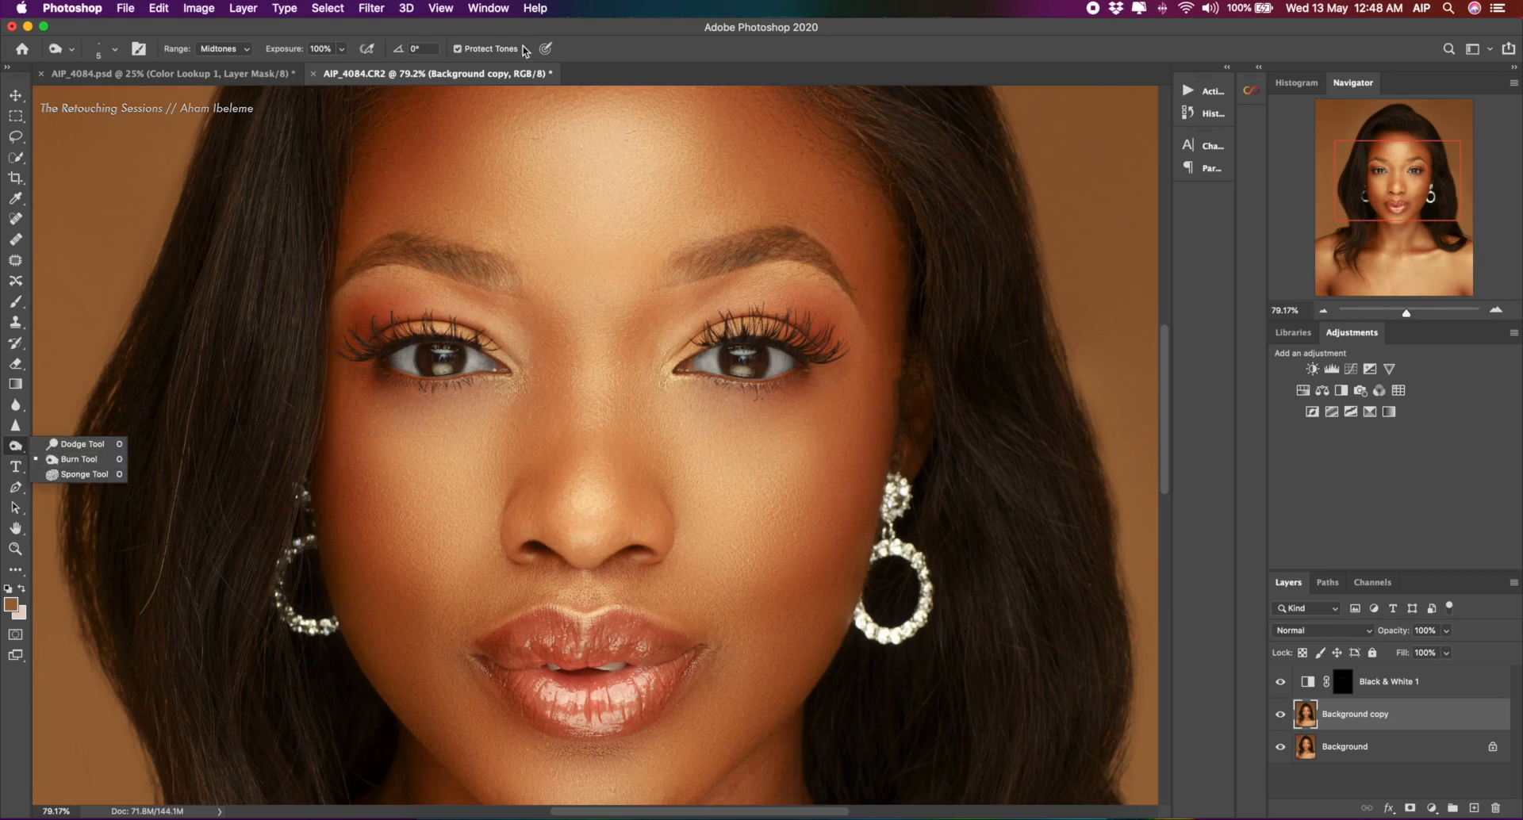
pyautogui.click(590, 34)
pyautogui.click(341, 49)
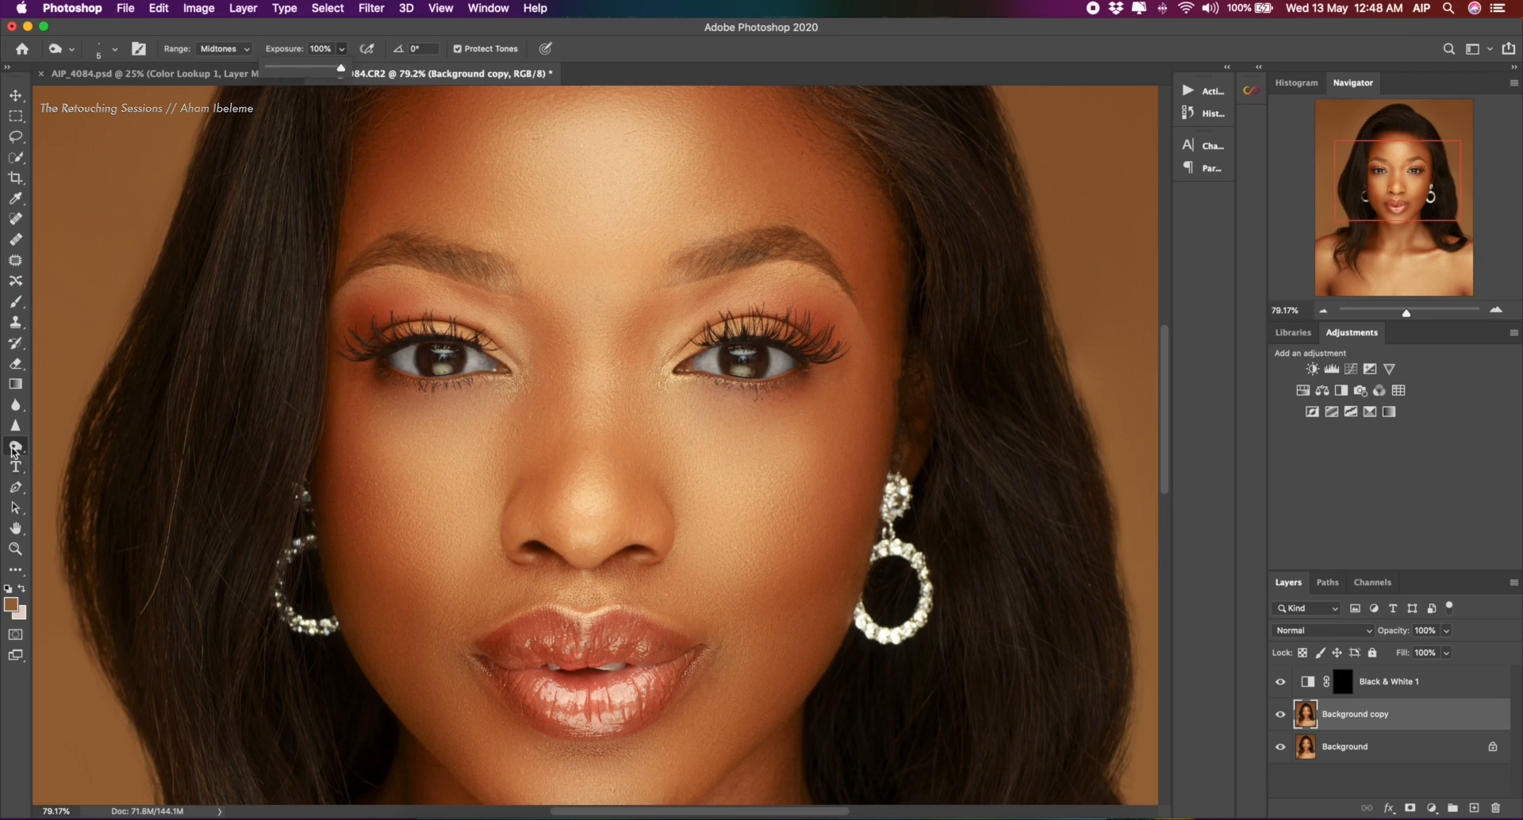
pyautogui.click(301, 70)
pyautogui.click(292, 68)
pyautogui.moveTo(291, 67); pyautogui.dragTo(290, 68)
pyautogui.click(578, 33)
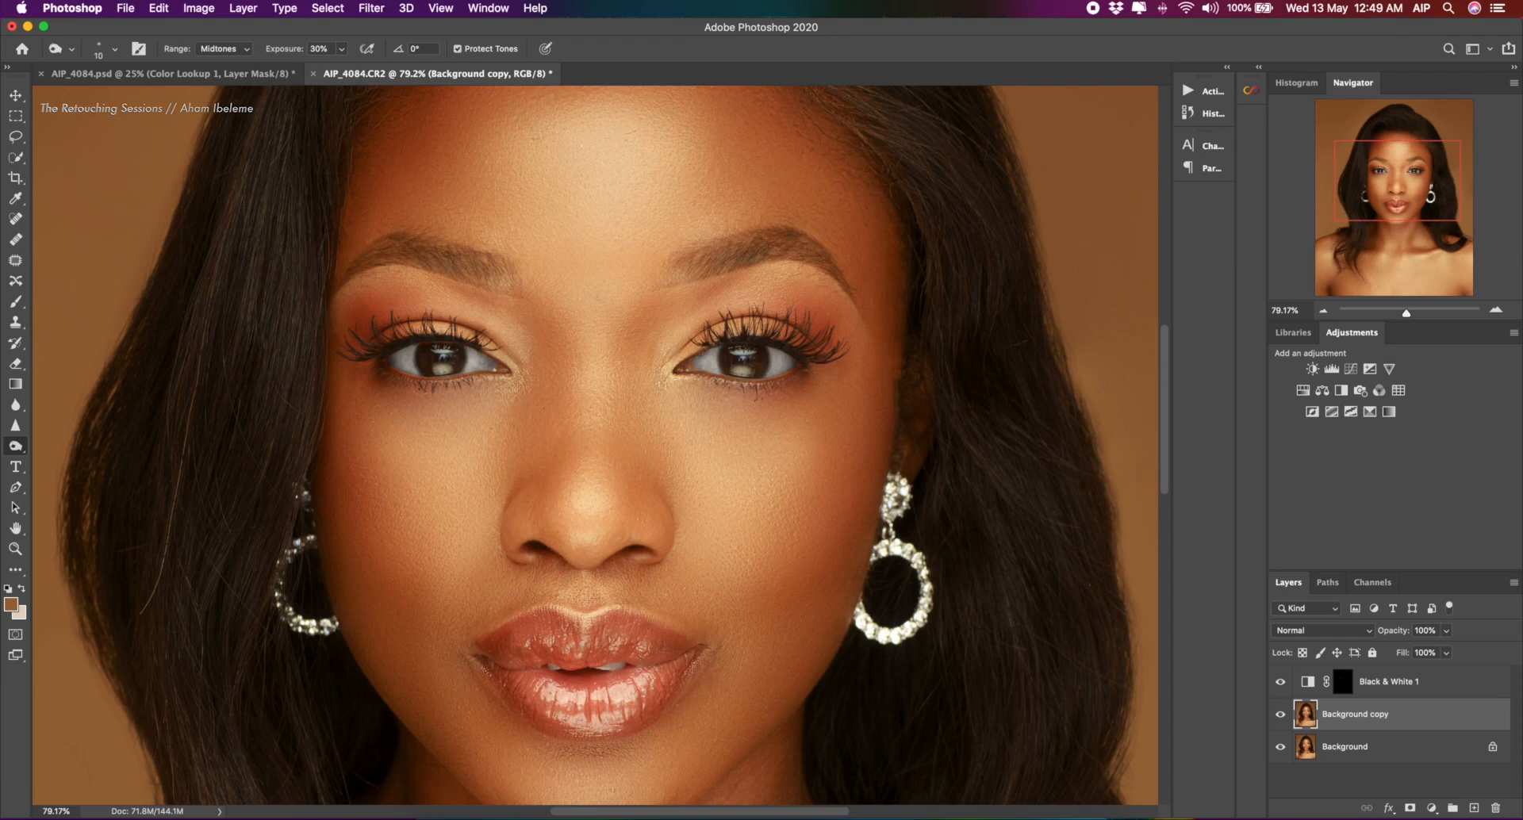
pyautogui.click(341, 48)
pyautogui.moveTo(343, 70); pyautogui.dragTo(361, 72)
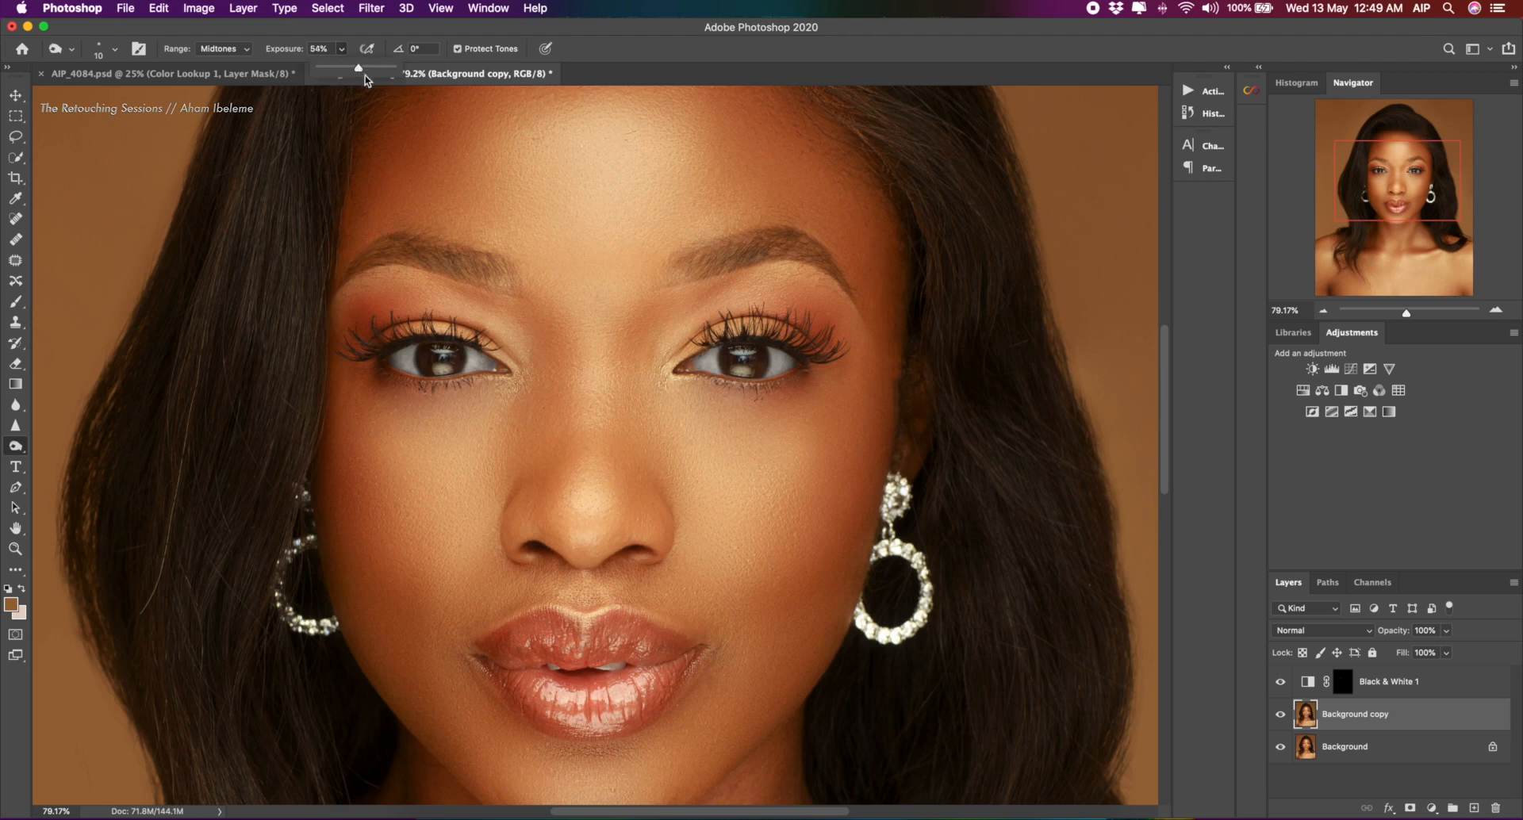
pyautogui.click(474, 253)
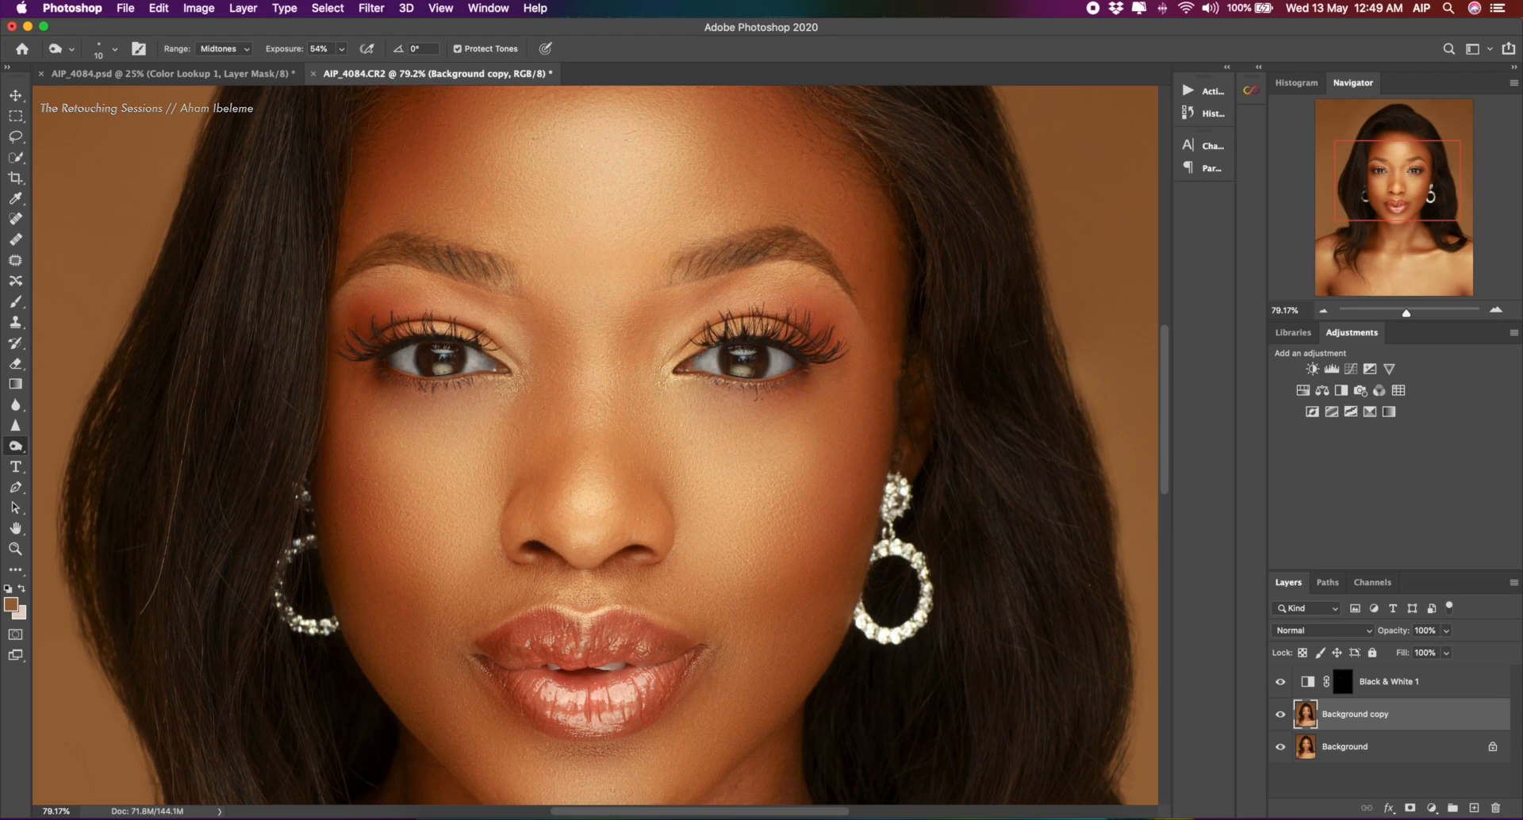
# Examine the full portrait and compare the eyebrows and lashes with the Background copy layer hidden and shown
pyautogui.scroll(-8, 773, 350)
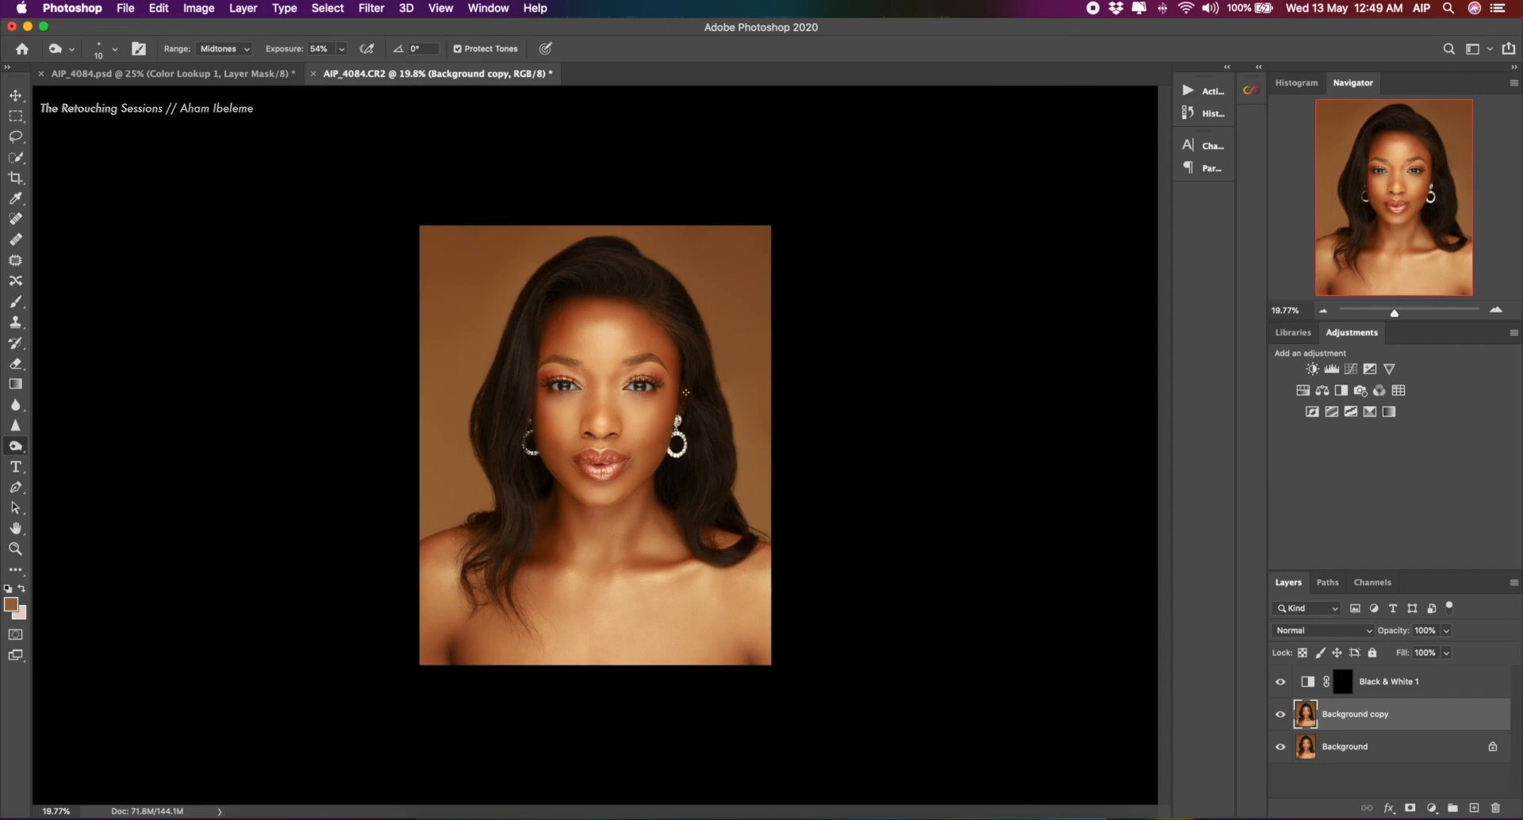
pyautogui.scroll(2, 692, 411)
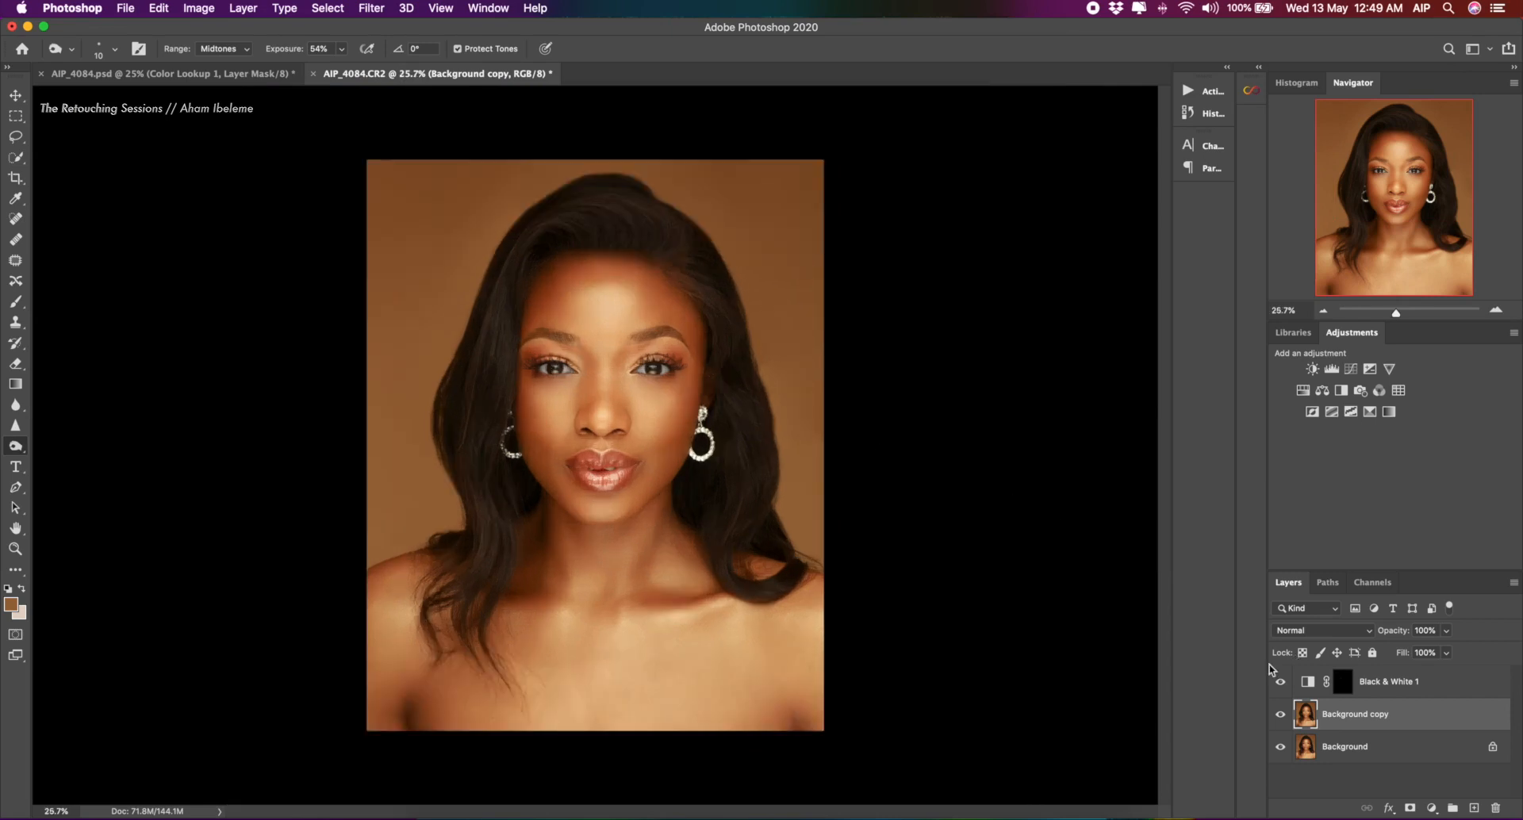
pyautogui.click(1280, 715)
pyautogui.click(1281, 716)
pyautogui.click(1283, 717)
pyautogui.click(1282, 715)
pyautogui.scroll(-1, 700, 525)
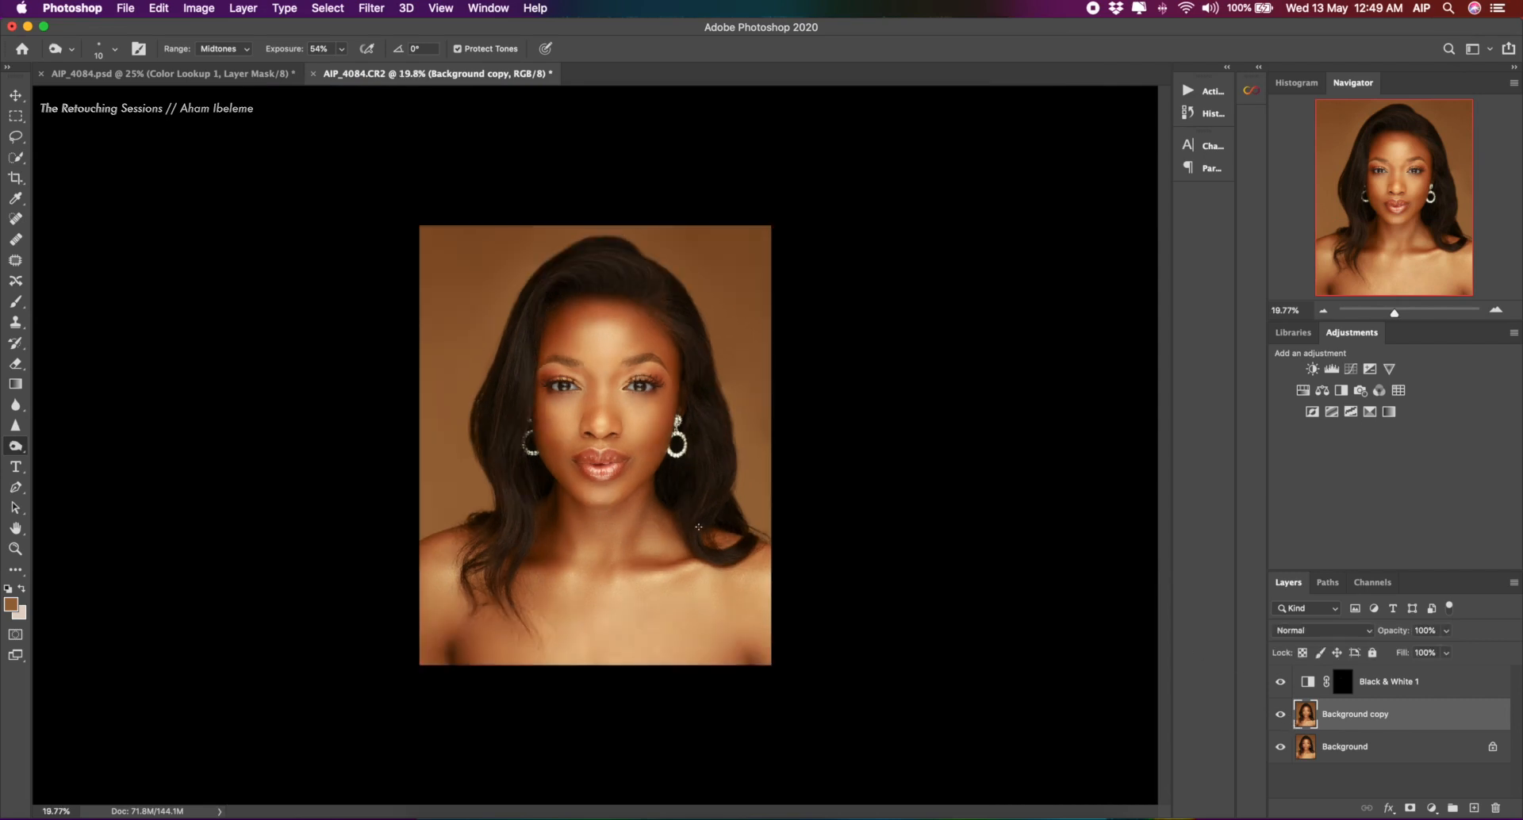
pyautogui.scroll(3, 698, 528)
pyautogui.scroll(-4, 698, 527)
pyautogui.scroll(3, 694, 527)
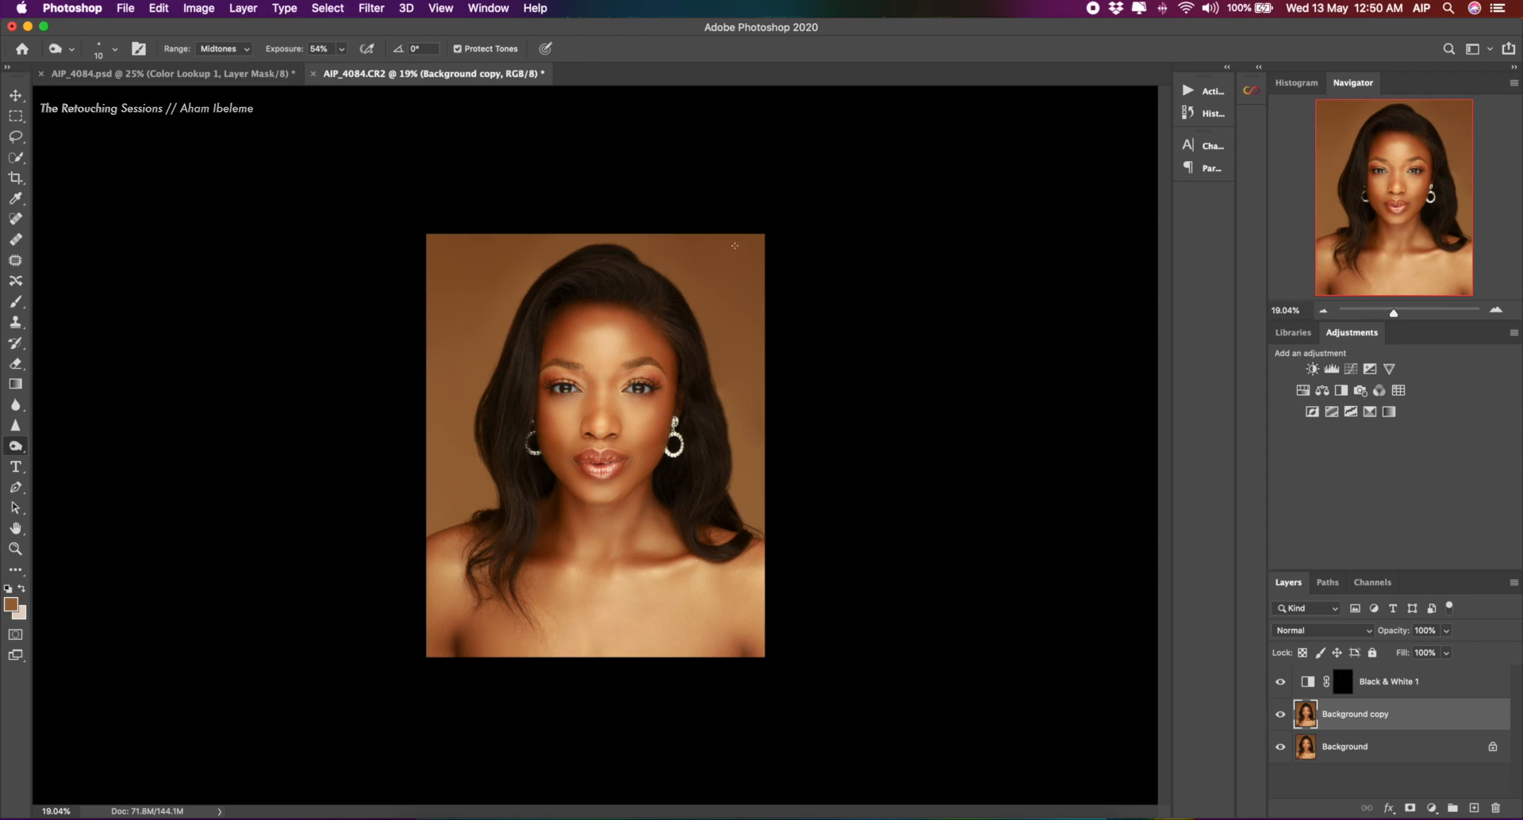
# Add a Black & White adjustment layer directly above the Background copy layer
pyautogui.click(1432, 808)
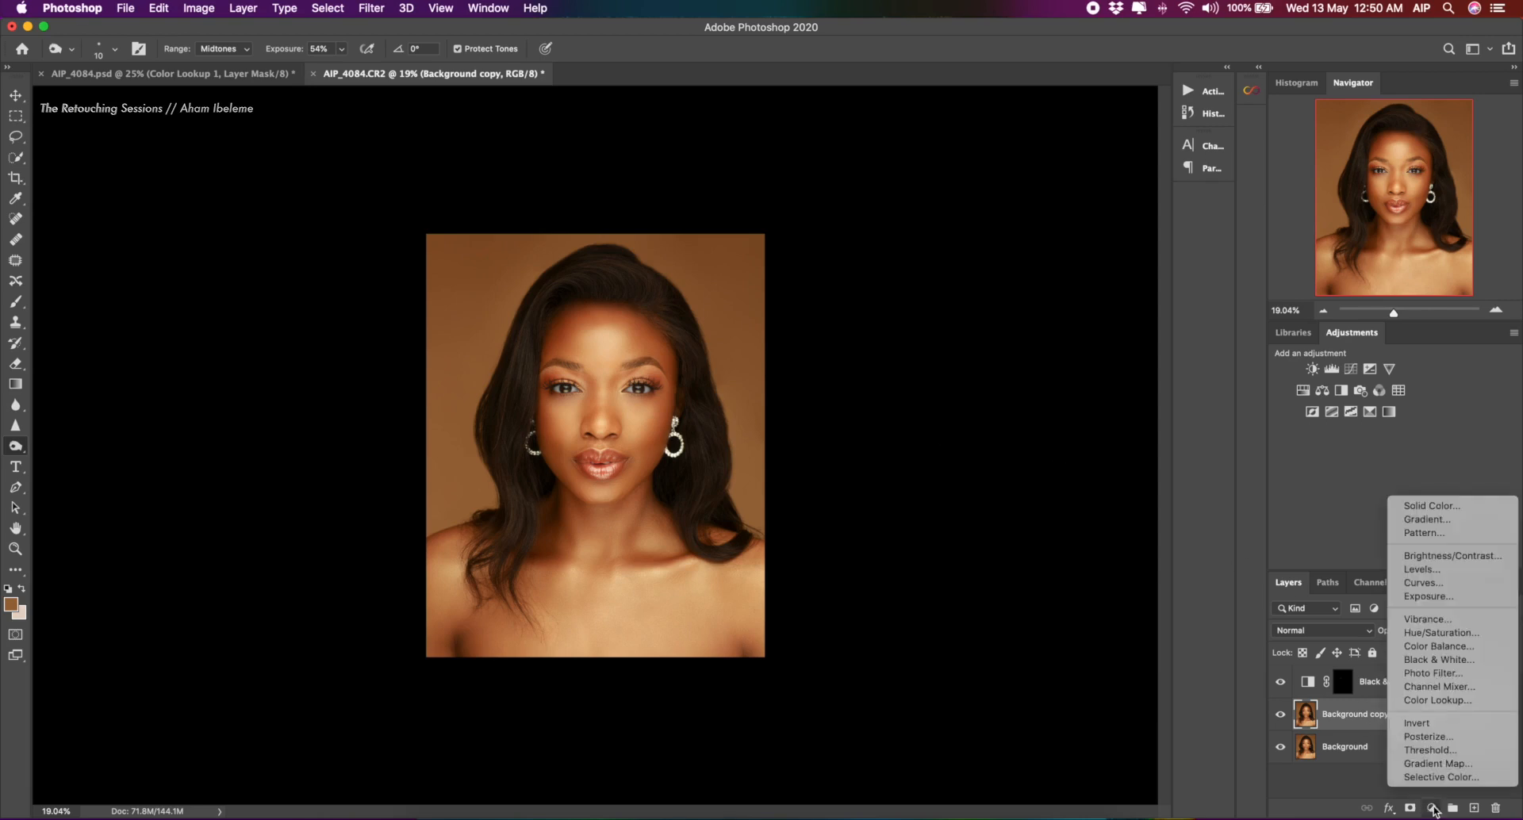
pyautogui.click(1434, 660)
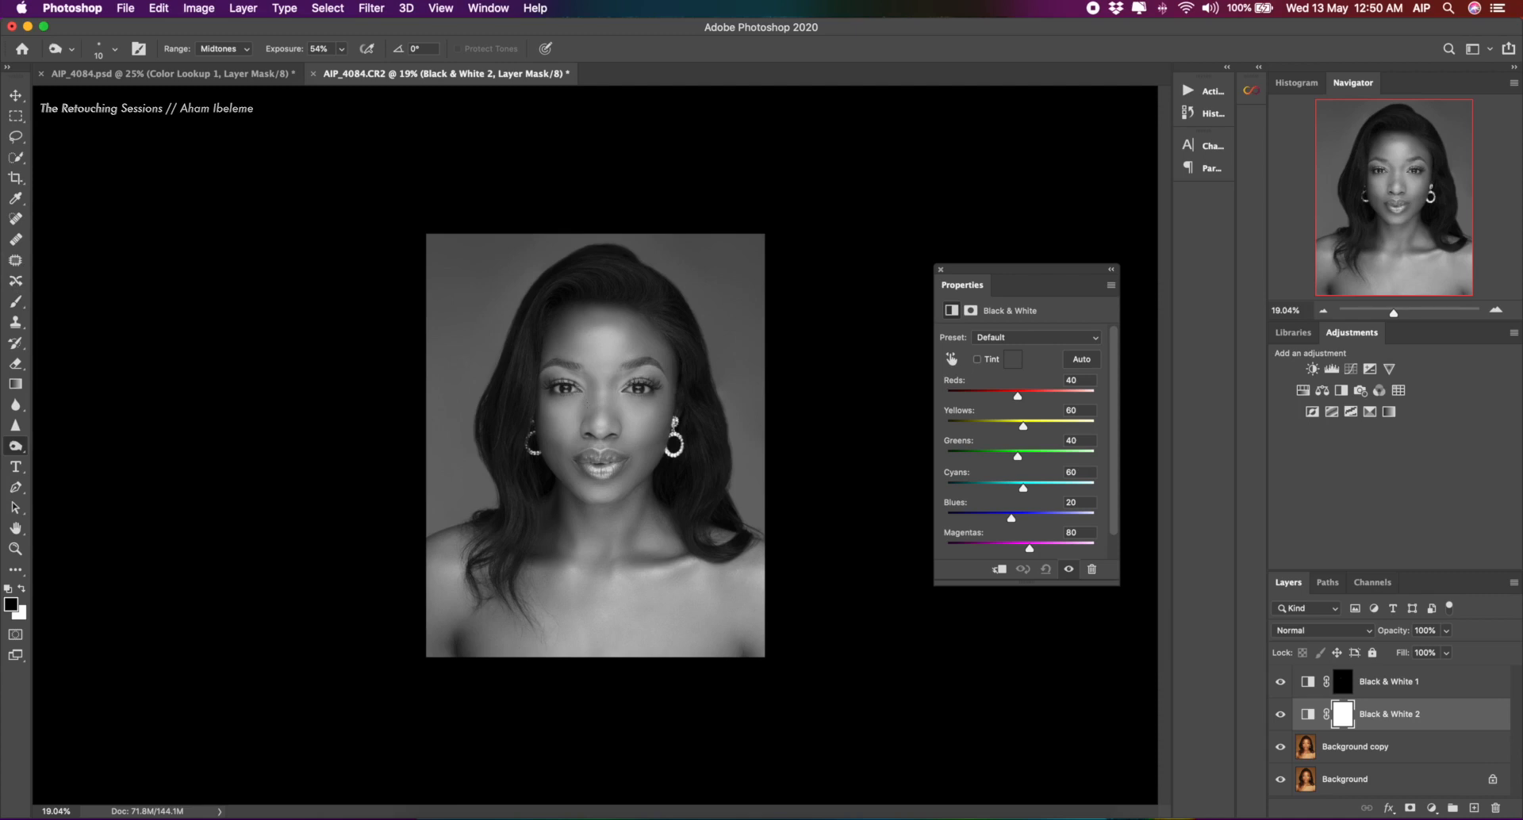
# Restore colour to the face, neck, chest and shoulders by painting black on the Black & White 2 mask with a 500 px brush
pyautogui.click(16, 301)
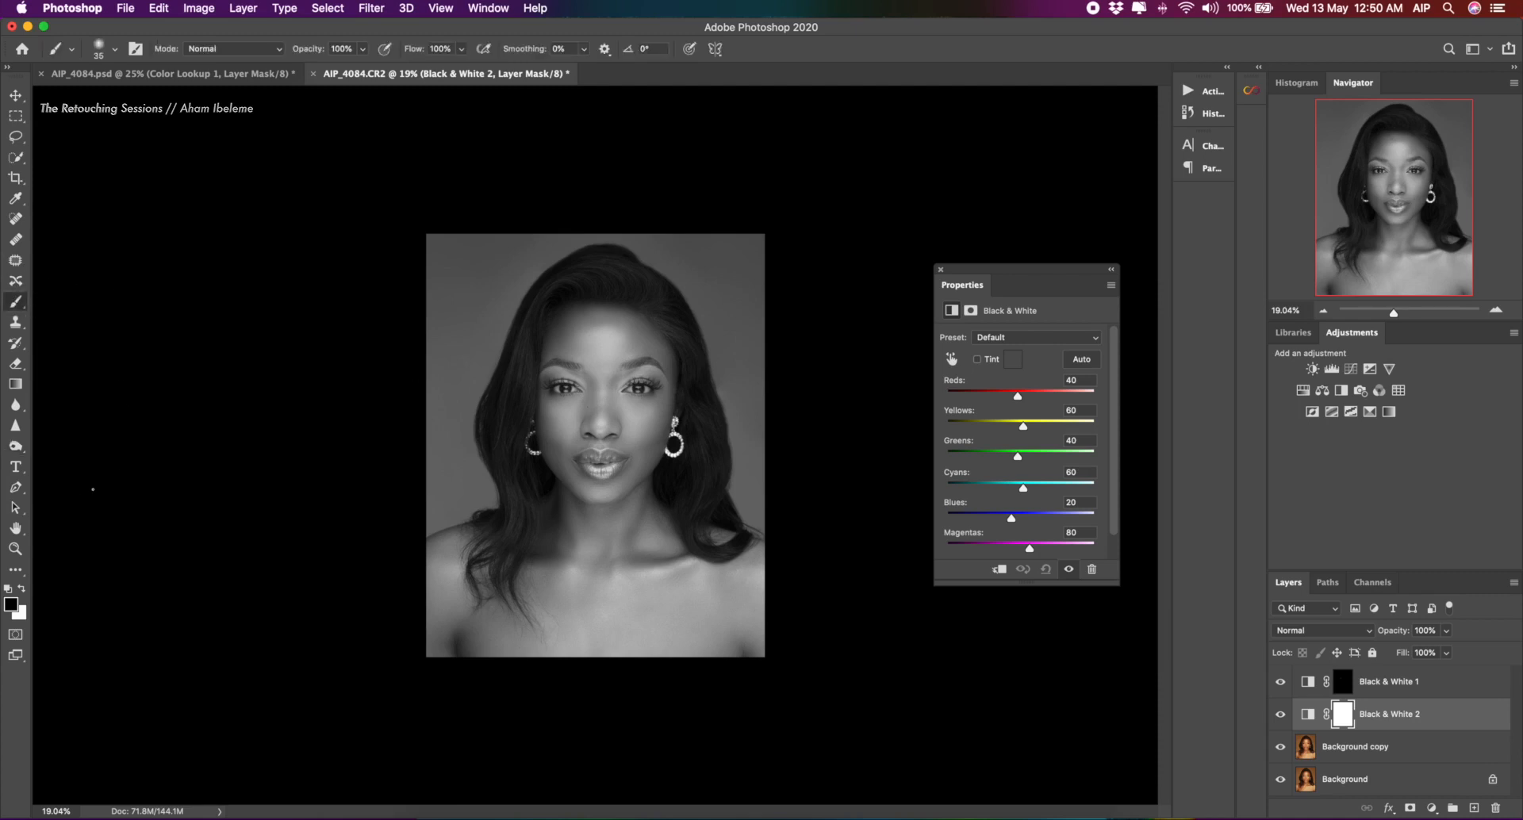
pyautogui.press(']')
pyautogui.press(']')
pyautogui.press(']')
pyautogui.press(']')
pyautogui.press(']')
pyautogui.press(']')
pyautogui.press(']')
pyautogui.press(']')
pyautogui.press(']')
pyautogui.press(']')
pyautogui.press(']')
pyautogui.press(']')
pyautogui.press(']')
pyautogui.press('[')
pyautogui.press('[')
pyautogui.press('[')
pyautogui.moveTo(561, 319)
pyautogui.mouseDown()
pyautogui.moveTo(630, 324)
pyautogui.moveTo(666, 373)
pyautogui.moveTo(654, 434)
pyautogui.moveTo(612, 474)
pyautogui.moveTo(644, 384)
pyautogui.moveTo(632, 354)
pyautogui.moveTo(565, 348)
pyautogui.moveTo(566, 322)
pyautogui.moveTo(553, 452)
pyautogui.moveTo(603, 487)
pyautogui.moveTo(569, 498)
pyautogui.moveTo(540, 583)
pyautogui.moveTo(568, 632)
pyautogui.mouseUp()
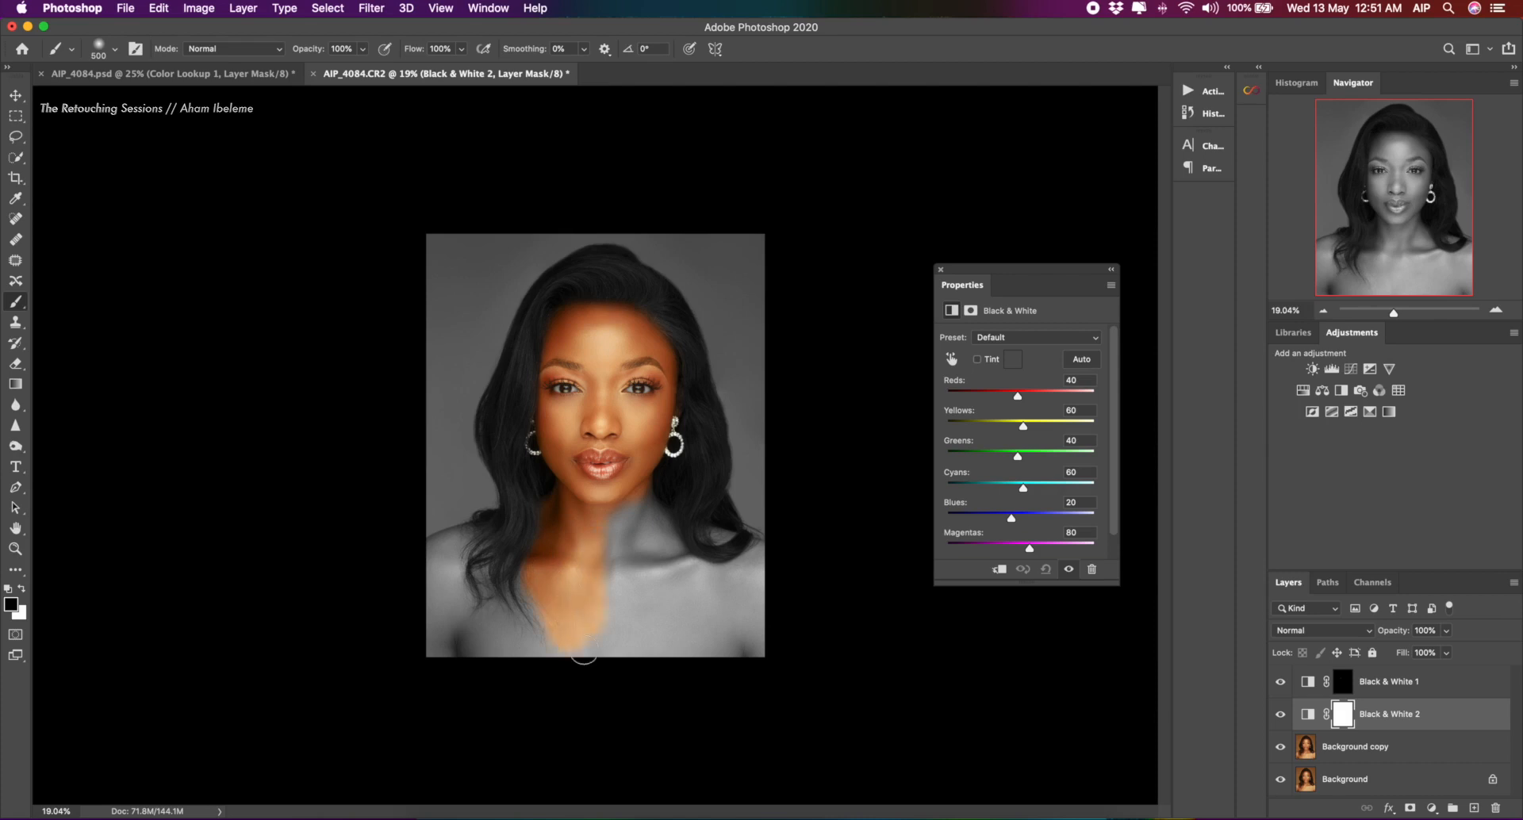
pyautogui.moveTo(644, 590)
pyautogui.mouseDown()
pyautogui.moveTo(651, 531)
pyautogui.moveTo(670, 555)
pyautogui.moveTo(655, 520)
pyautogui.mouseUp()
pyautogui.moveTo(706, 561)
pyautogui.mouseDown()
pyautogui.moveTo(690, 541)
pyautogui.moveTo(771, 565)
pyautogui.moveTo(683, 629)
pyautogui.mouseUp()
pyautogui.moveTo(753, 591)
pyautogui.mouseDown()
pyautogui.moveTo(715, 656)
pyautogui.moveTo(621, 657)
pyautogui.moveTo(547, 648)
pyautogui.moveTo(548, 635)
pyautogui.moveTo(431, 653)
pyautogui.moveTo(531, 602)
pyautogui.moveTo(533, 585)
pyautogui.moveTo(435, 604)
pyautogui.moveTo(443, 560)
pyautogui.mouseUp()
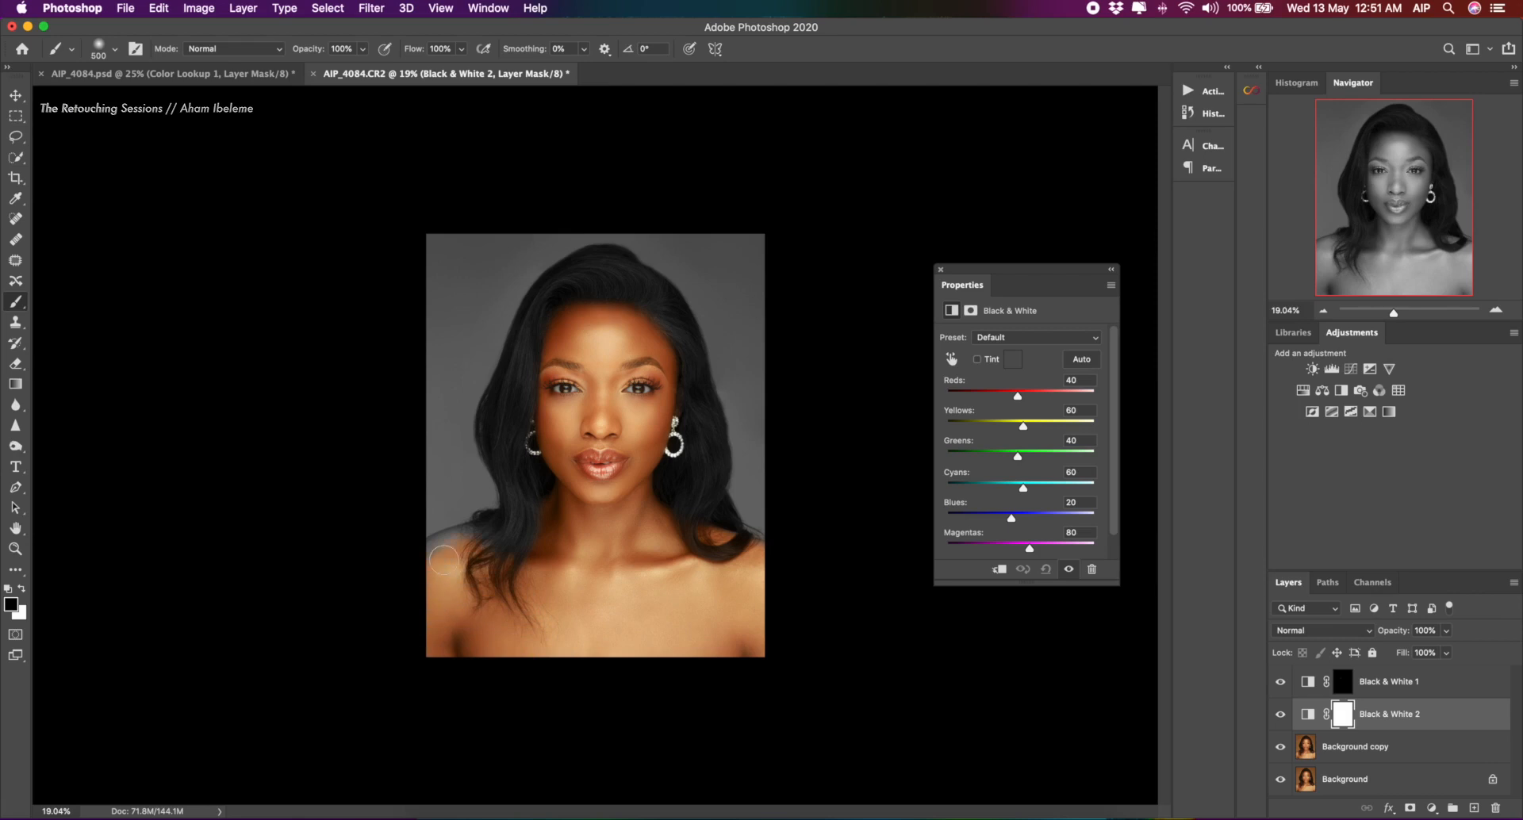
# Paint white on the Black & White 2 mask over the hair falling across the shoulder with a 250 px brush, then reduce it to 150 px
pyautogui.press('[')
pyautogui.press('[')
pyautogui.press('[')
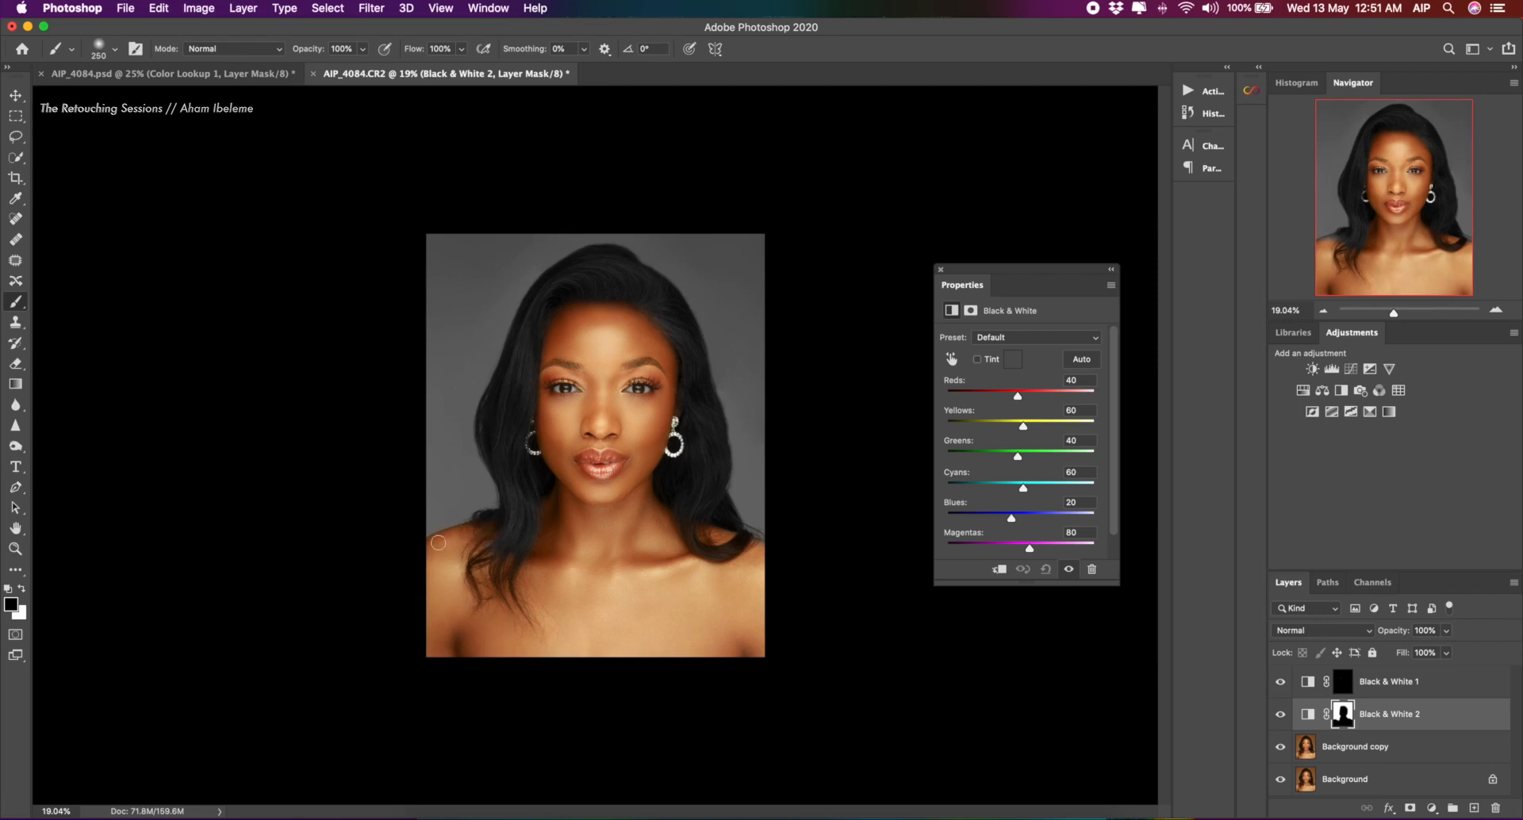
pyautogui.press('x')
pyautogui.moveTo(505, 547); pyautogui.dragTo(525, 544)
pyautogui.press('[')
pyautogui.press('[')
pyautogui.press('[')
pyautogui.press('x')
# Refine the Black & White 2 mask along the hair ends over the chest with an 80 px brush, setting 40% opacity and restoring 100%
pyautogui.press('super+equal')
pyautogui.press('super+equal')
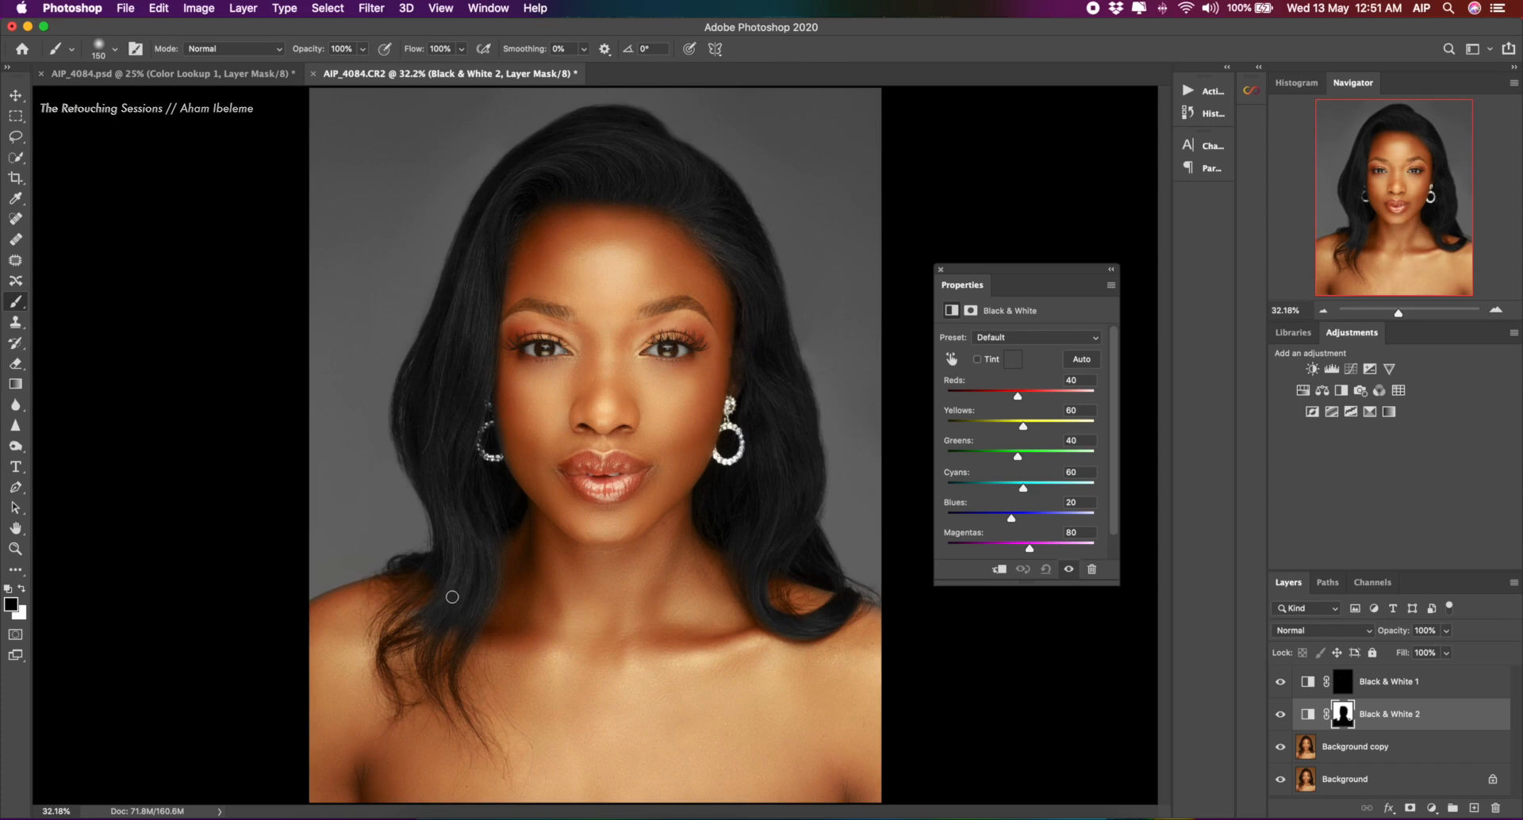
pyautogui.press('[')
pyautogui.press('[')
pyautogui.press('[')
pyautogui.press('[')
pyautogui.press('x')
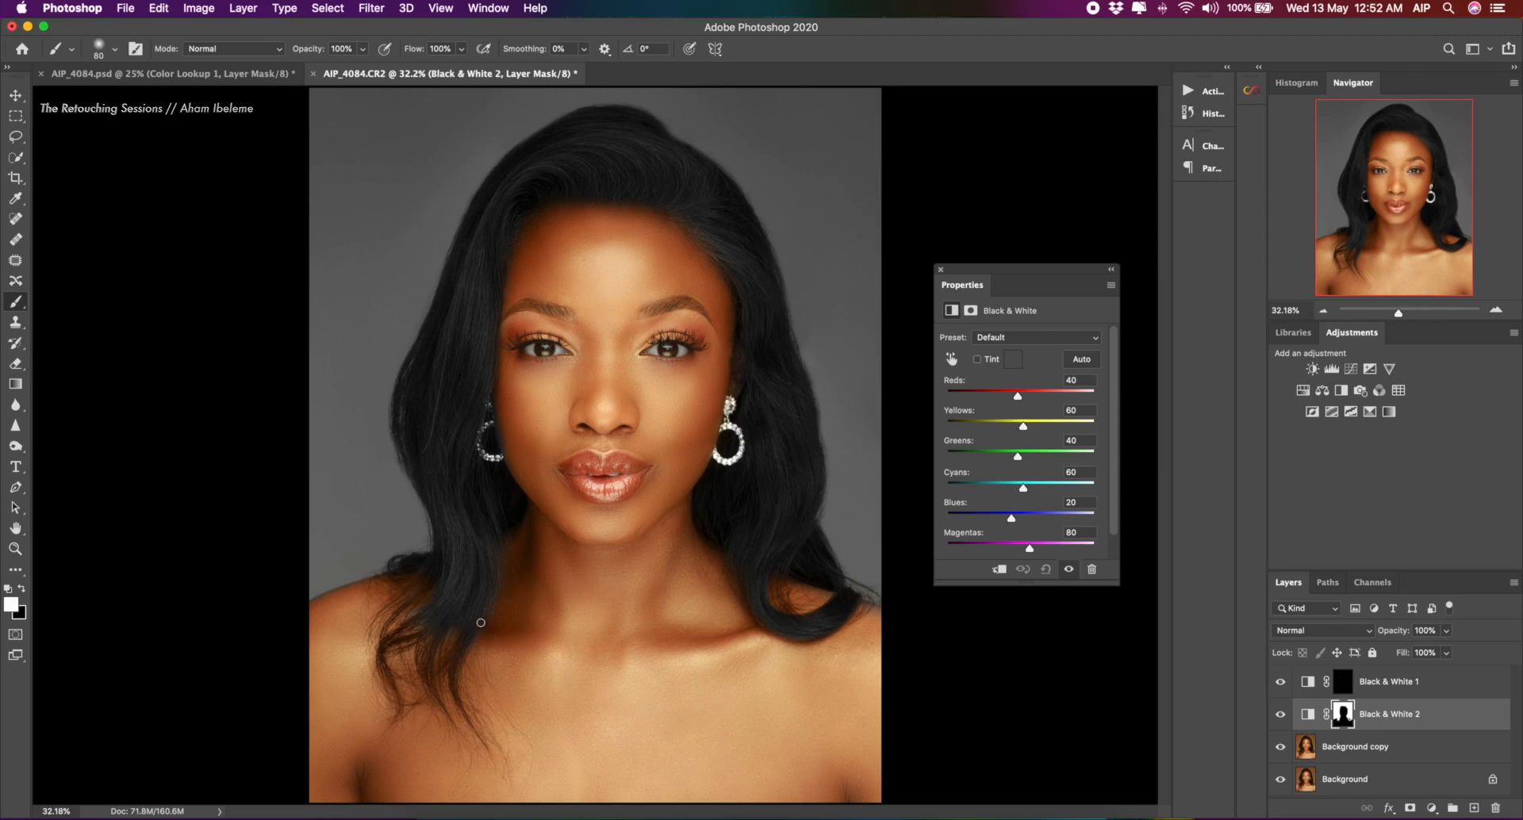
pyautogui.click(341, 48)
pyautogui.write('40')
pyautogui.press('x')
pyautogui.moveTo(362, 50); pyautogui.dragTo(483, 50)
pyautogui.press('x')
pyautogui.click(941, 269)
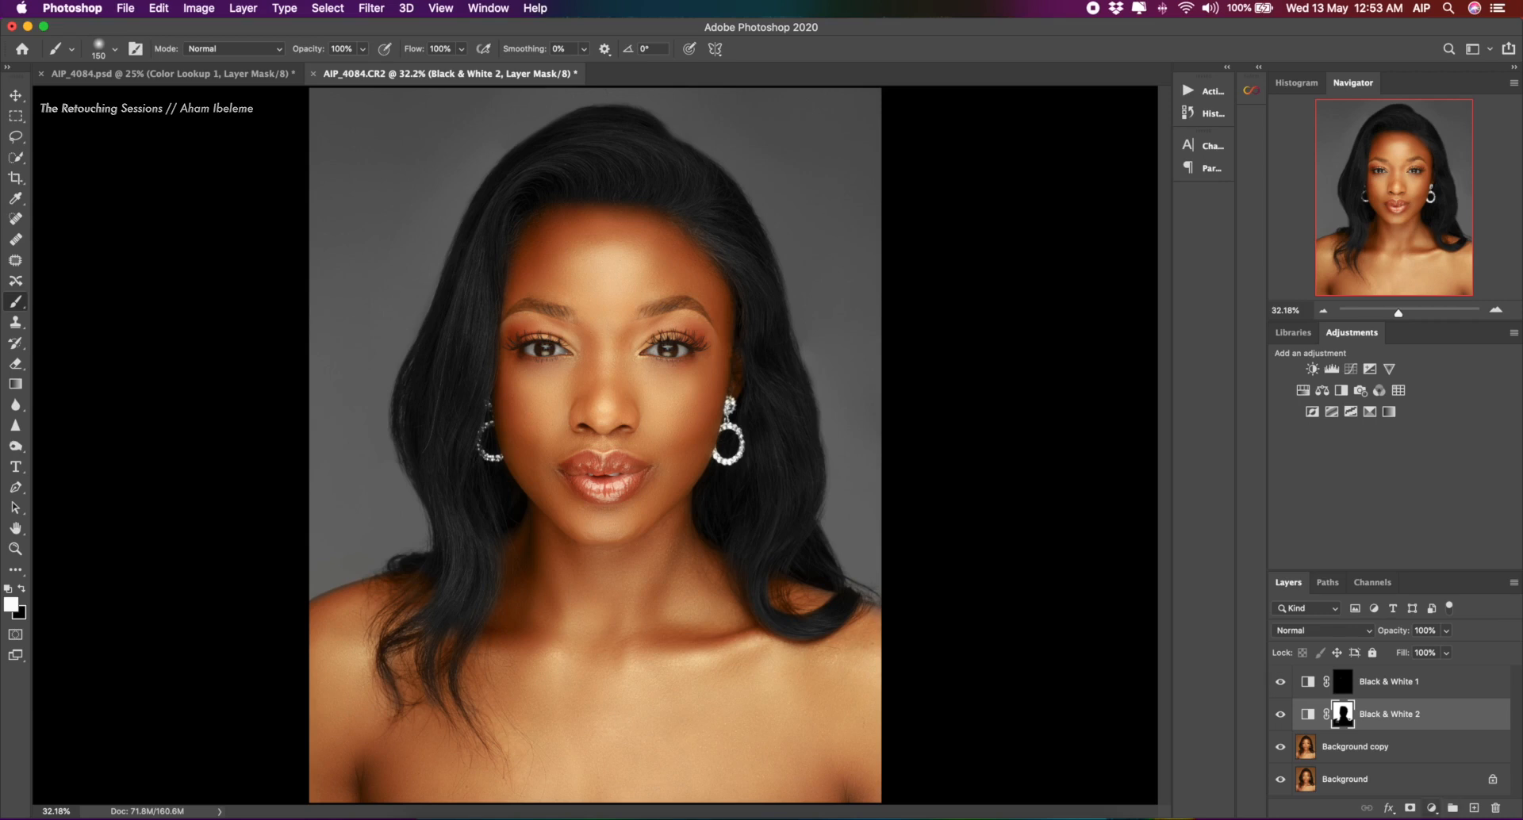
pyautogui.click(1432, 807)
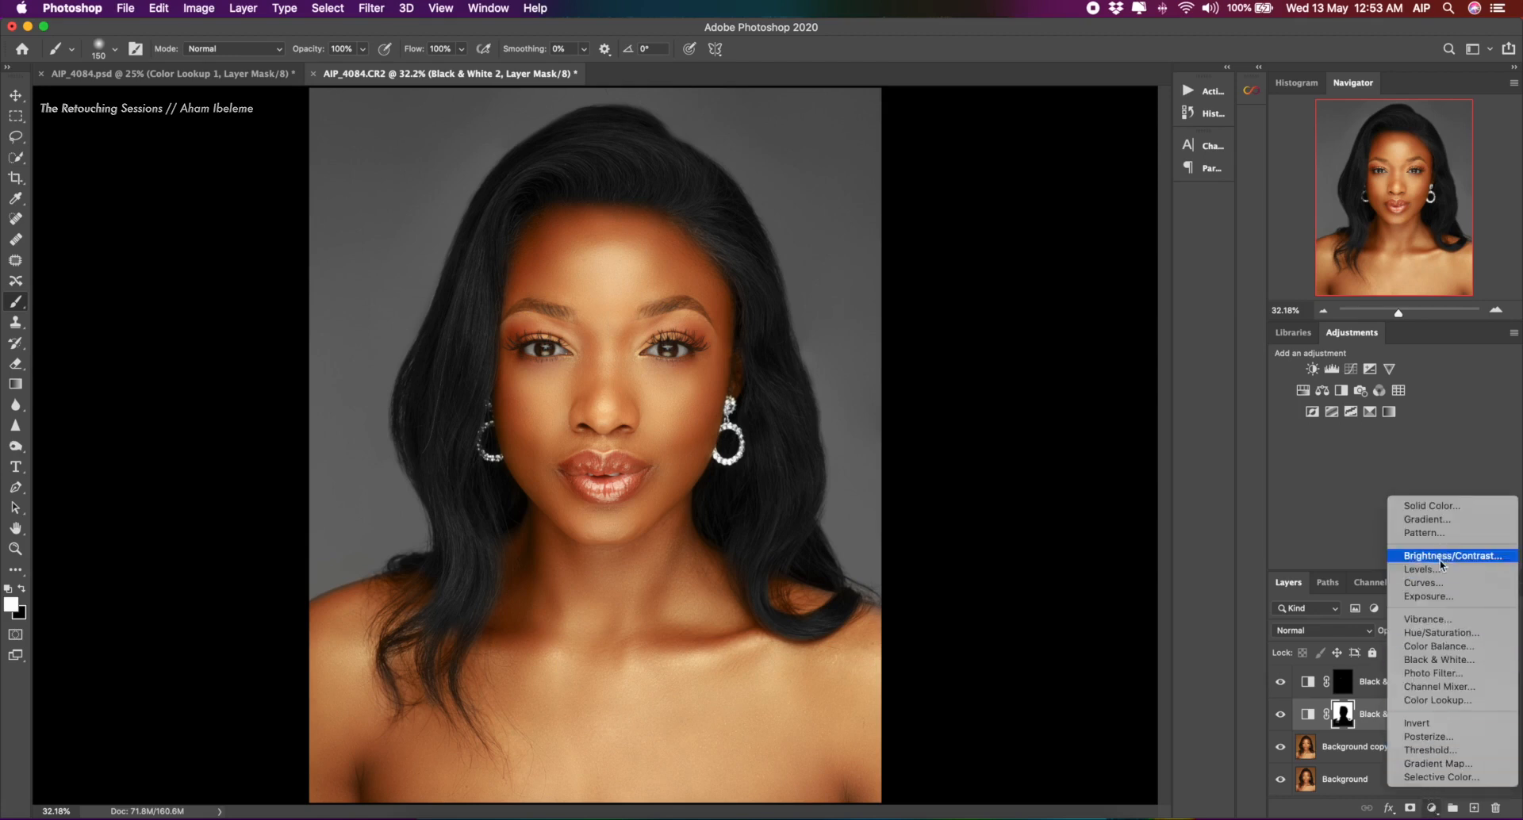
pyautogui.click(1439, 699)
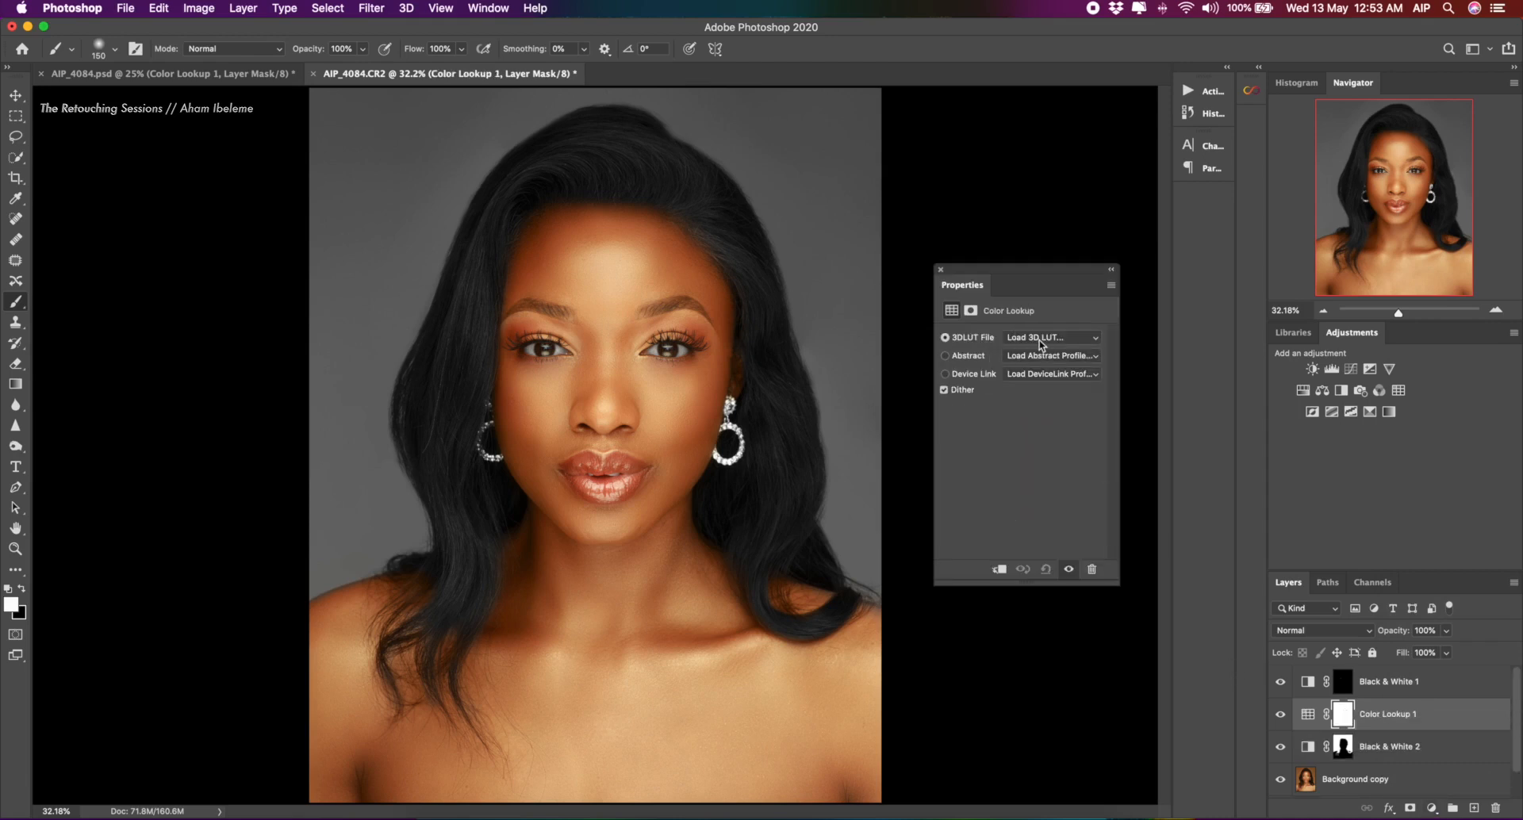
pyautogui.click(1045, 341)
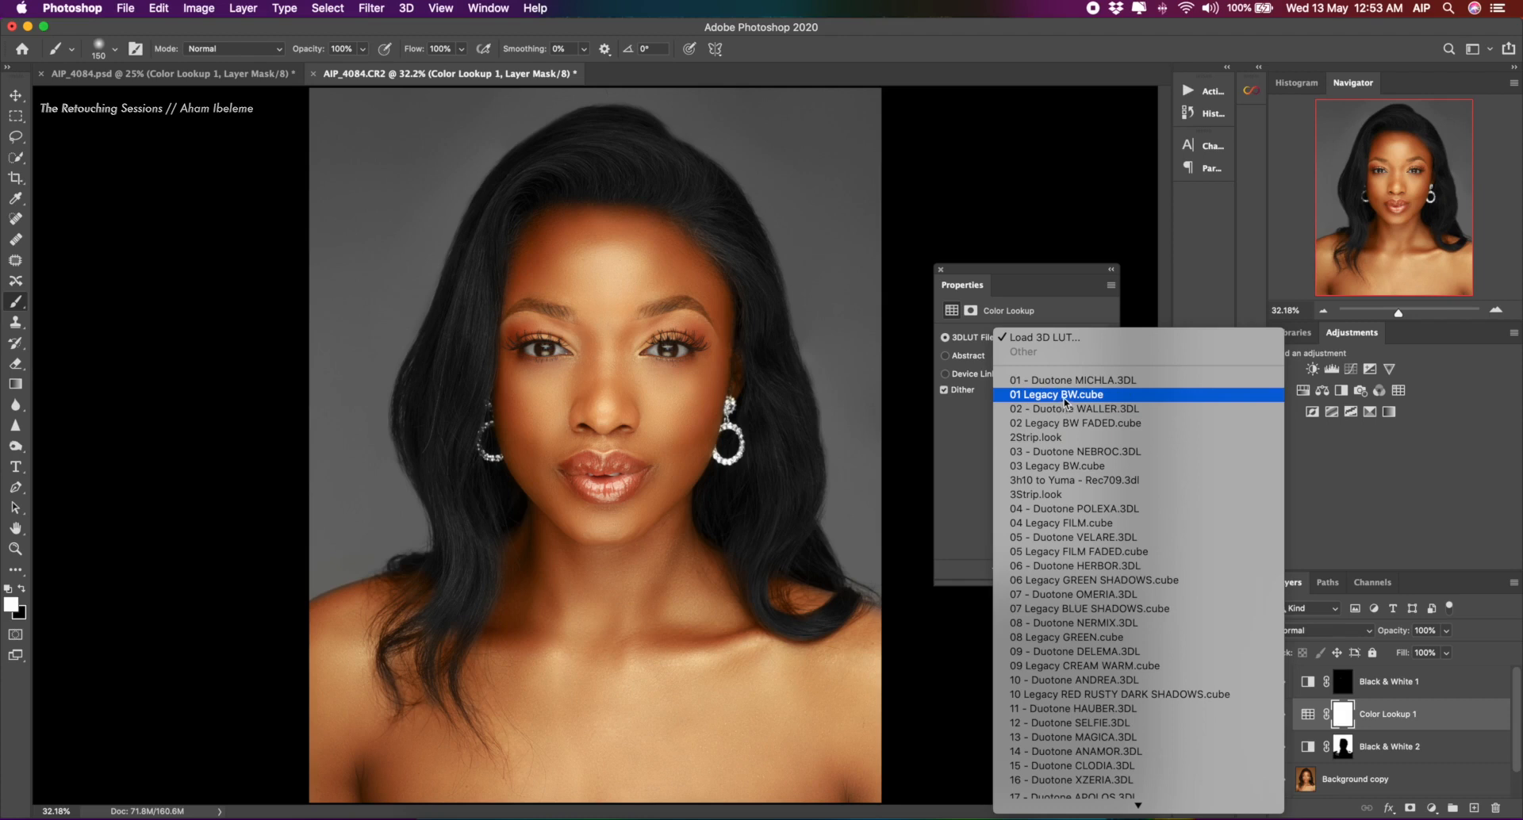
pyautogui.click(1463, 687)
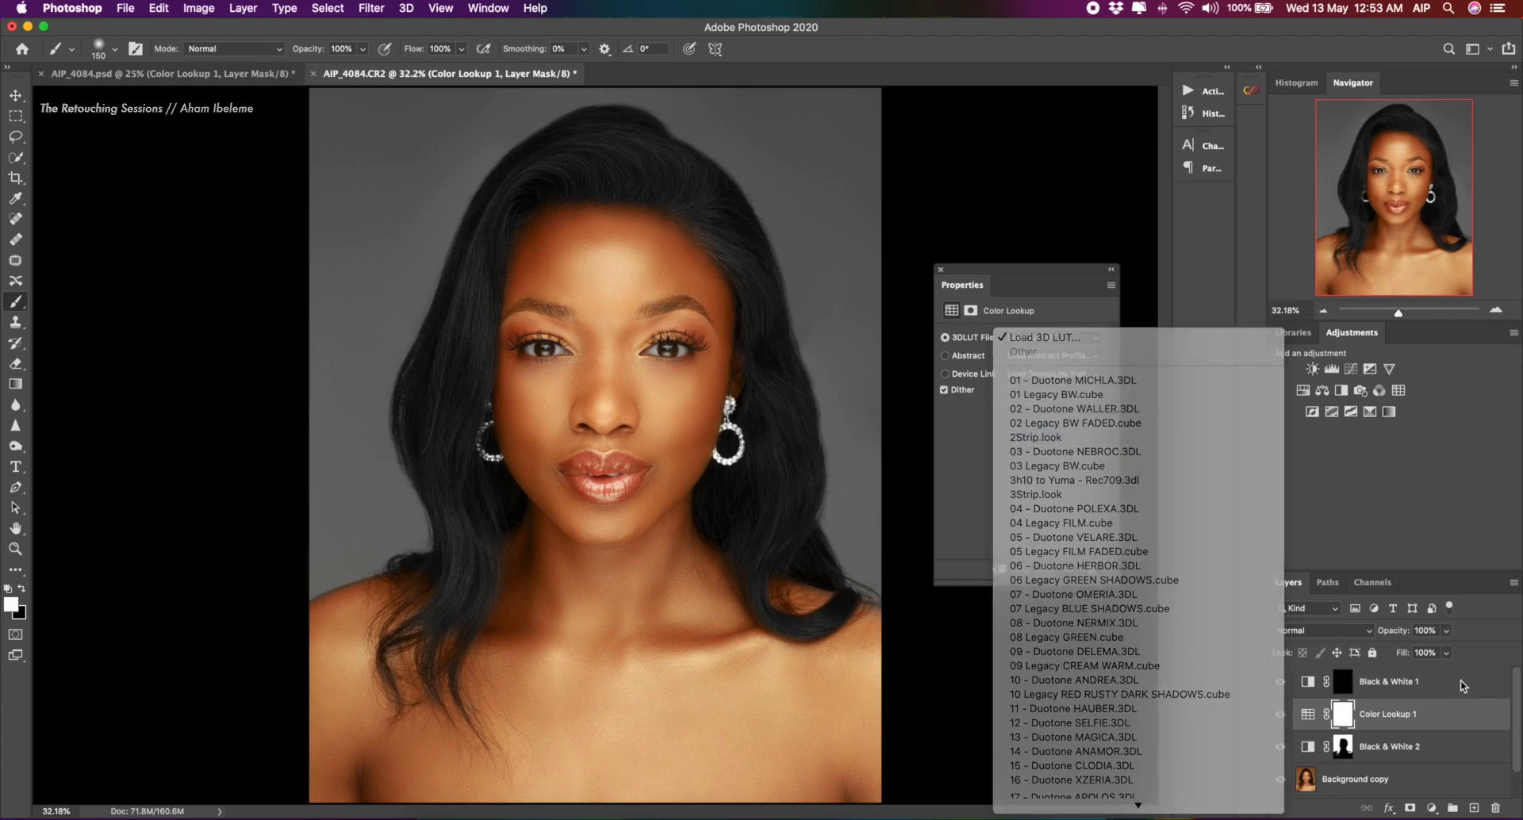
# Add a Color Lookup adjustment layer above Black & White 1 and delete the Color Lookup 1 layer beneath it
pyautogui.click(1453, 687)
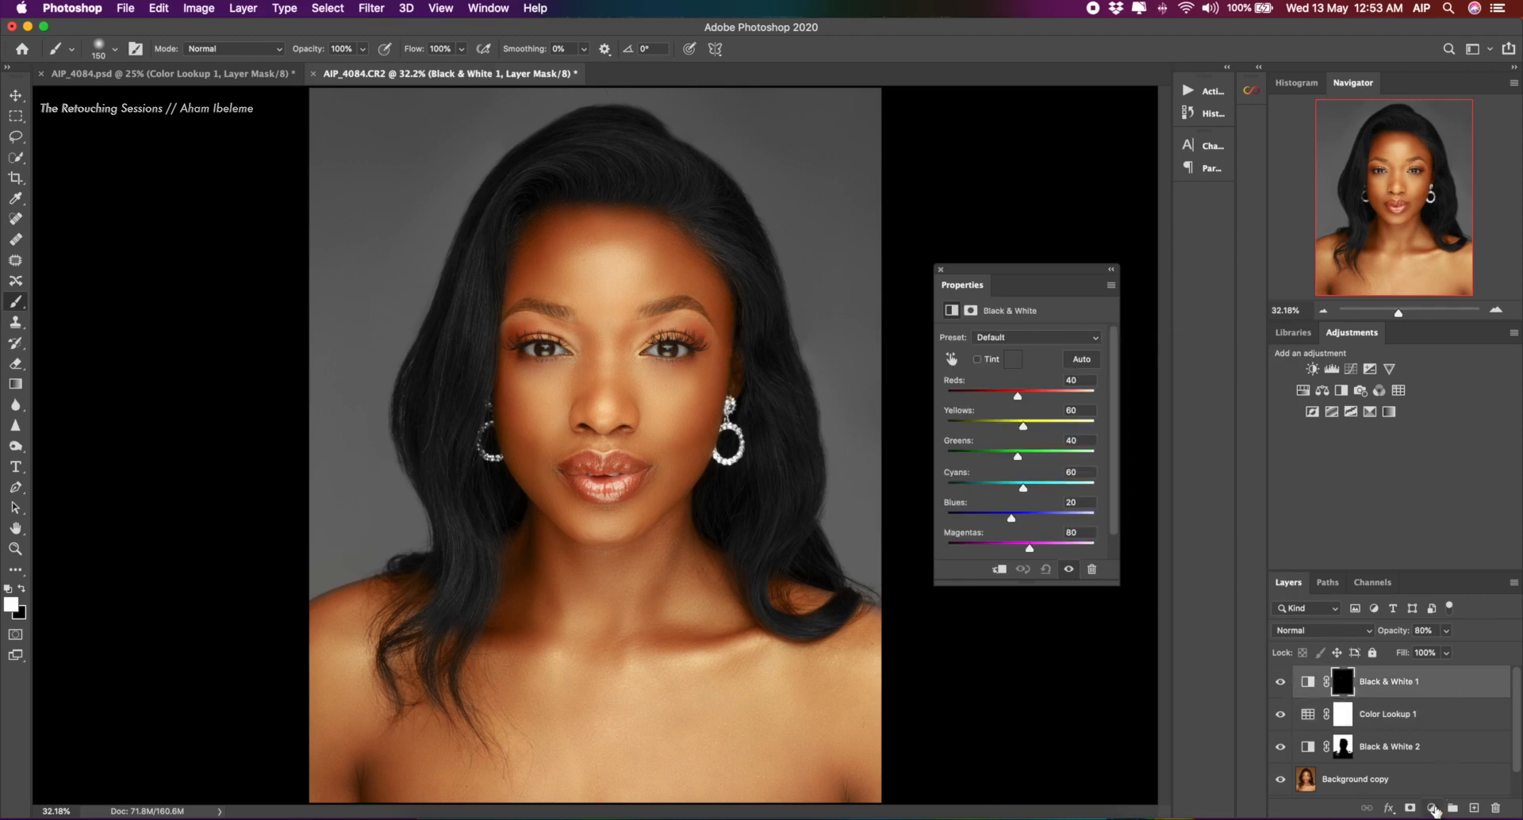
pyautogui.click(1431, 808)
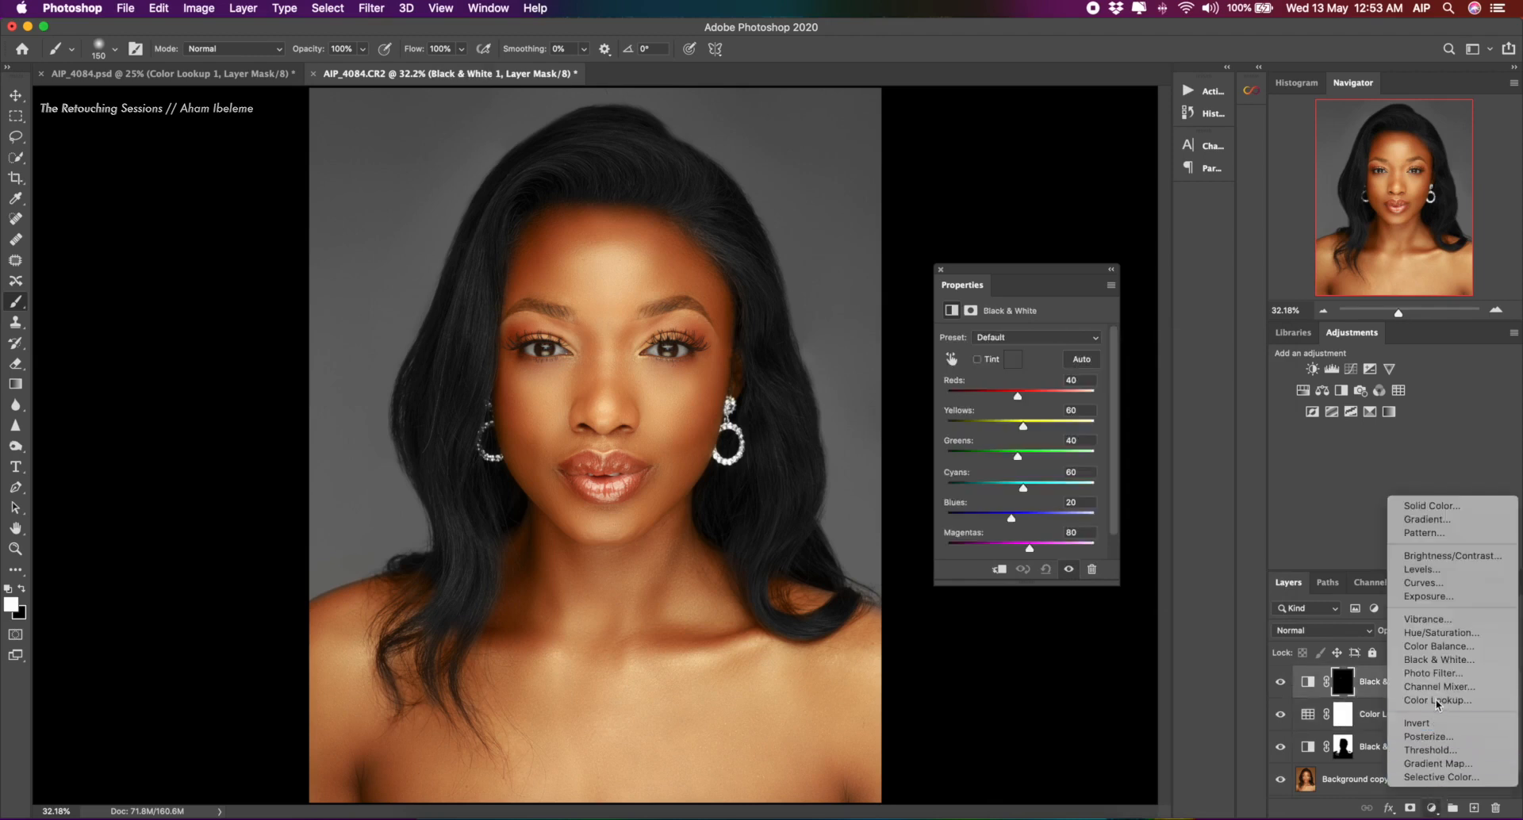
pyautogui.press('Escape')
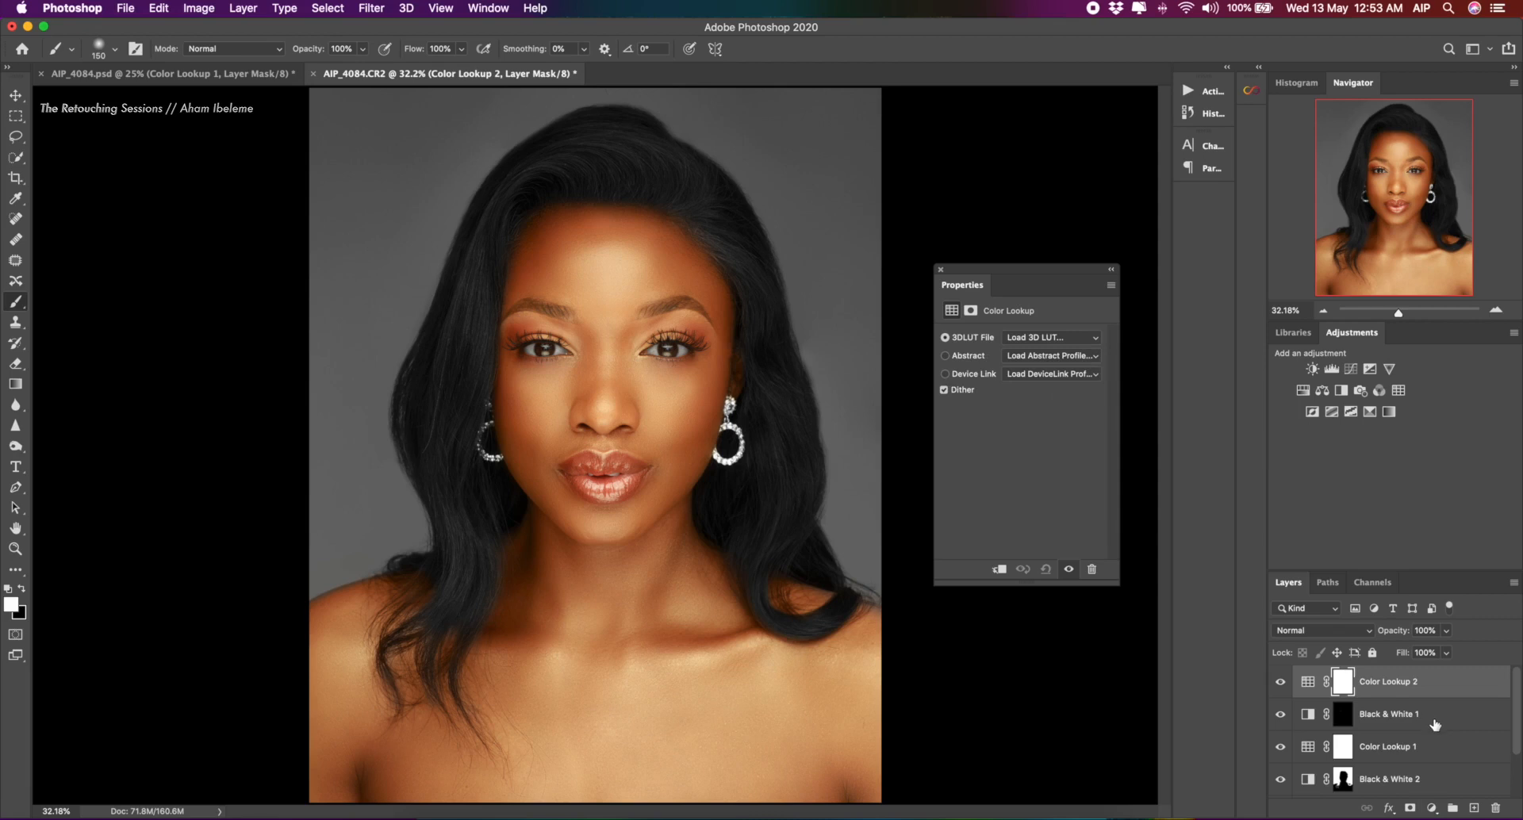
pyautogui.moveTo(1458, 751); pyautogui.dragTo(1497, 809)
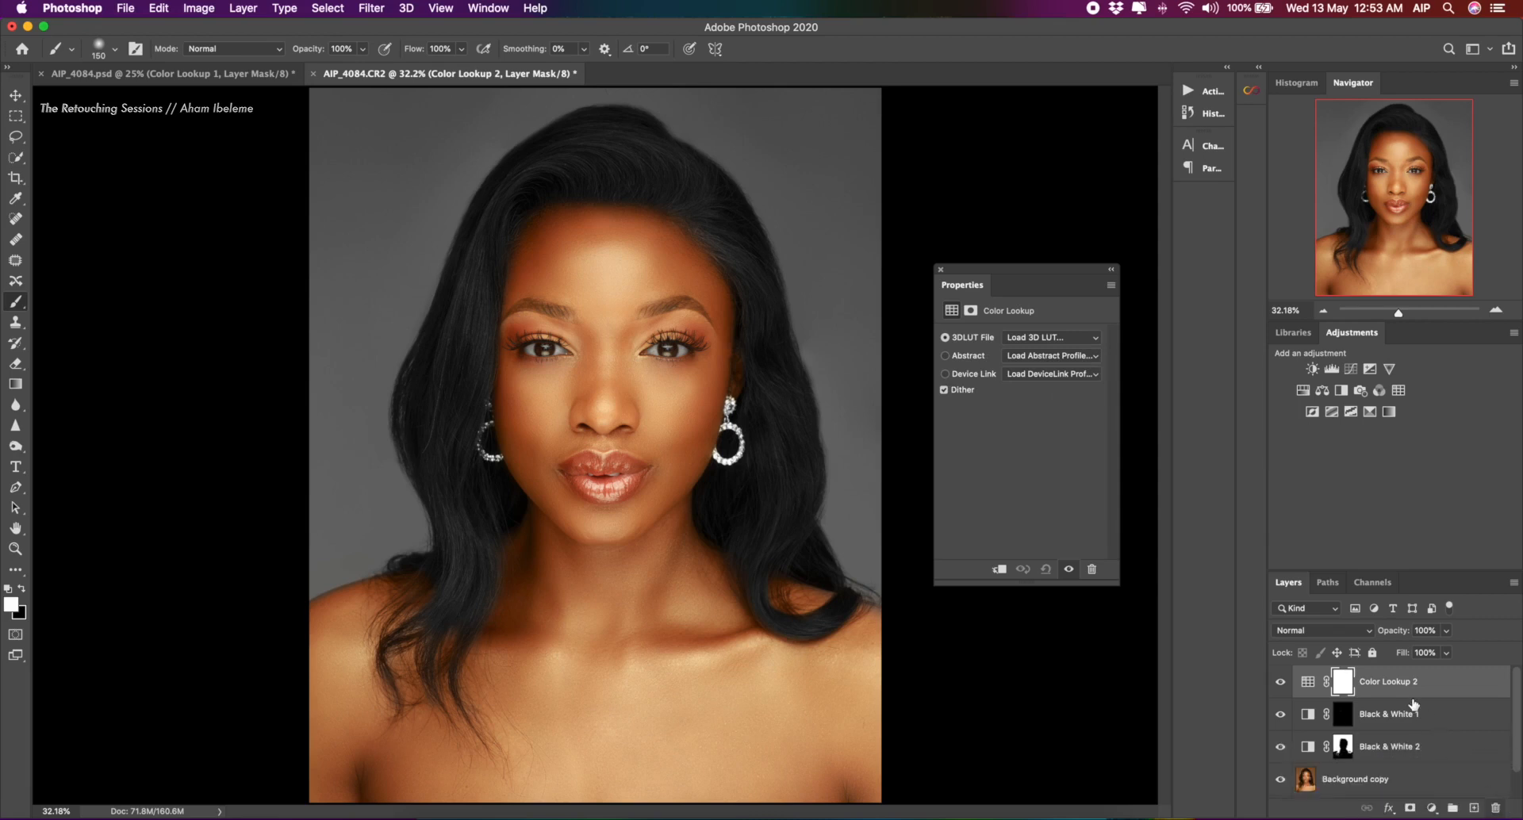
# Load the 01 Legacy BW.cube 3D LUT into the Color Lookup 2 layer and set the layer's opacity to 30%
pyautogui.click(1052, 341)
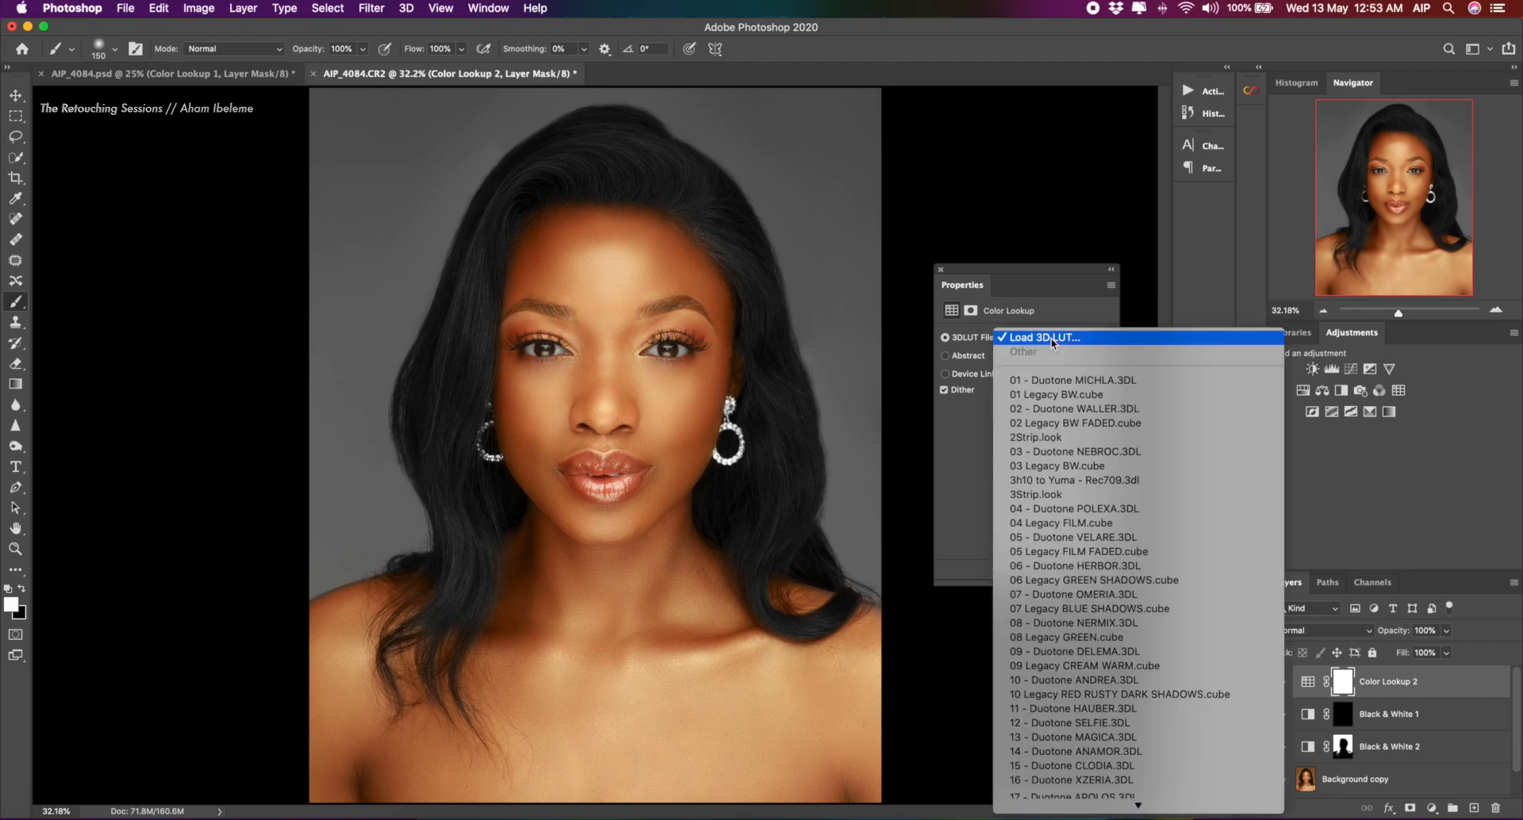
pyautogui.click(1056, 400)
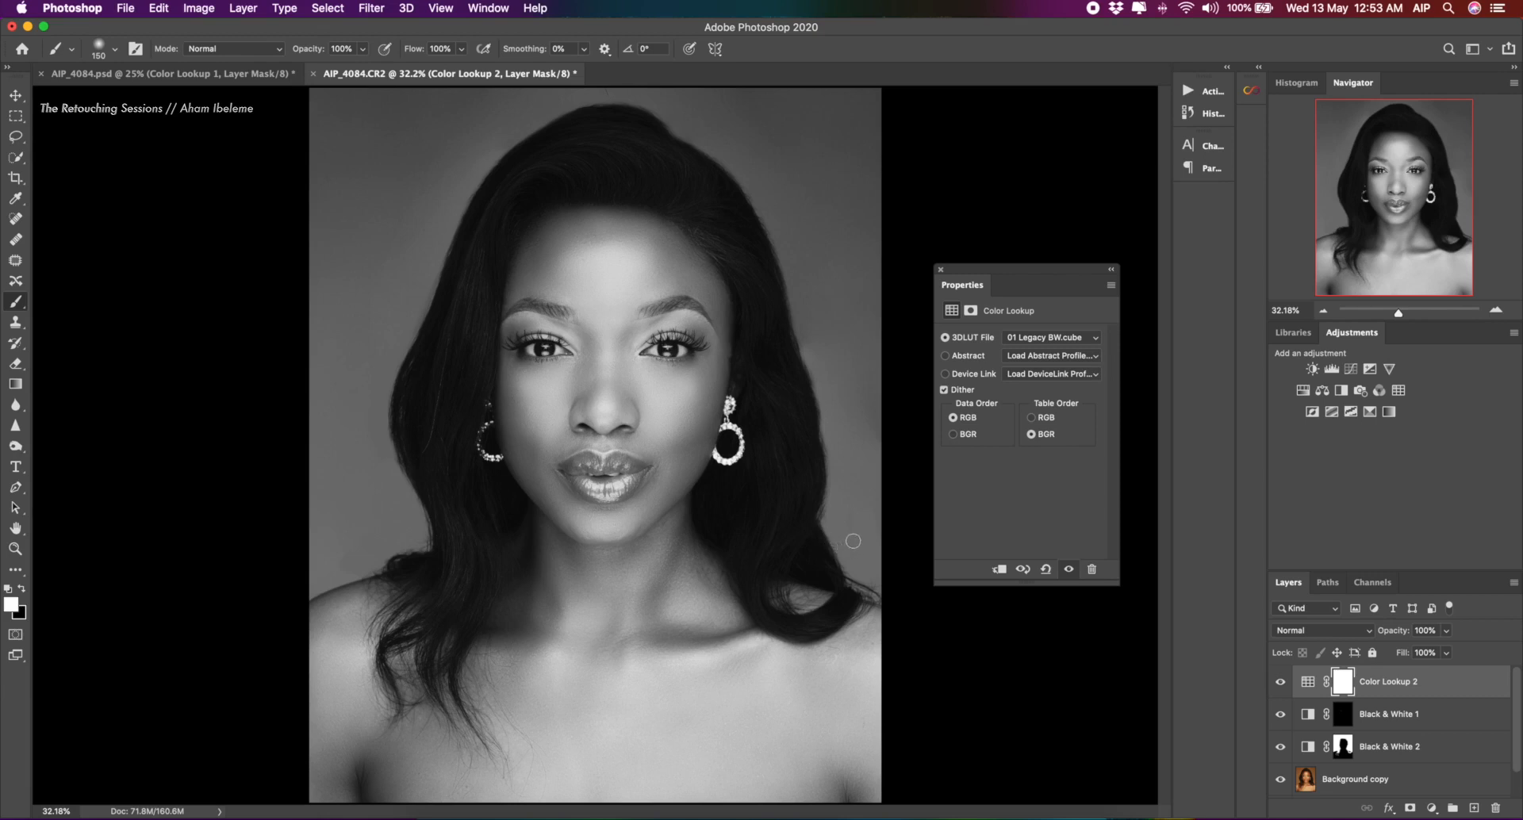
pyautogui.click(1424, 632)
pyautogui.write('30')
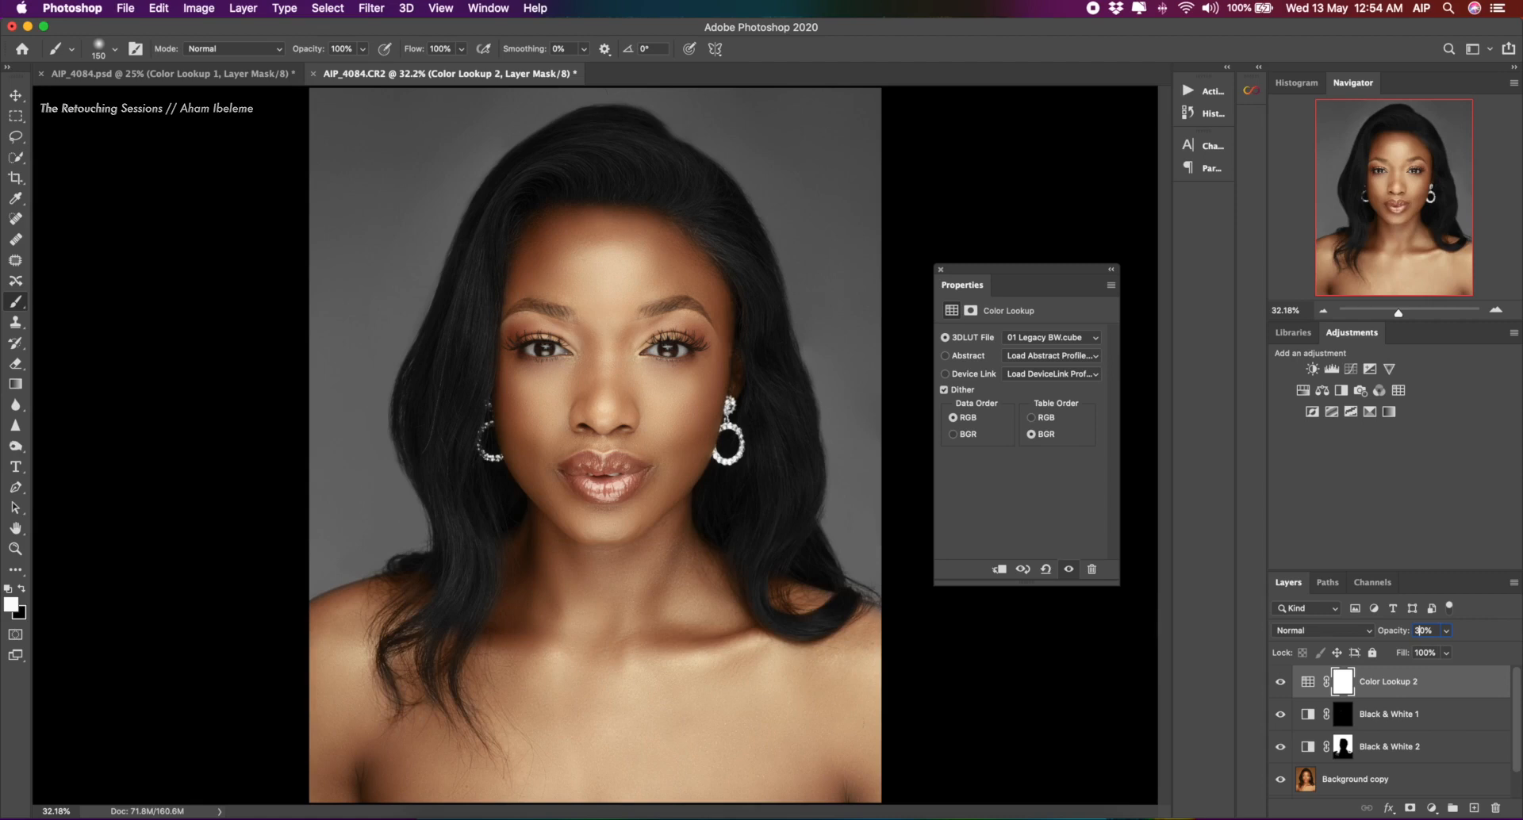
# Reduce the Color Lookup 2 layer's opacity to 25% and check the toning on the whole portrait and face
pyautogui.scroll(-8, 638, 507)
pyautogui.scroll(12, 638, 507)
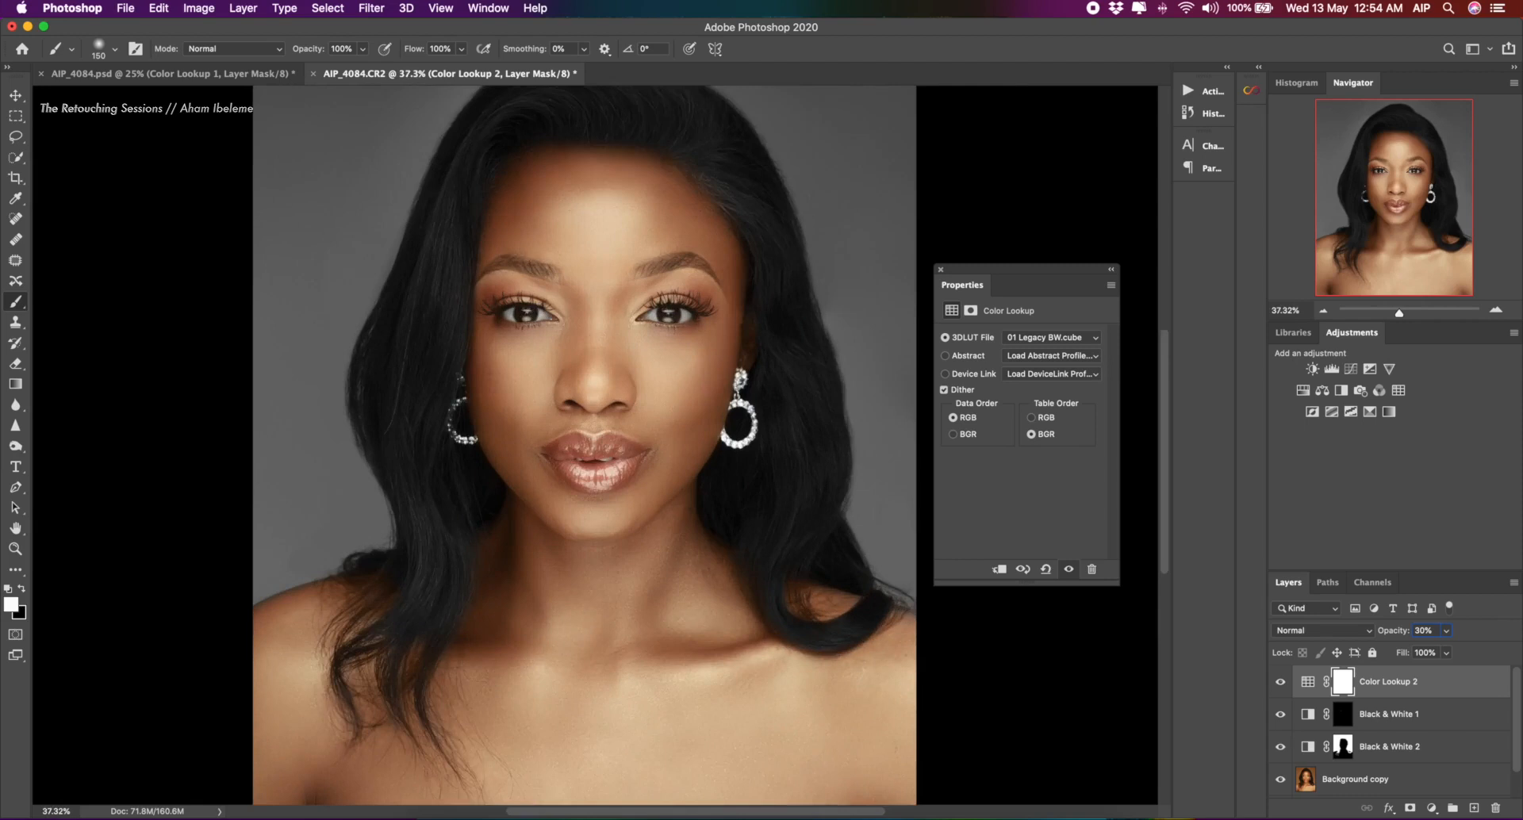
pyautogui.scroll(-4, 595, 444)
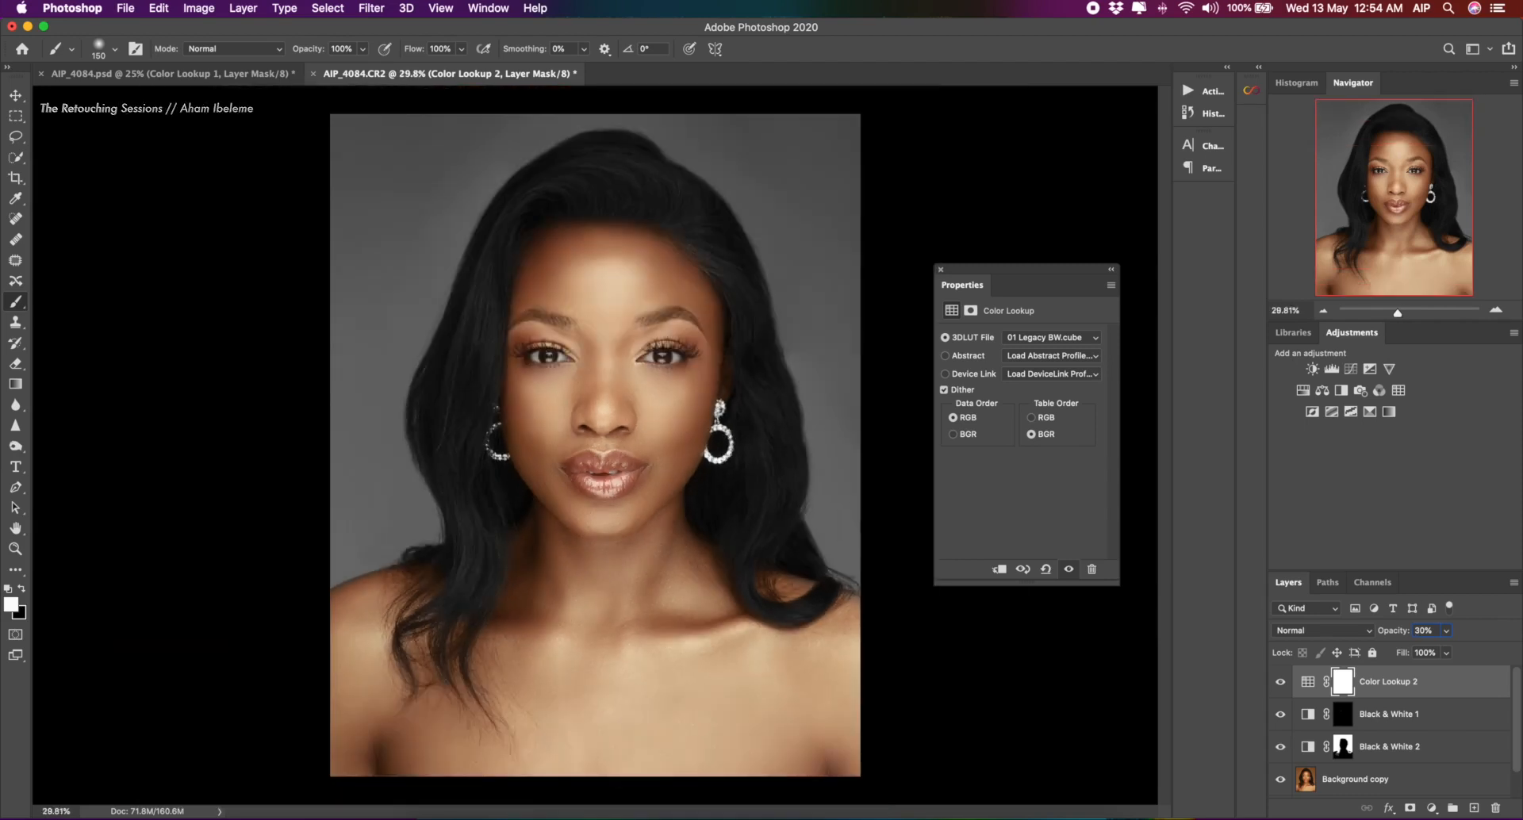
pyautogui.click(1419, 631)
pyautogui.write('2')
pyautogui.press('Return')
pyautogui.press('Return')
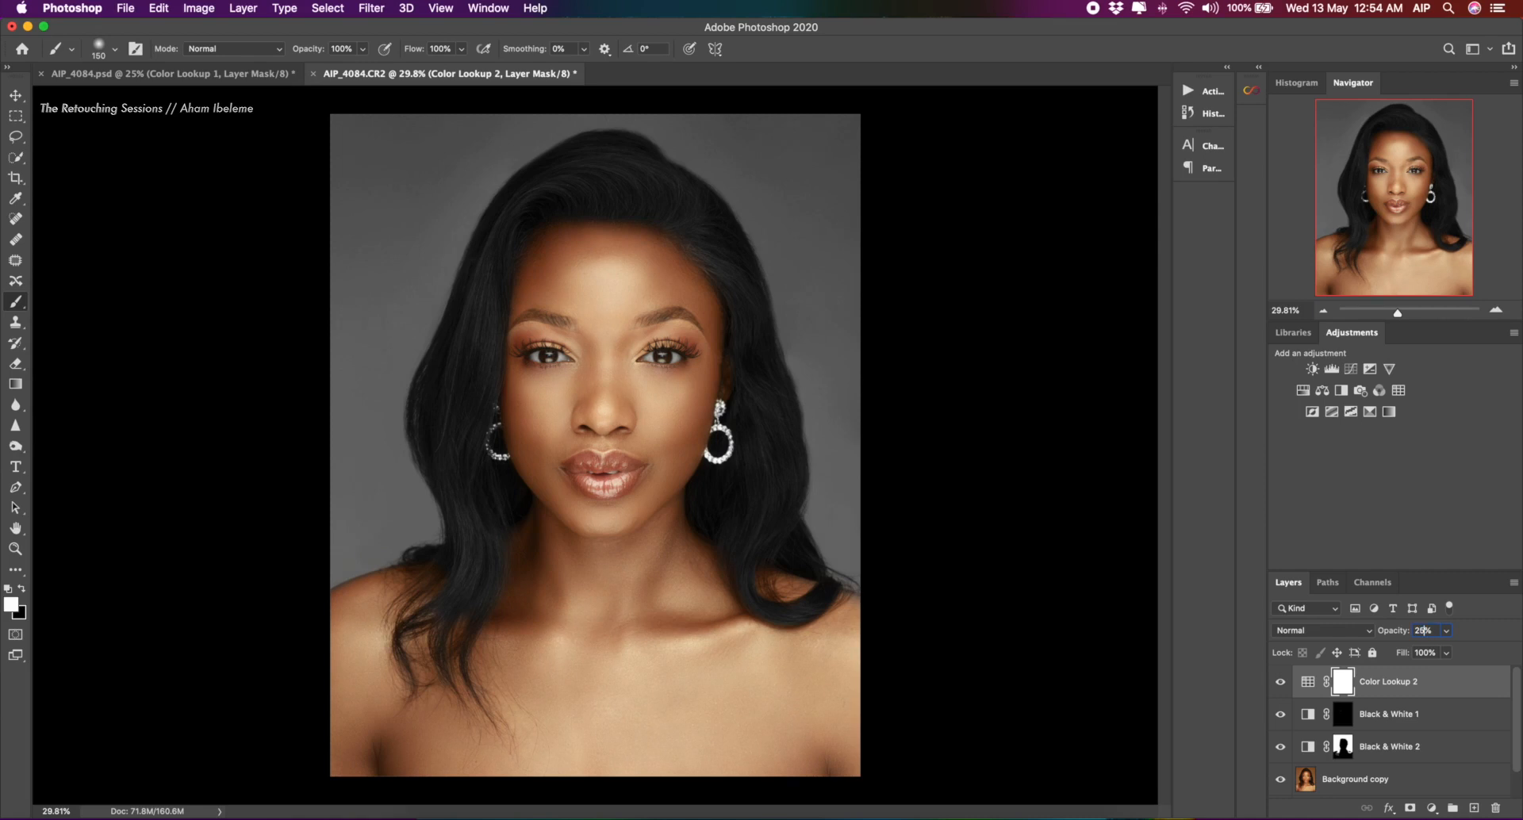
pyautogui.scroll(-10, 594, 445)
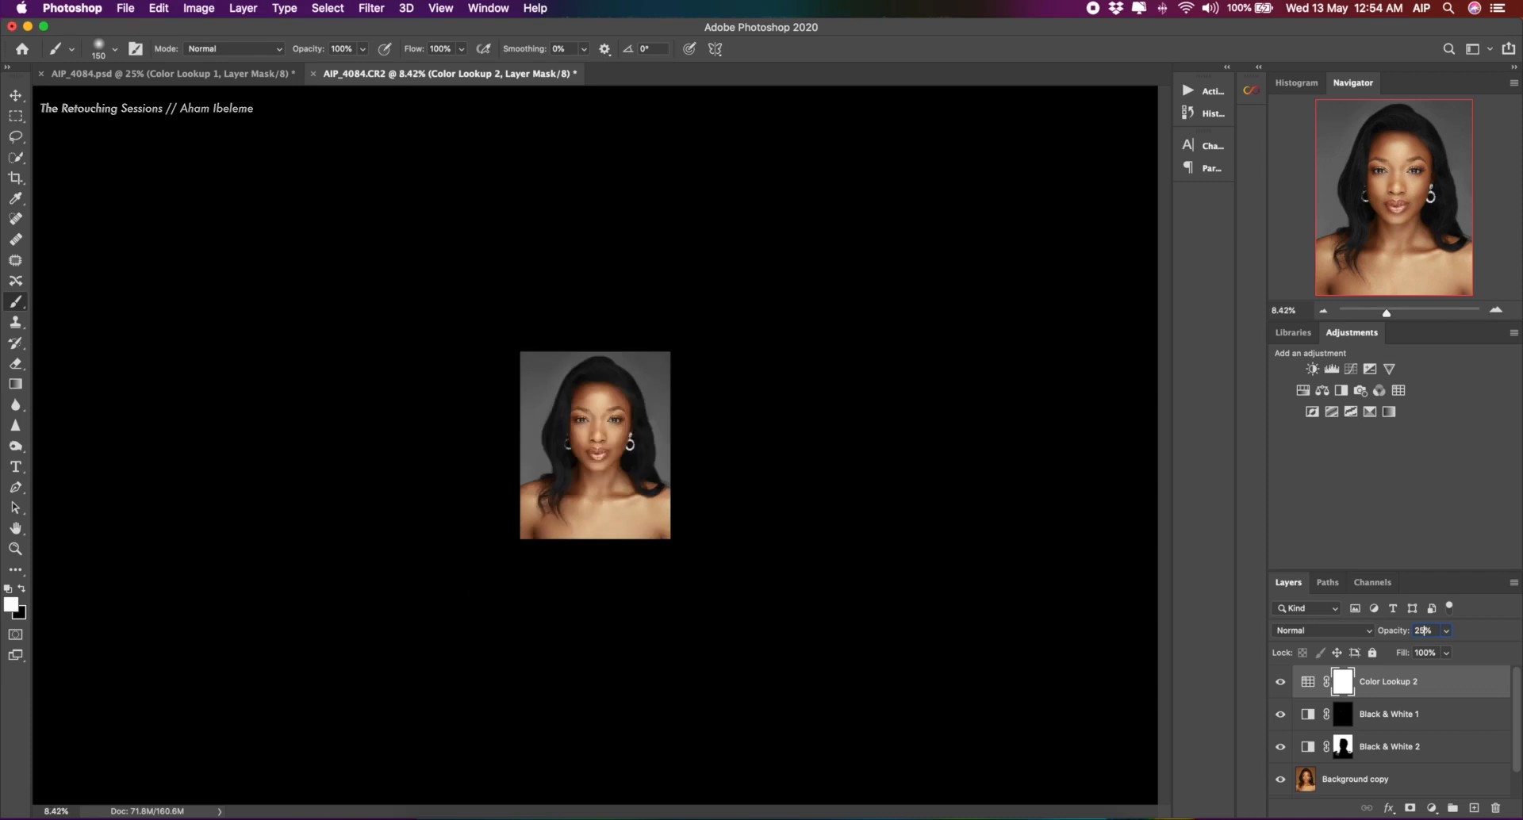
pyautogui.scroll(6, 595, 445)
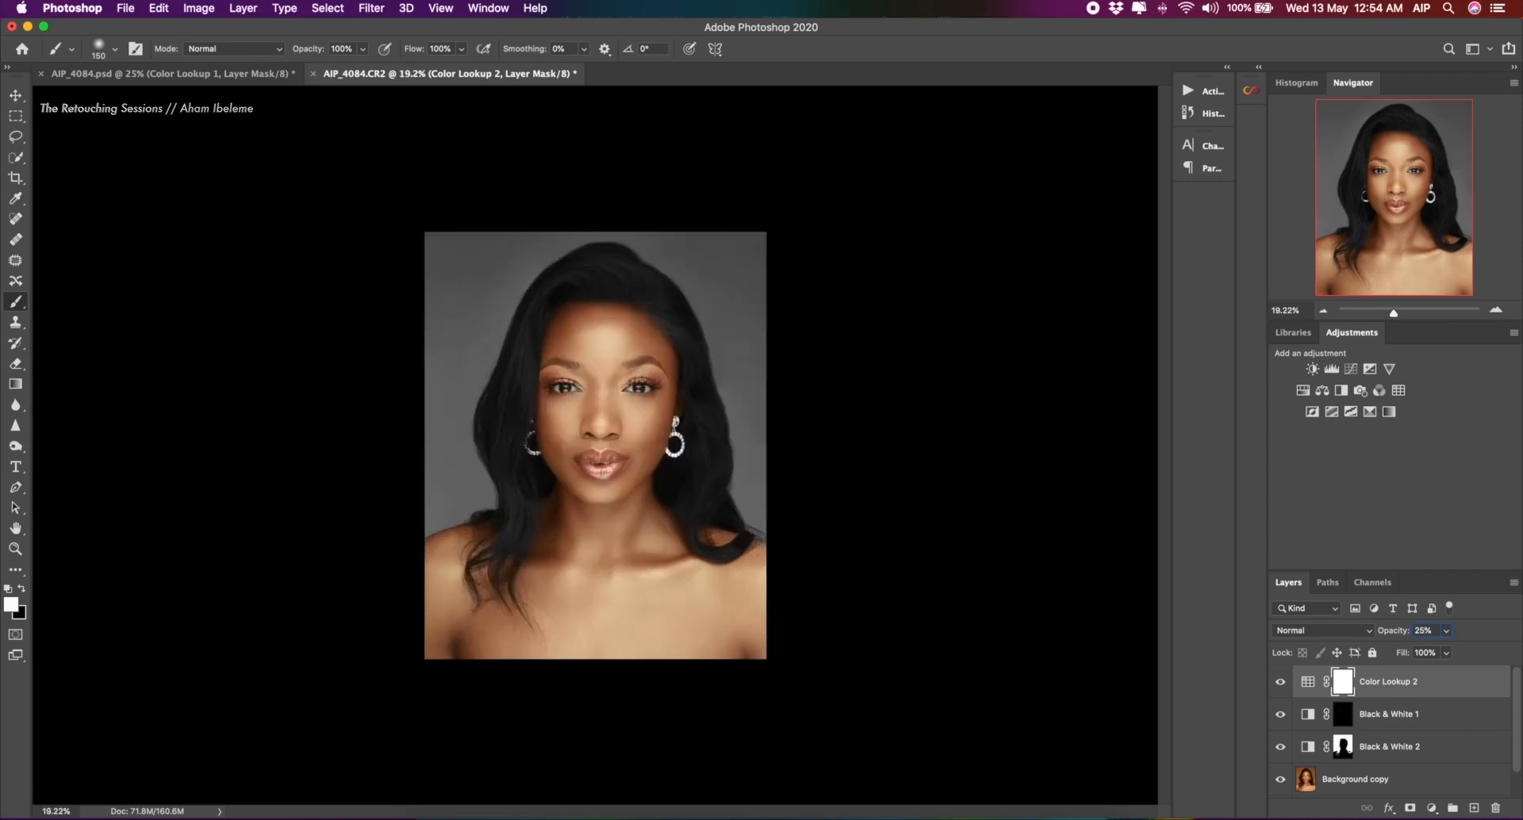
pyautogui.scroll(4, 658, 462)
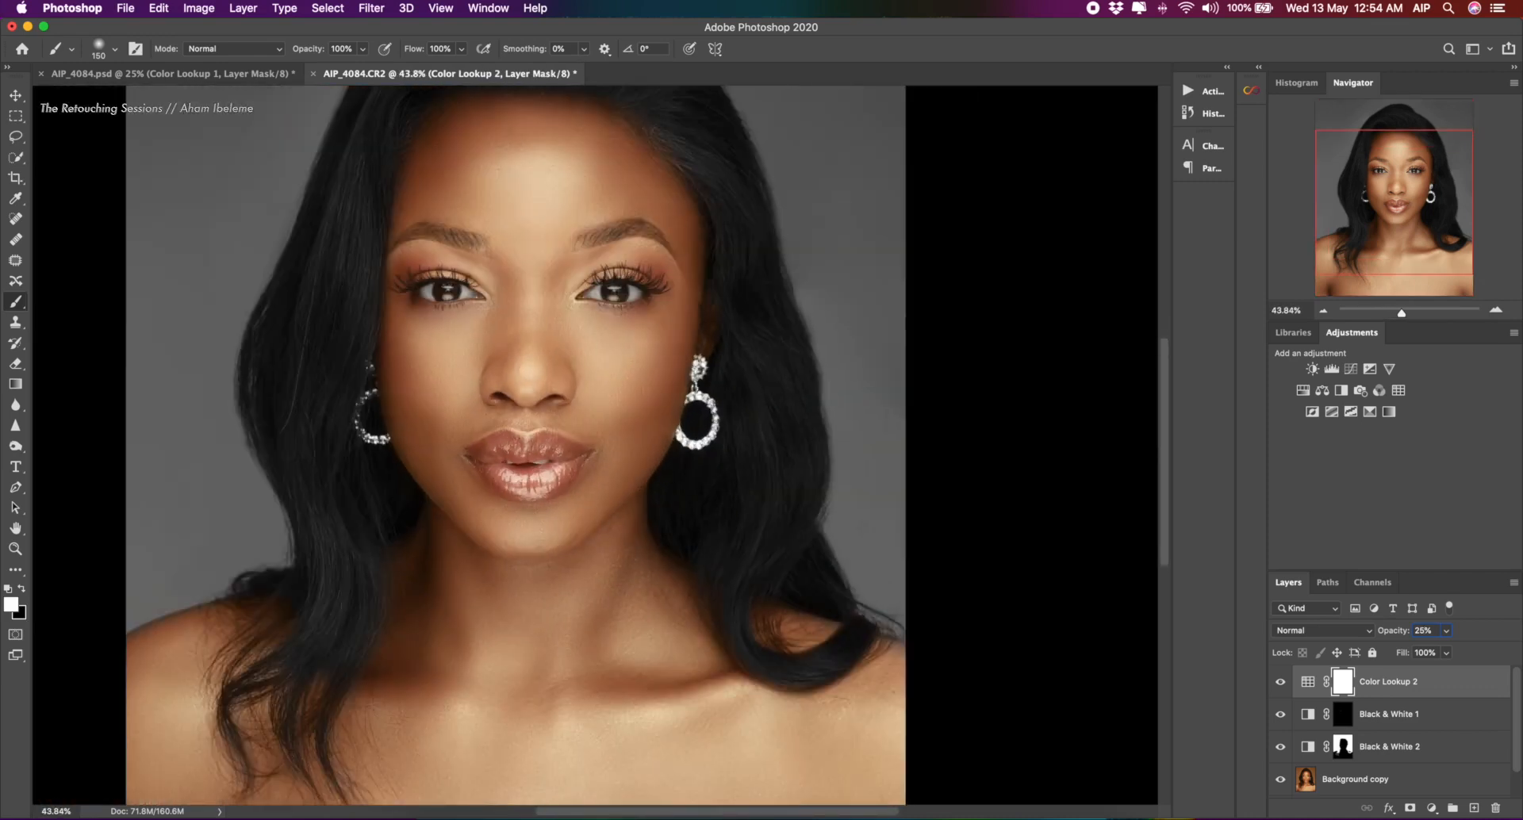
pyautogui.scroll(-3, 711, 474)
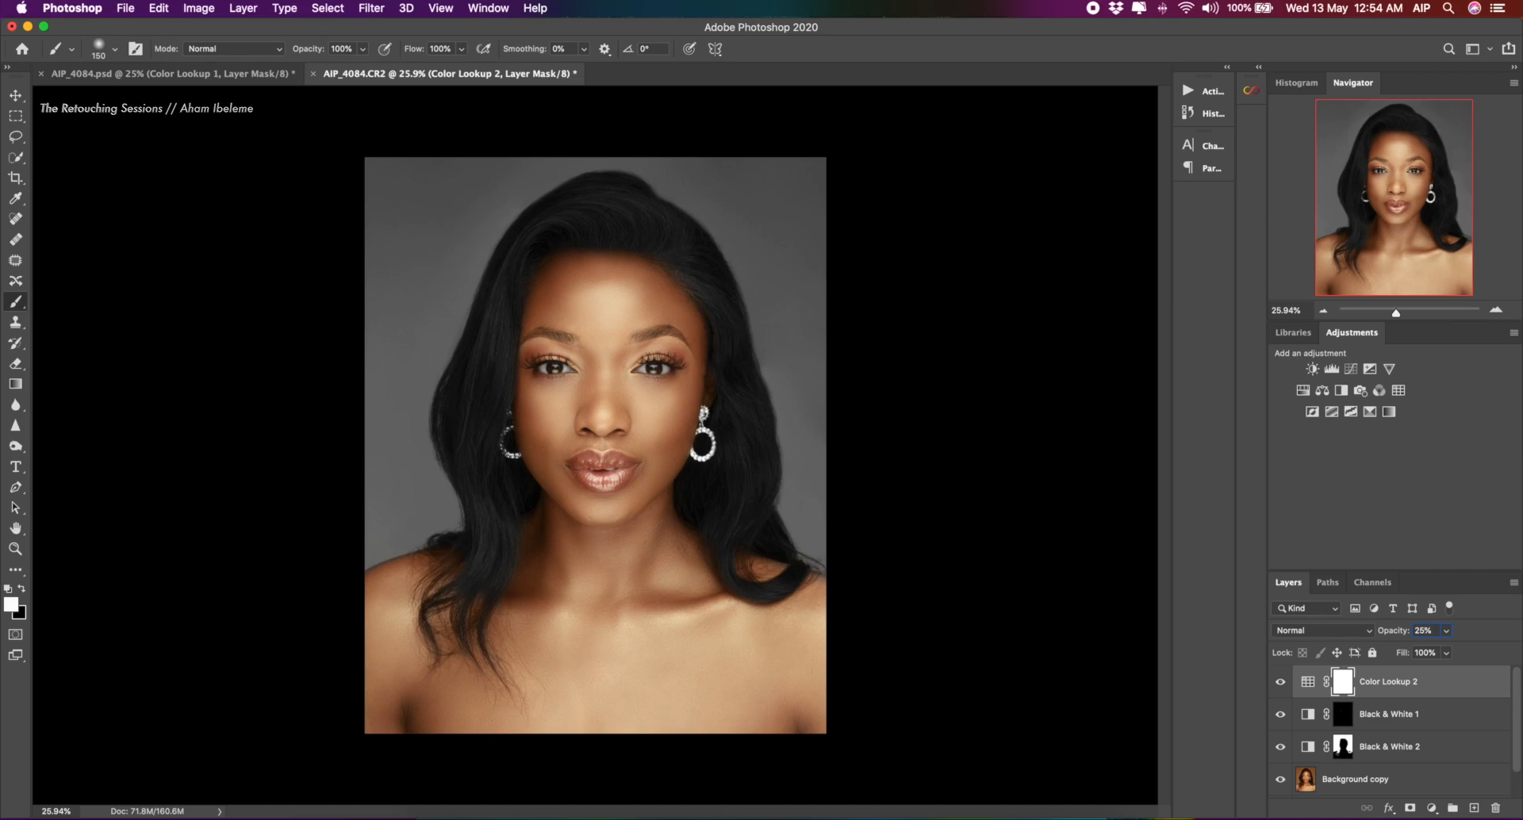
# Select the Background copy layer and choose the Dodge tool with its brush enlarged to 250 px
pyautogui.click(1308, 779)
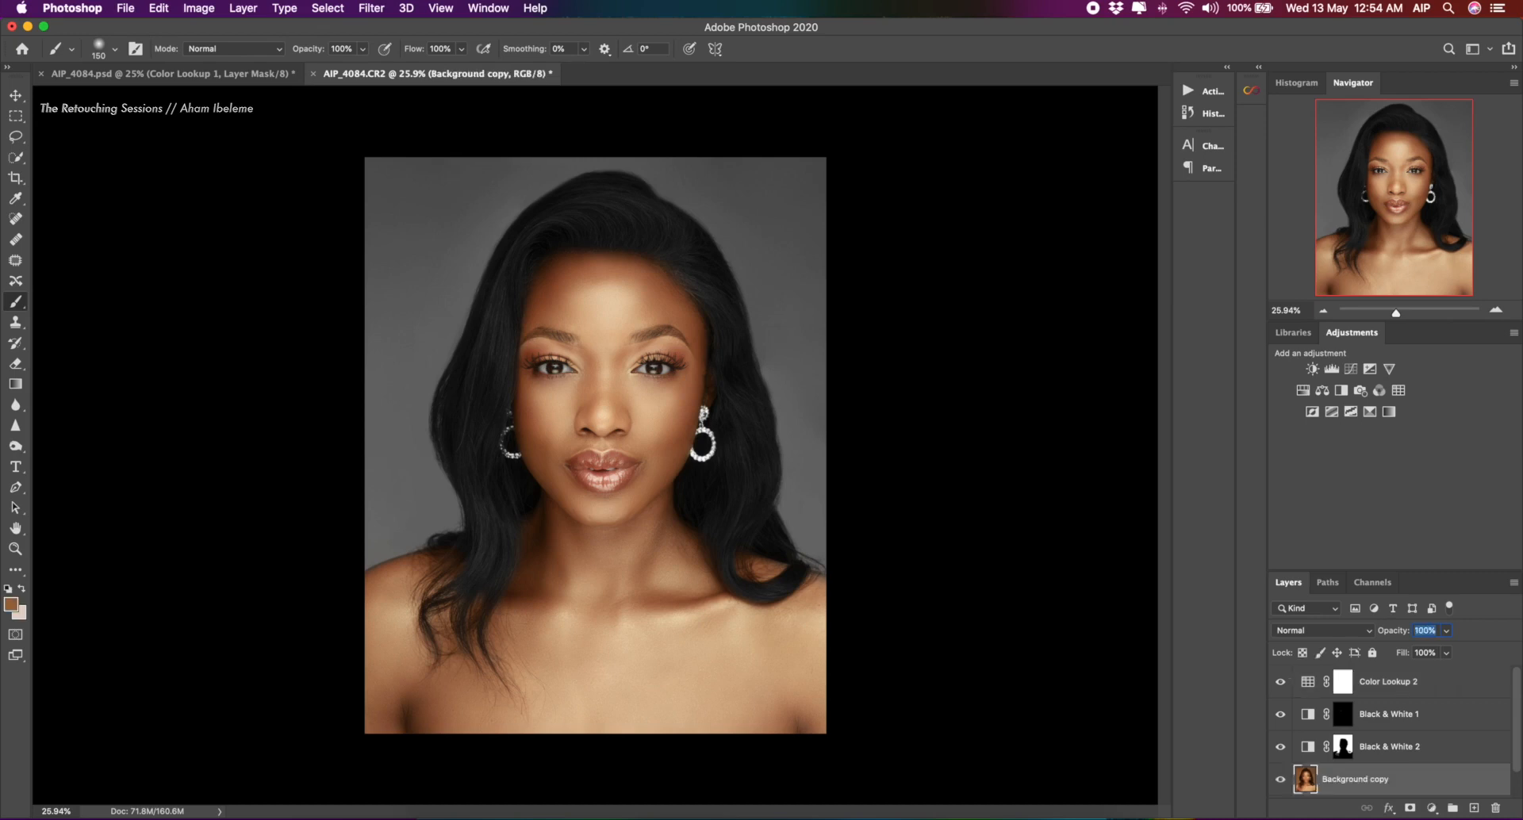
pyautogui.scroll(-1, 1387, 729)
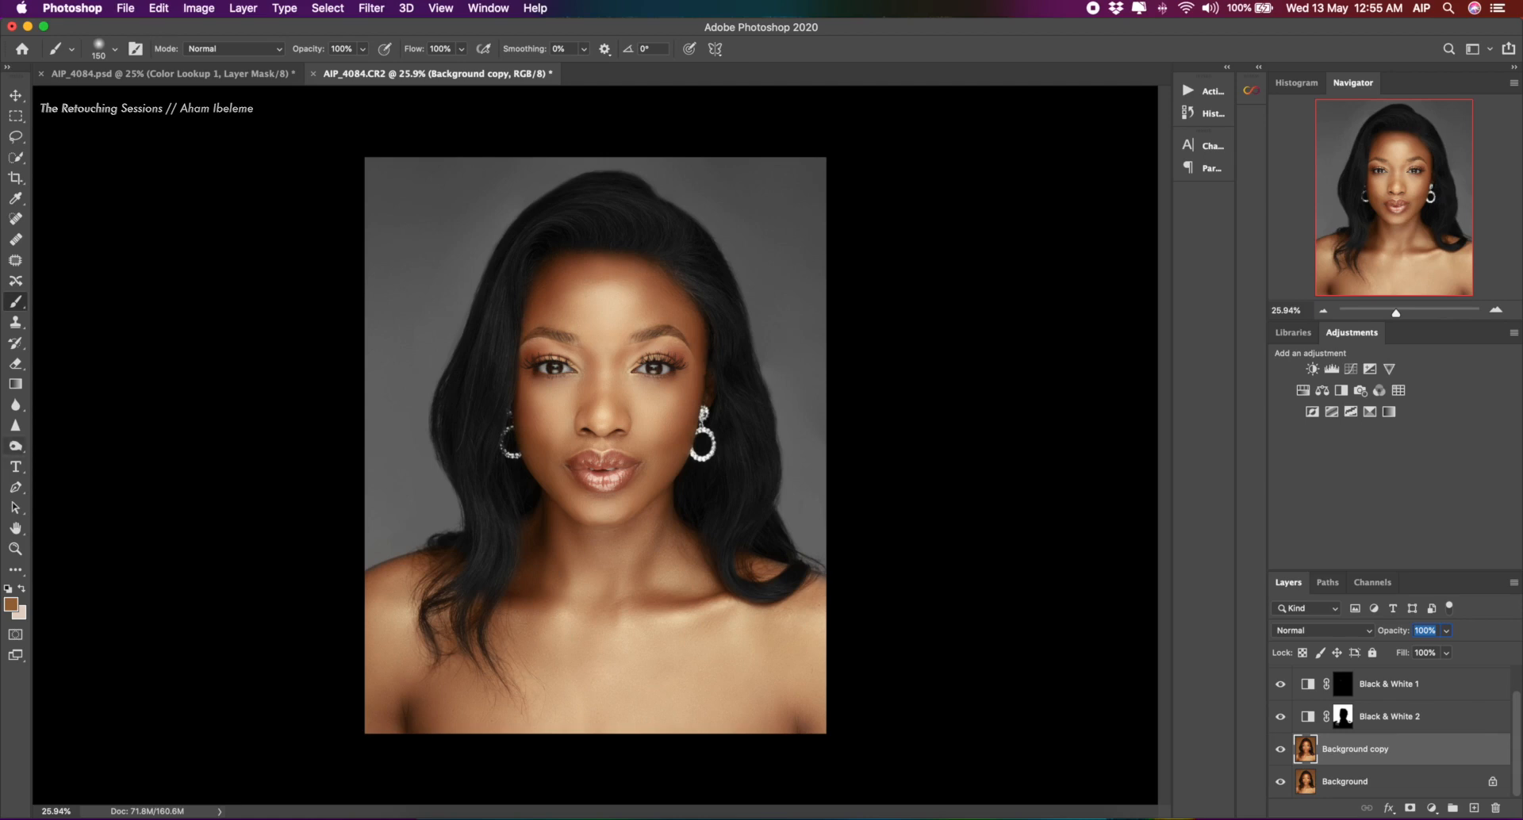
pyautogui.click(15, 445)
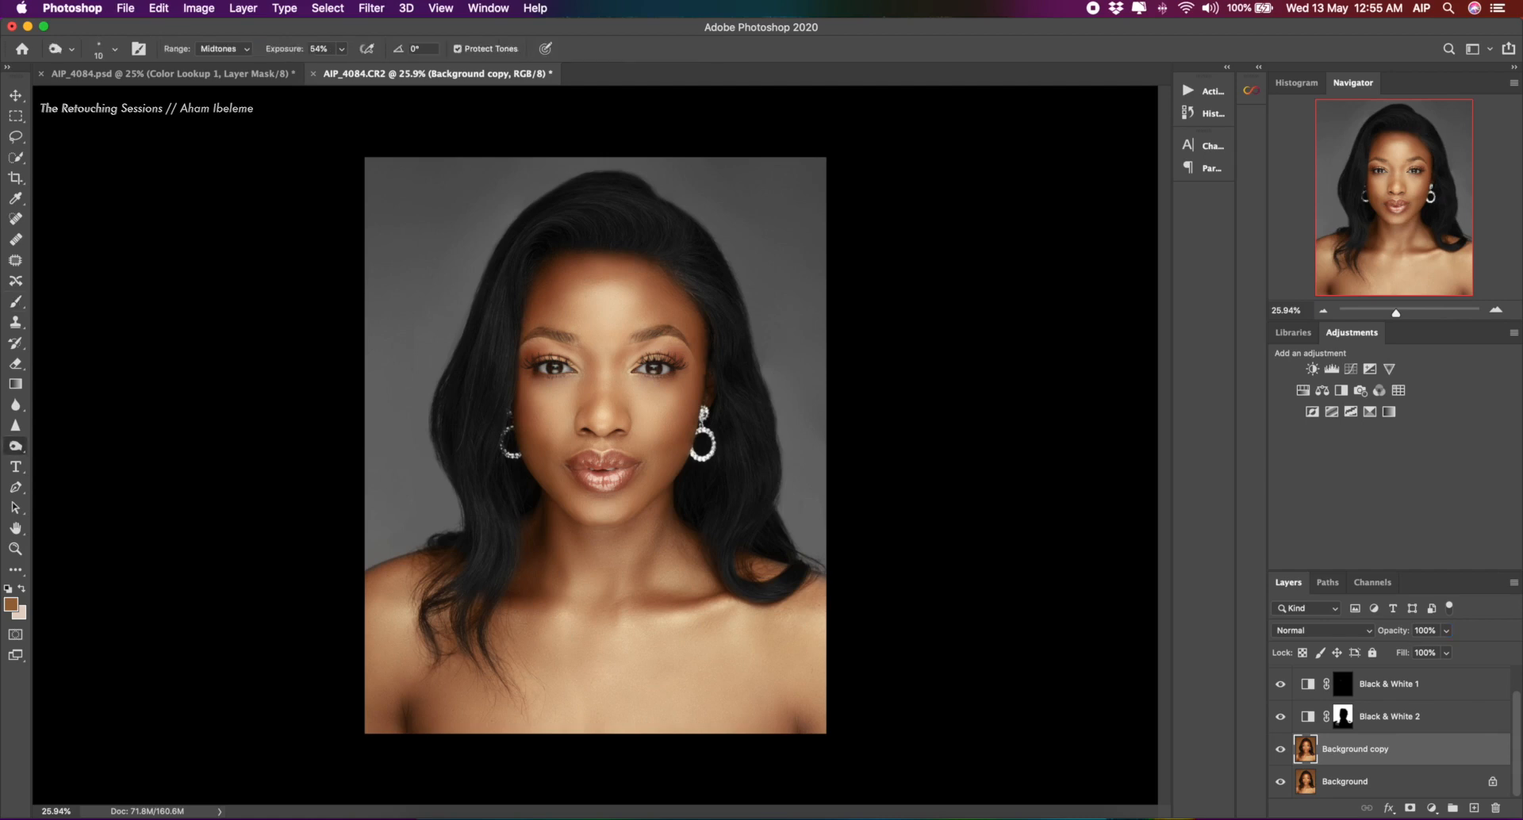
pyautogui.click(15, 445)
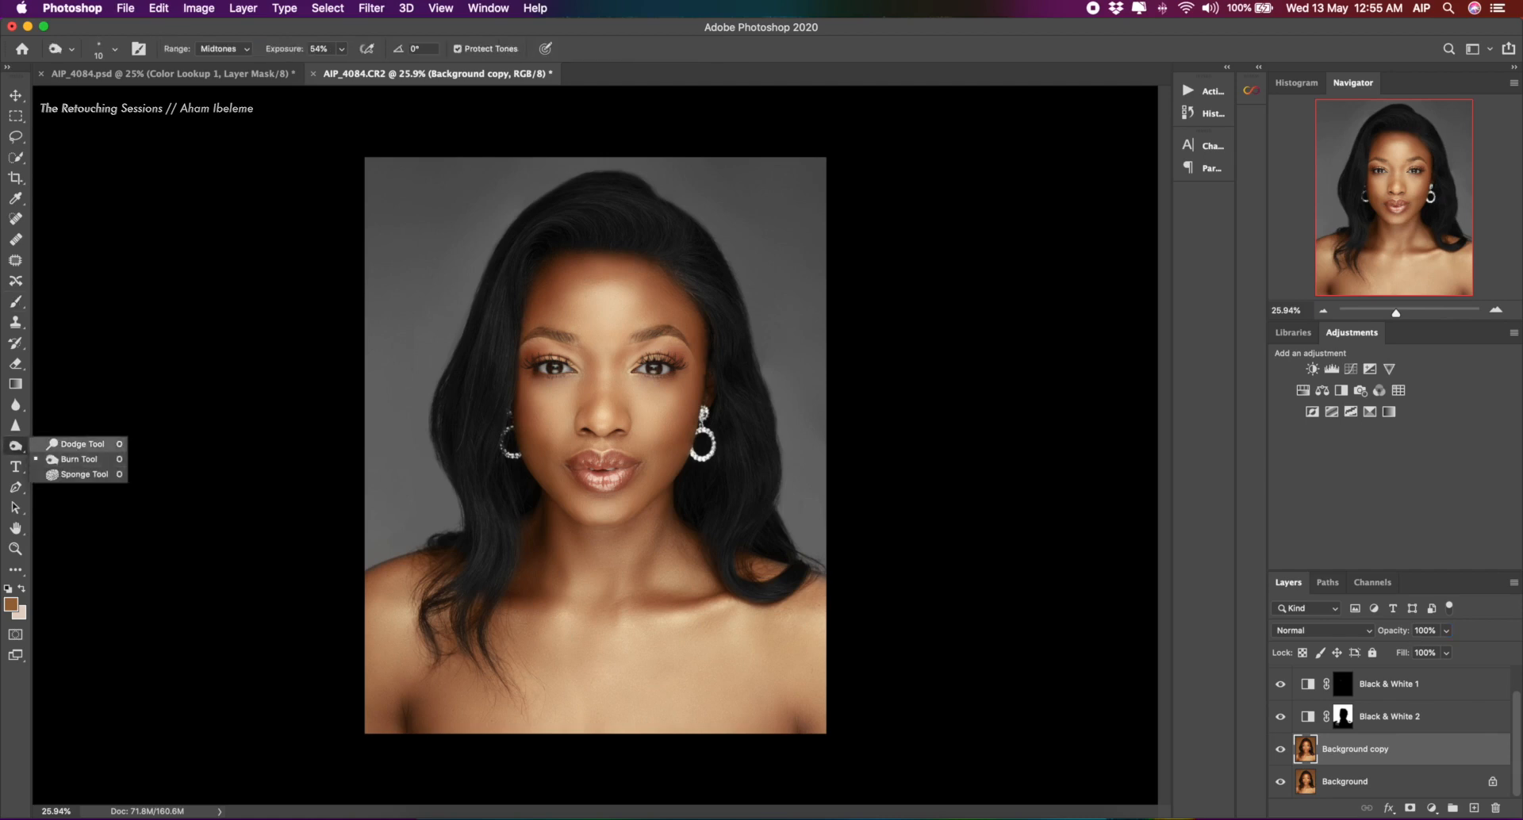
pyautogui.click(71, 460)
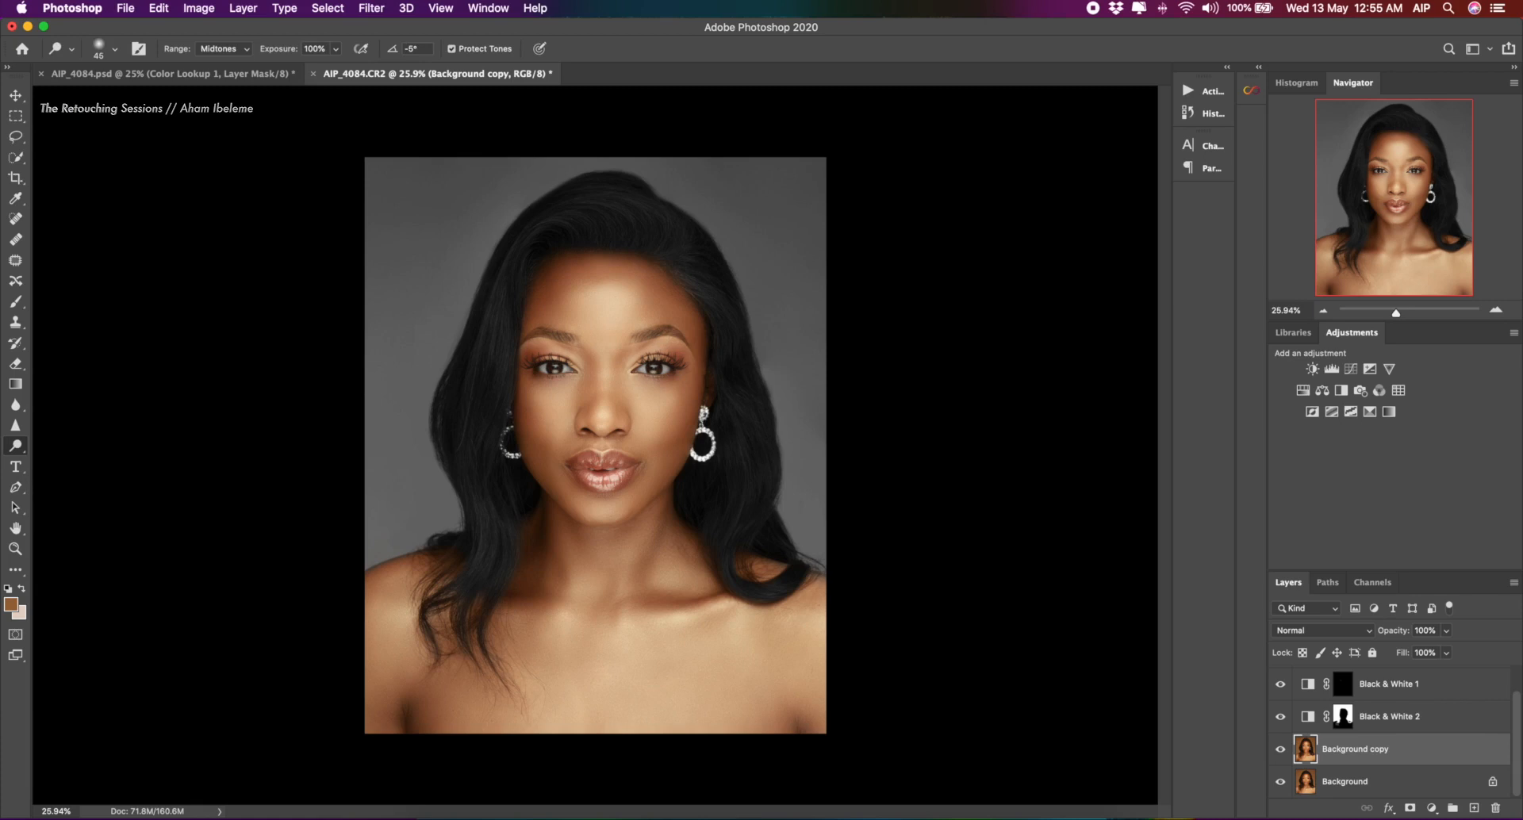
pyautogui.press(']')
pyautogui.press(']')
pyautogui.press(']')
pyautogui.press(']')
pyautogui.press(']')
pyautogui.press(']')
pyautogui.press(']')
# Switch to the Burn tool, enlarge its brush to 250 px and set its exposure to 100%
pyautogui.rightClick(16, 446)
pyautogui.click(69, 460)
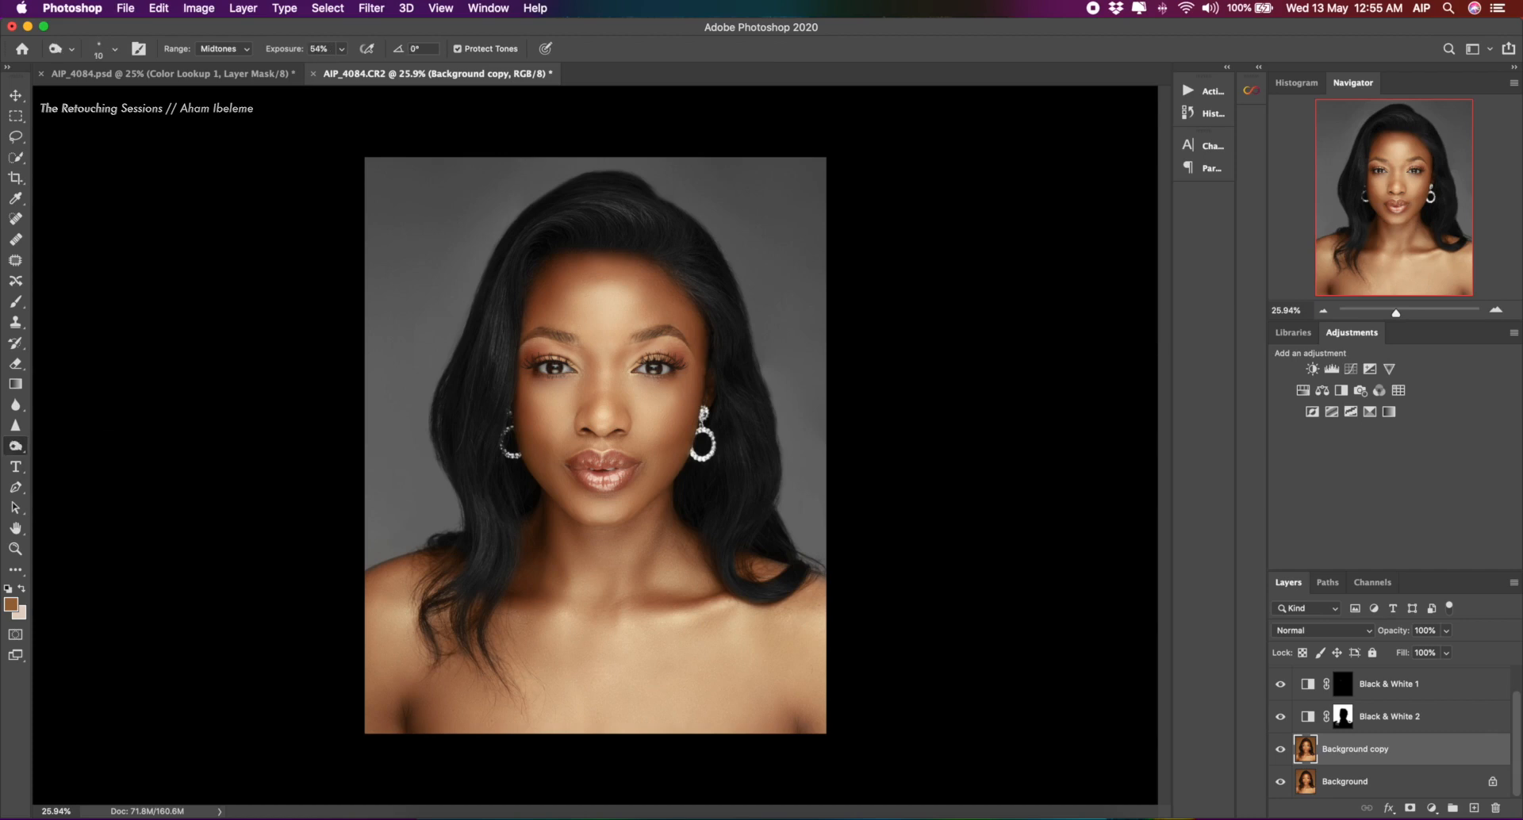
pyautogui.press(']')
pyautogui.press(']')
pyautogui.press(']')
pyautogui.press(']')
pyautogui.press(']')
pyautogui.press(']')
pyautogui.press(']')
pyautogui.press(']')
pyautogui.press(']')
pyautogui.press(']')
pyautogui.press(']')
pyautogui.press(']')
pyautogui.press(']')
pyautogui.press(']')
pyautogui.press(']')
pyautogui.press(']')
pyautogui.moveTo(341, 49); pyautogui.dragTo(375, 48)
pyautogui.press('Return')
# Return to the Dodge tool, set its exposure to 10% and enlarge its brush to 400 px
pyautogui.rightClick(15, 445)
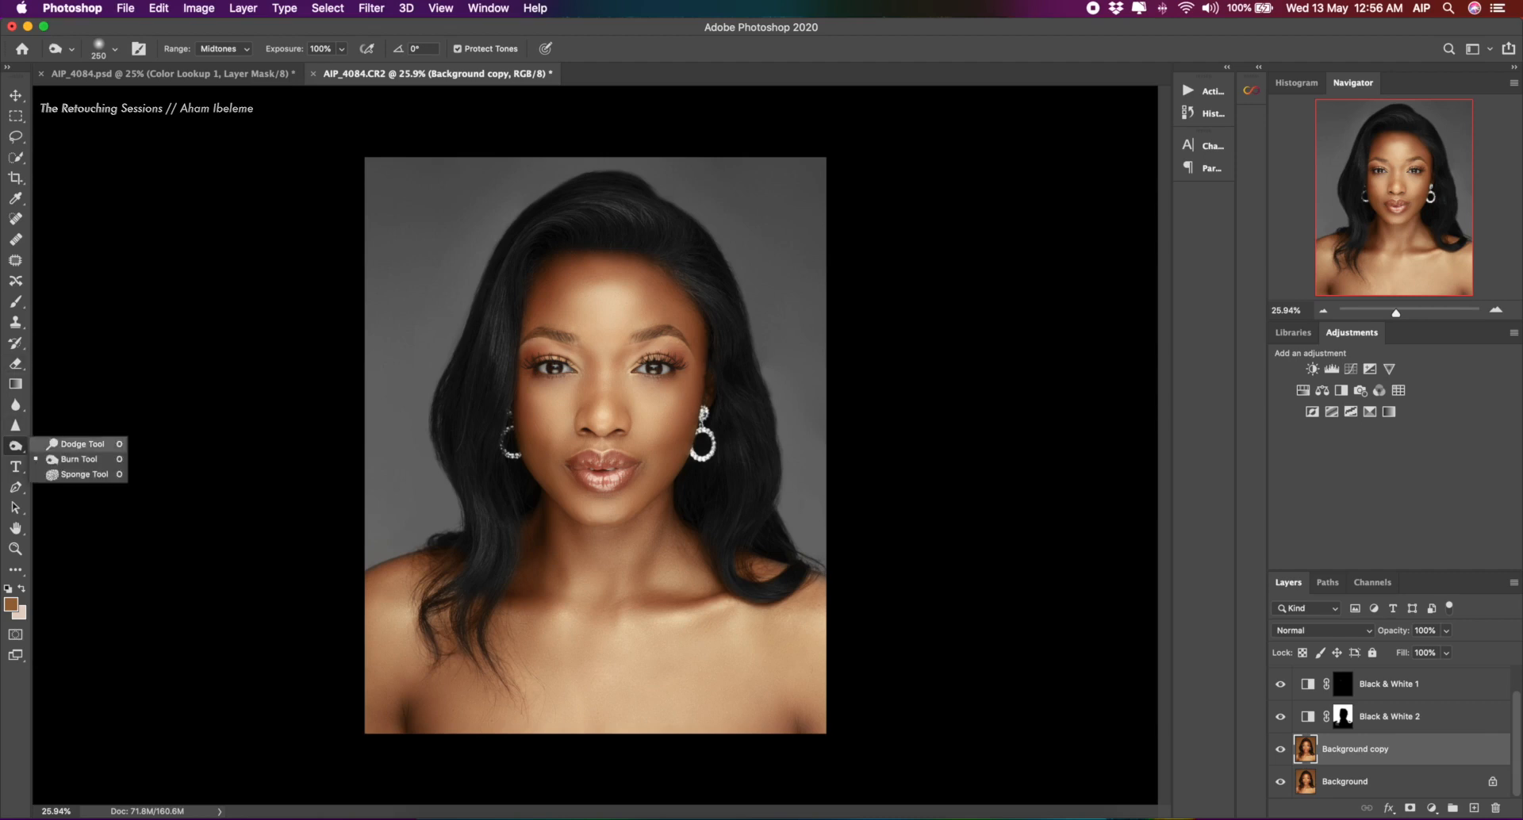
pyautogui.click(72, 443)
pyautogui.moveTo(314, 49); pyautogui.dragTo(307, 49)
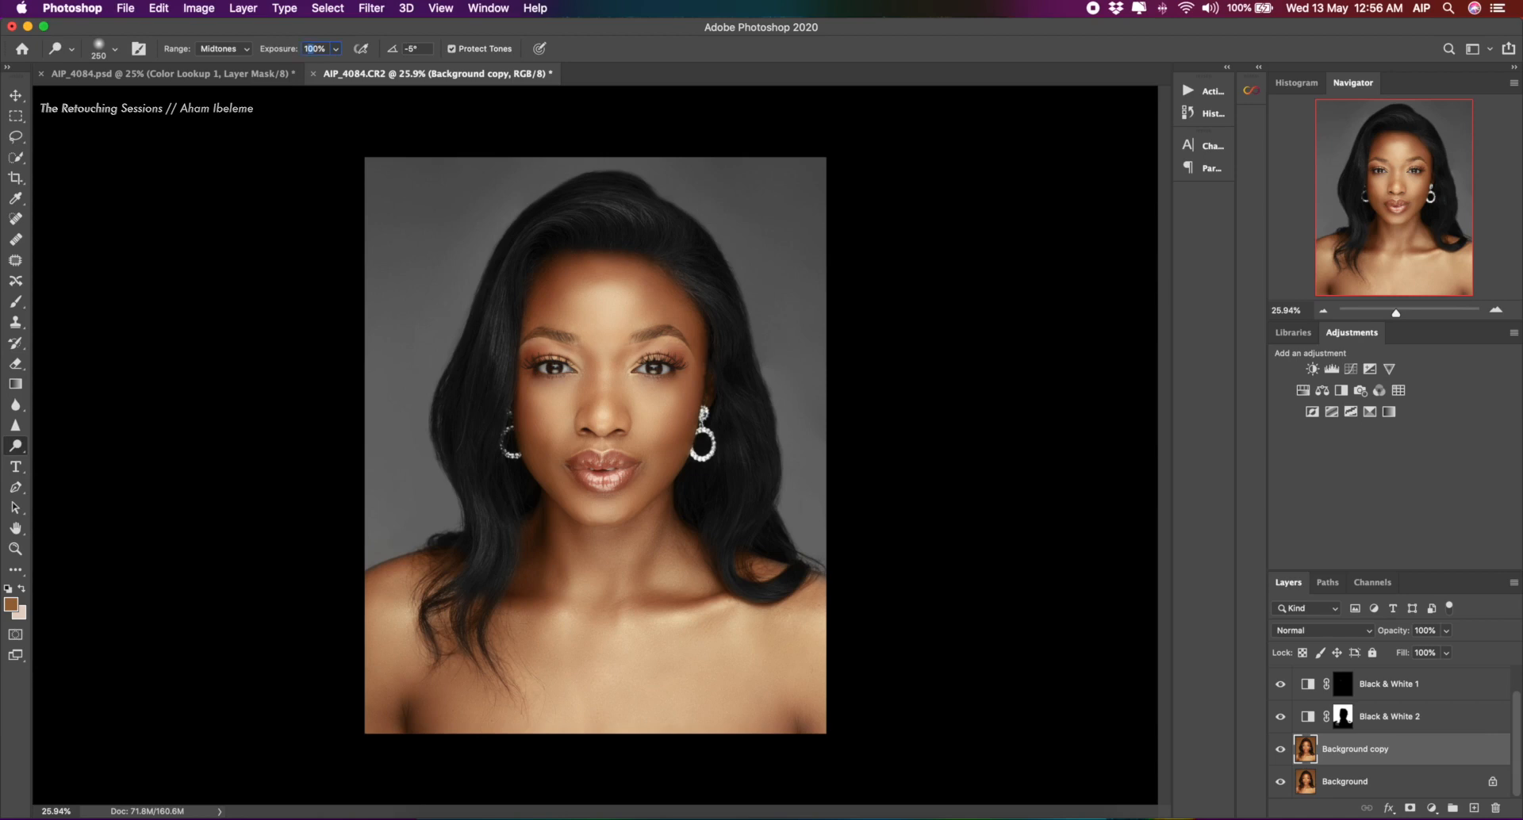
pyautogui.write('1')
pyautogui.press('BackSpace')
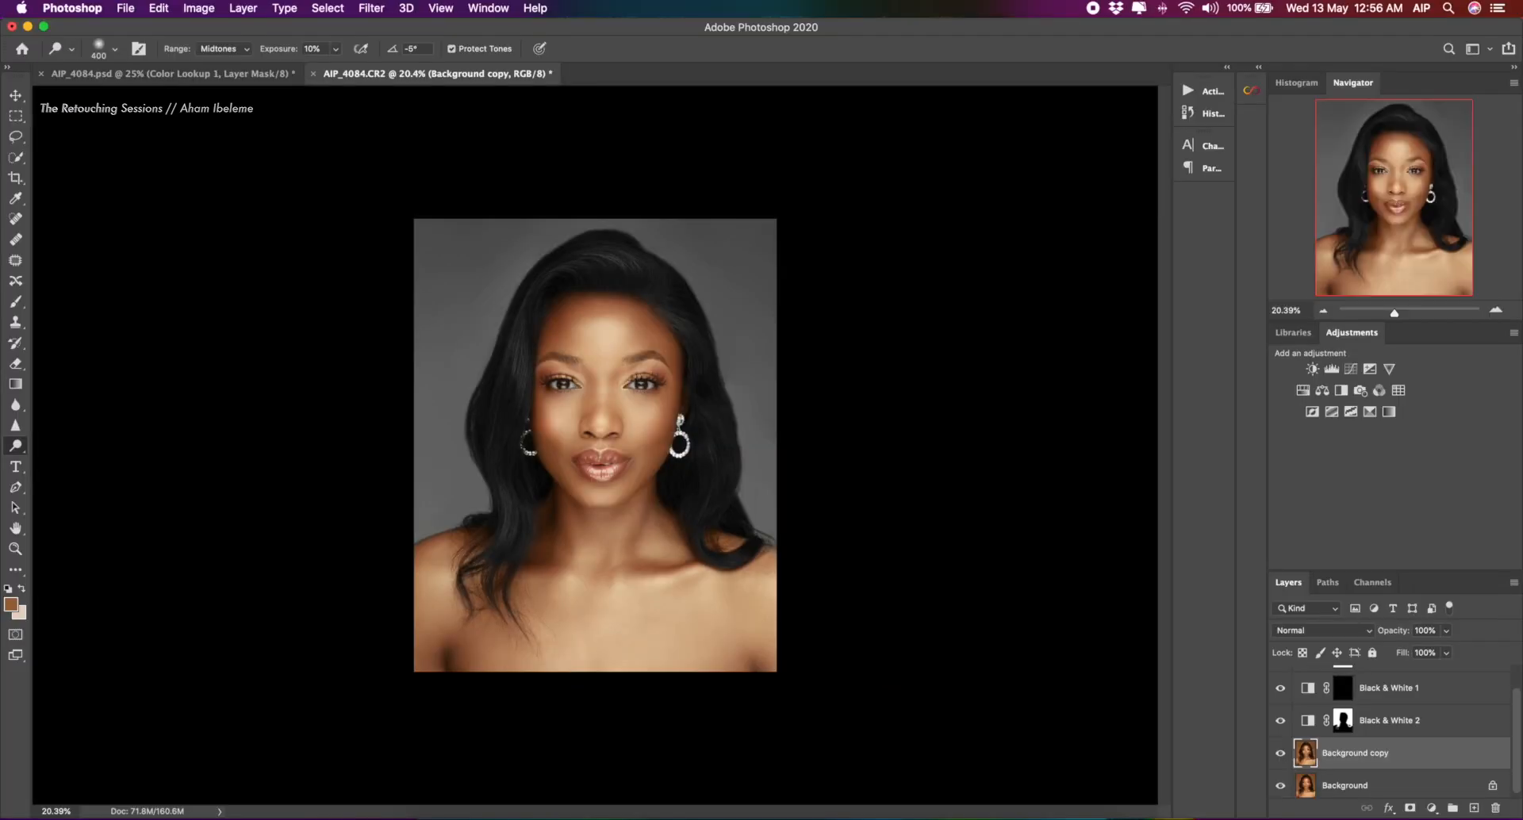
# Add a Curves adjustment layer directly above Background copy and slightly darken the RGB midtones with a curve point at input 135
pyautogui.scroll(2, 1392, 731)
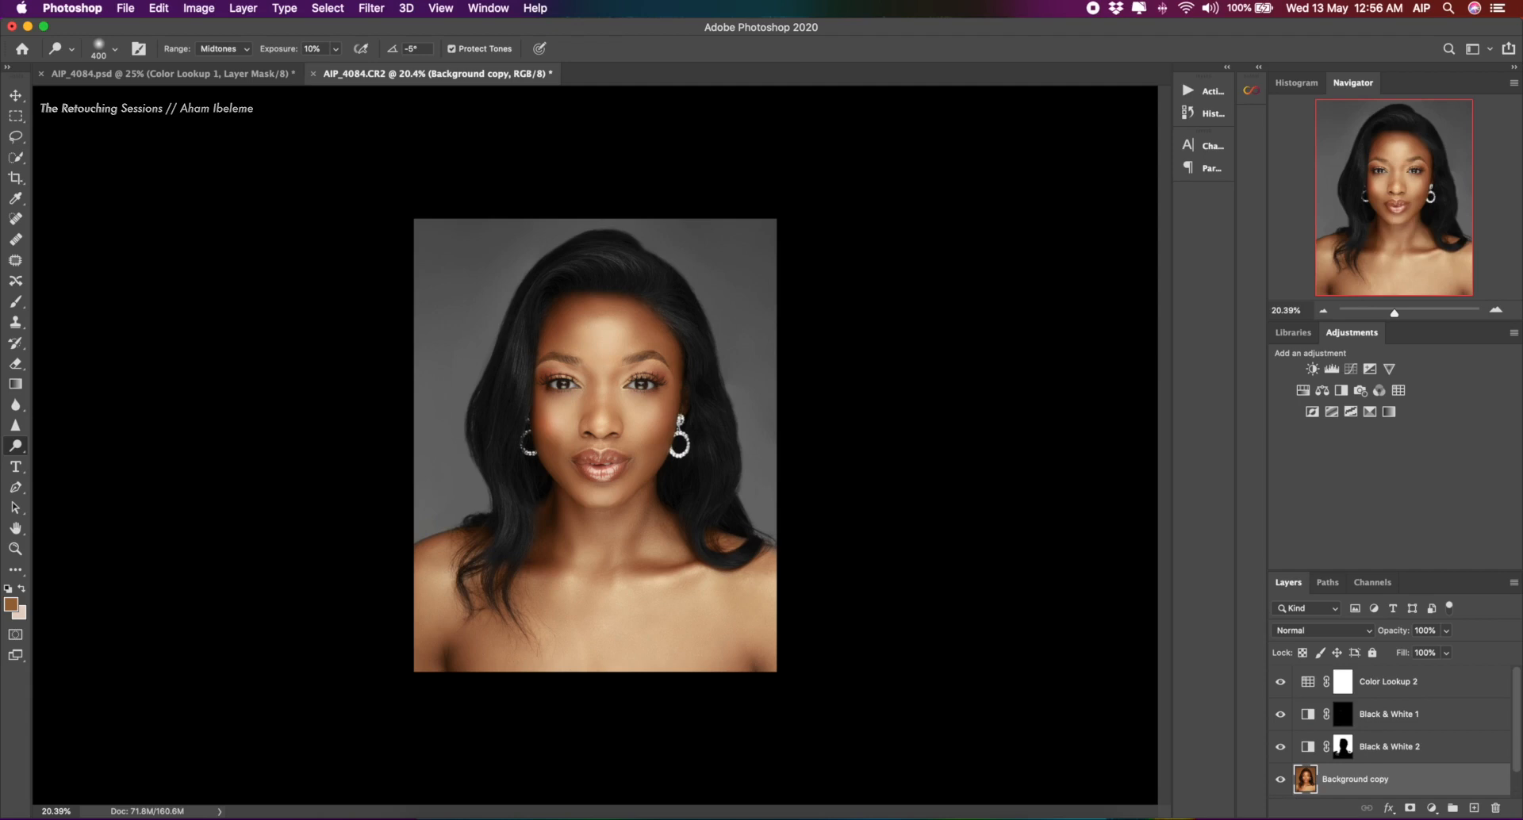
pyautogui.click(1432, 803)
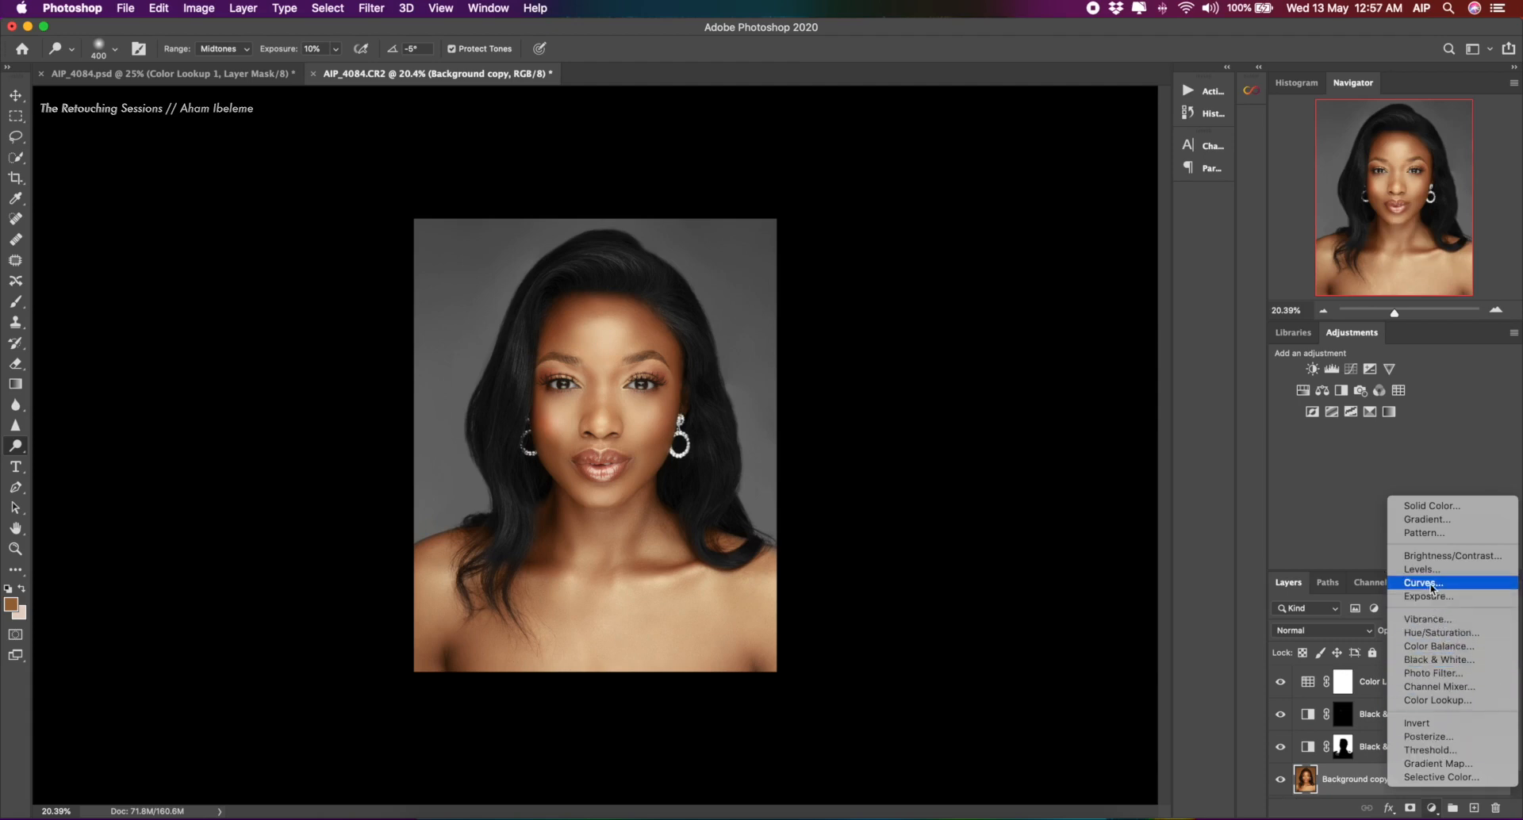
pyautogui.click(1432, 589)
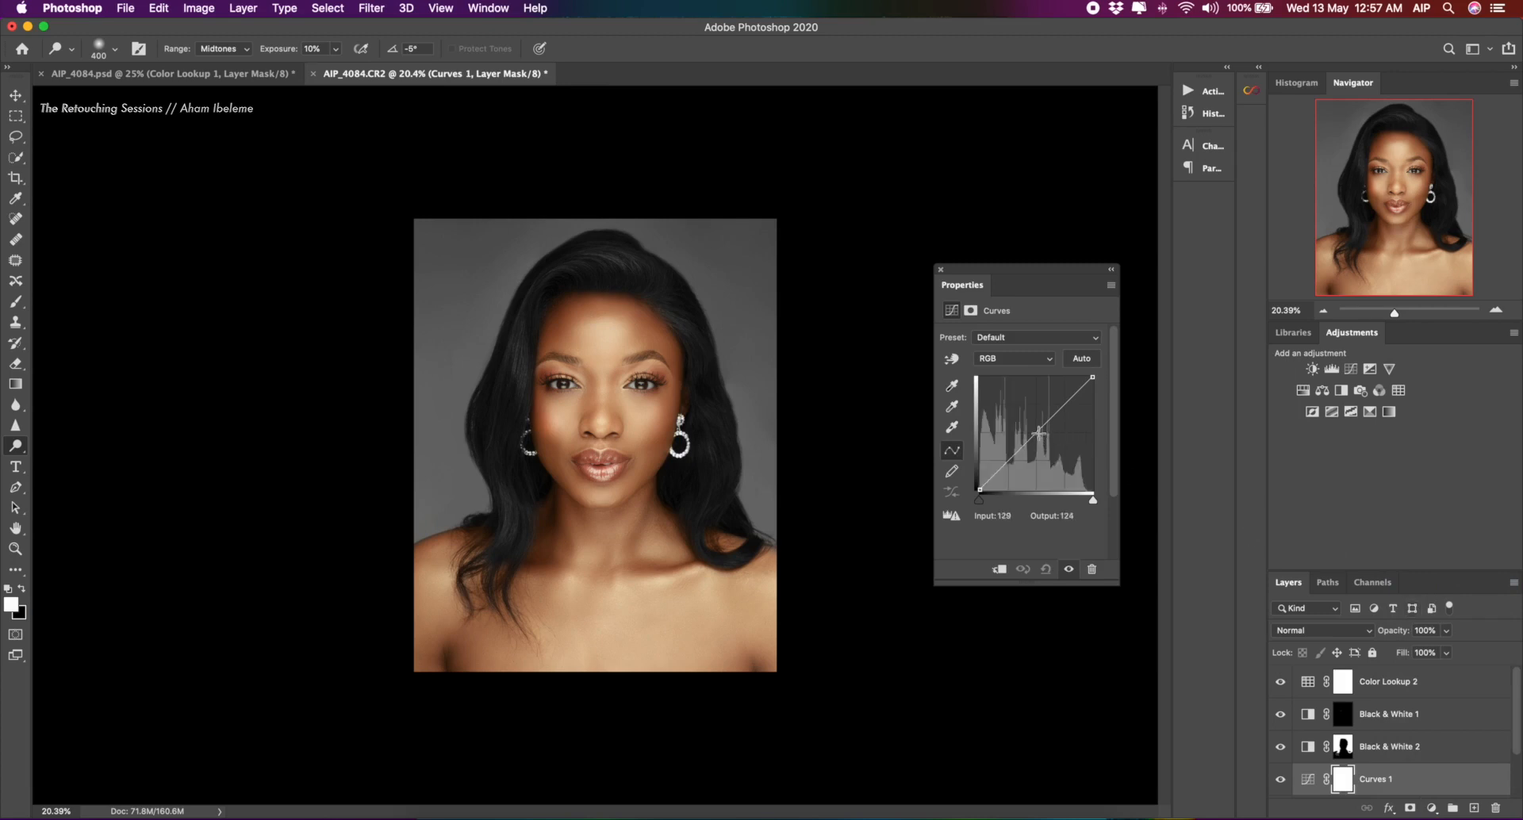
pyautogui.moveTo(1041, 428); pyautogui.dragTo(1039, 434)
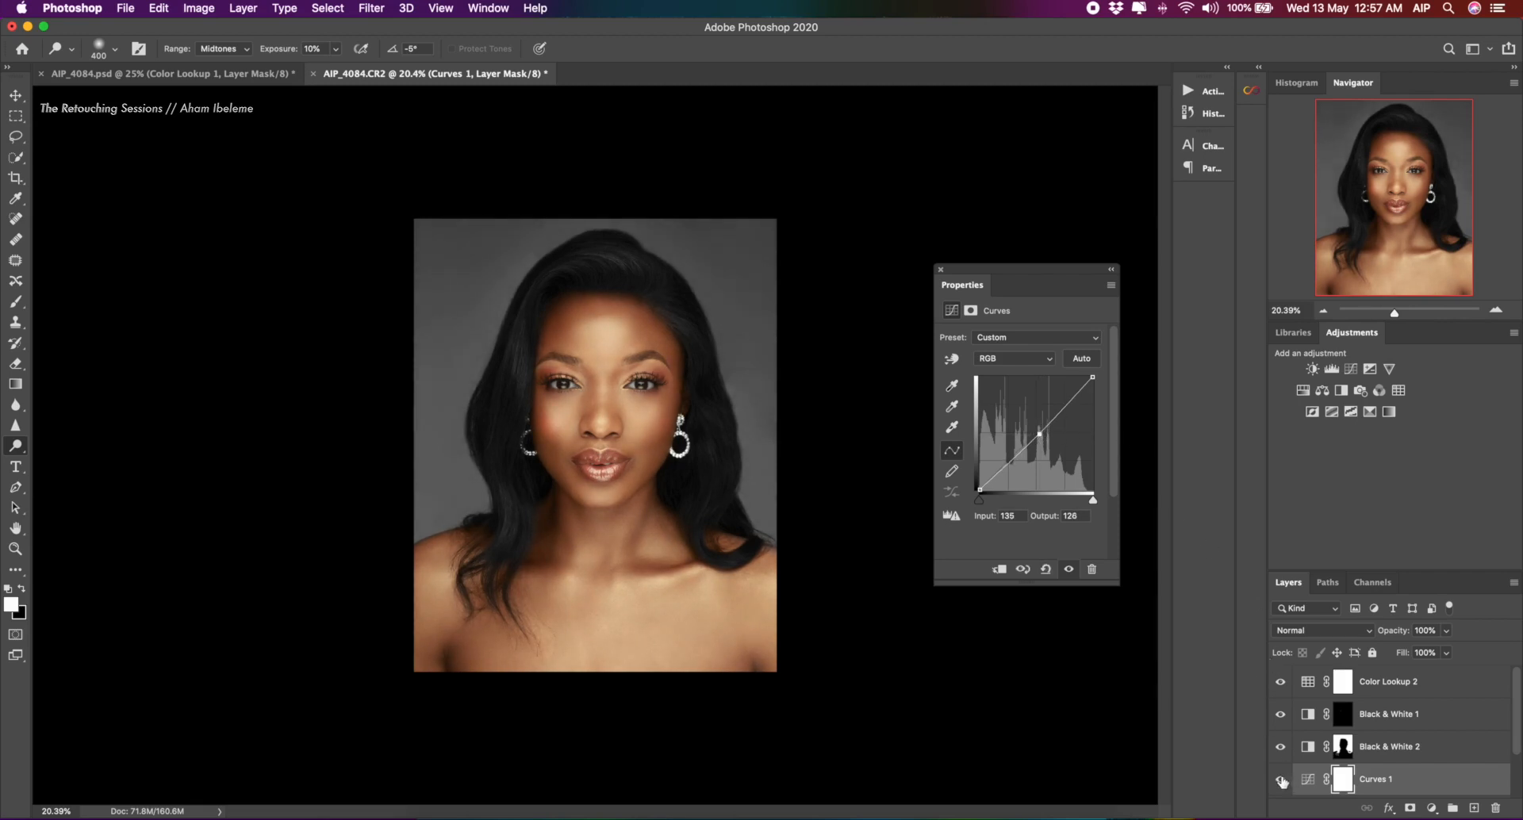
# Compare the portrait with and without the Curves 1 adjustment, leaving the layer visible, and check the image at reduced size
pyautogui.click(1279, 778)
pyautogui.click(1279, 779)
pyautogui.scroll(-5, 650, 505)
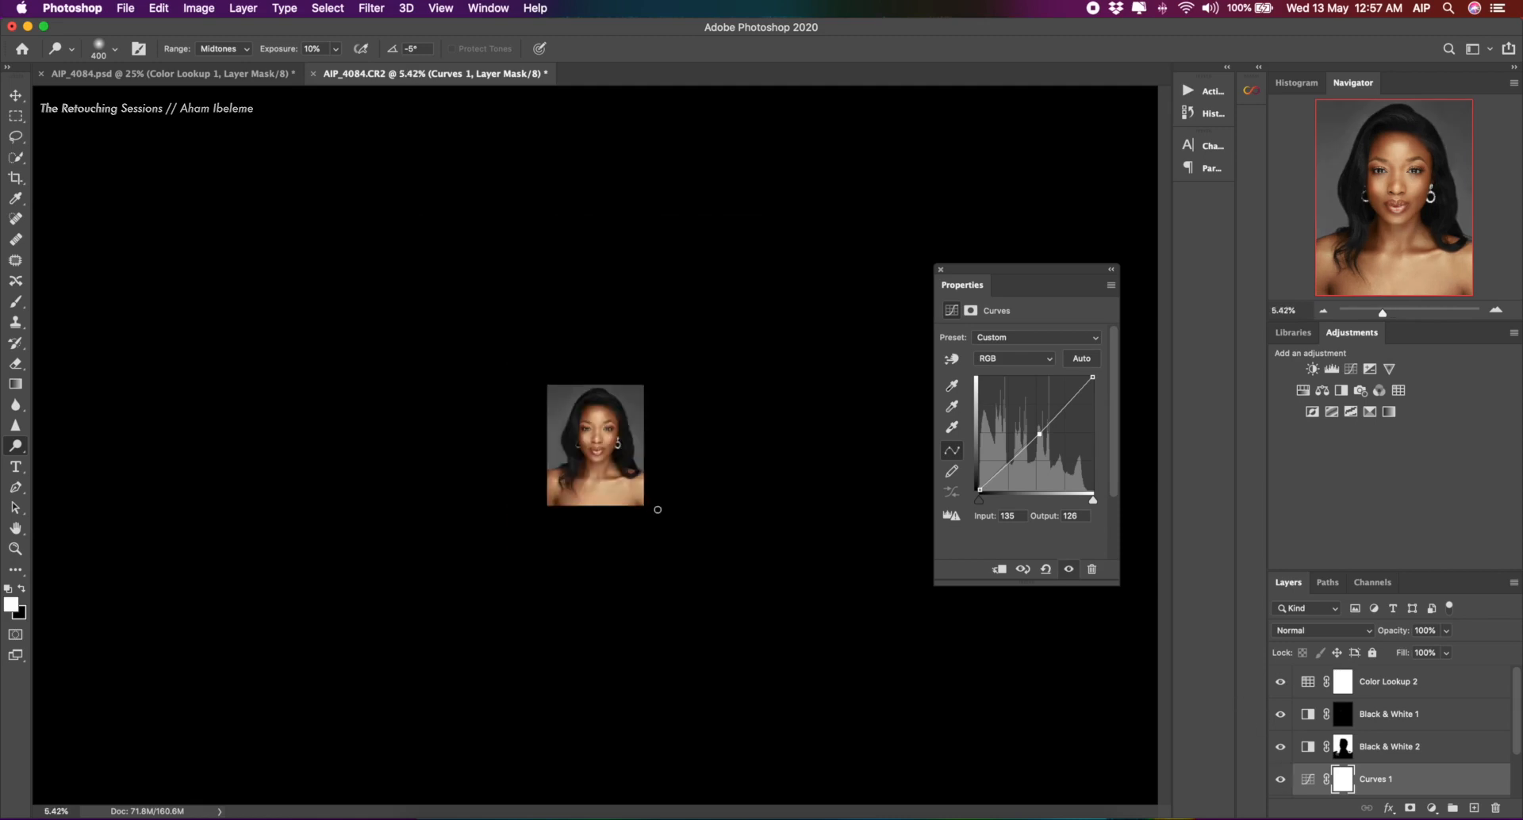
pyautogui.scroll(3, 657, 512)
pyautogui.scroll(1, 656, 514)
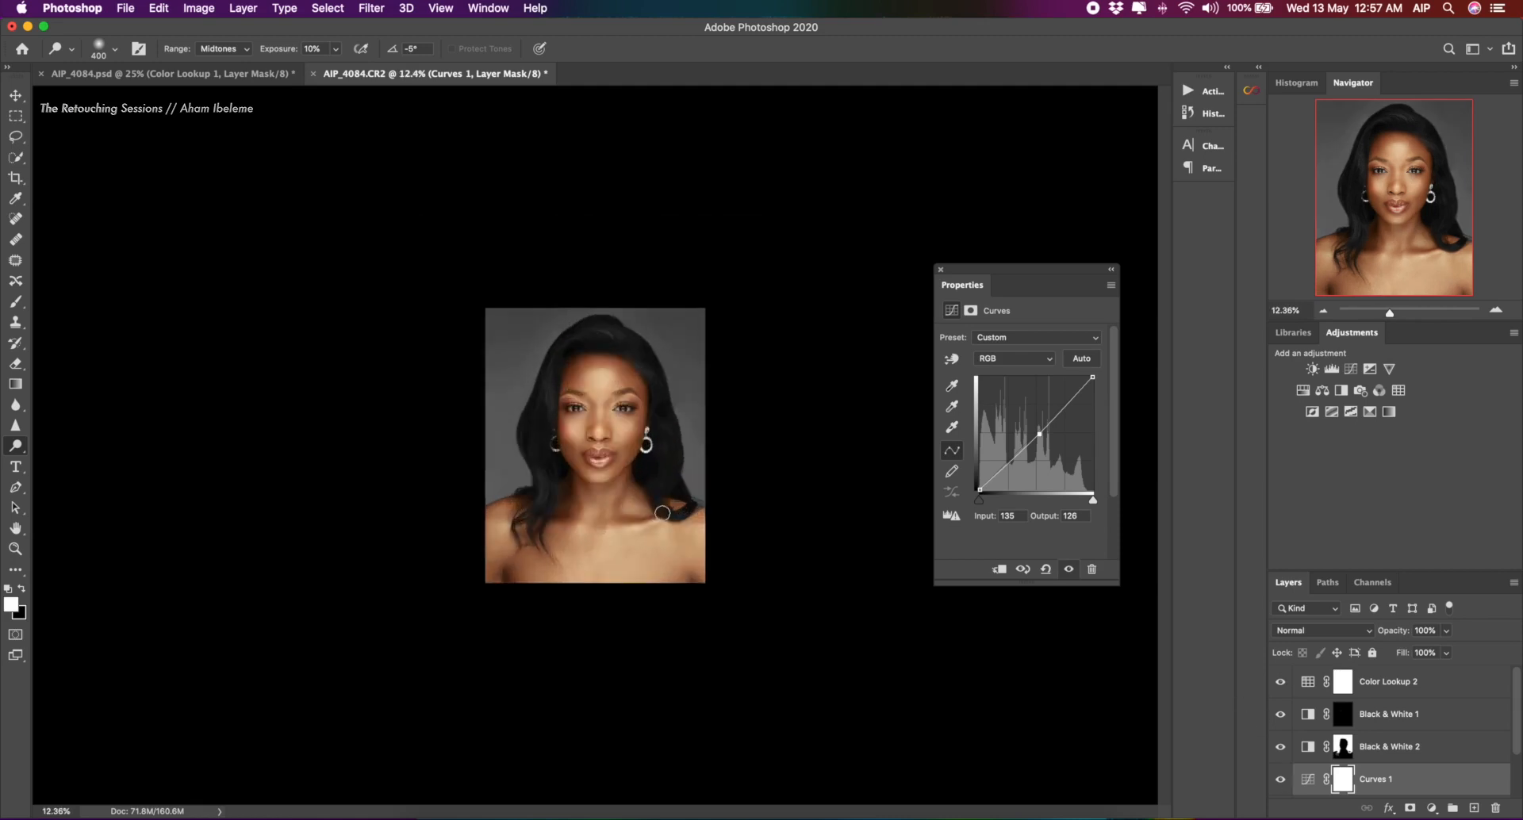
# Switch to full screen mode without the interface and examine the whole retouched portrait, centred on the black background
pyautogui.press('f')
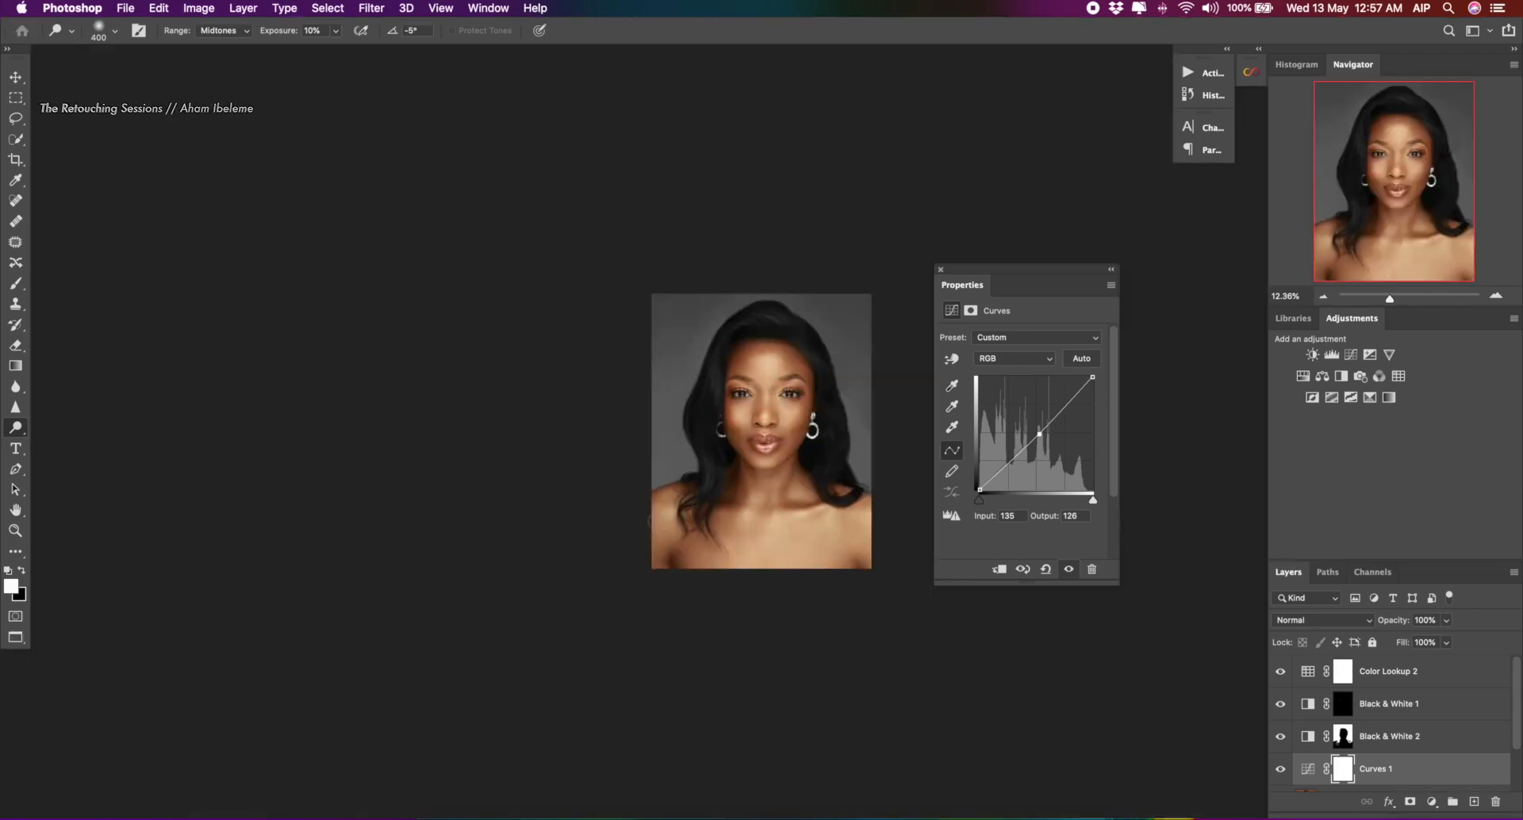
pyautogui.press('f')
pyautogui.scroll(5, 648, 515)
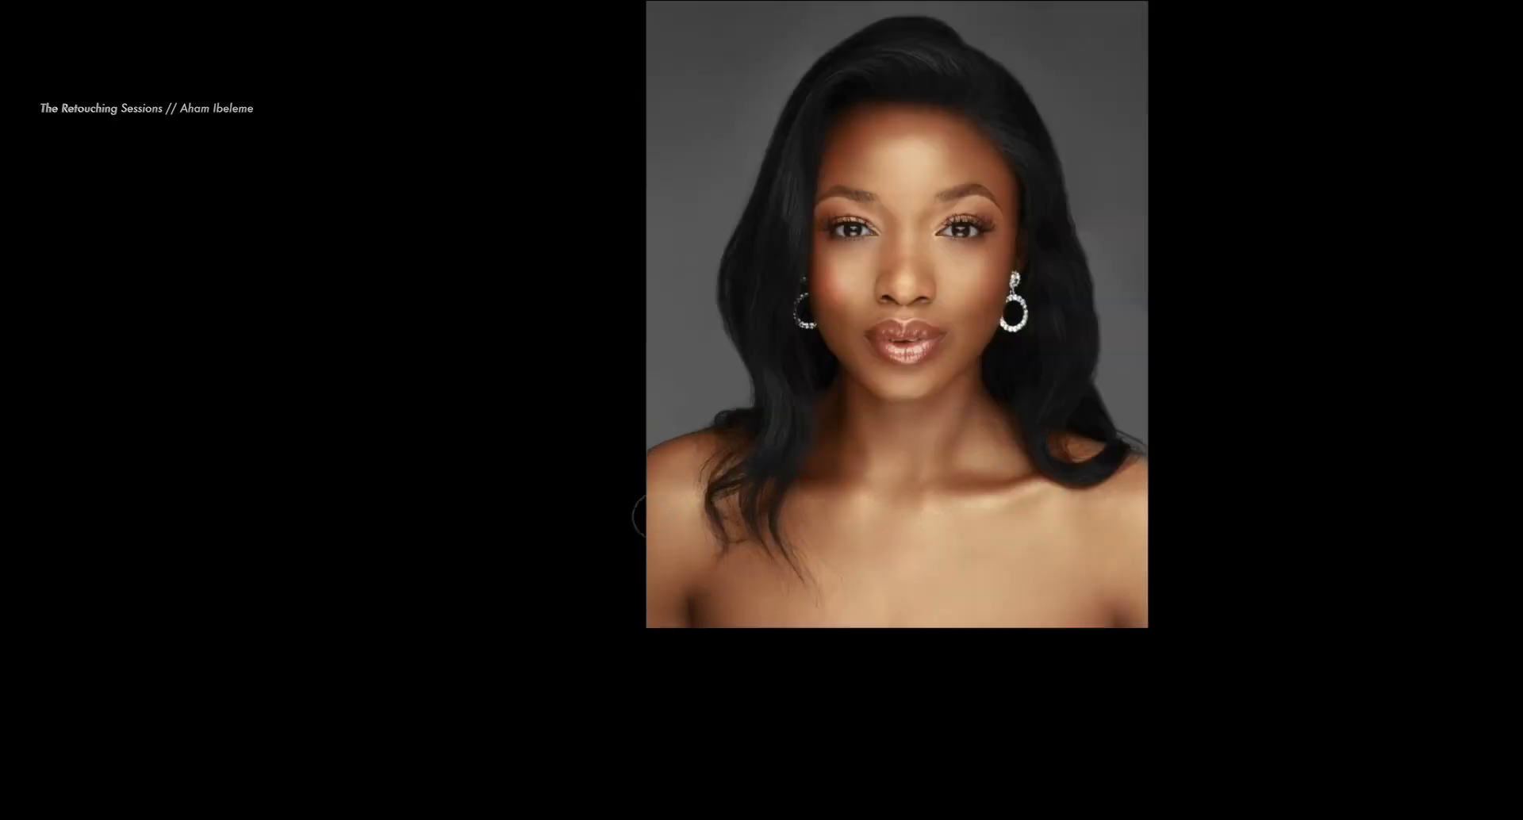
pyautogui.scroll(-4, 648, 516)
pyautogui.scroll(2, 646, 516)
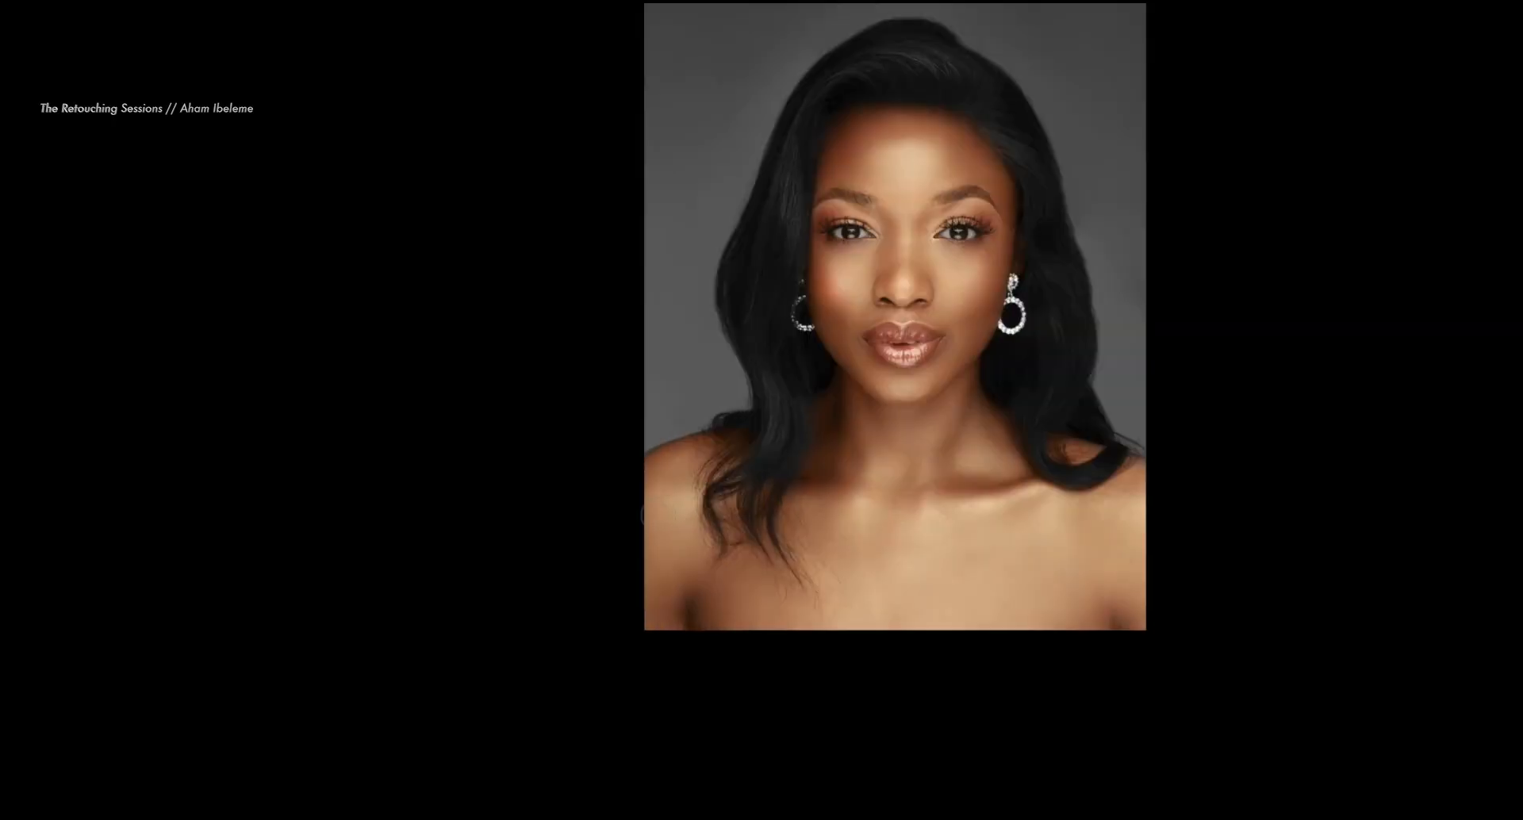
pyautogui.scroll(-1, 658, 516)
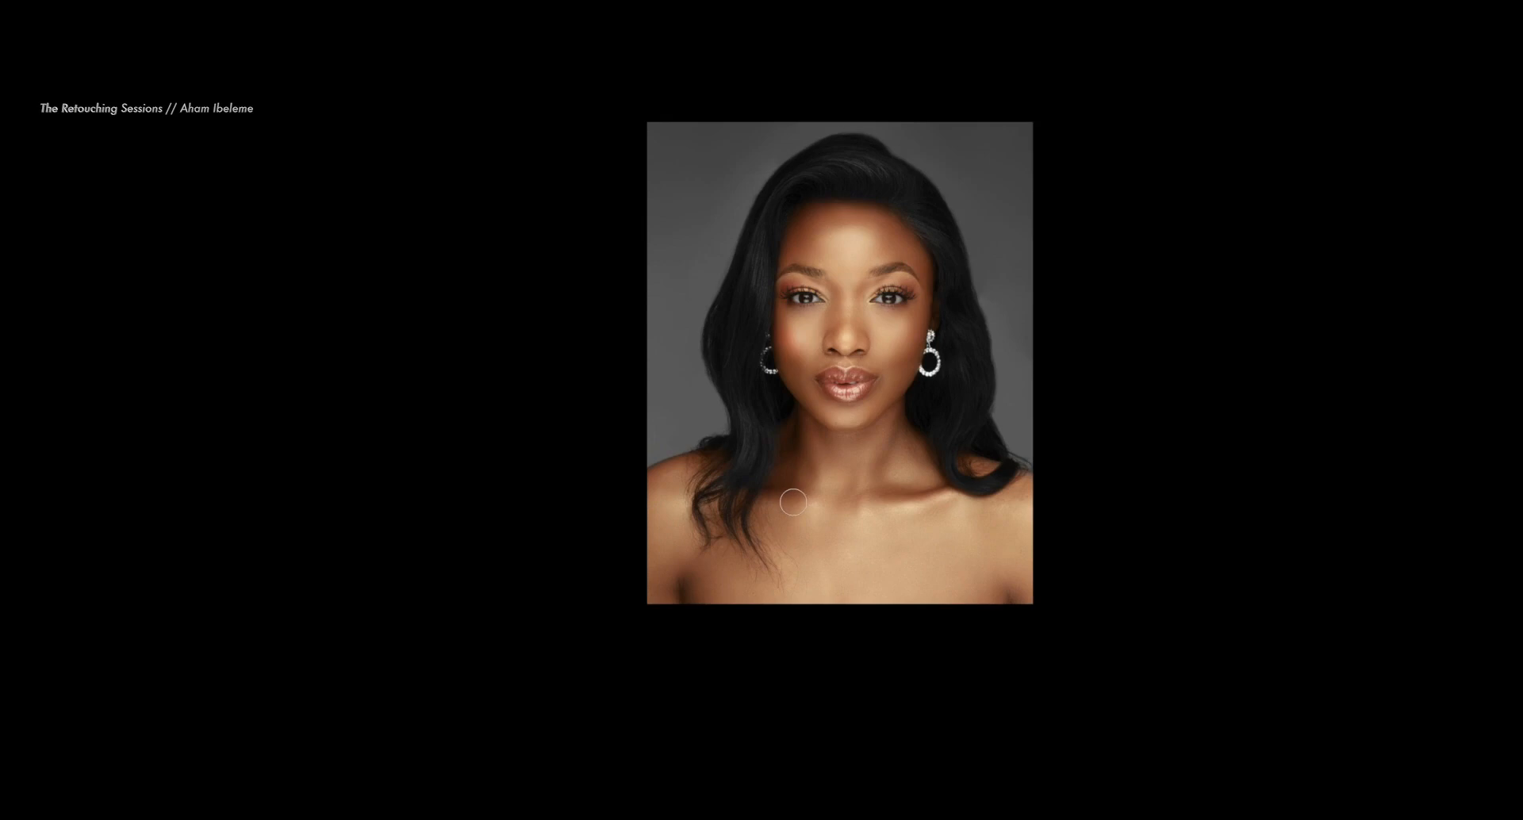
pyautogui.moveTo(803, 496); pyautogui.dragTo(753, 522)
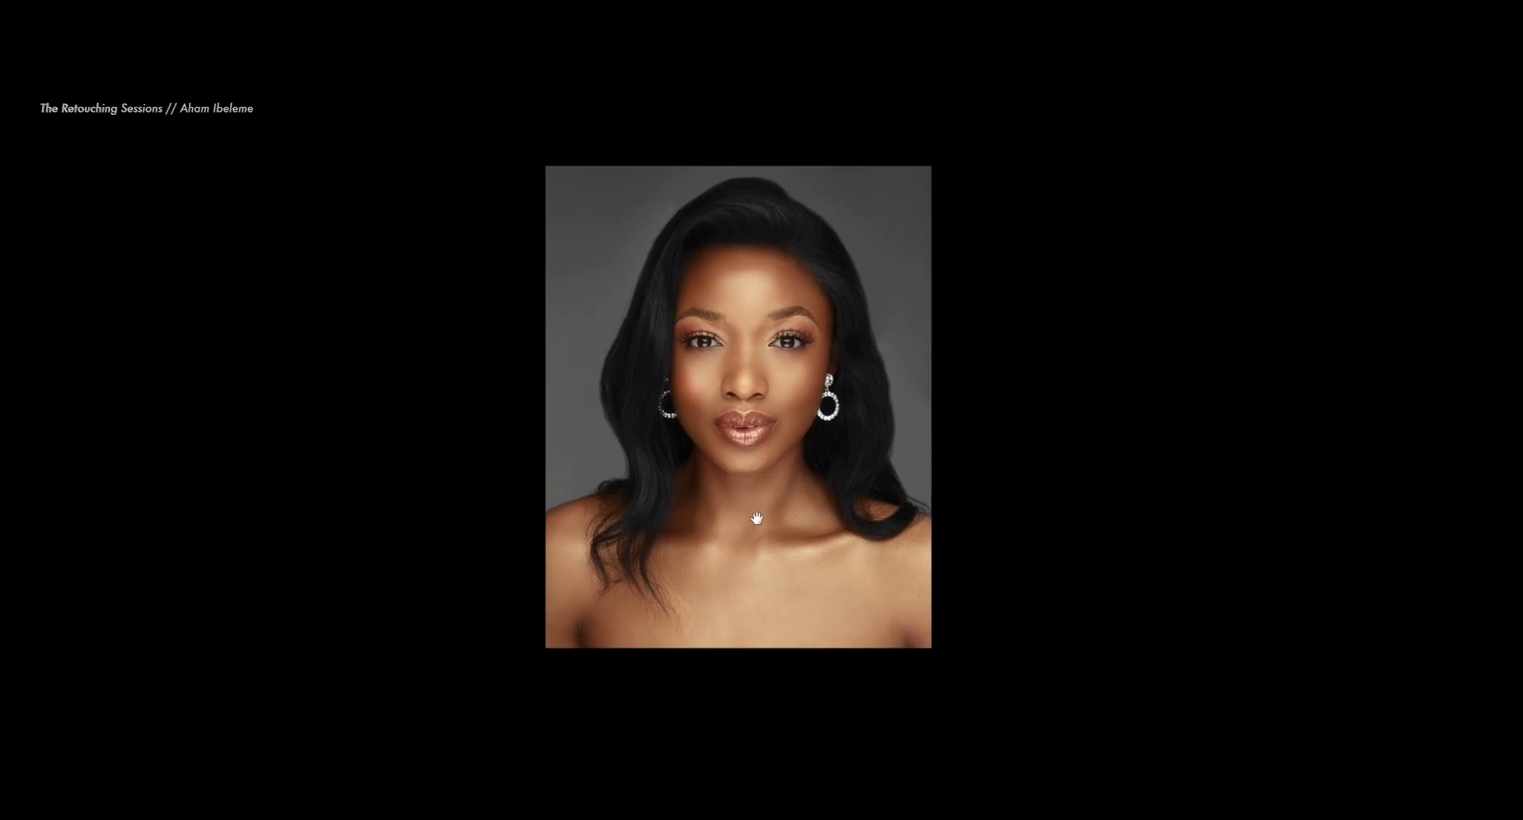